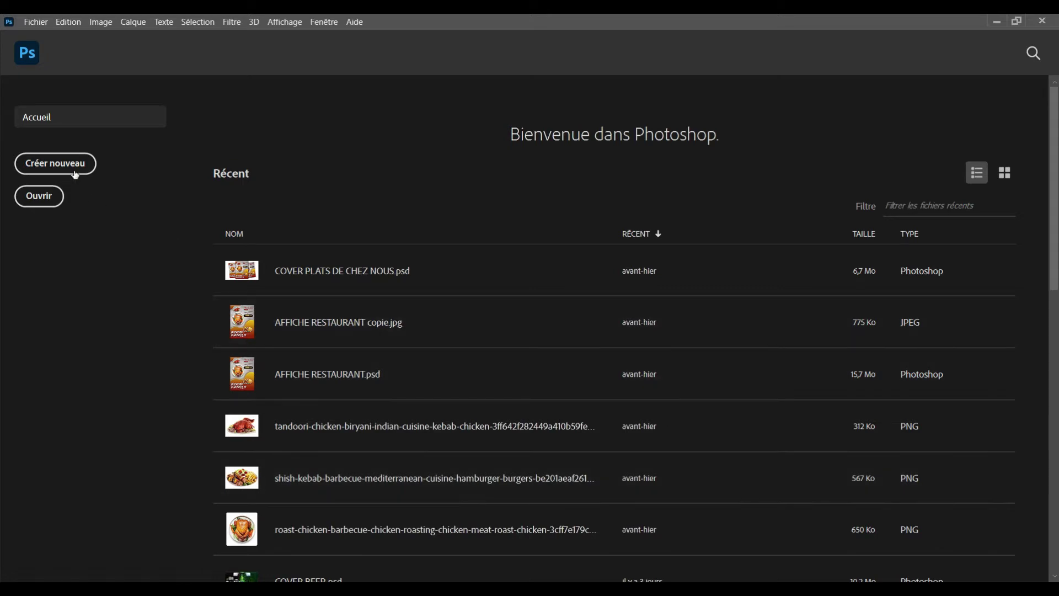
Set up a new document at 15 × 21 cm with 300 ppi resolution
left_click(80, 170)
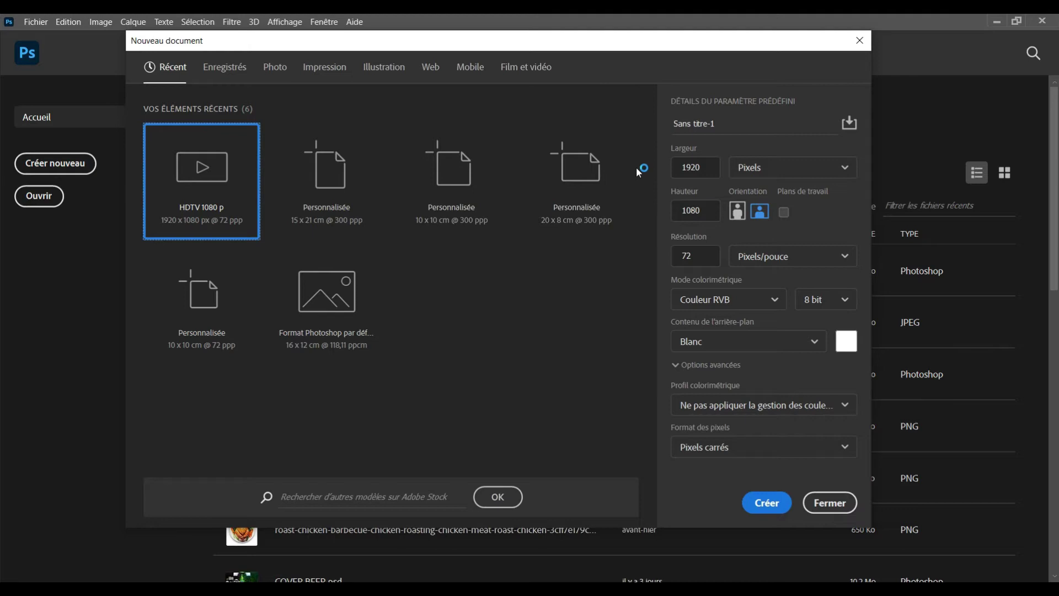
left_click(845, 167)
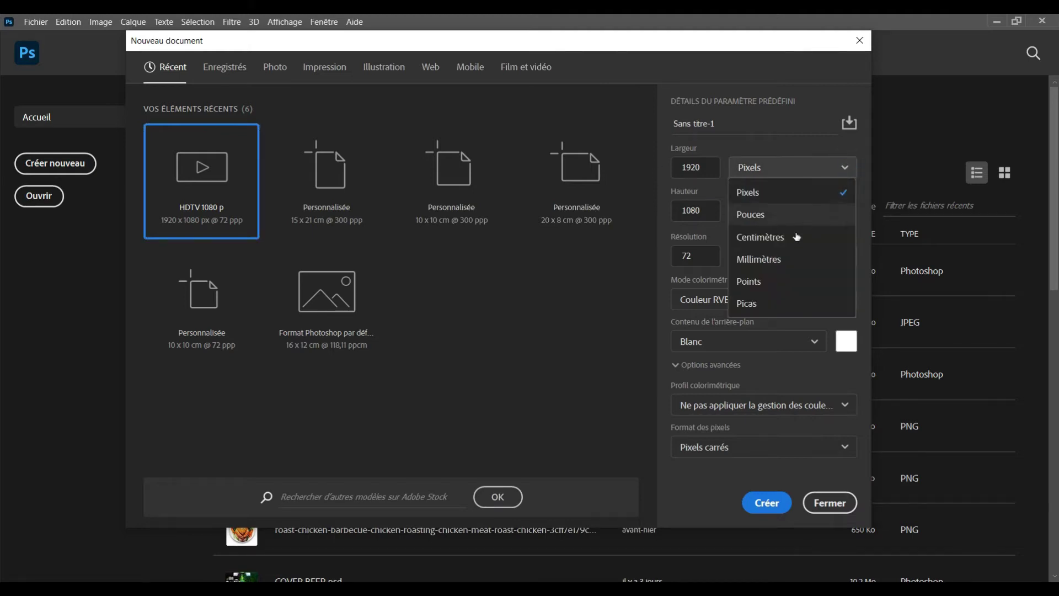
left_click(780, 243)
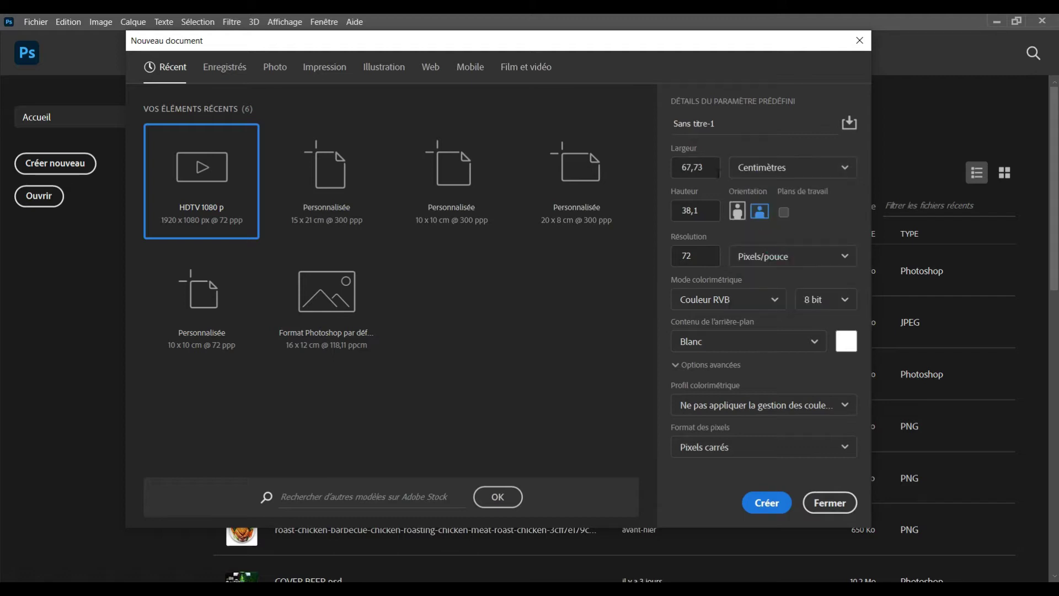
left_click(714, 169)
double_click(713, 168)
type("15")
key("Tab")
type("21")
key("Tab")
key("Tab")
key("Tab")
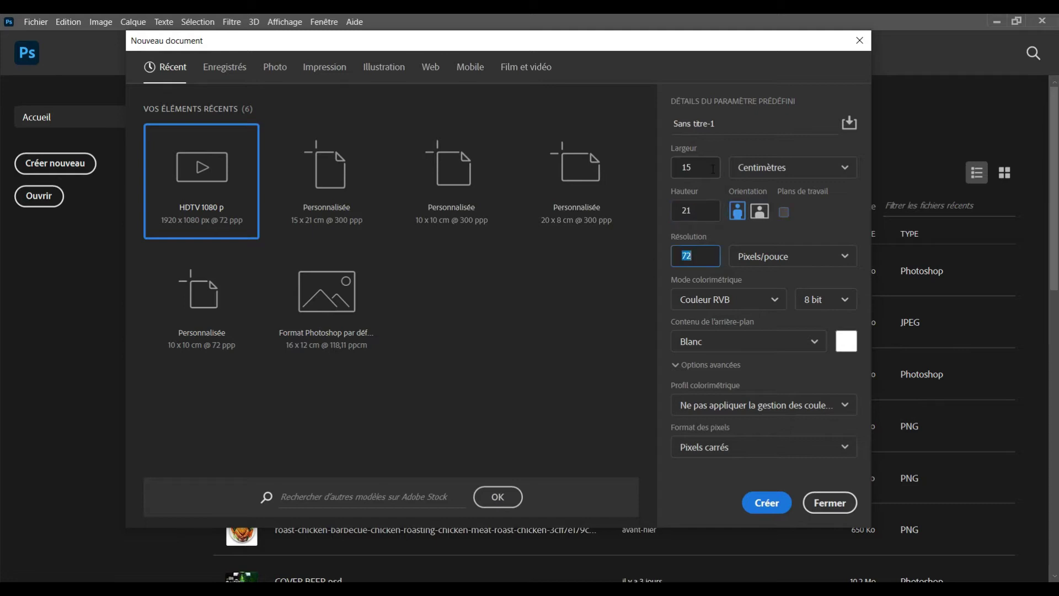
type("300")
Name the document 'affiche food family 2' and create it
left_click(752, 123)
key("ctrl+a")
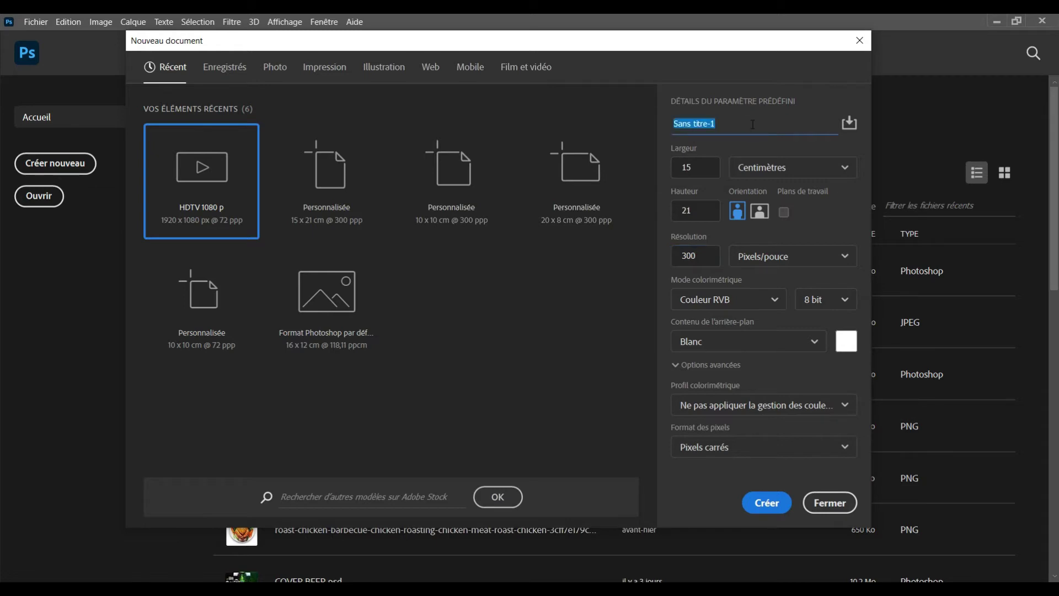
type("aff")
type("iche dfood fam")
type("ily 2")
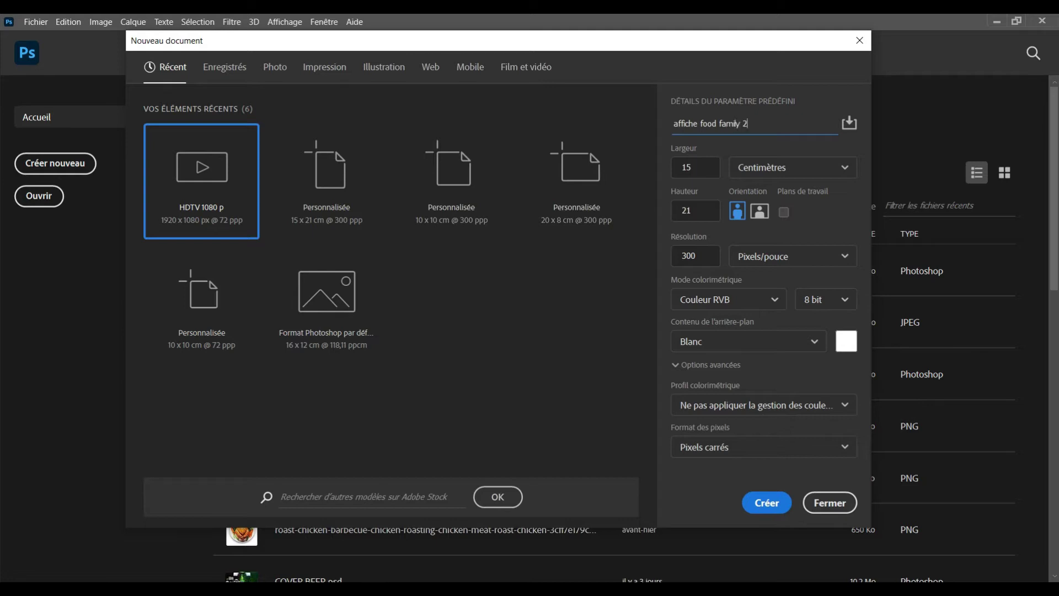
left_click(775, 513)
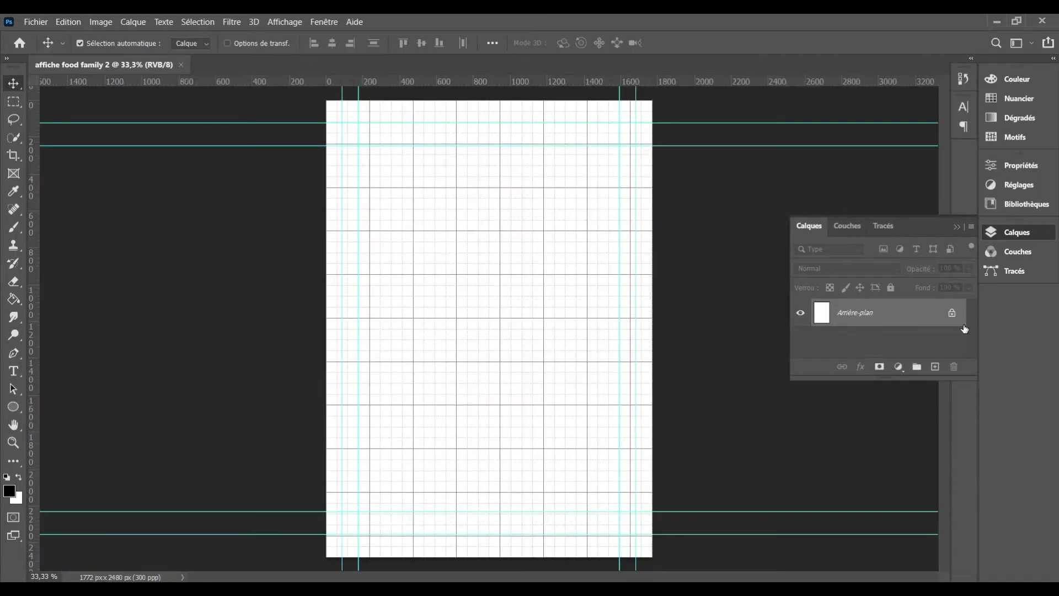
Hide the grid, guides and rulers, and fit the whole page in the window
left_click(956, 227)
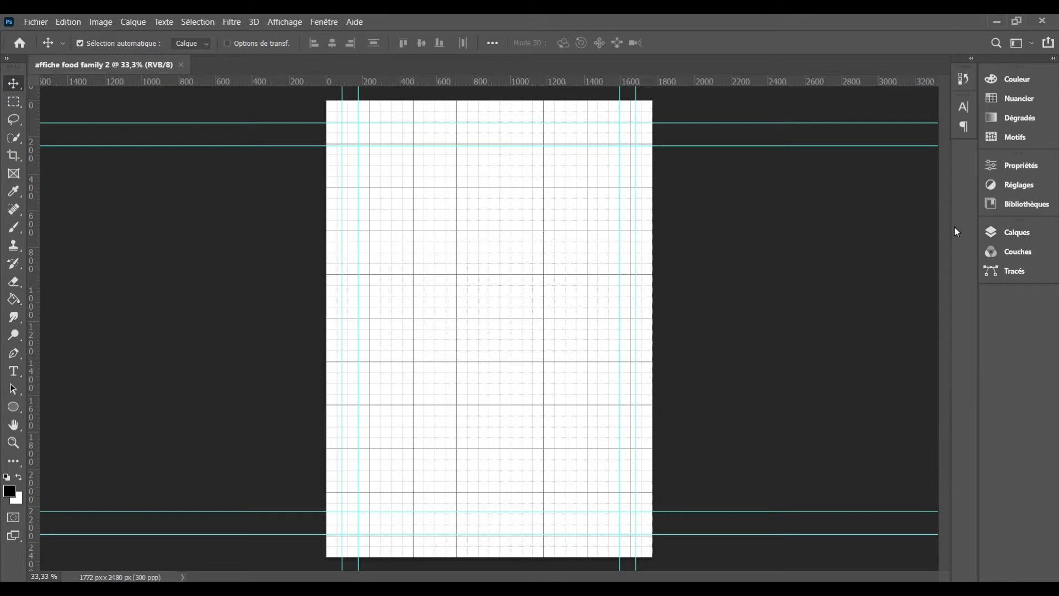
key("ctrl+h")
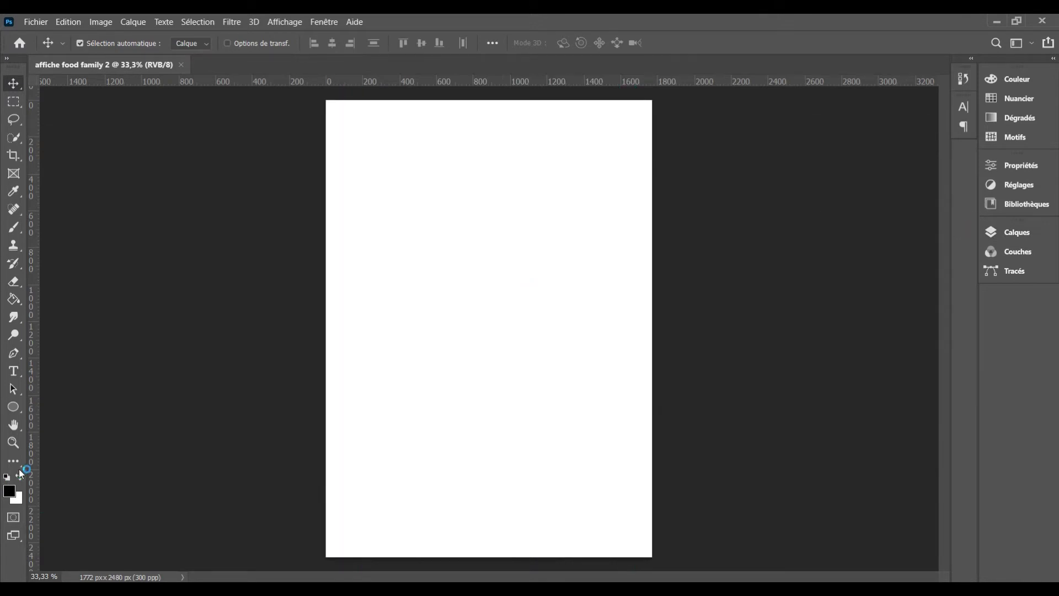
double_click(14, 425)
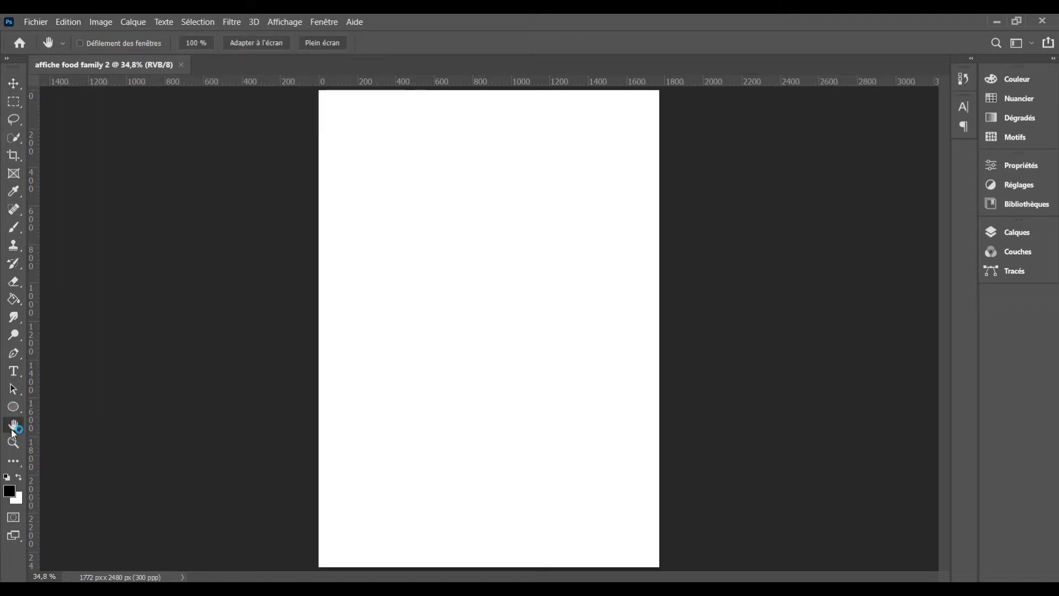
key("ctrl+r")
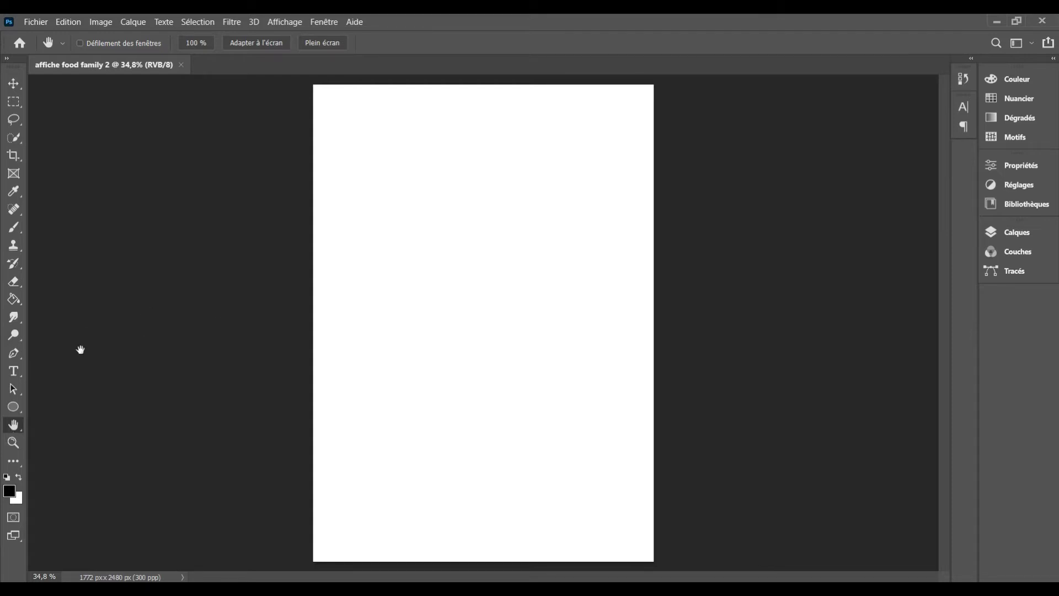
Add an empty Calque 1 layer above the background
left_click(1021, 234)
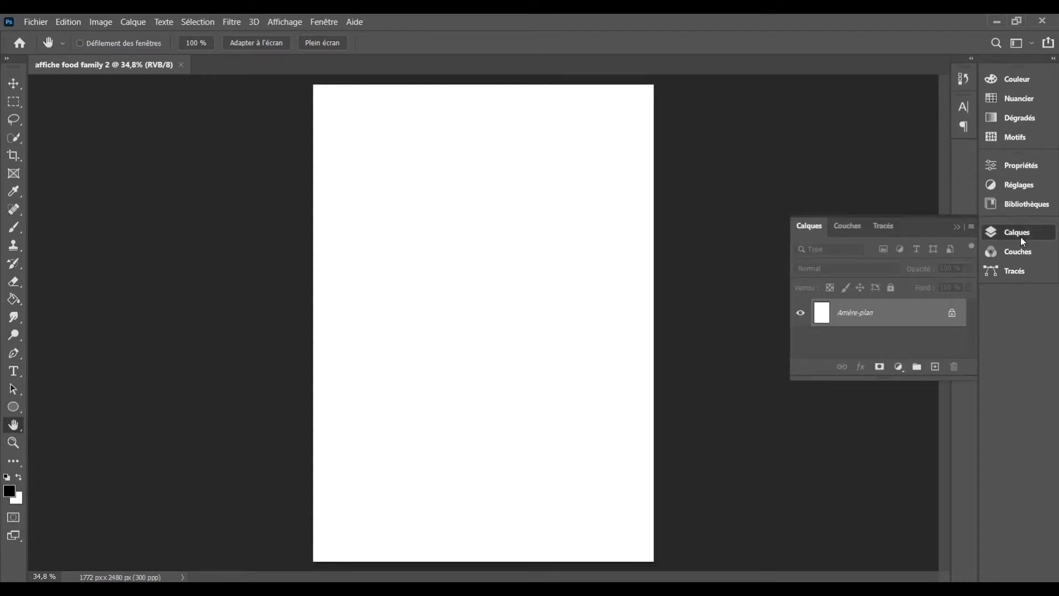
left_click(935, 367)
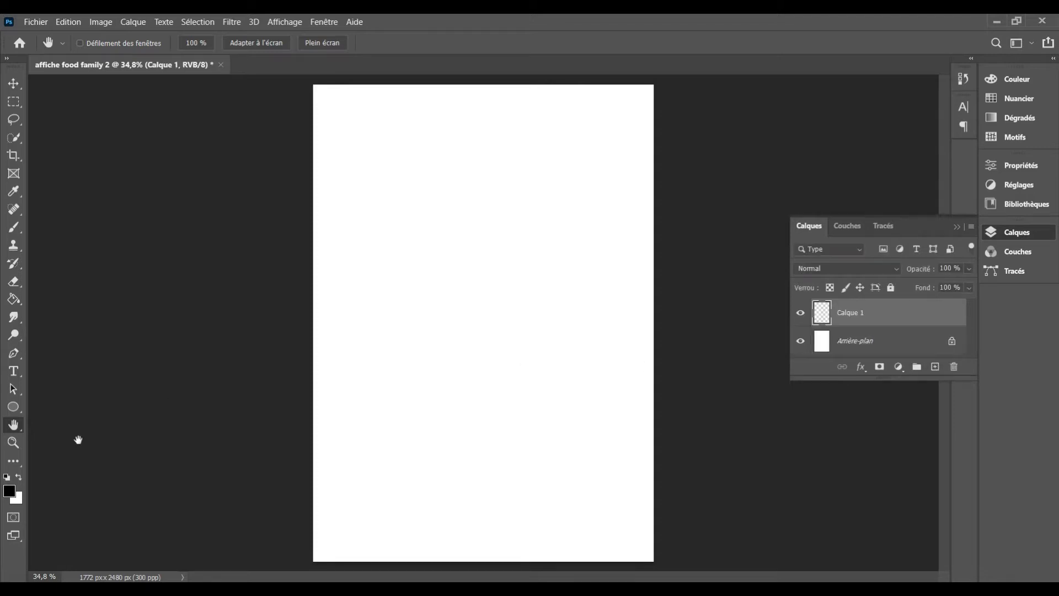
left_click(14, 353)
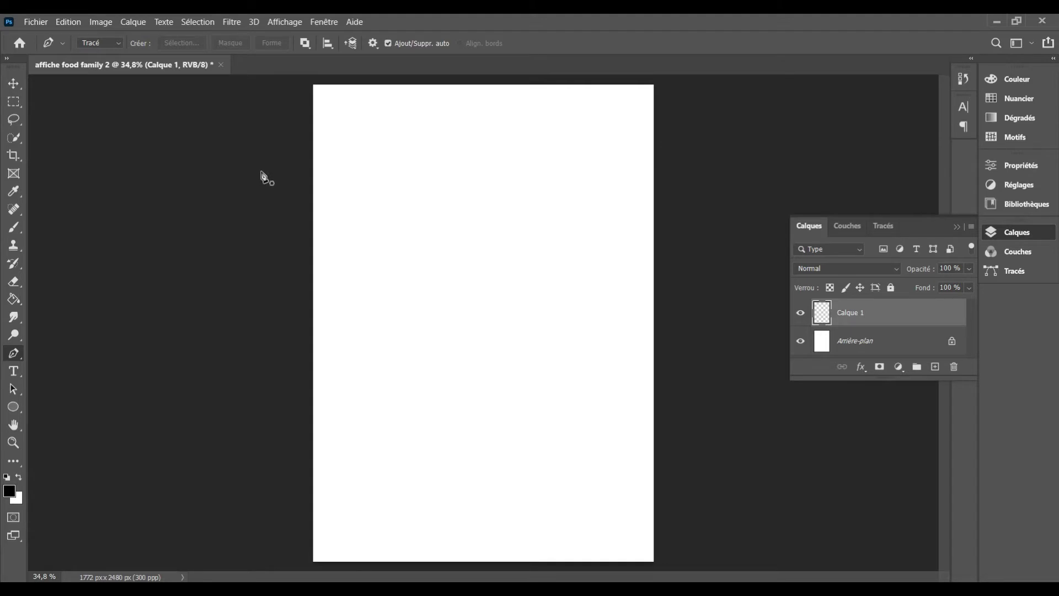
Add a mid-page horizontal guide and start a curved pen path from the left edge
key("ctrl+r")
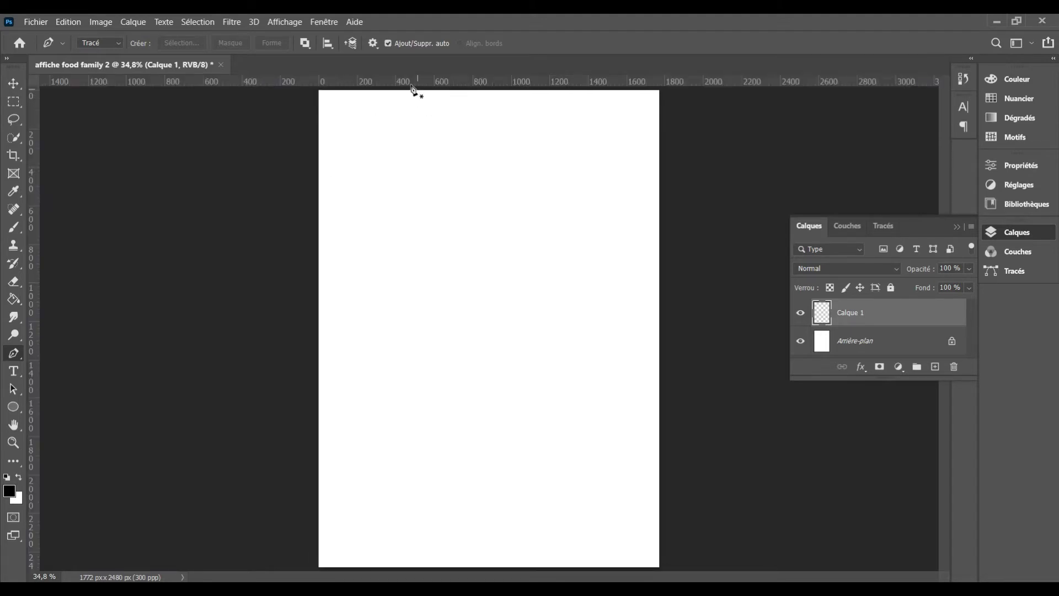
left_click_drag(401, 80, 391, 329)
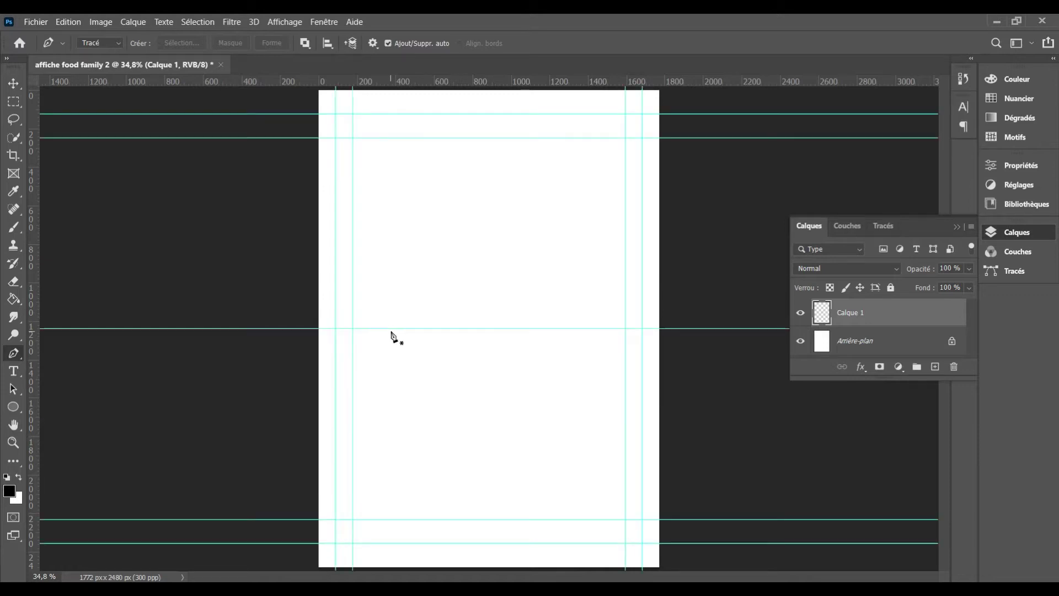
left_click(319, 329)
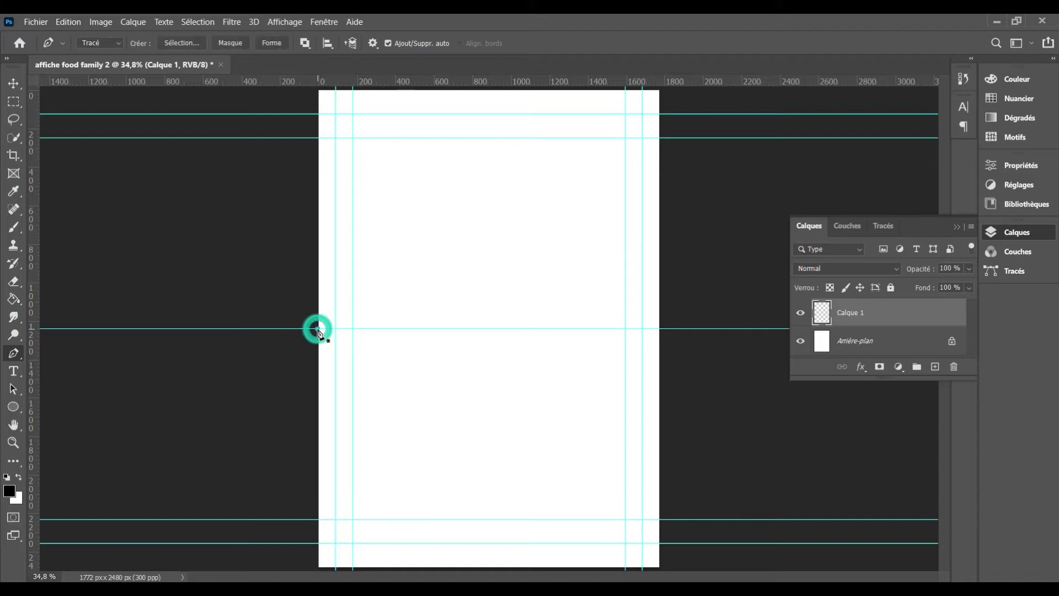
left_click(424, 272)
left_click_drag(425, 272, 444, 220)
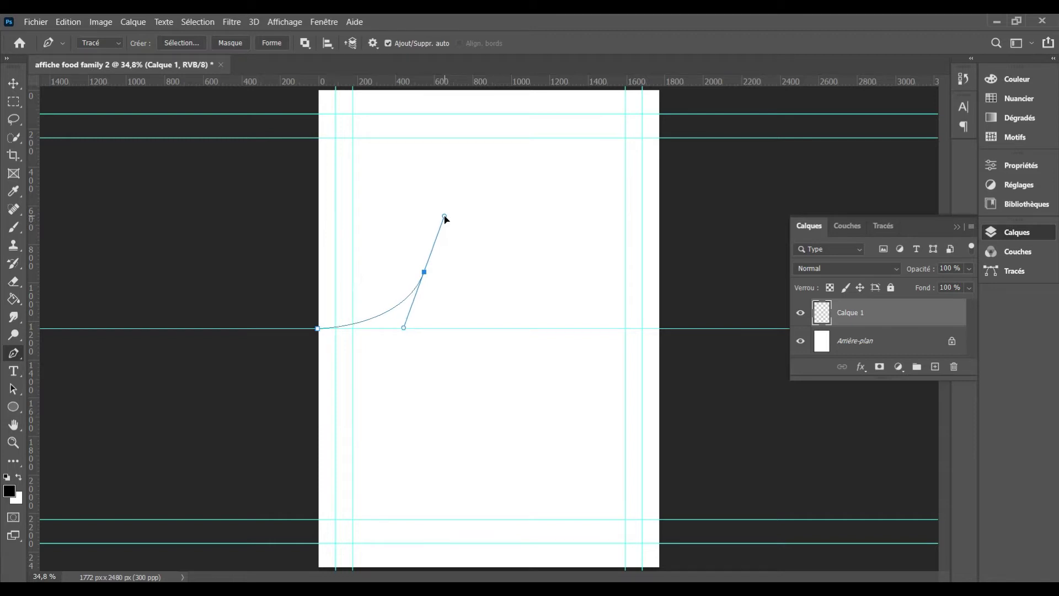
left_click_drag(445, 221, 449, 216)
left_click_drag(517, 190, 559, 192)
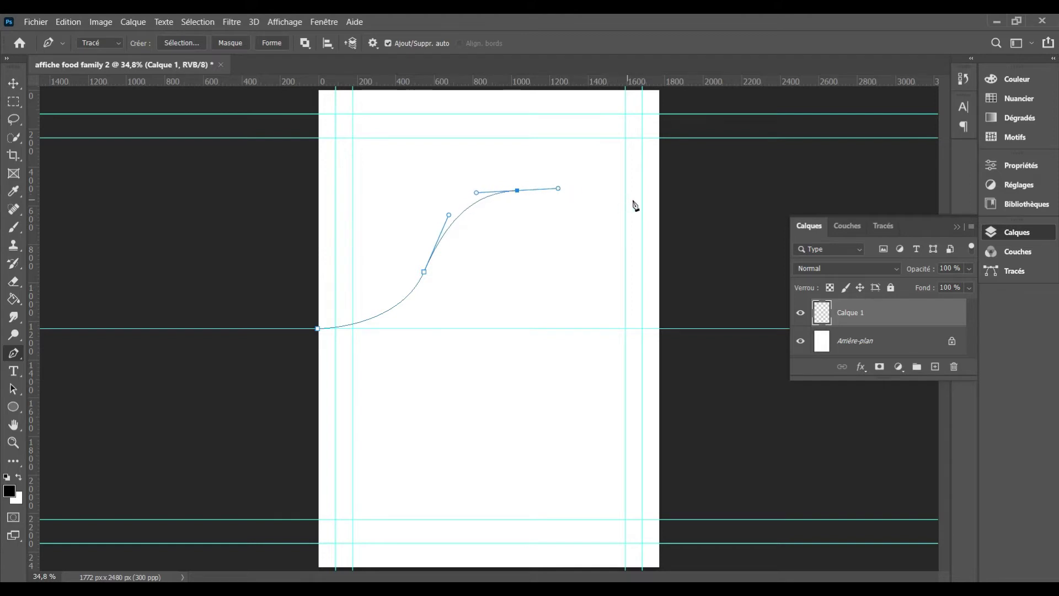
Run the curve to the top-right corner and close it around the top-left area
left_click_drag(643, 200, 669, 230)
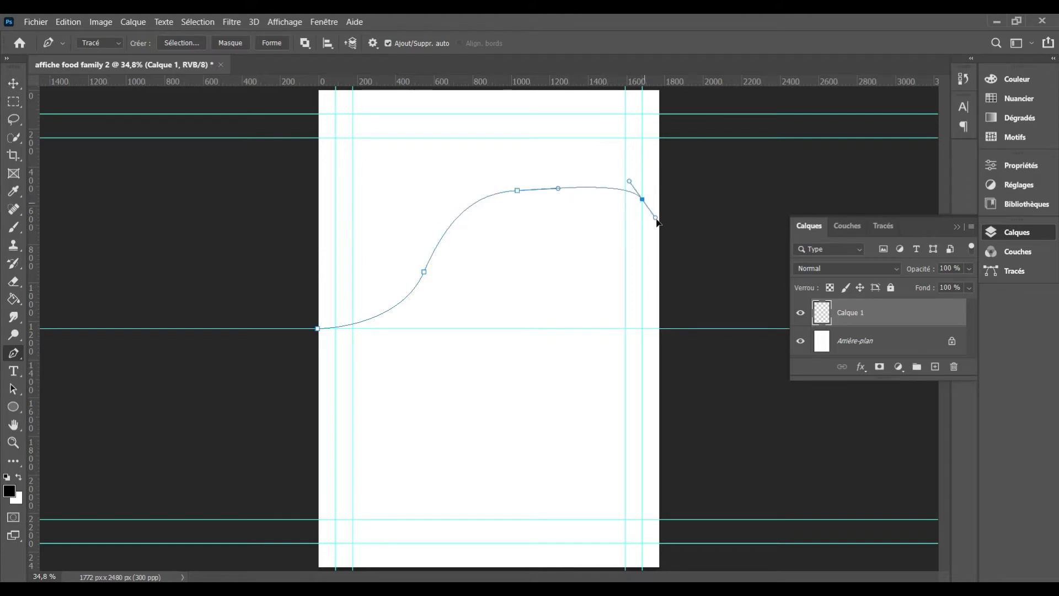
key("ctrl+z")
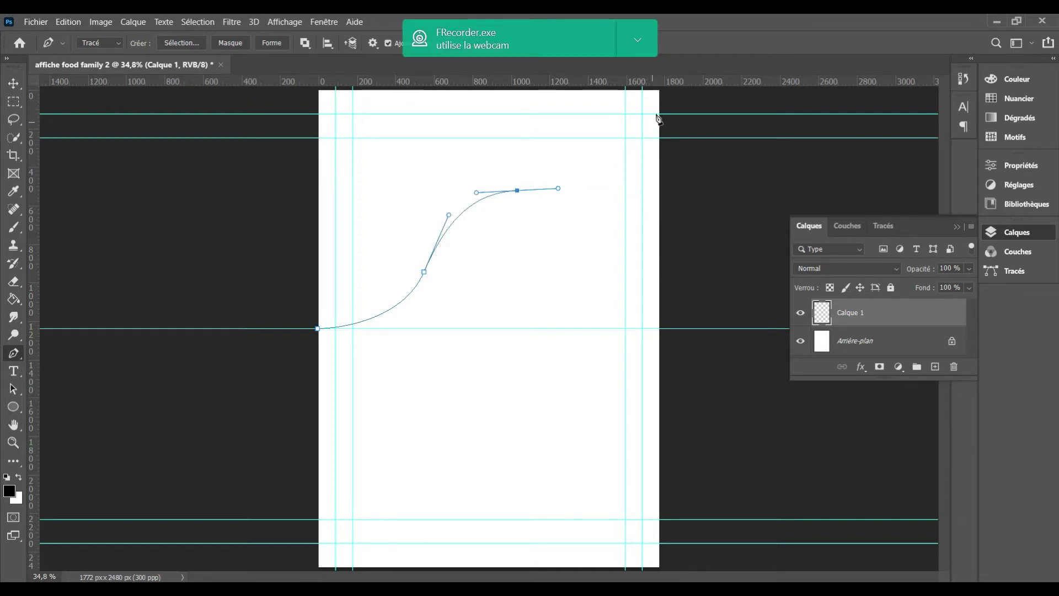
left_click_drag(658, 91, 676, 18)
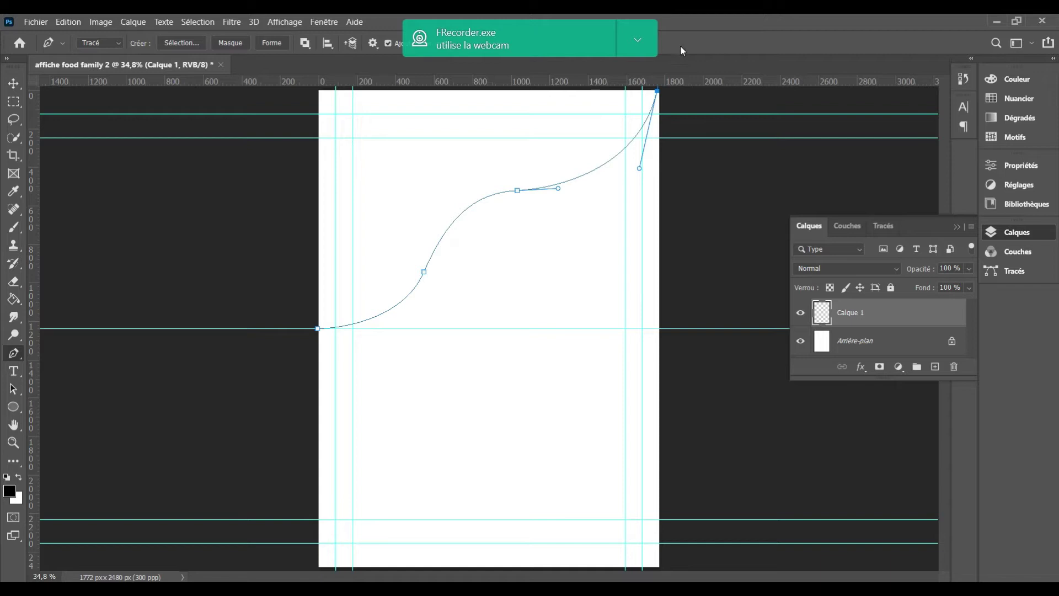
key("ctrl+minus")
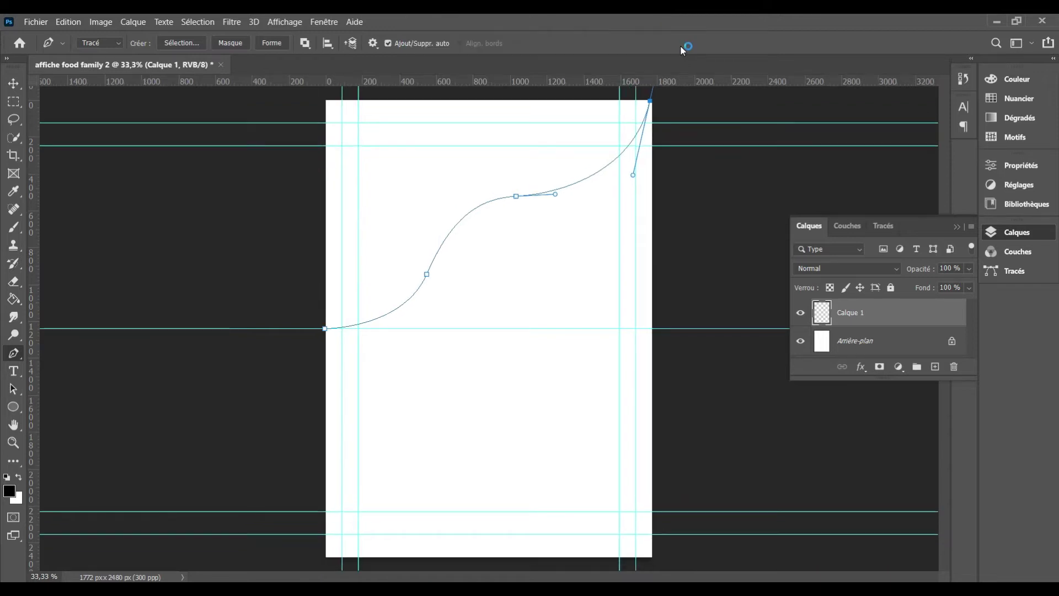
key("ctrl+minus")
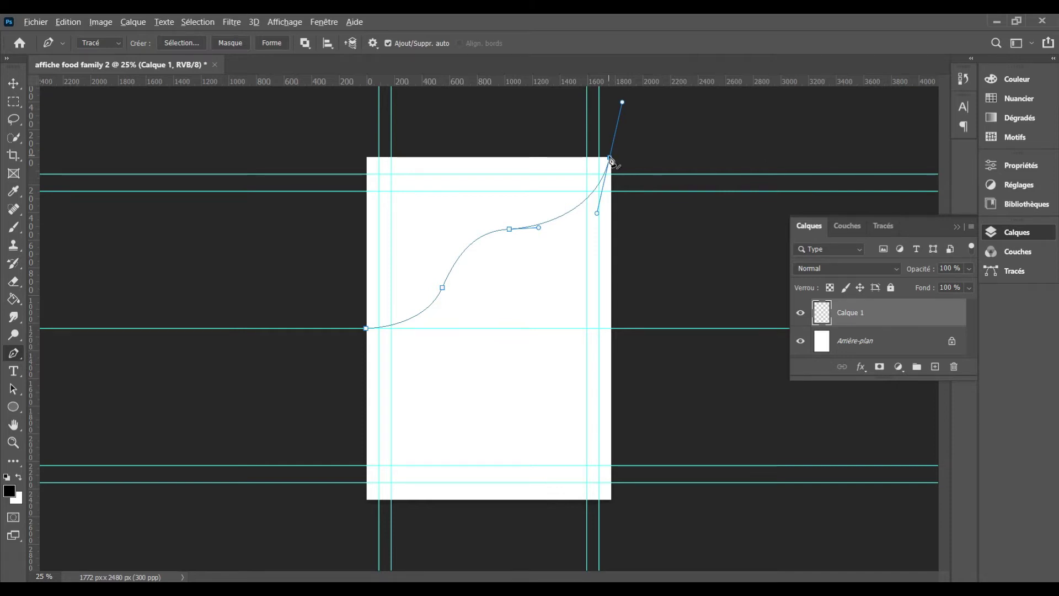
left_click(610, 158)
left_click(357, 153)
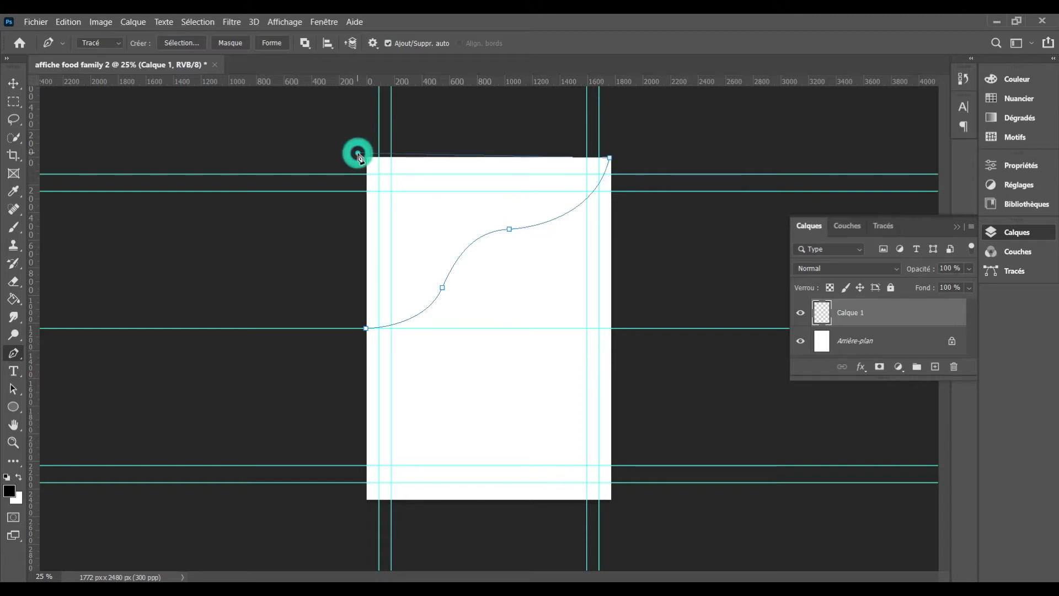
left_click(337, 313)
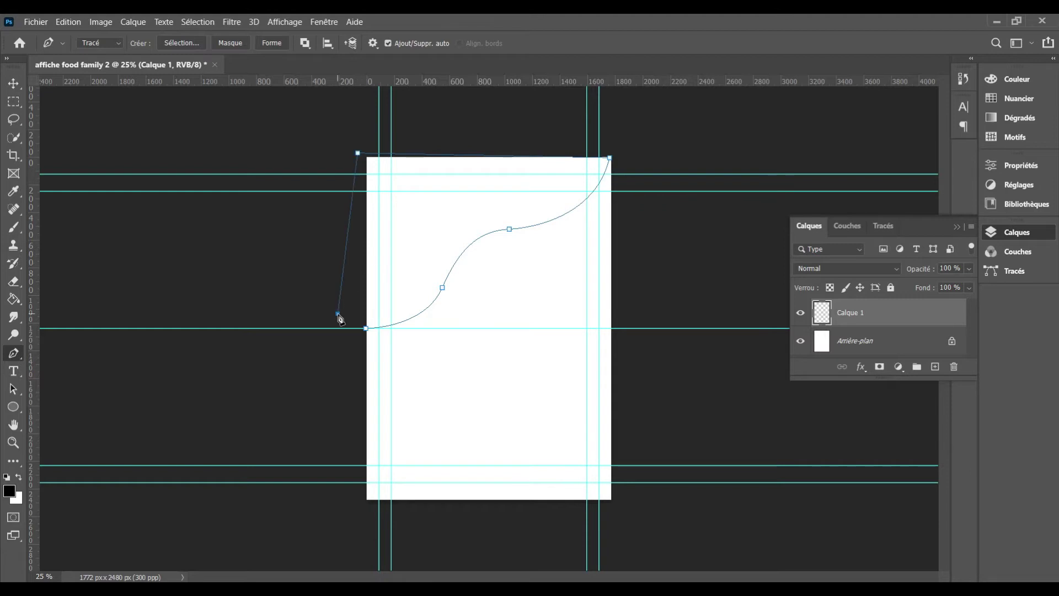
left_click(366, 328)
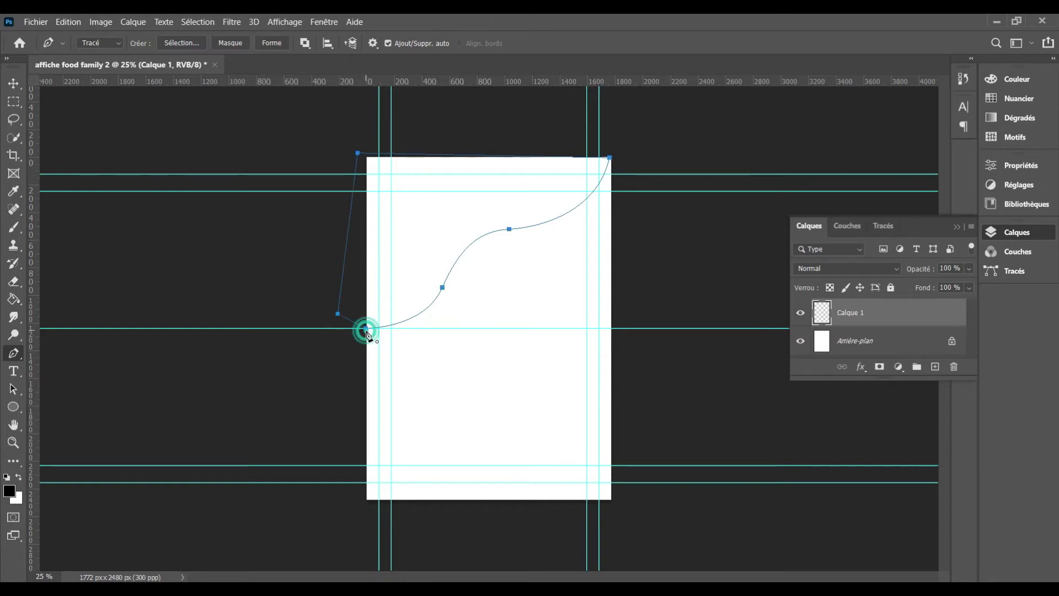
Convert the pen path into a selection
left_click(1033, 273)
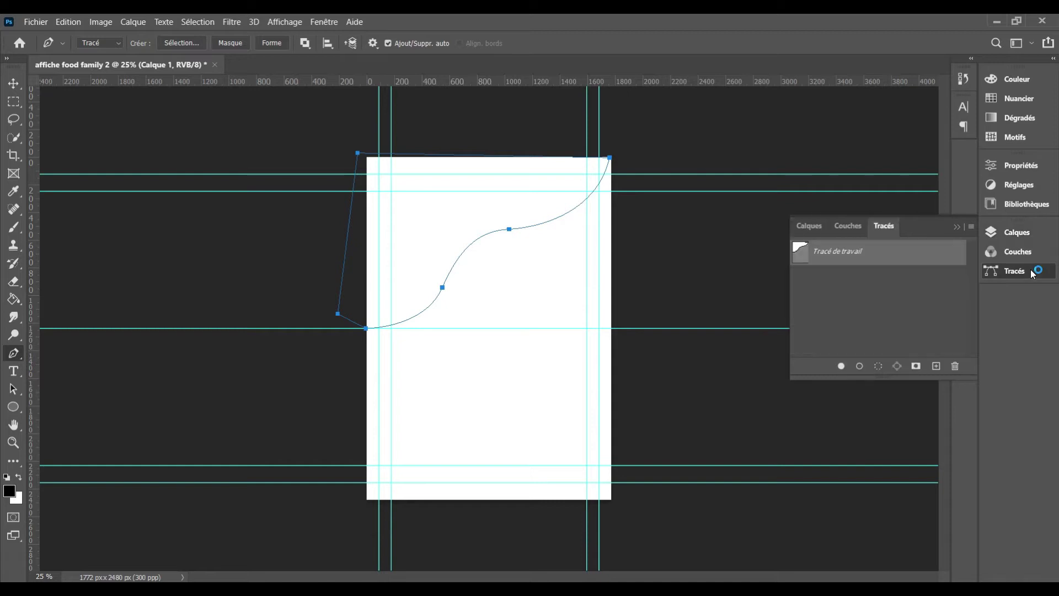
left_click(878, 367)
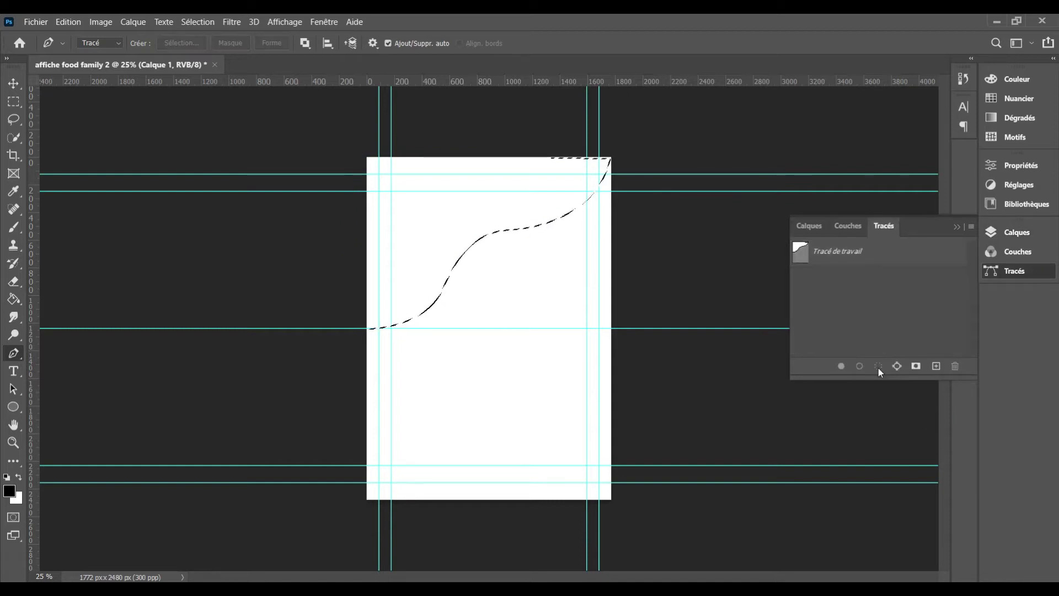
left_click(1009, 235)
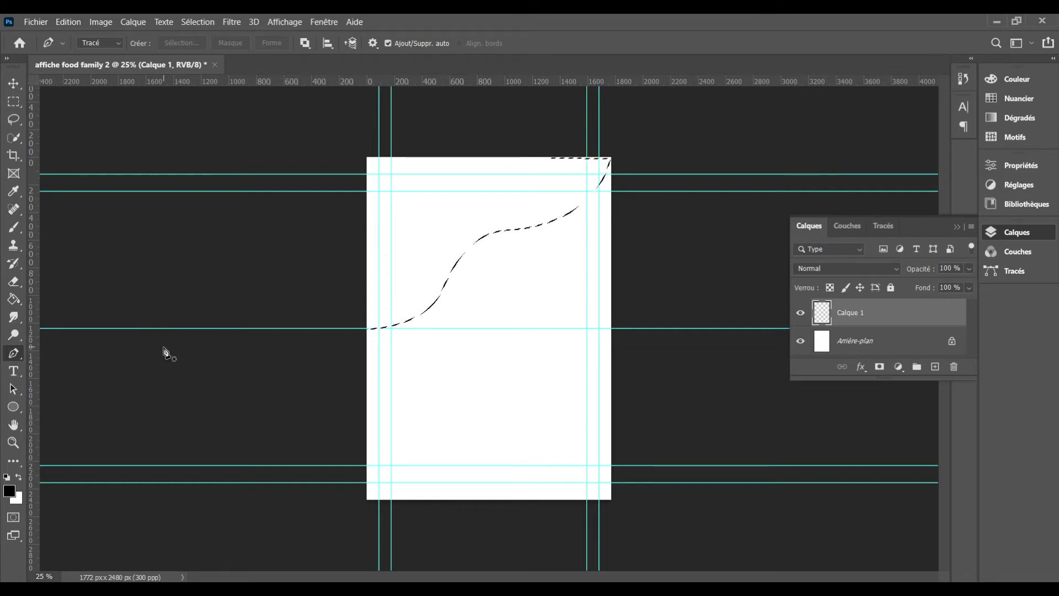
Fill the selected area black on Calque 1 and deselect
left_click(12, 298)
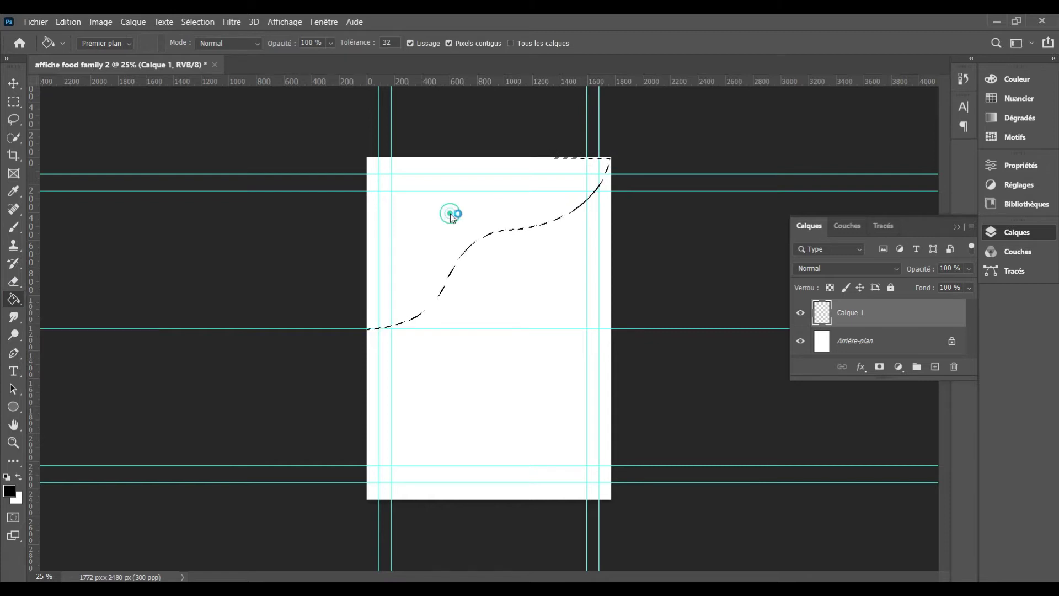
left_click(451, 216)
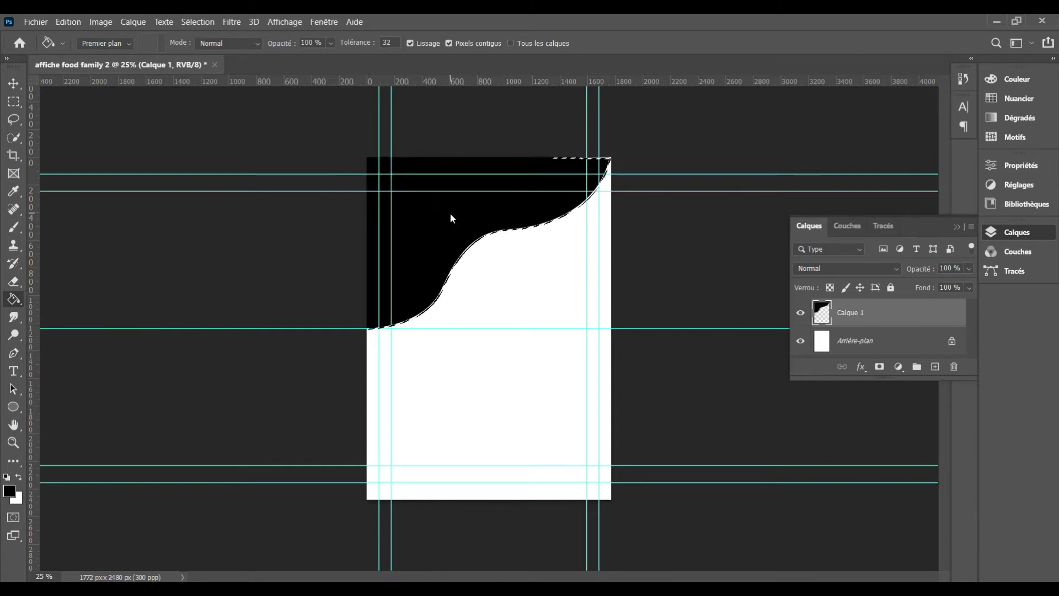
key("ctrl+d")
left_click(13, 83)
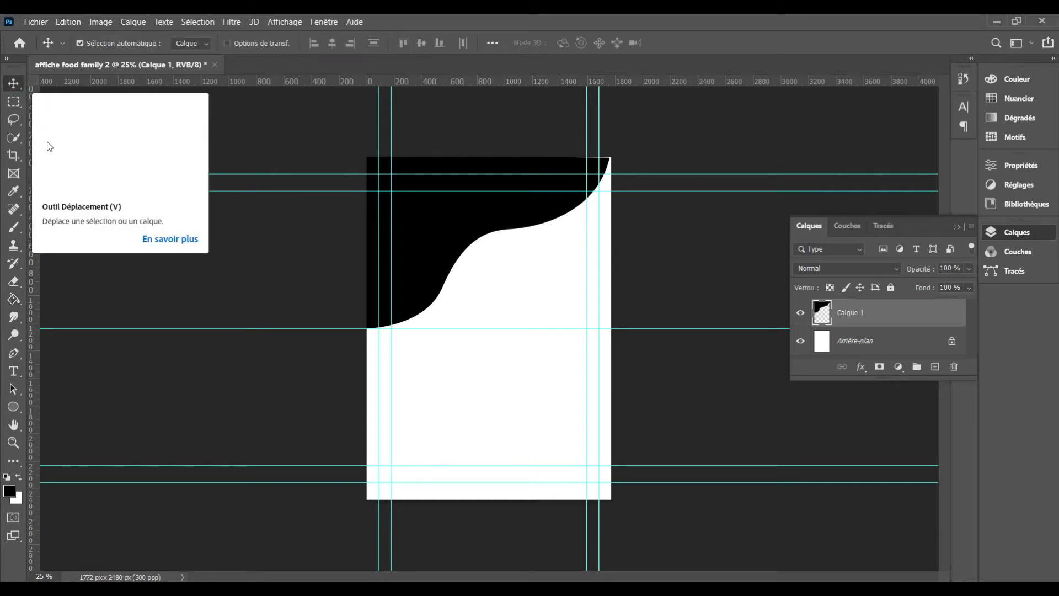
Scale the black wave up to about 102.57% so it covers the top and left edges
double_click(19, 427)
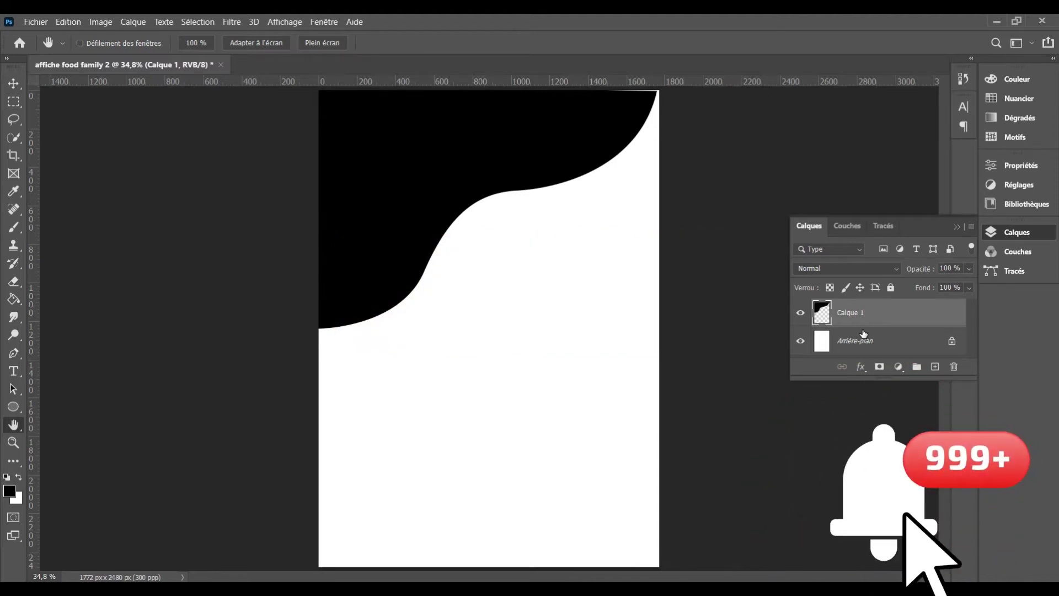
key("ctrl+t")
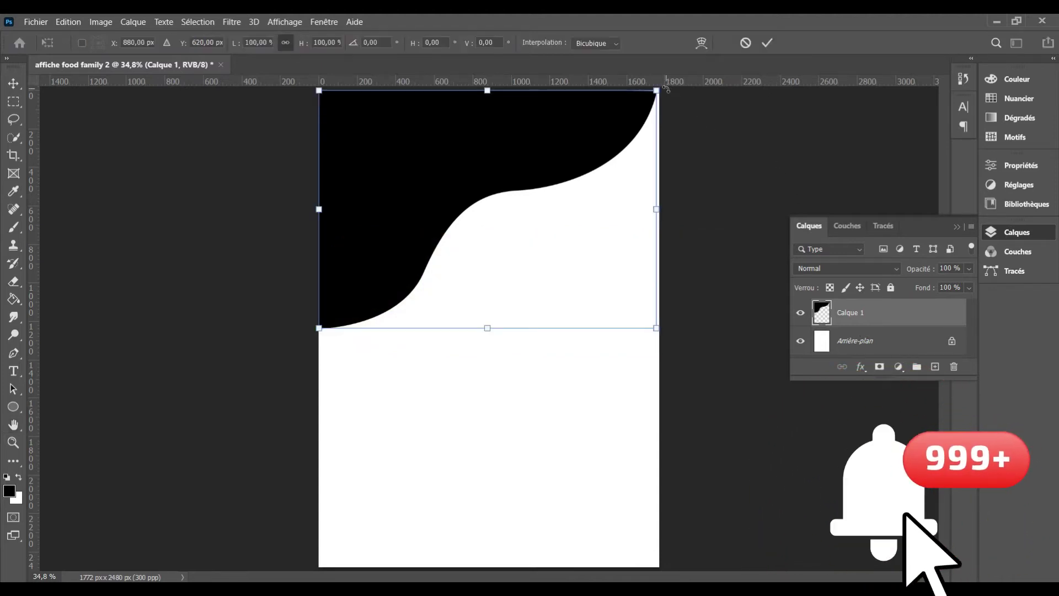
left_click_drag(656, 94, 652, 92)
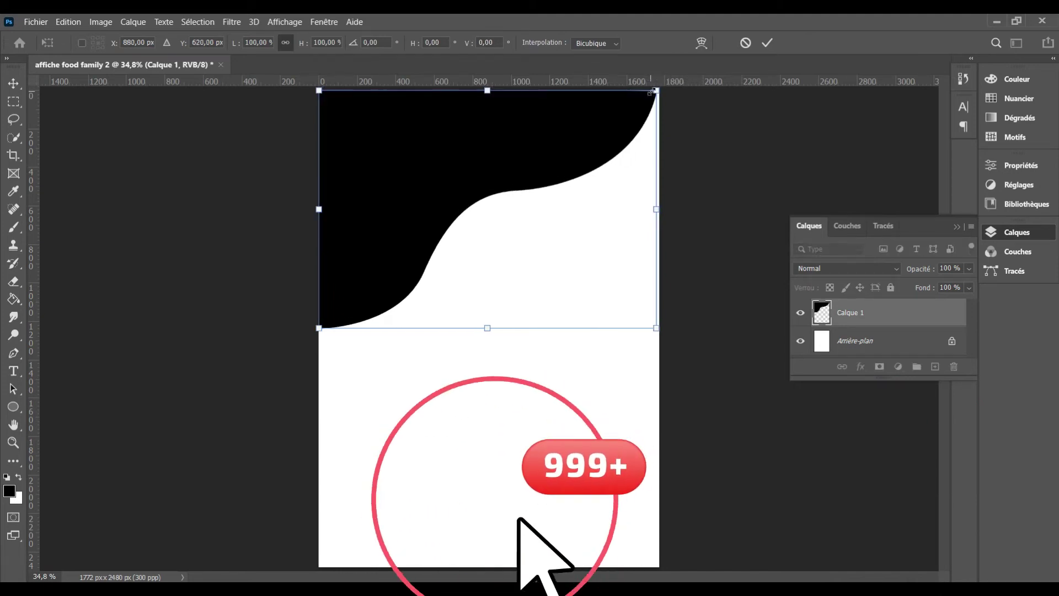
left_click_drag(653, 92, 660, 88)
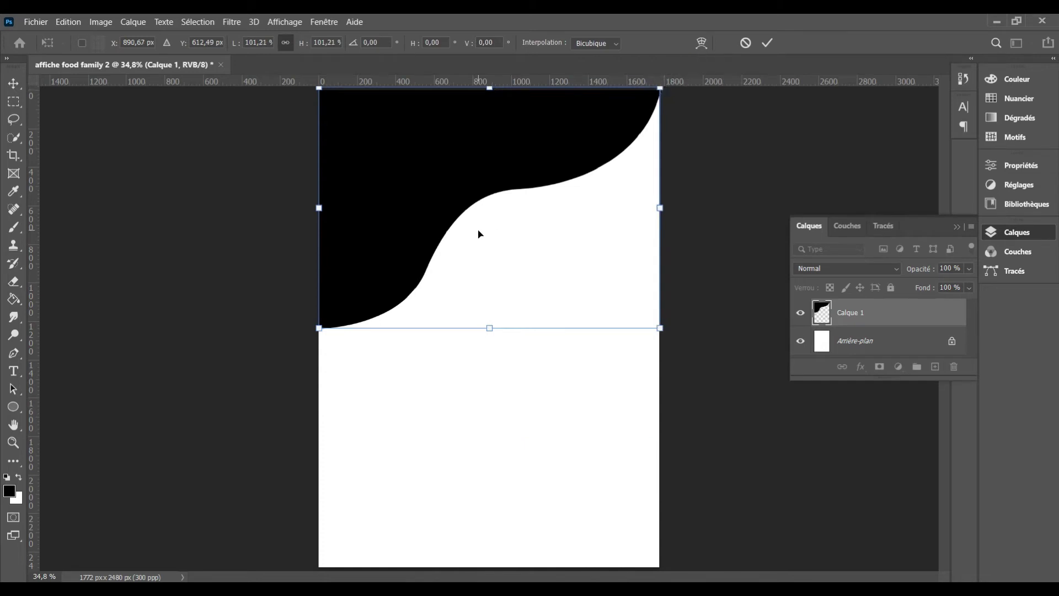
left_click_drag(320, 328, 315, 331)
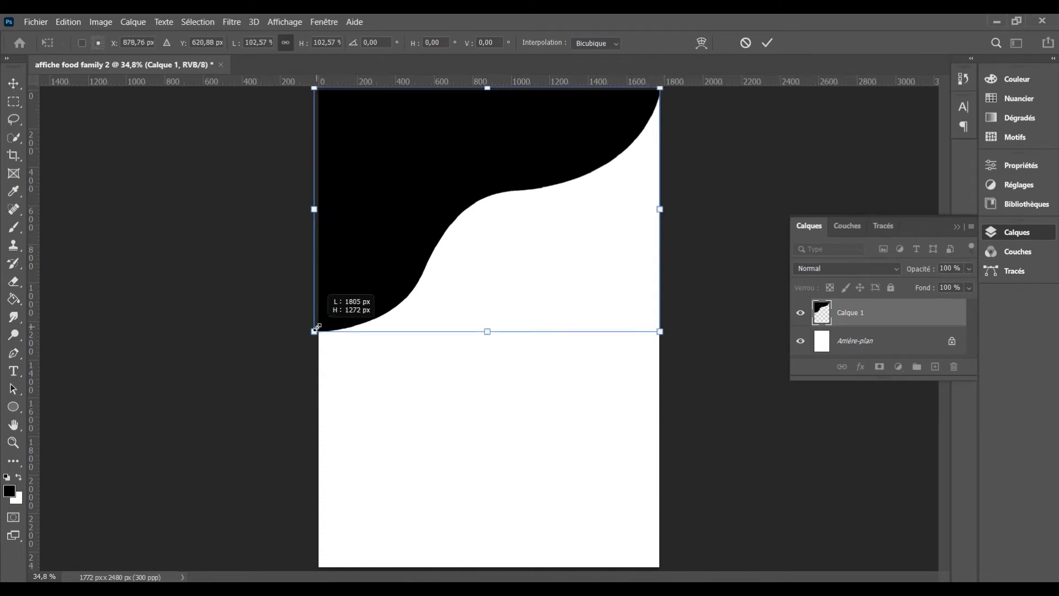
key("Return")
key("h")
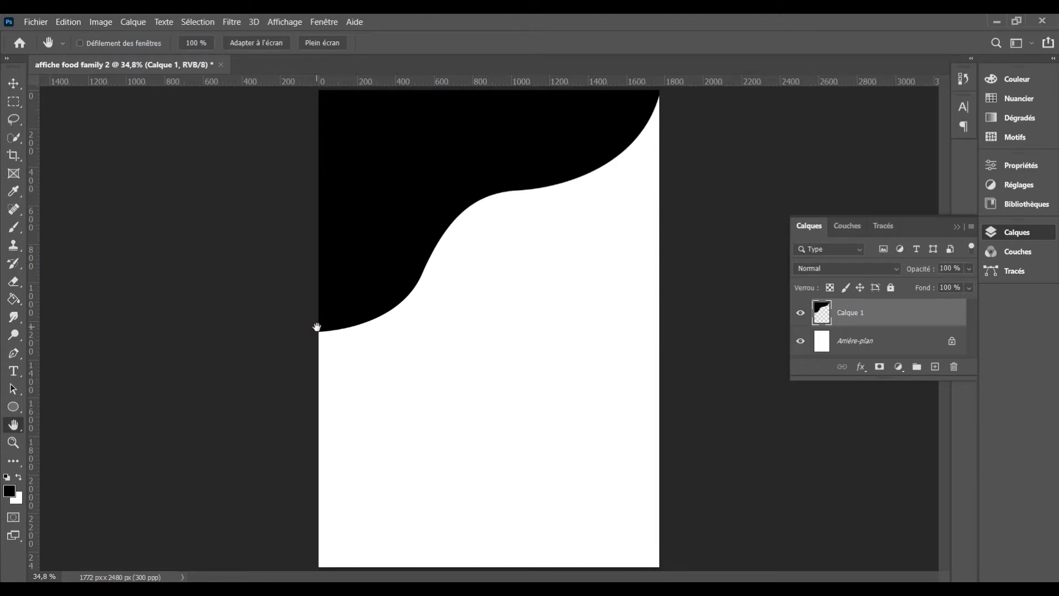
right_click(882, 323)
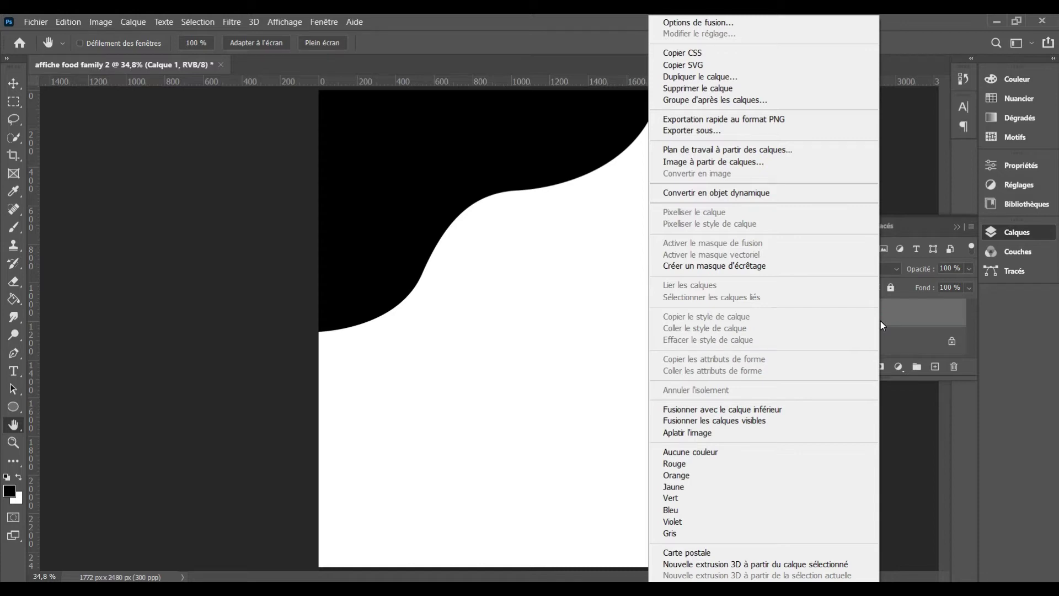
left_click(764, 410)
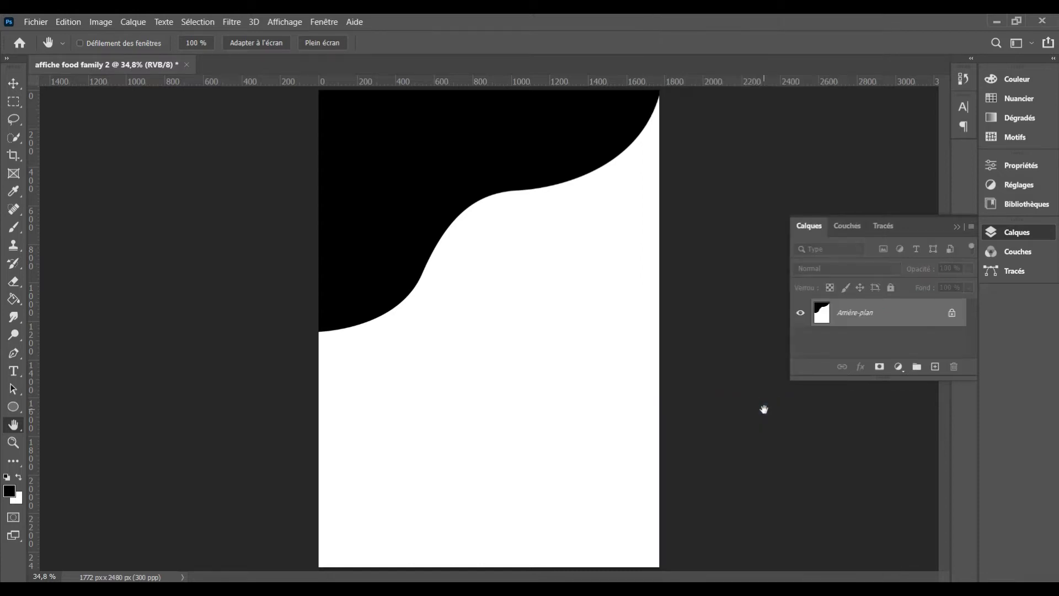
key("ctrl+z")
key("ctrl+s")
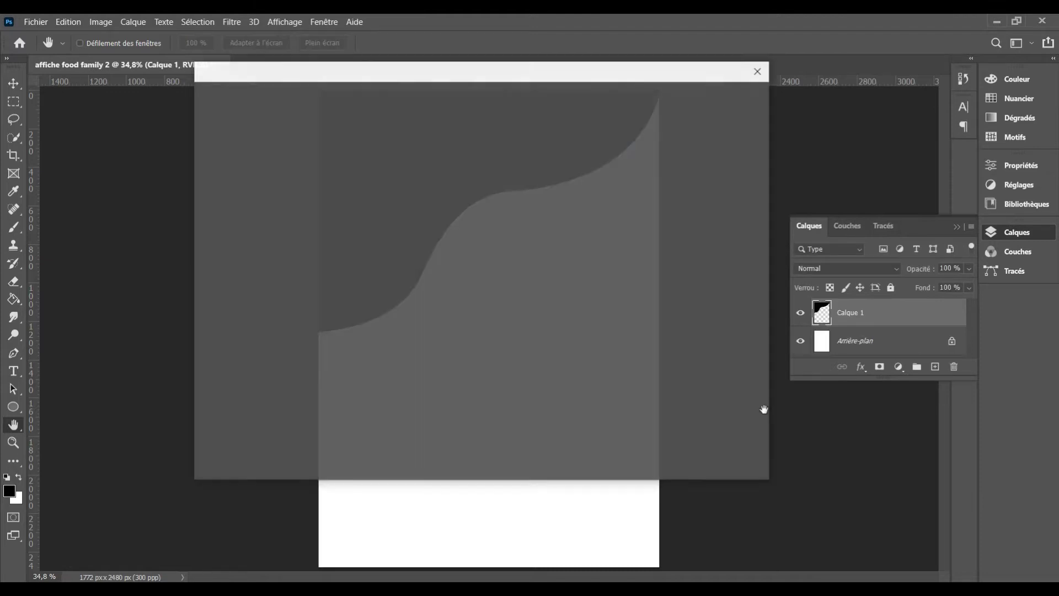
left_click(760, 69)
right_click(885, 321)
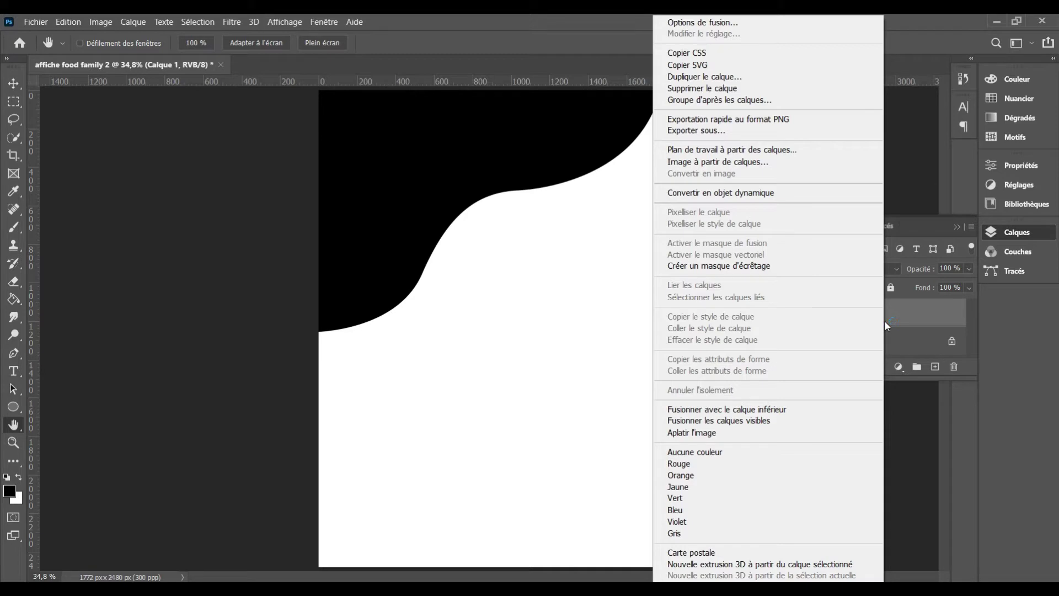
left_click(735, 420)
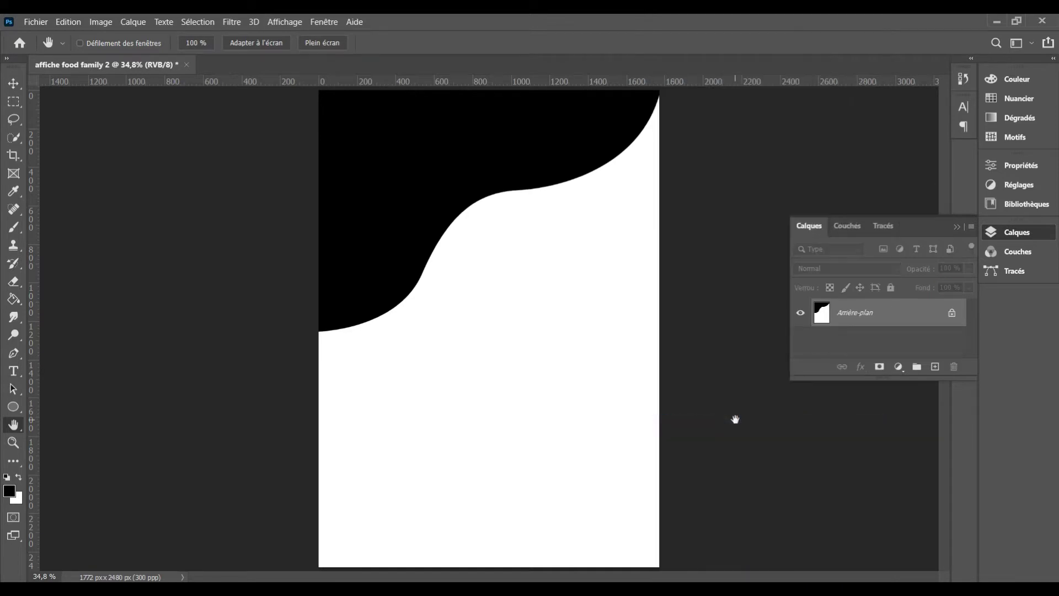
key("ctrl+z")
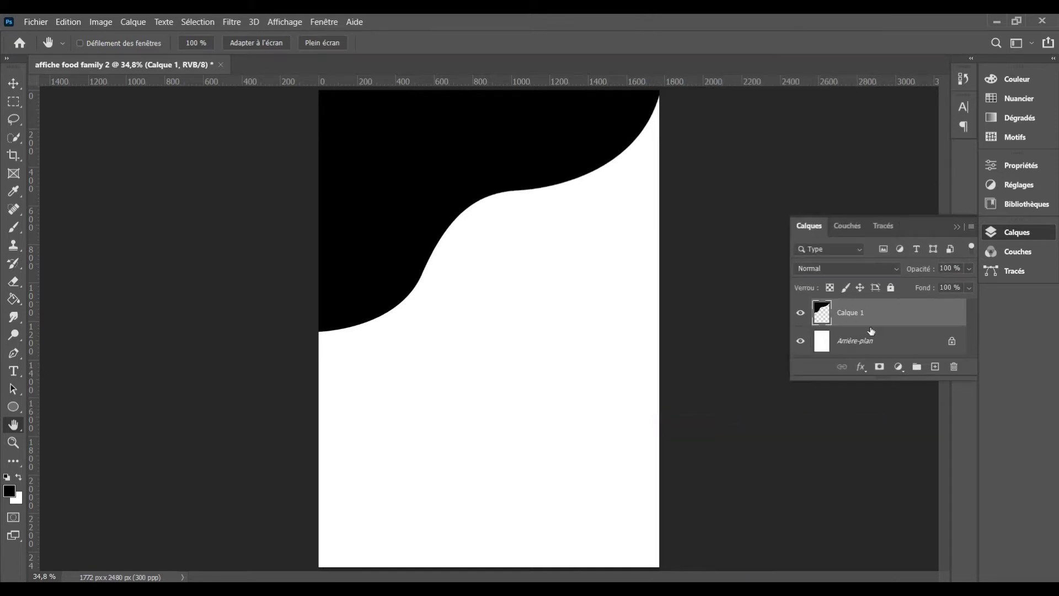
right_click(870, 325)
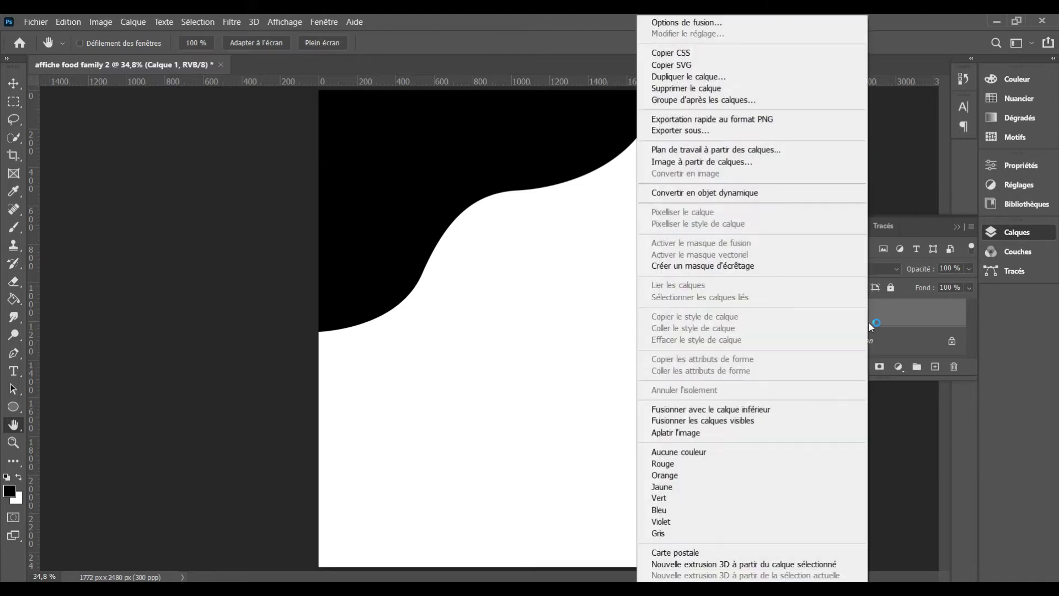
left_click(739, 398)
left_click(689, 498)
left_click(709, 565)
left_click(719, 320)
left_click(18, 83)
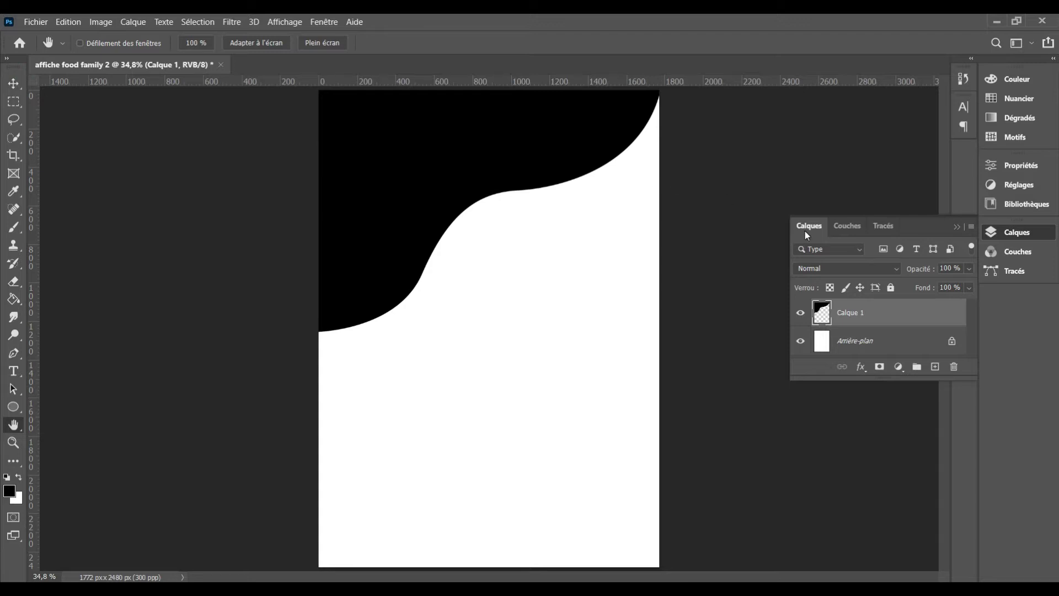
Duplicate Calque 1 and go back to the original layer
key("ctrl+j")
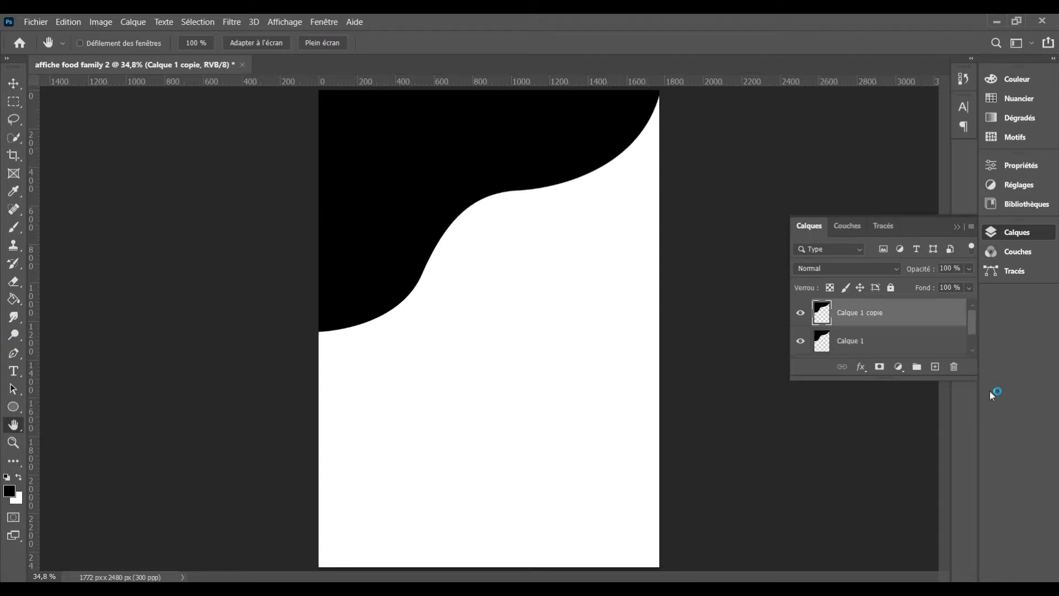
left_click(889, 345)
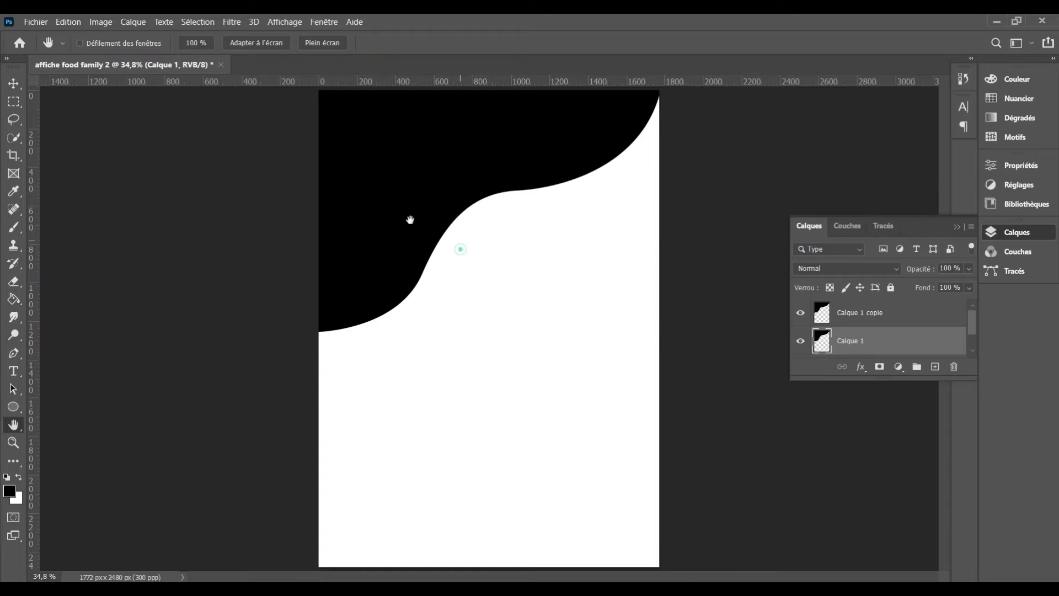
left_click(12, 85)
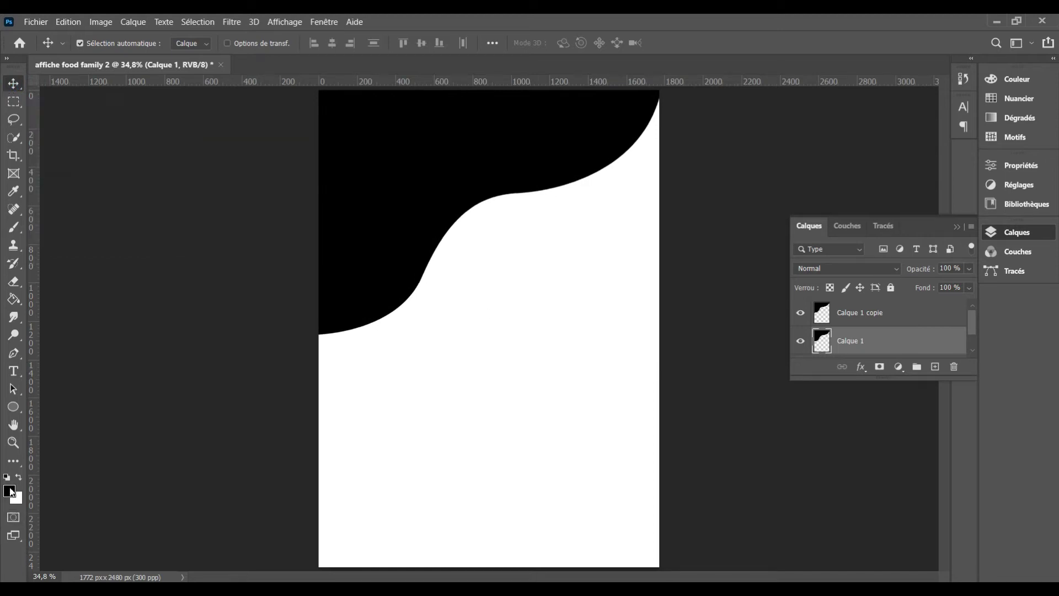
Set the foreground colour to light tan #eba860
left_click(13, 493)
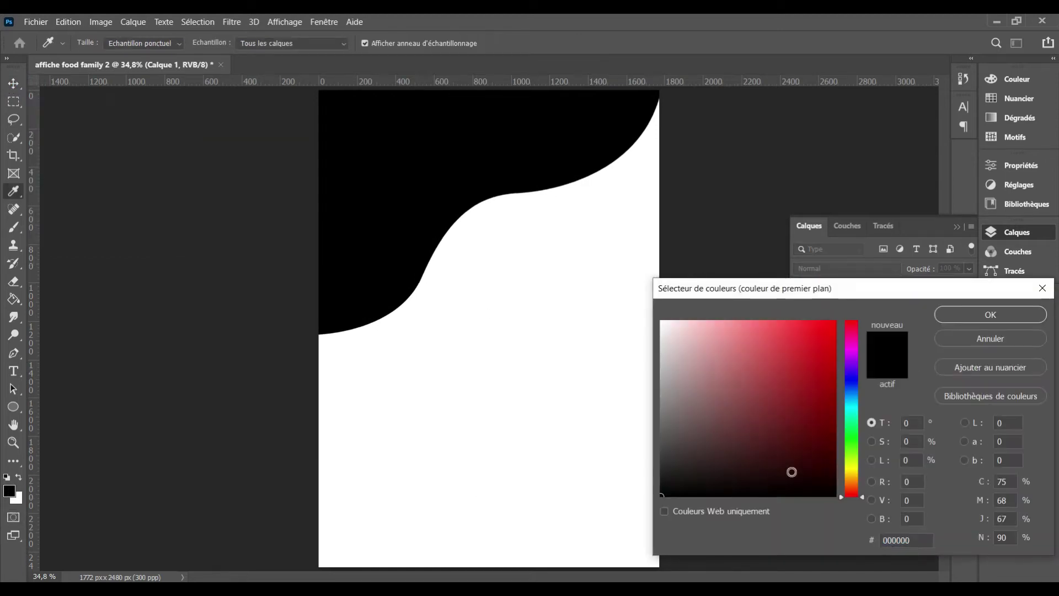
left_click_drag(850, 489, 851, 482)
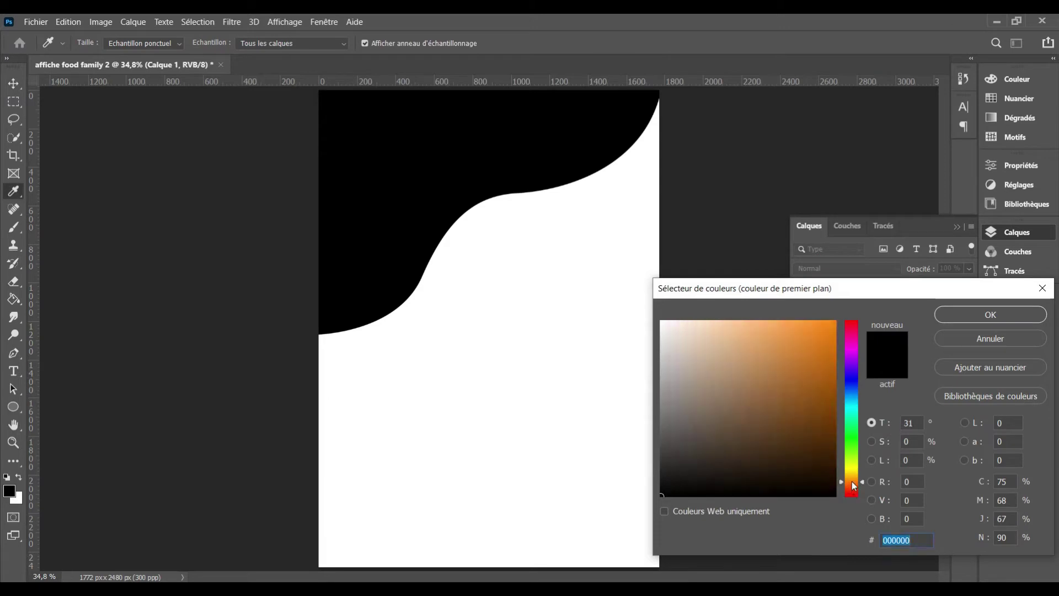
left_click(784, 383)
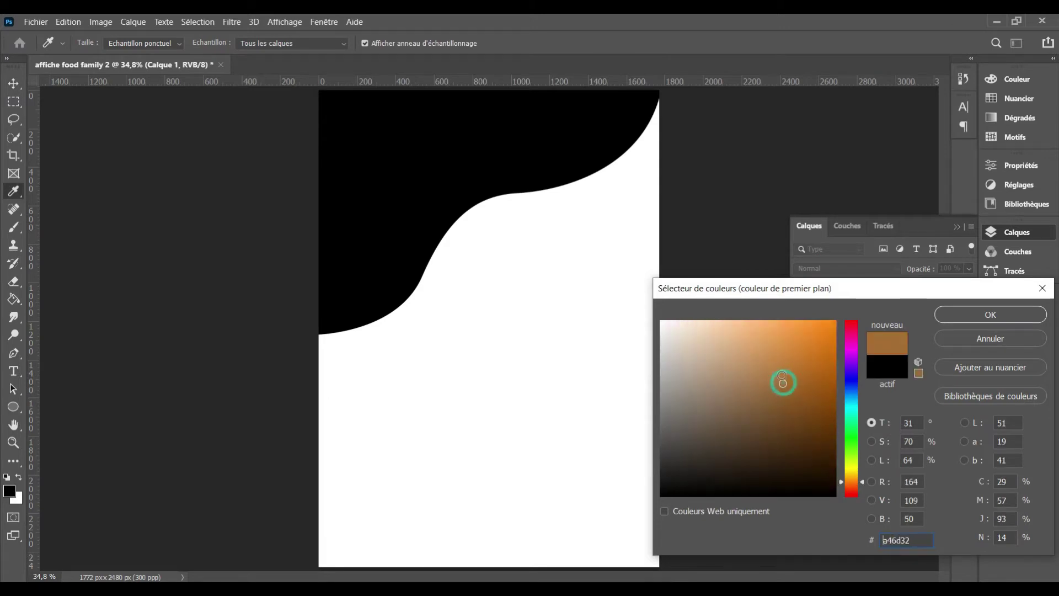
left_click(765, 334)
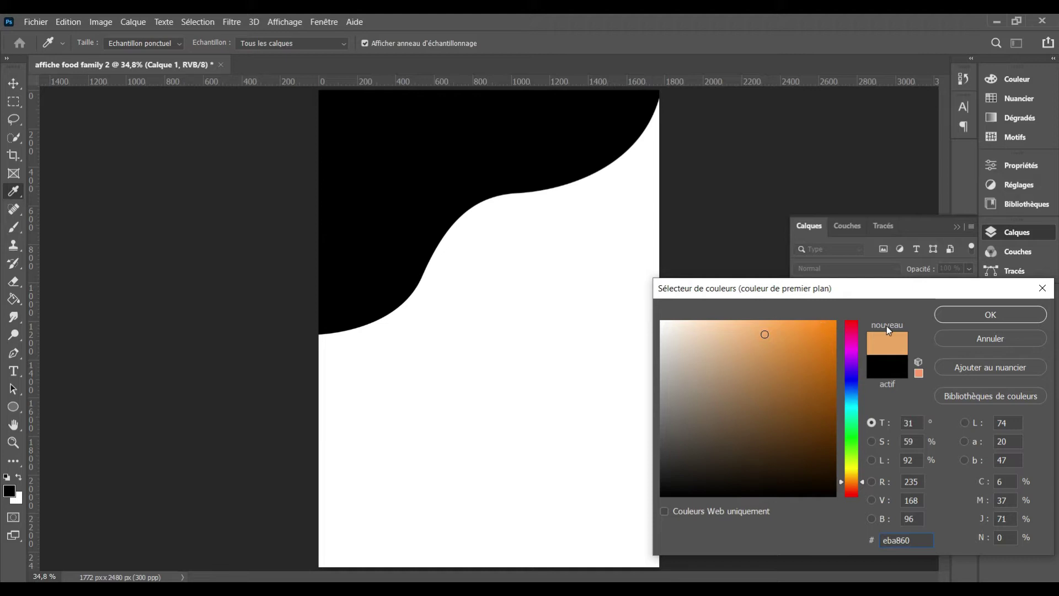
left_click(941, 318)
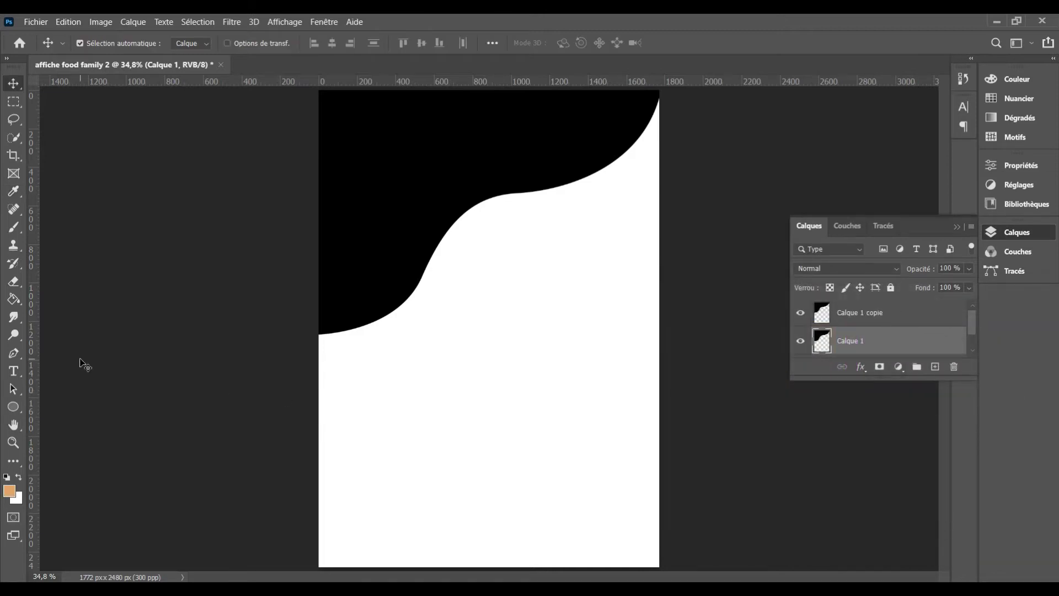
Fill Calque 1 with tan and nudge it down to form an edge below the black wave
left_click(13, 299)
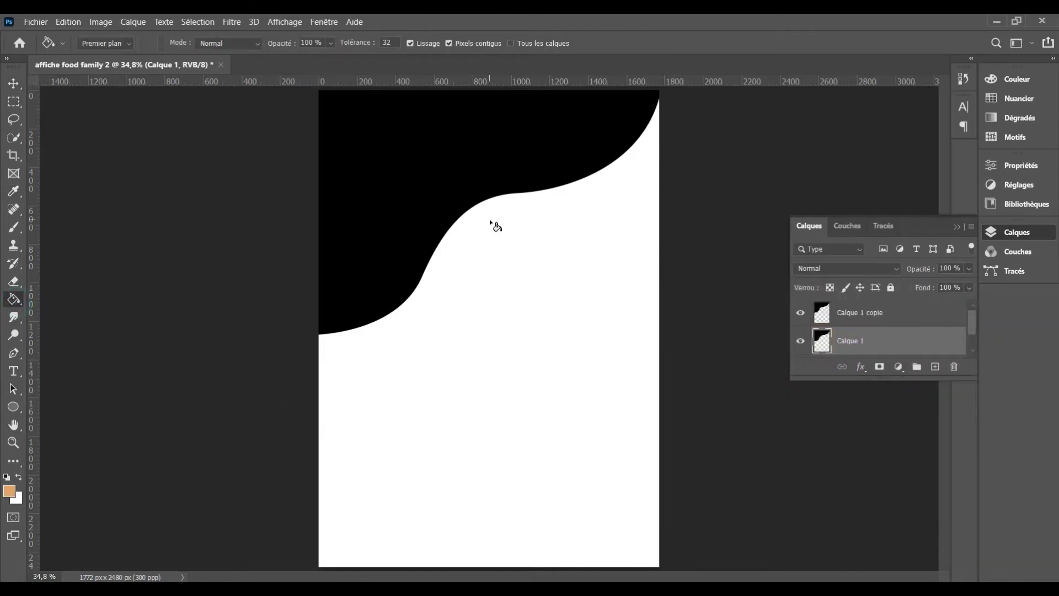
left_click(528, 191)
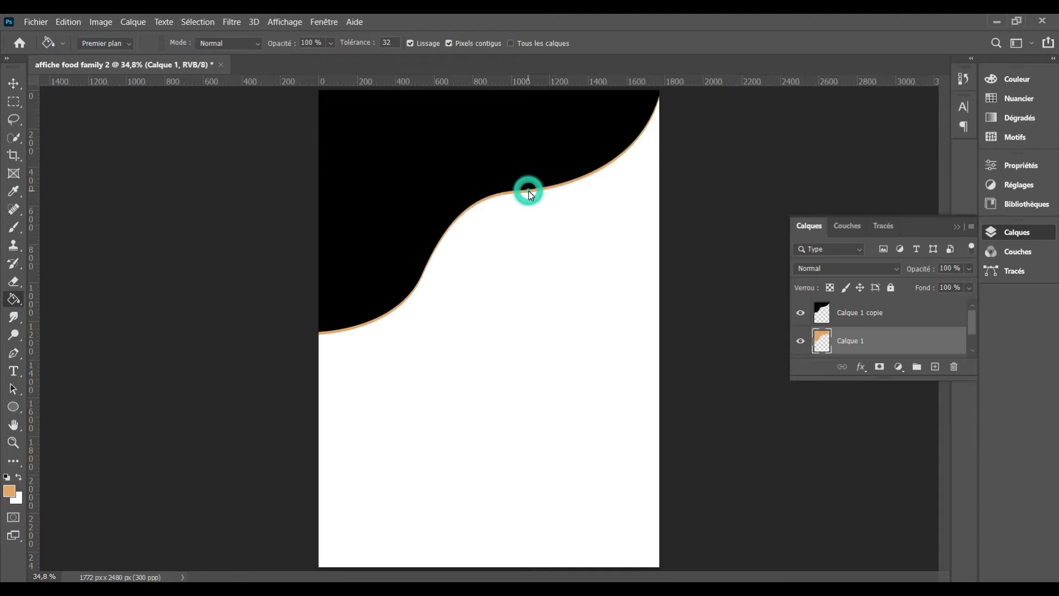
left_click(13, 84)
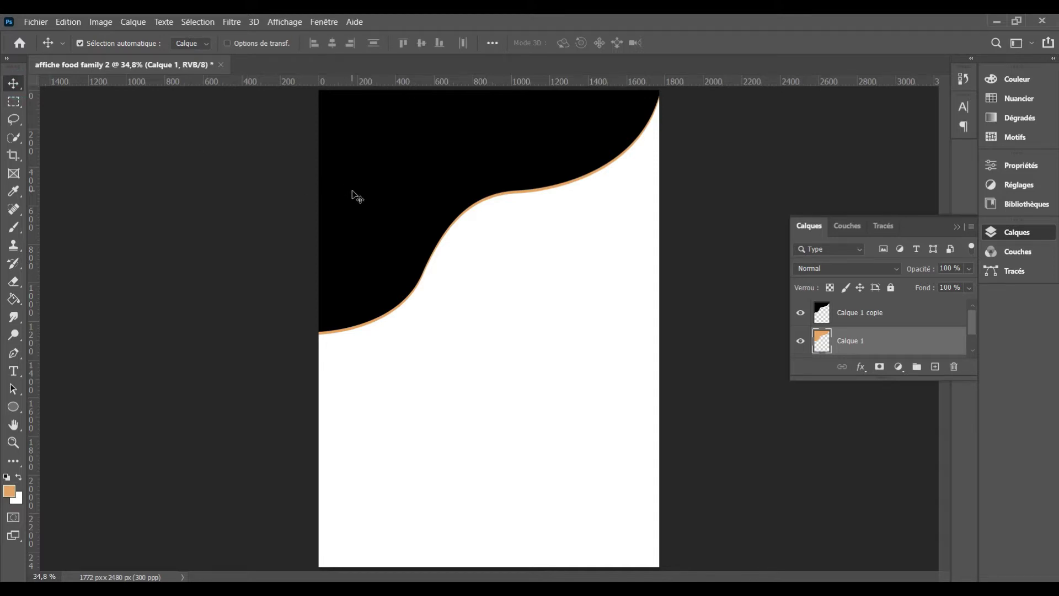
key("Down")
key("Down")
key("Down")
key("Down")
key("Down")
key("Down")
key("Down")
key("Down")
key("Down")
key("Down")
key("Down")
key("Down")
key("Down")
key("Down")
key("Down")
key("Down")
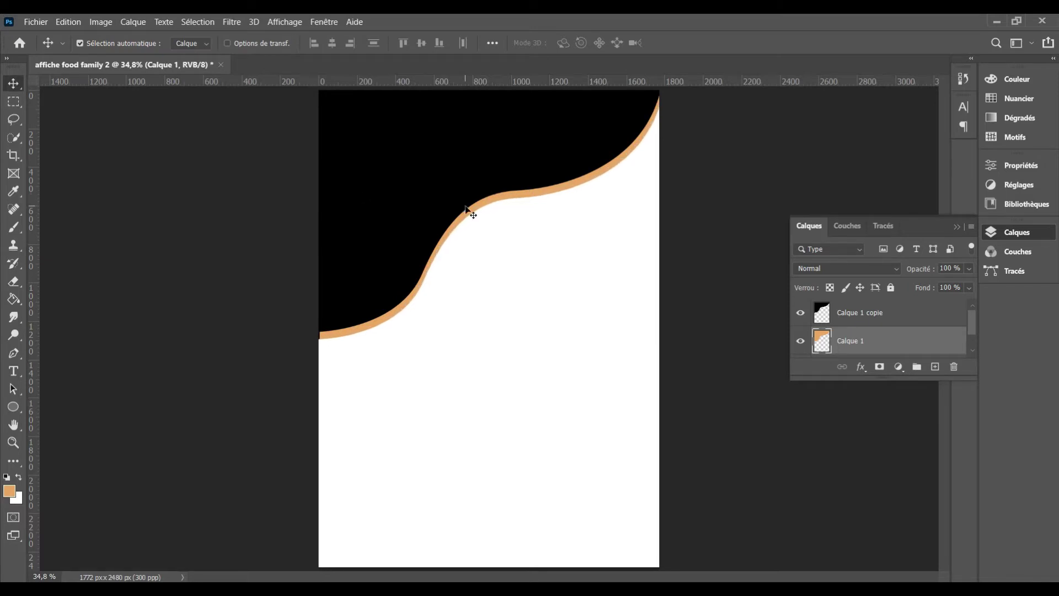
left_click(428, 162)
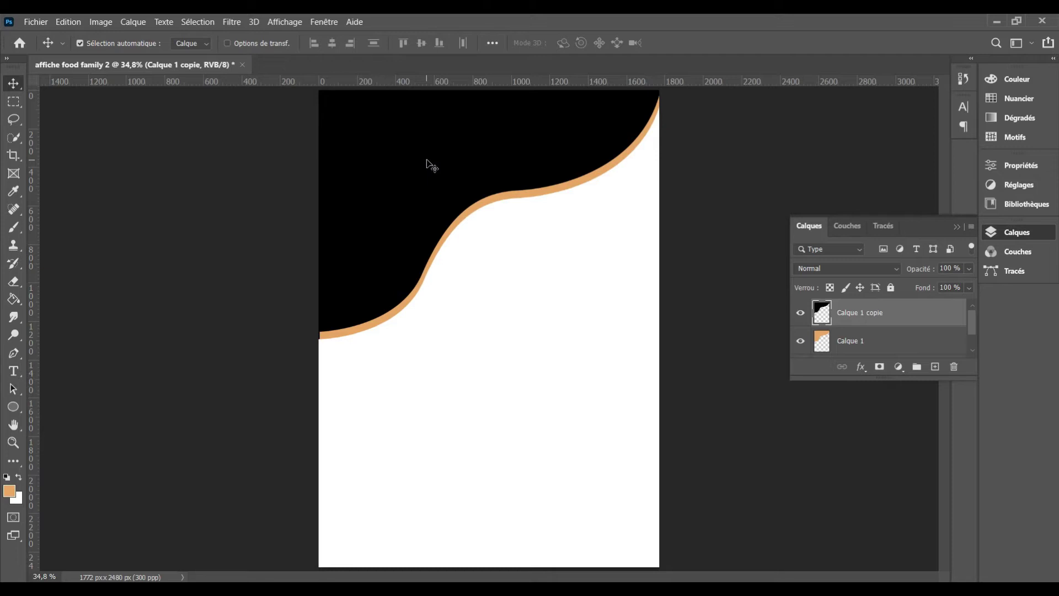
Set the foreground colour to dark grey #1e1d1d
left_click(18, 497)
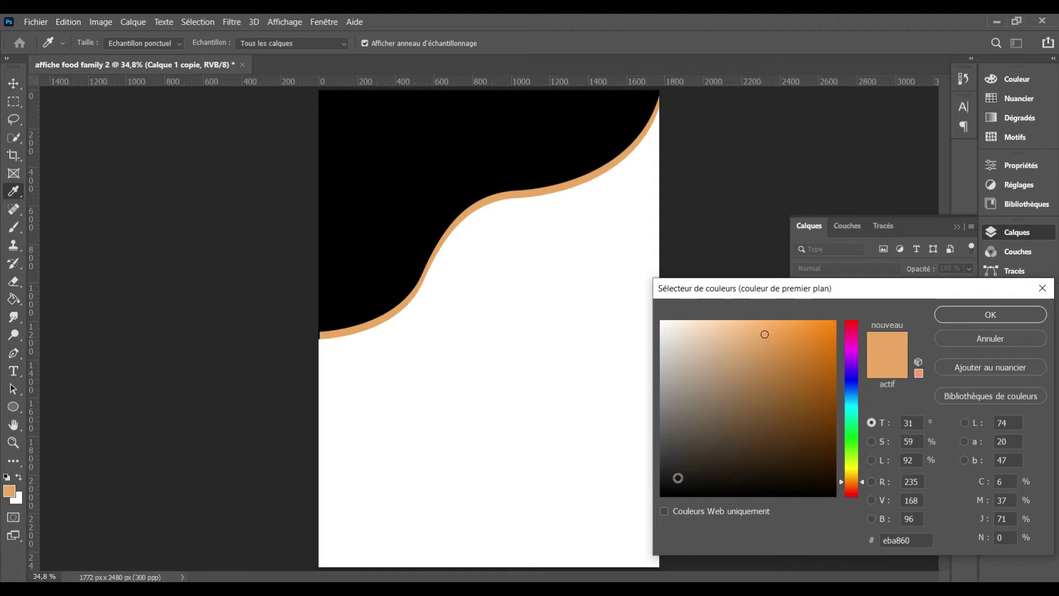
left_click(678, 478)
left_click(702, 478)
left_click(675, 485)
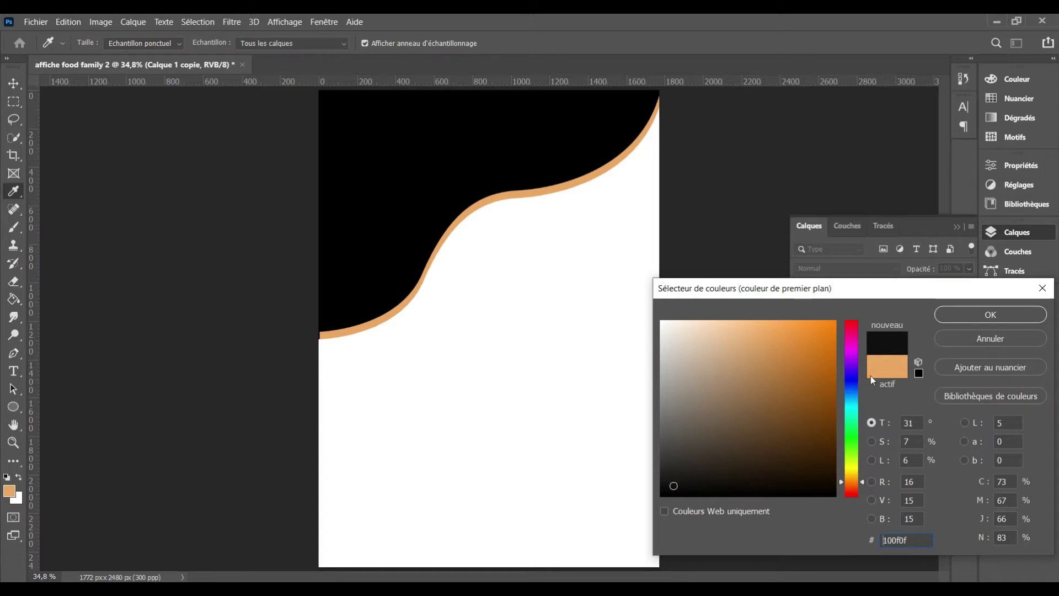
left_click(667, 475)
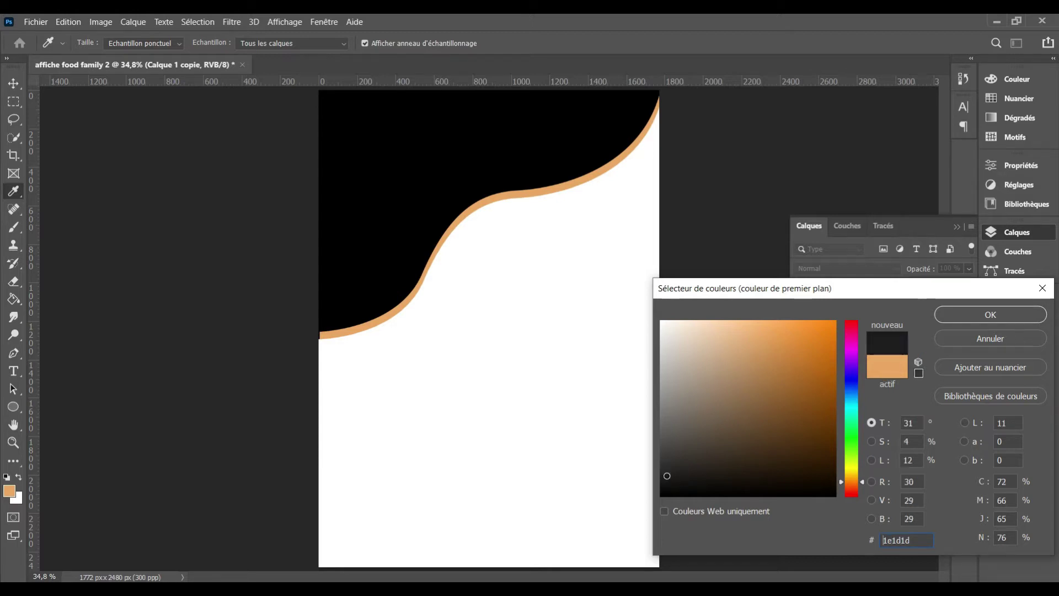
left_click(958, 314)
Refill the black wave on Calque 1 copie with the dark grey
key("v")
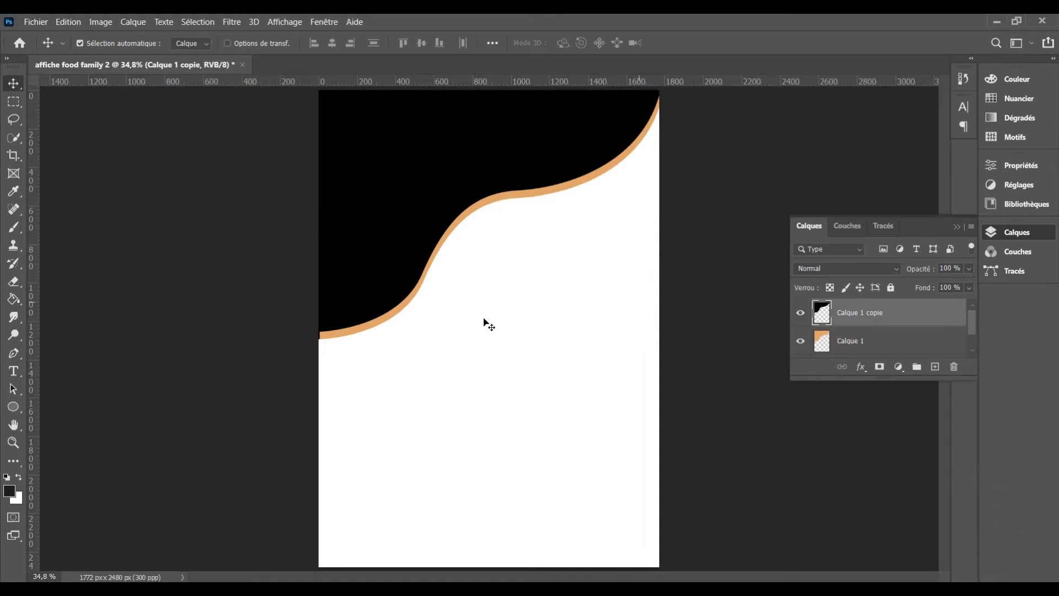
left_click(13, 300)
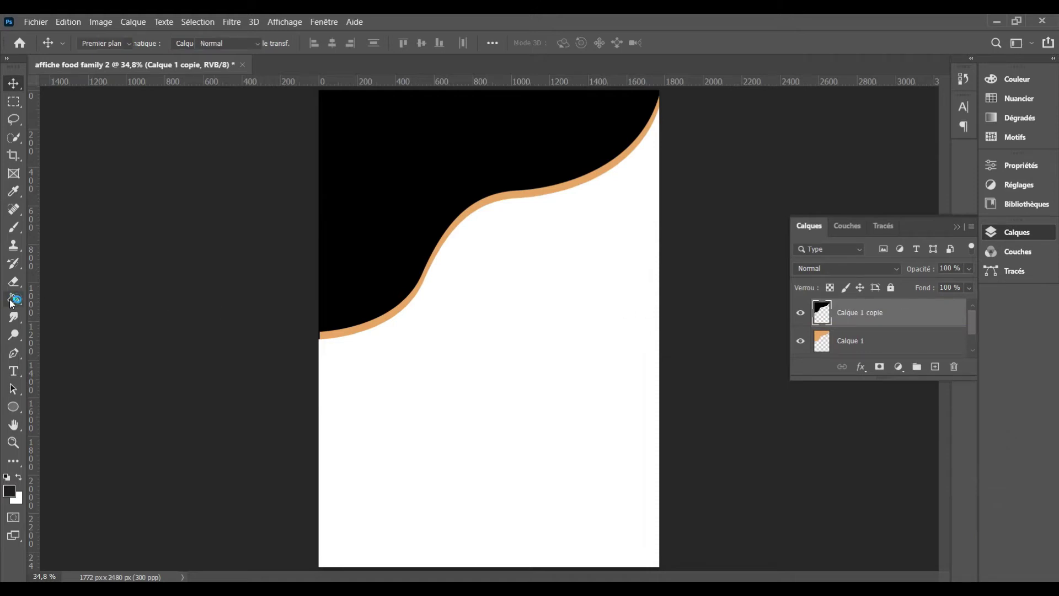
left_click(351, 203)
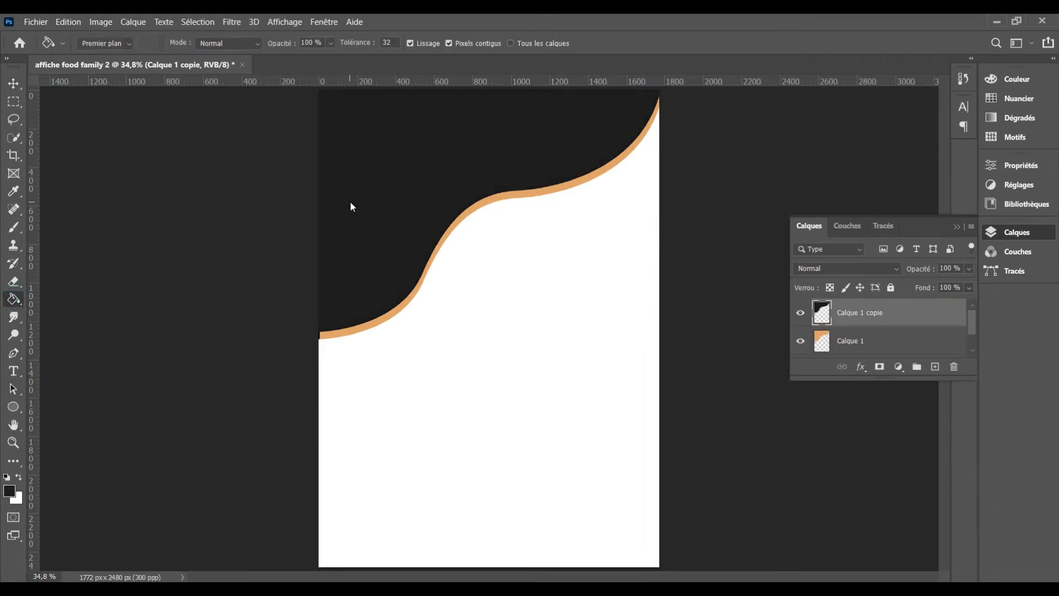
left_click(21, 82)
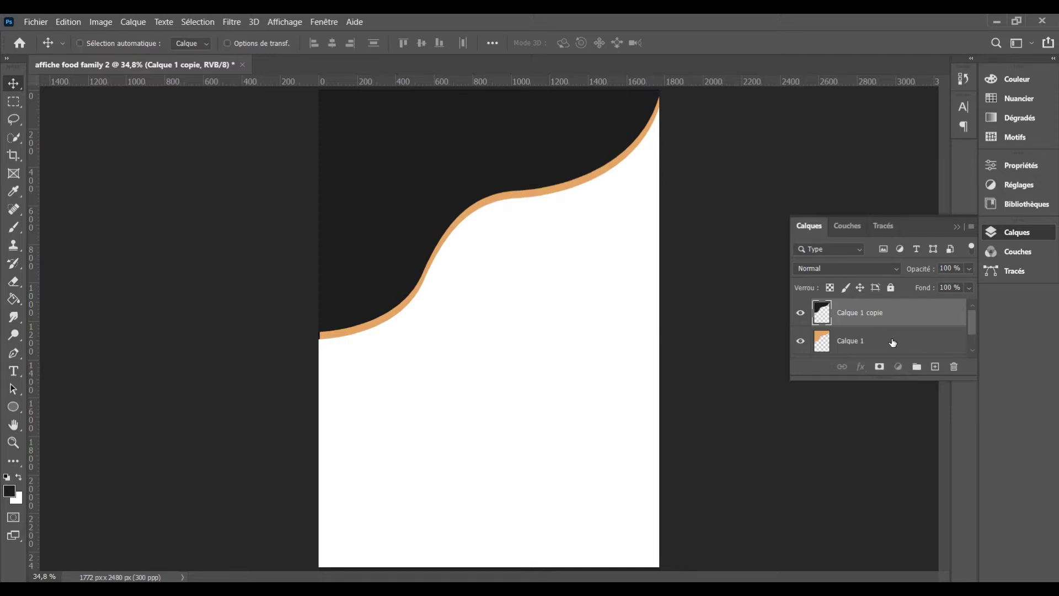
Group both wave layers as 'entette sup' and duplicate the group
left_click(892, 342, "shift")
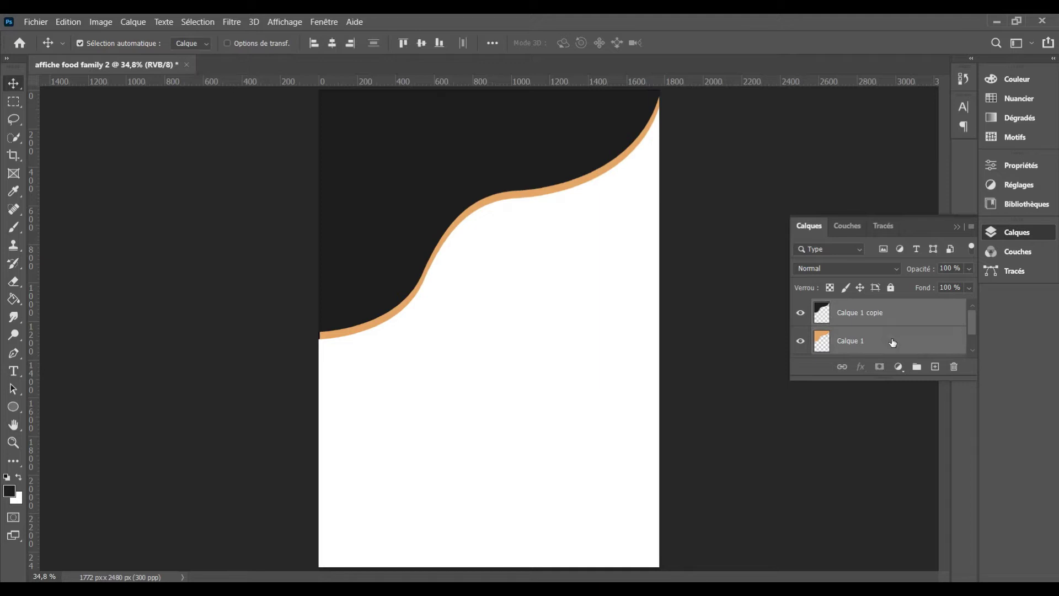
left_click(918, 368)
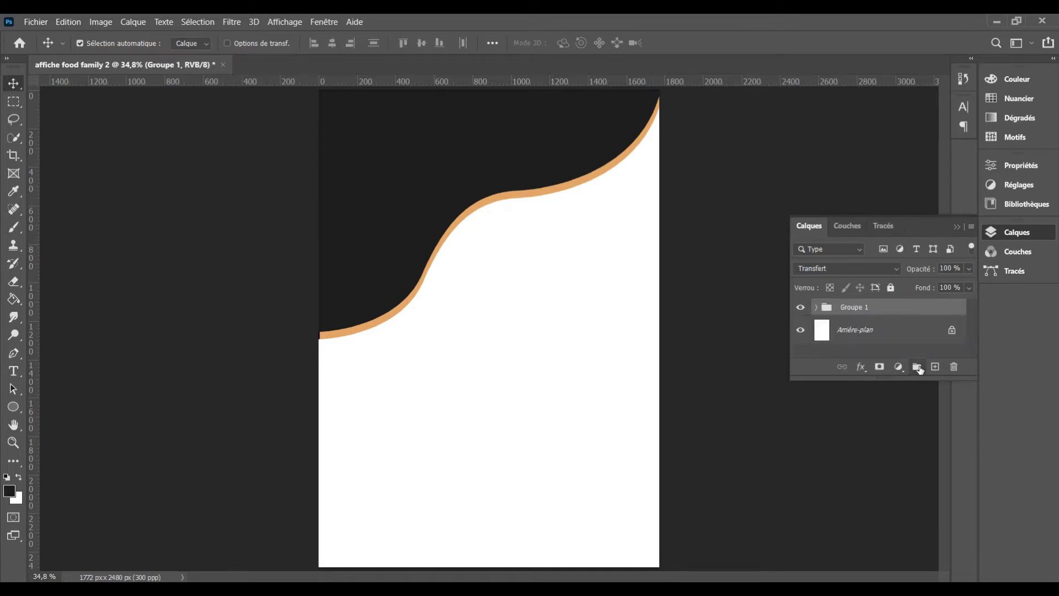
double_click(853, 307)
type("e")
key("Return")
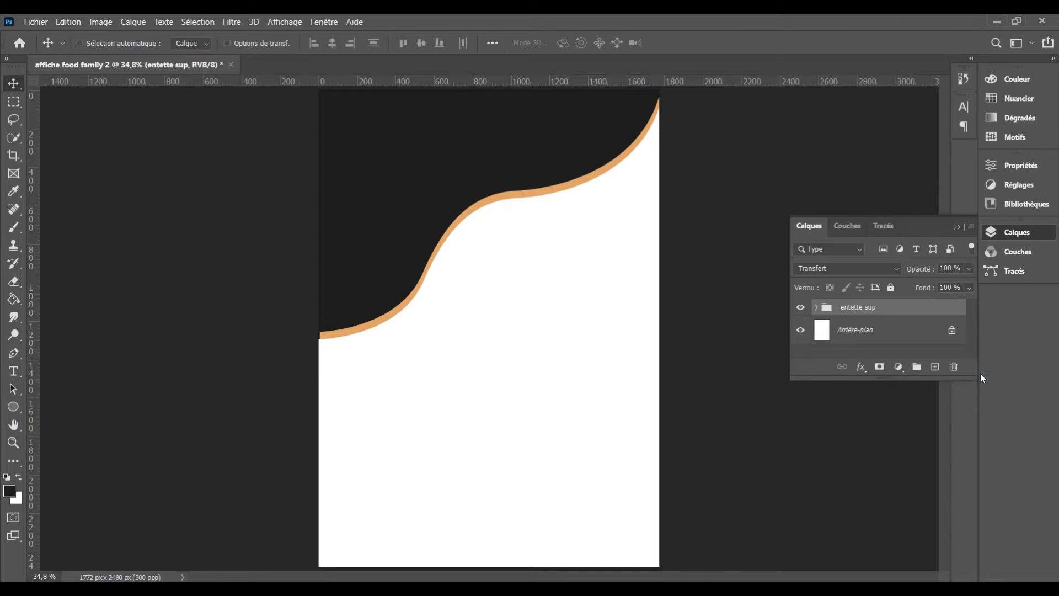
key("ctrl+j")
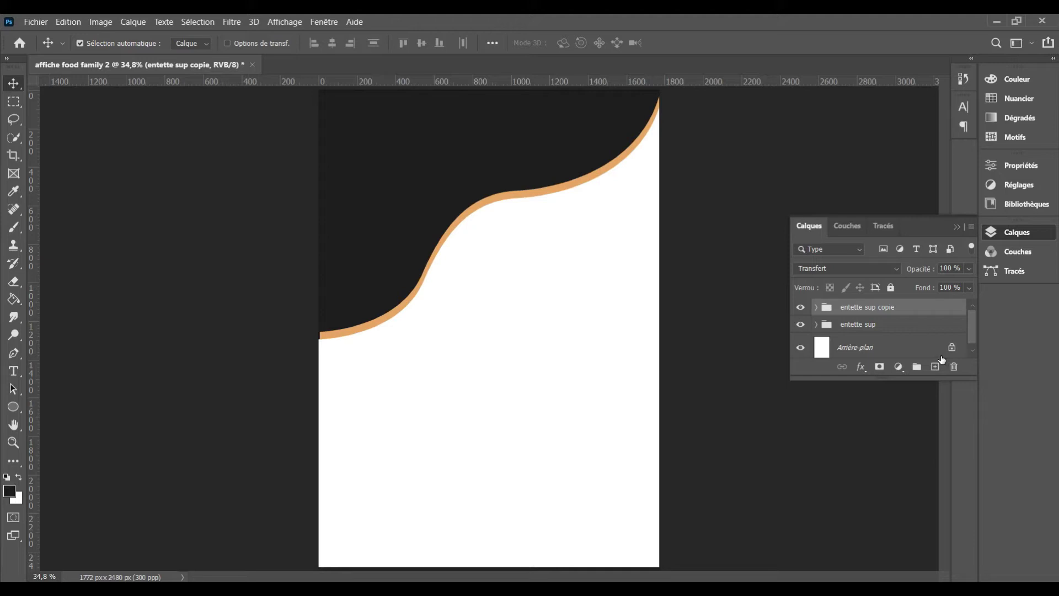
Rename the duplicated group to 'entette sup copie2'
double_click(890, 308)
left_click(896, 308)
type("2")
key("Return")
Flip the copy horizontally, rotate it 180° and move it to the poster's bottom half
key("ctrl+t")
right_click(454, 169)
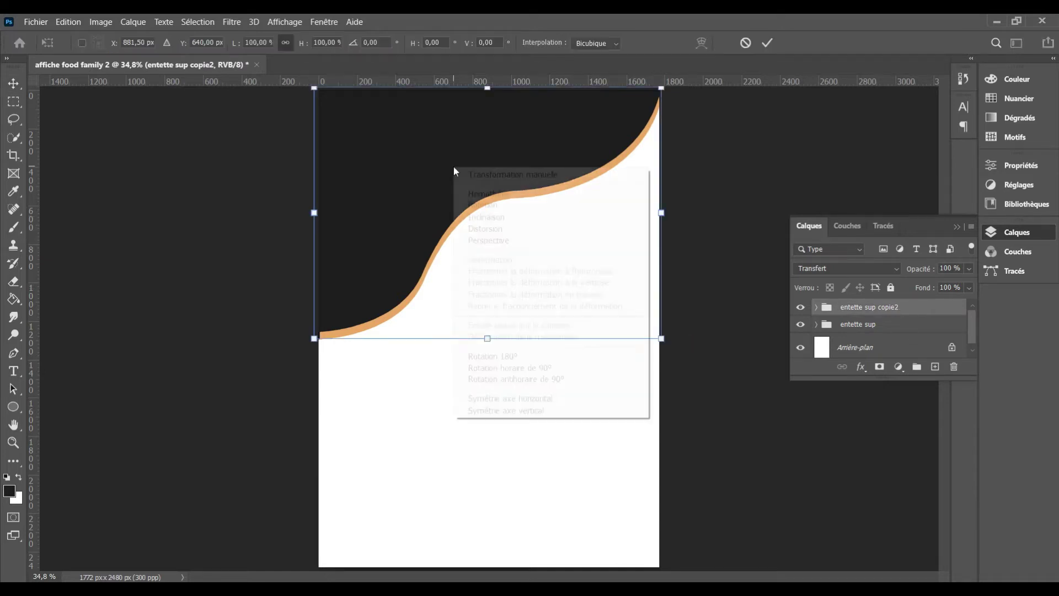
left_click(519, 398)
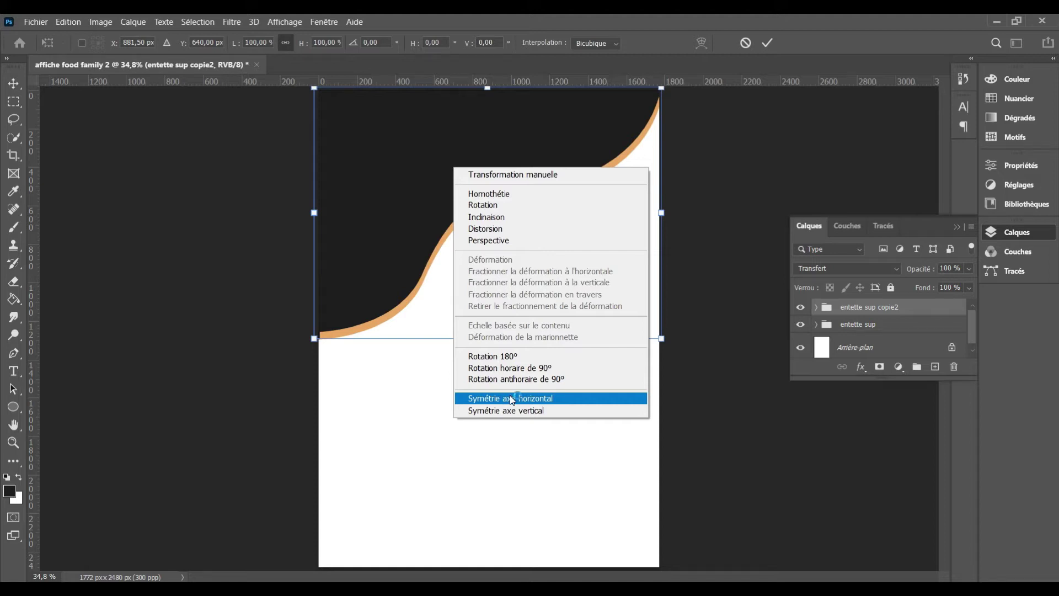
left_click(512, 398)
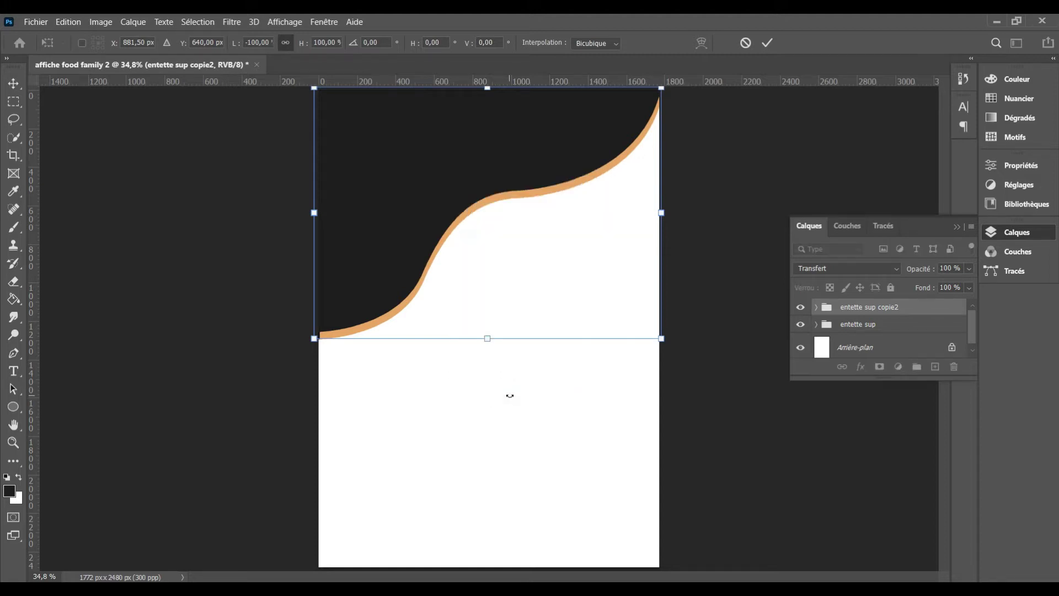
right_click(550, 138)
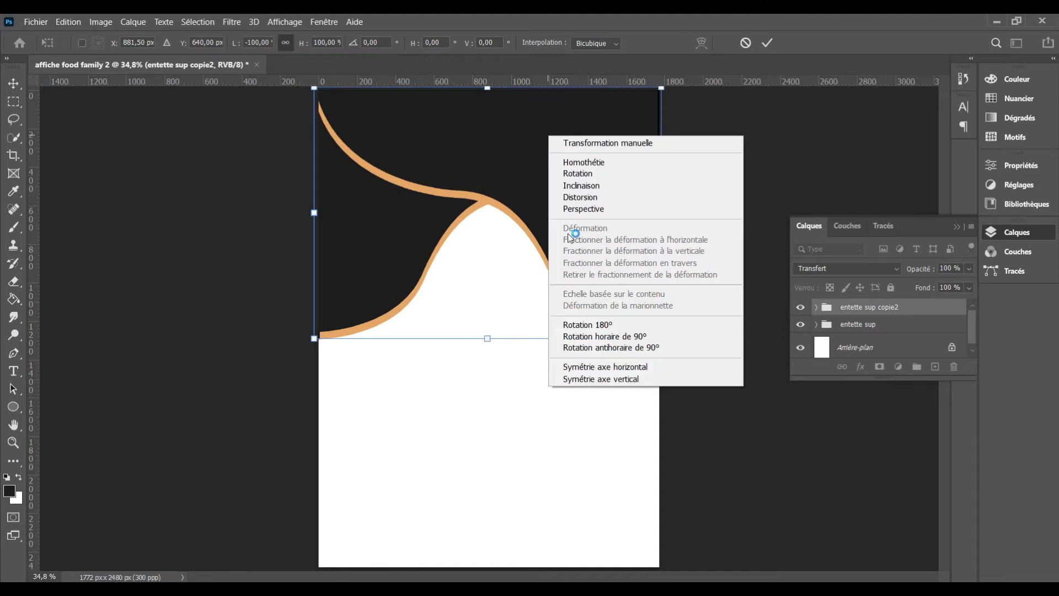
left_click(586, 329)
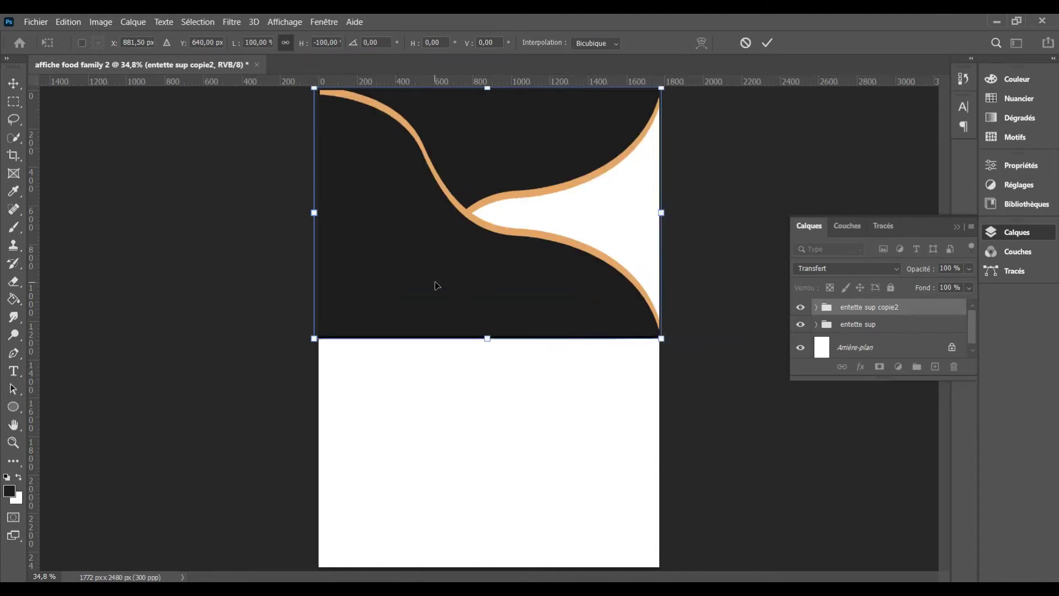
left_click_drag(436, 284, 463, 533)
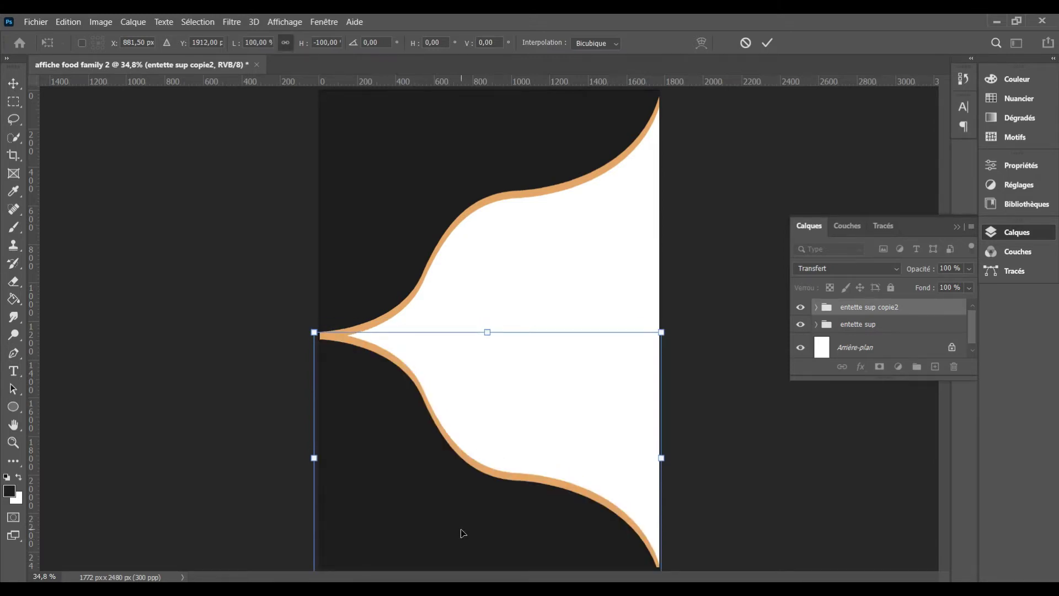
key("Return")
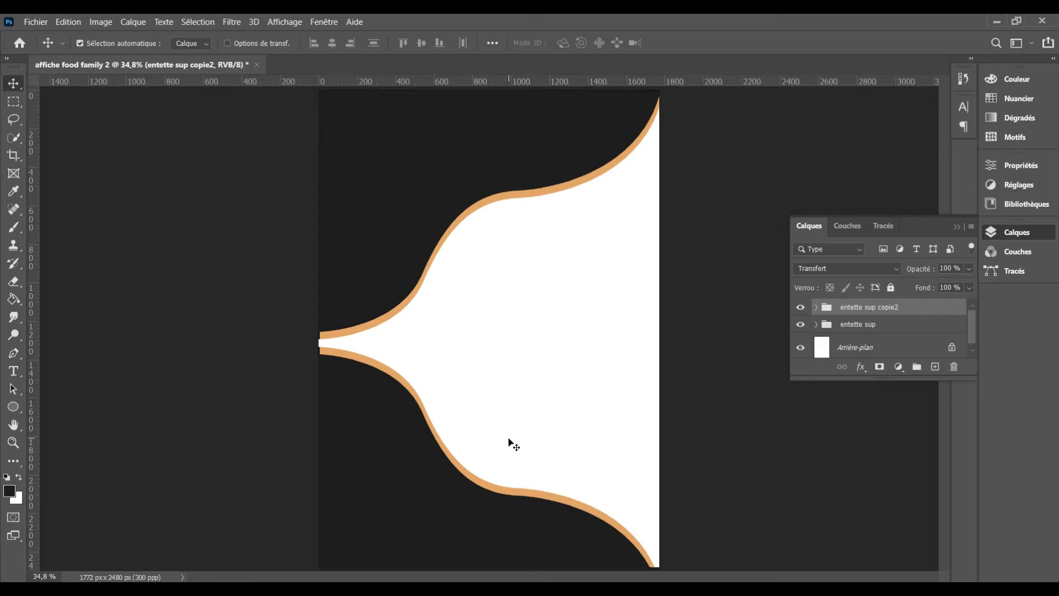
key("ctrl+z")
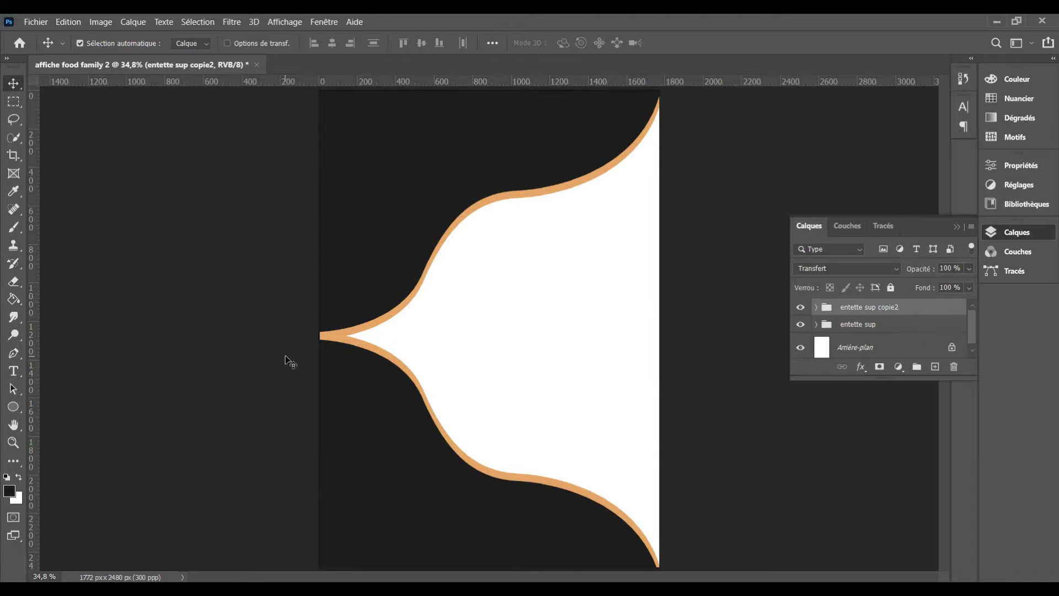
Draw a six-sided polygon near the top of the poster and move it up past the top edge
left_click(13, 407)
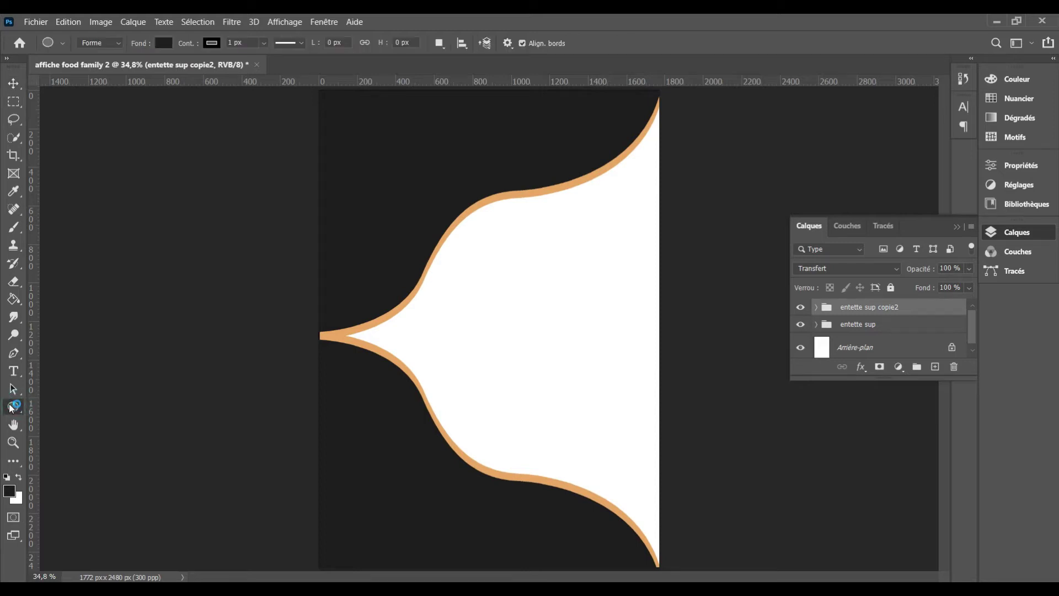
right_click(11, 407)
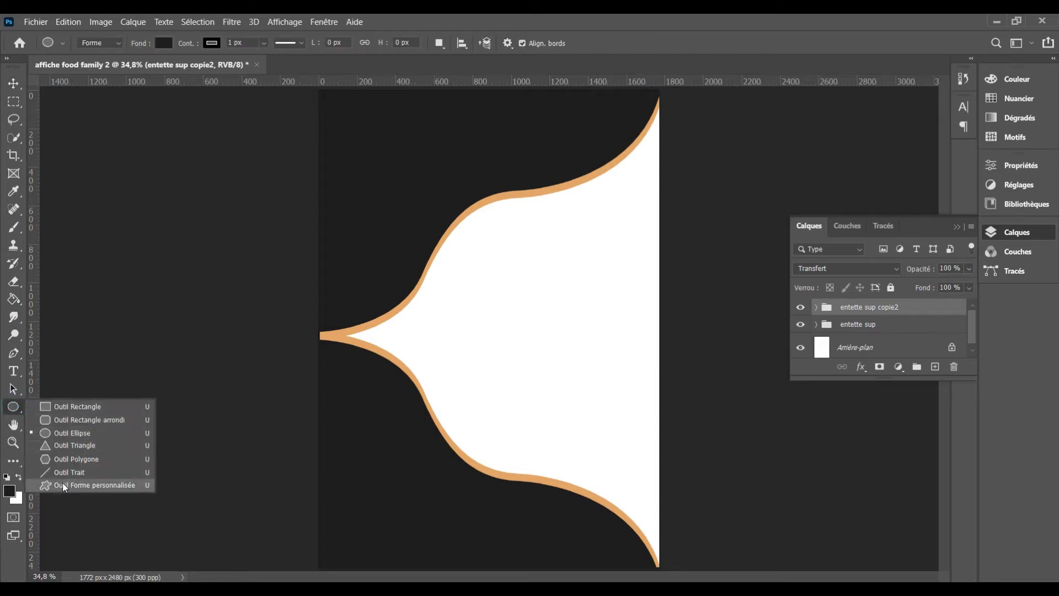
left_click(65, 461)
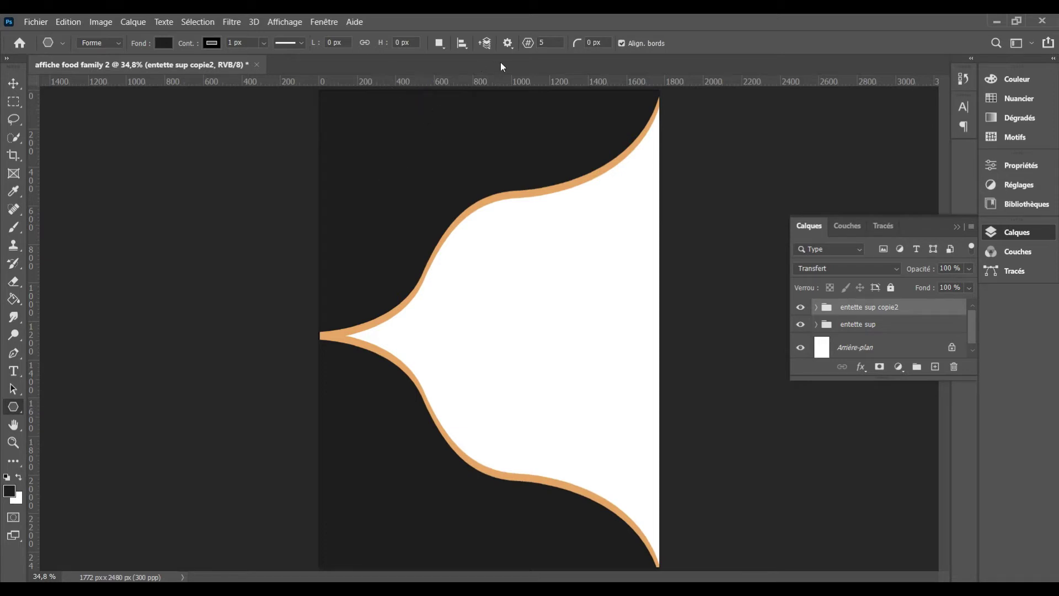
left_click(548, 45)
key("Up")
left_click_drag(438, 111, 529, 219)
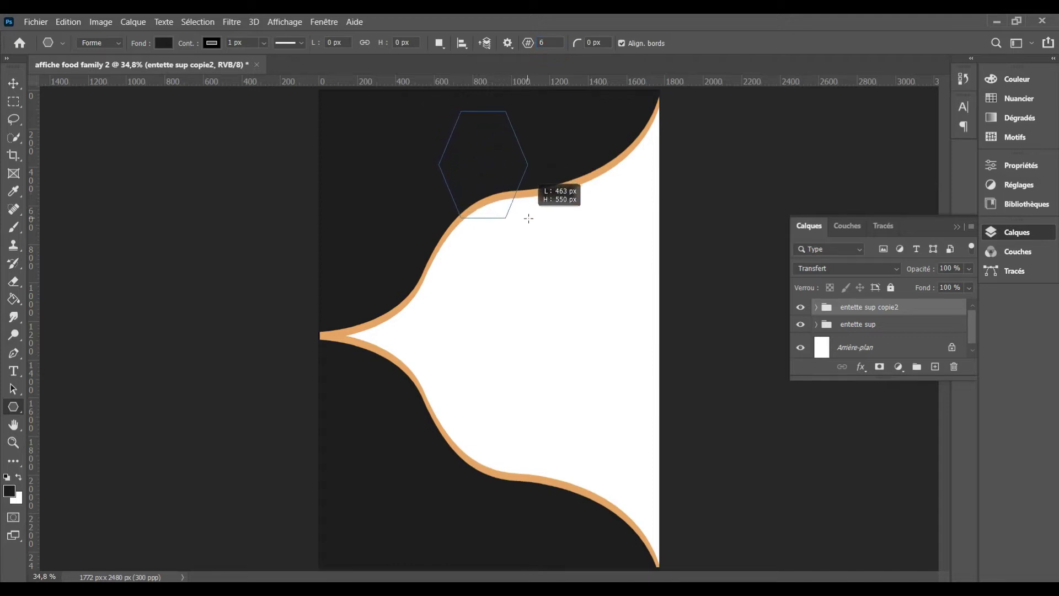
left_click_drag(529, 219, 552, 247)
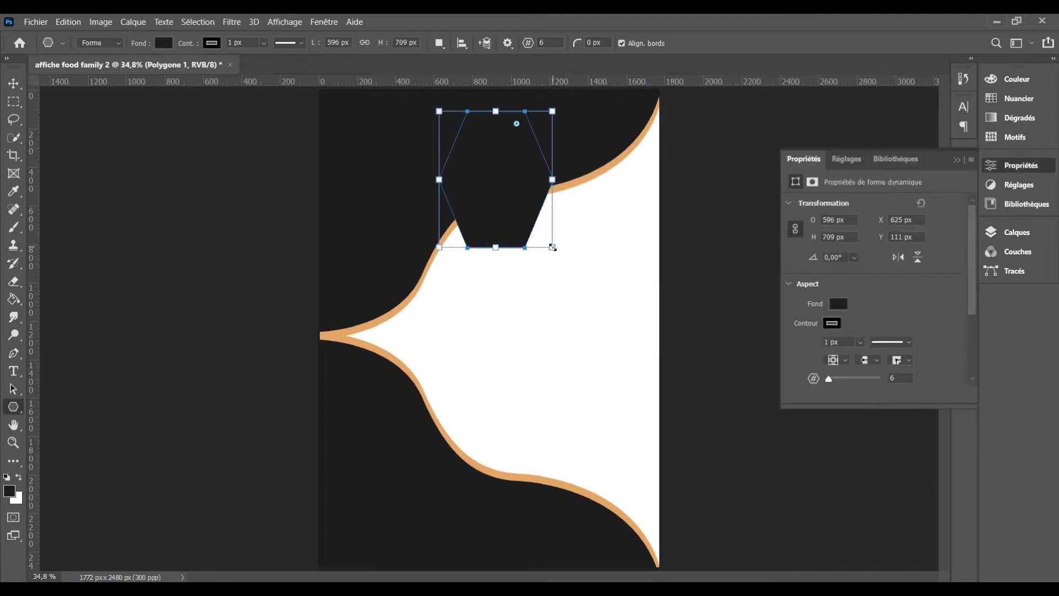
left_click(12, 85)
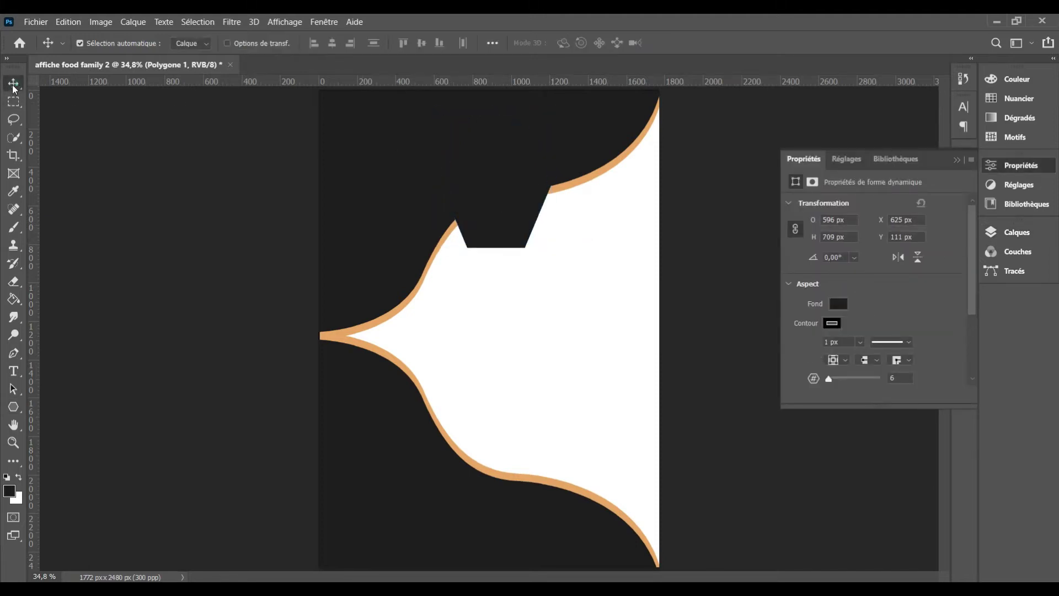
left_click(480, 187)
left_click_drag(499, 170, 477, 114)
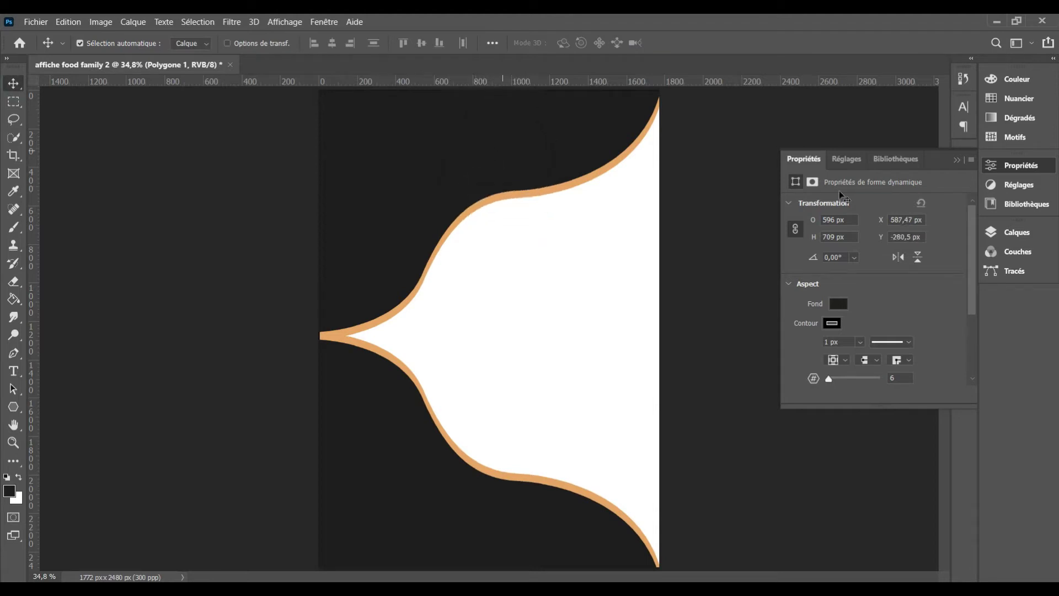
Give the hexagon a tan outline colour from the Contour swatches
left_click(832, 323)
left_click(809, 349)
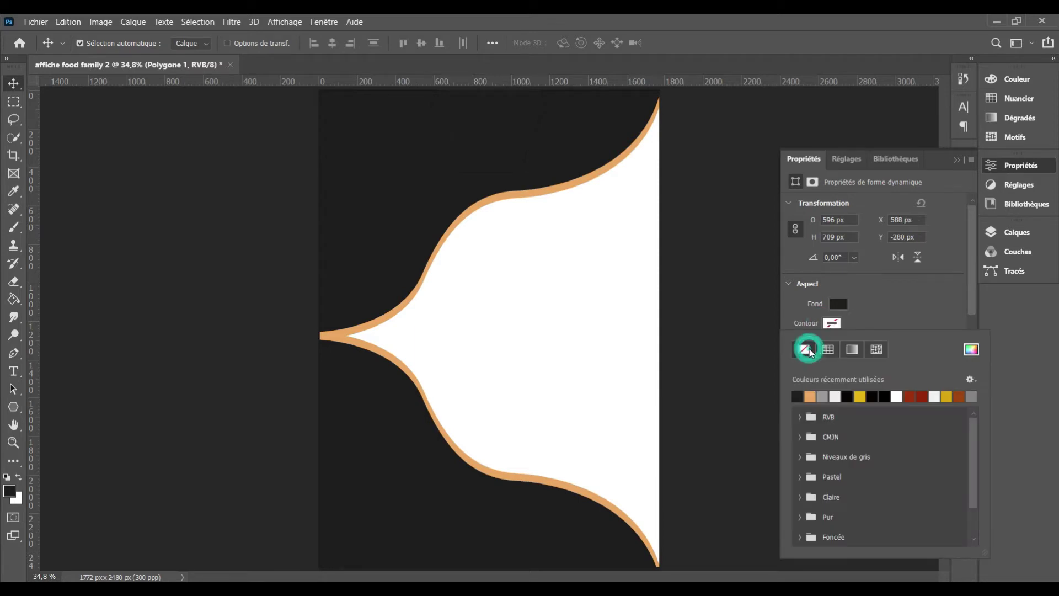
left_click(832, 324)
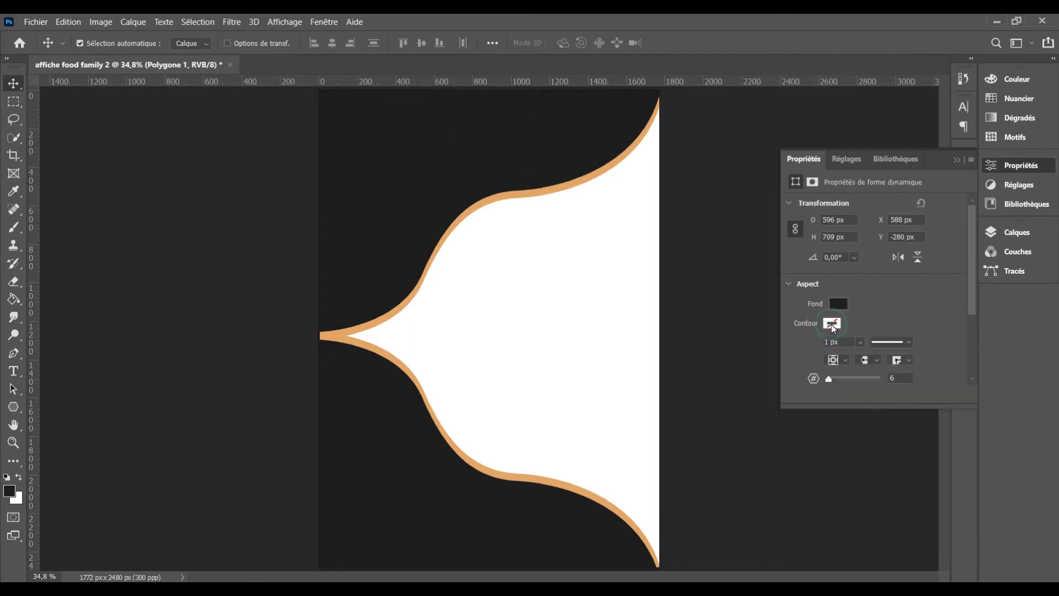
left_click(831, 325)
left_click(811, 395)
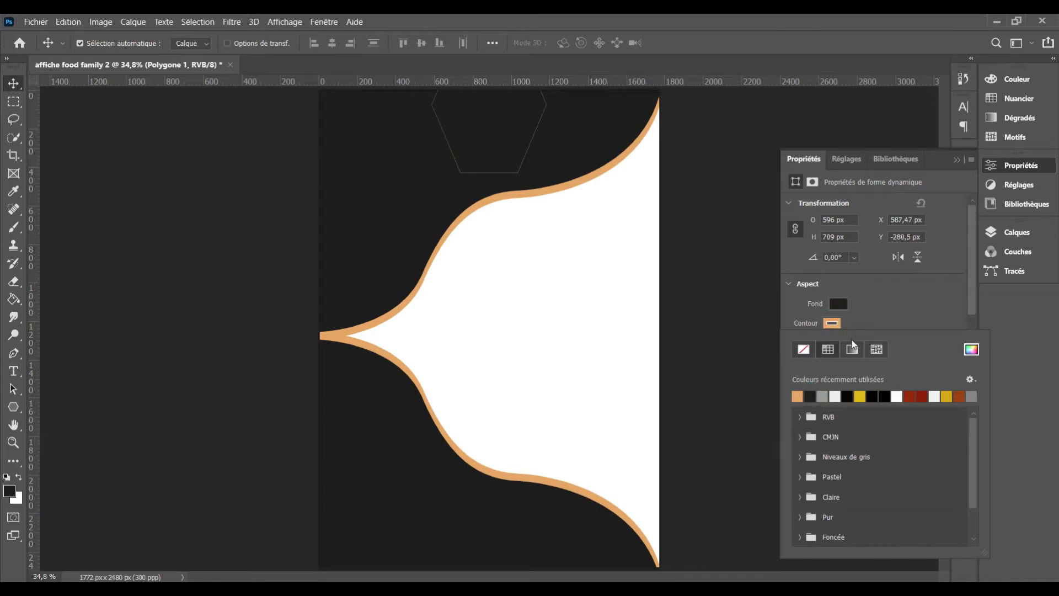
left_click(1014, 242)
Try hexagon outline widths of 2 px and then 4 px, checking the result
left_click(1014, 237)
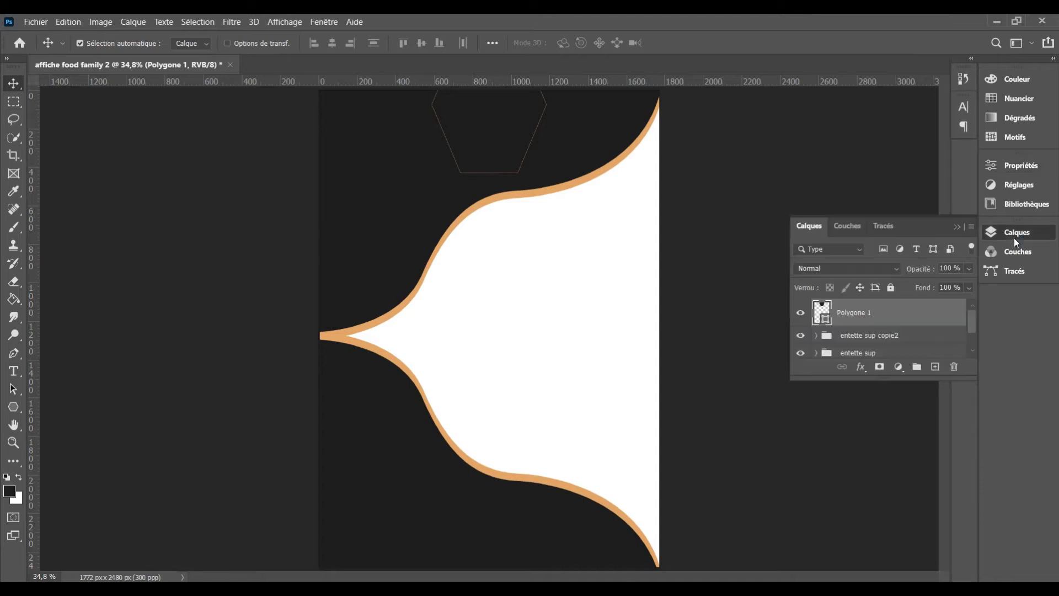
left_click(24, 407)
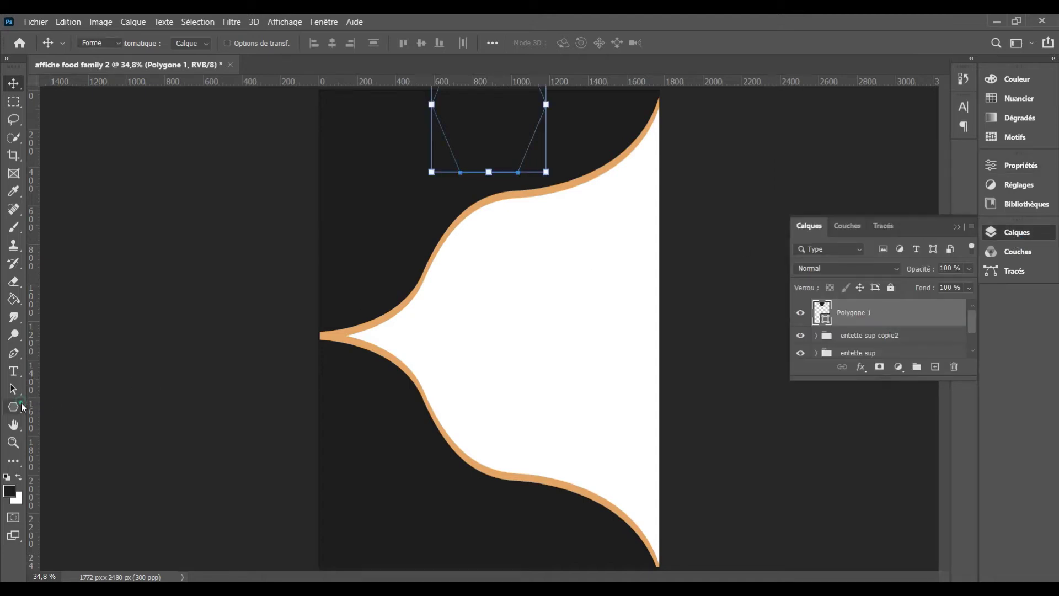
left_click(234, 43)
type("2")
key("Return")
type("4")
key("Return")
left_click(233, 44)
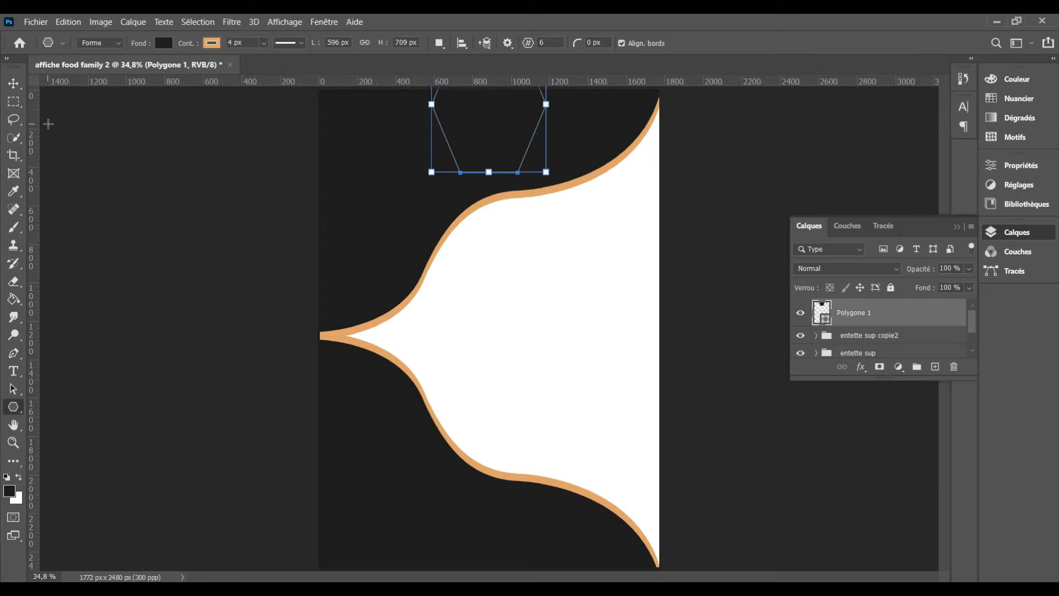
left_click(19, 90)
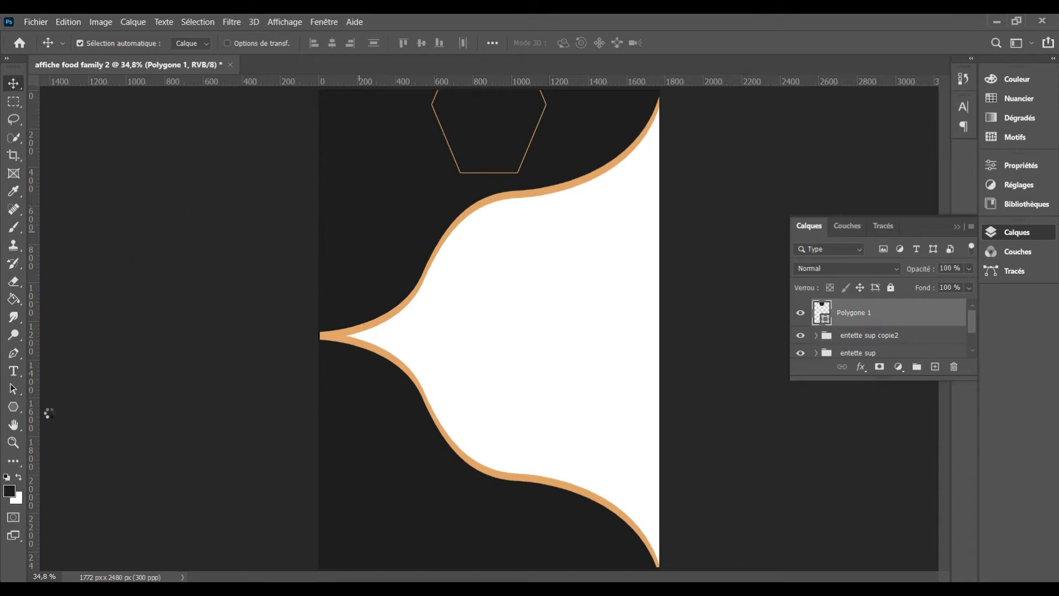
Raise the hexagon's outline width from 7 px to 10 px and return to the Move tool
left_click(20, 409)
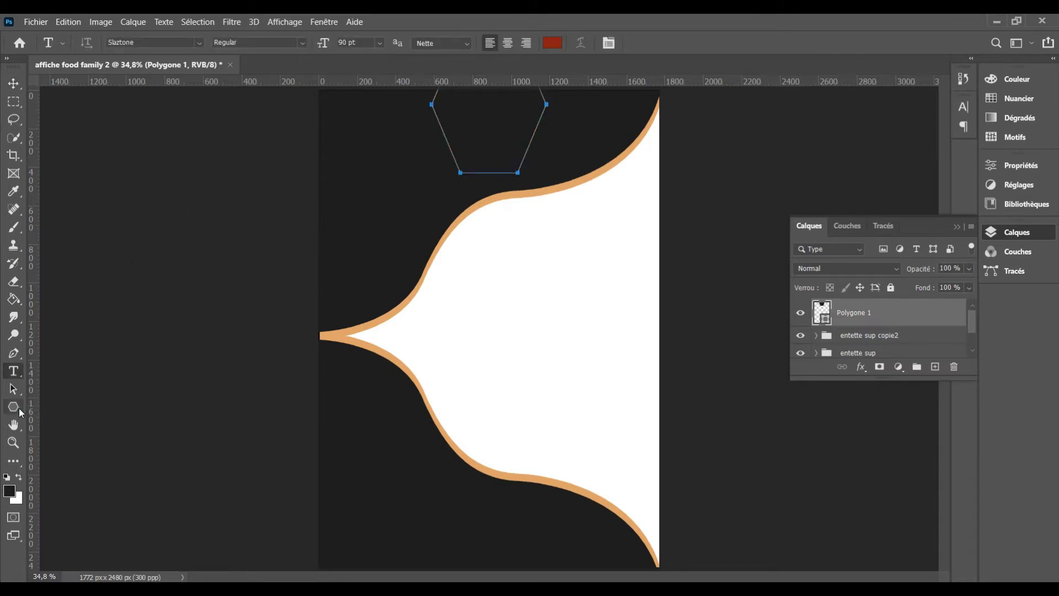
right_click(18, 409)
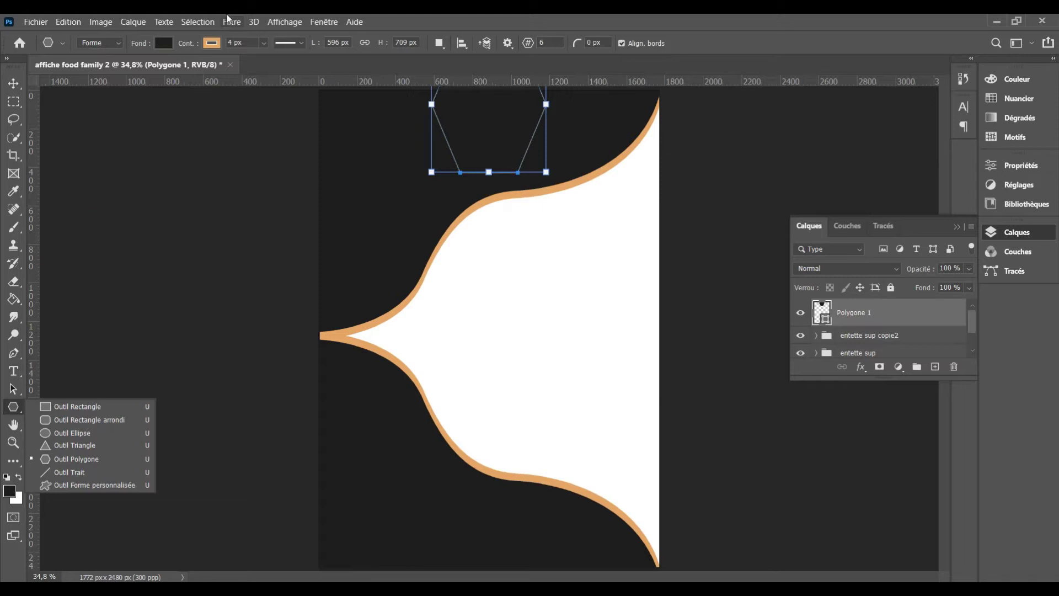
left_click(231, 43)
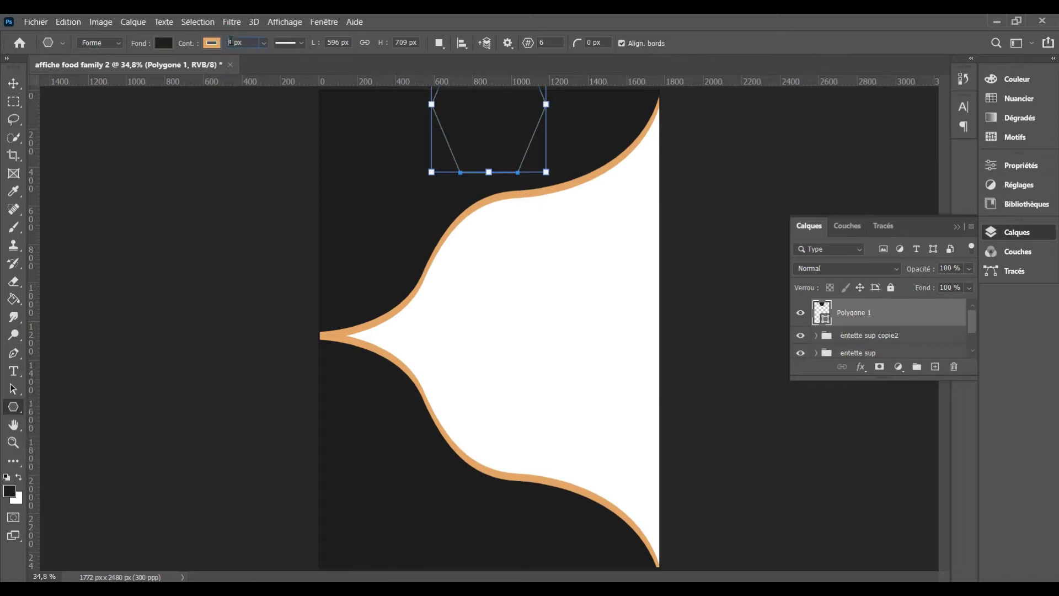
type("7")
key("Return")
key("Return")
right_click(232, 43)
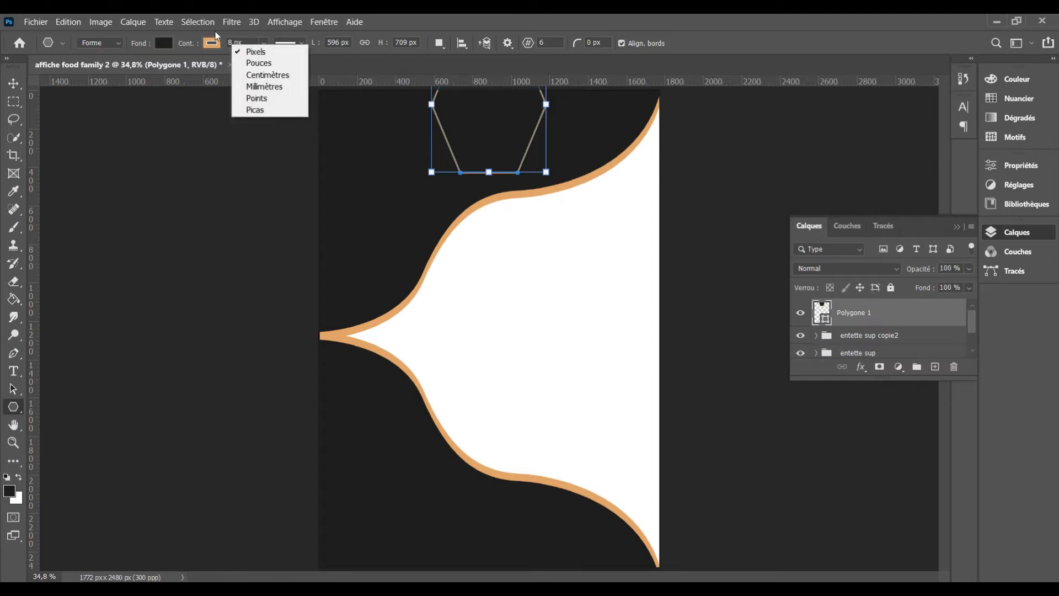
left_click(219, 43)
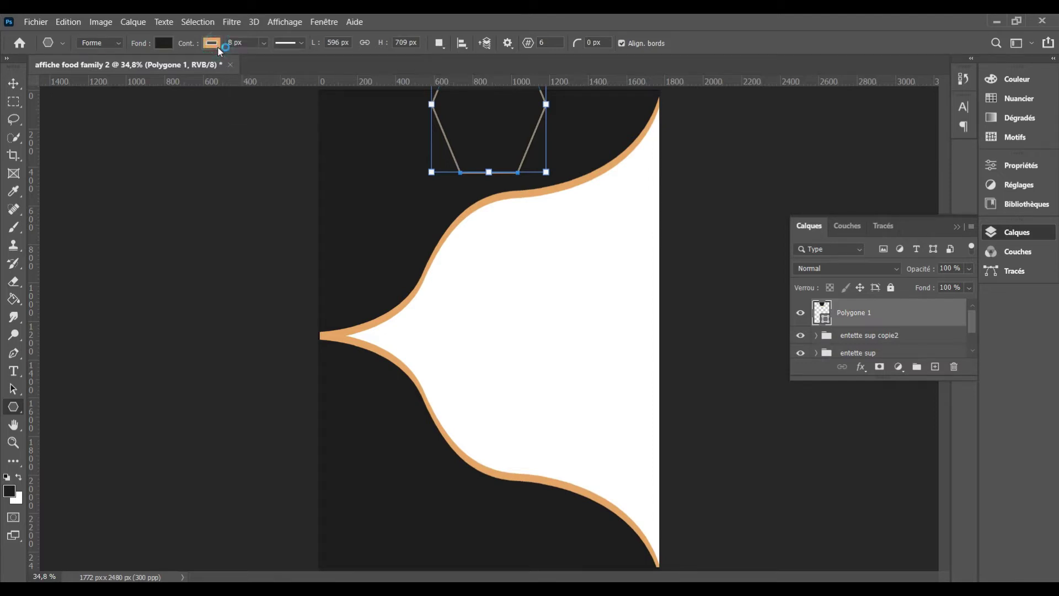
left_click(230, 44)
key("Up")
left_click(229, 43)
key("Up")
key("Return")
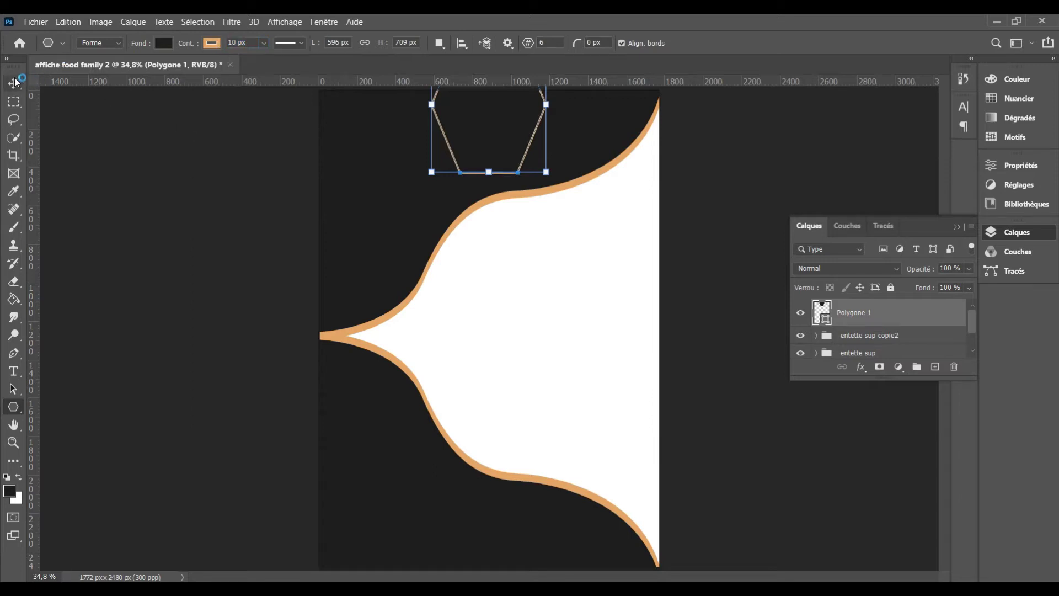
left_click(14, 83)
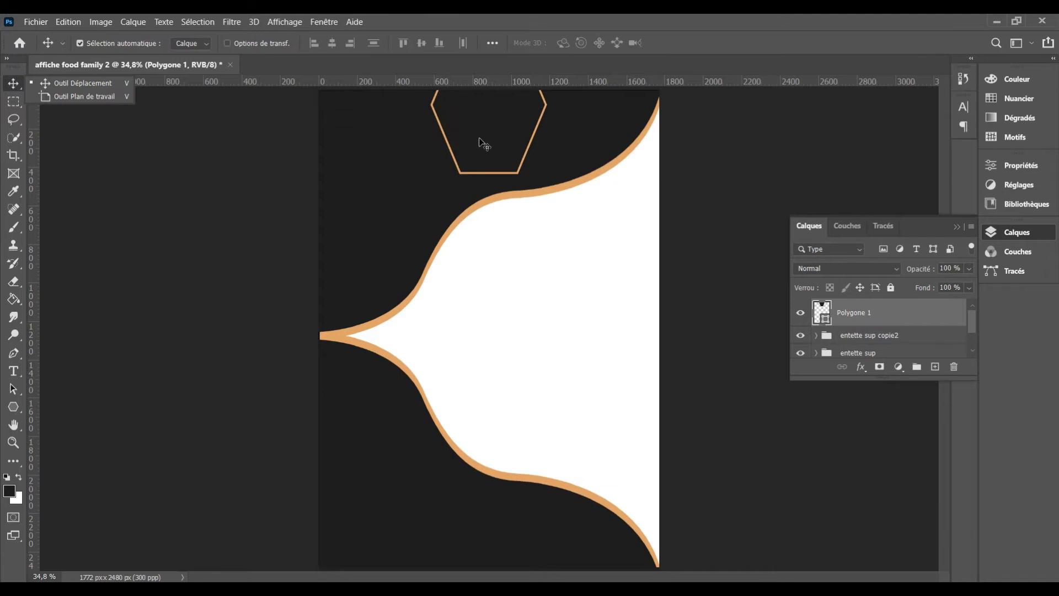
Move the hexagon higher against the top edge and start a text layer in the white shape's centre
left_click_drag(479, 138, 476, 121)
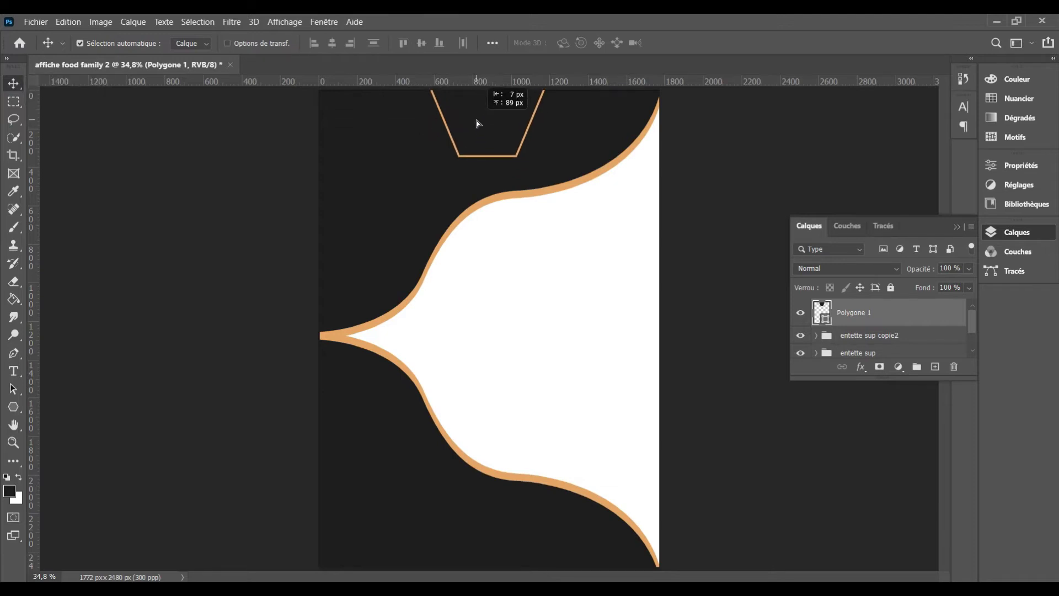
left_click_drag(477, 120, 475, 122)
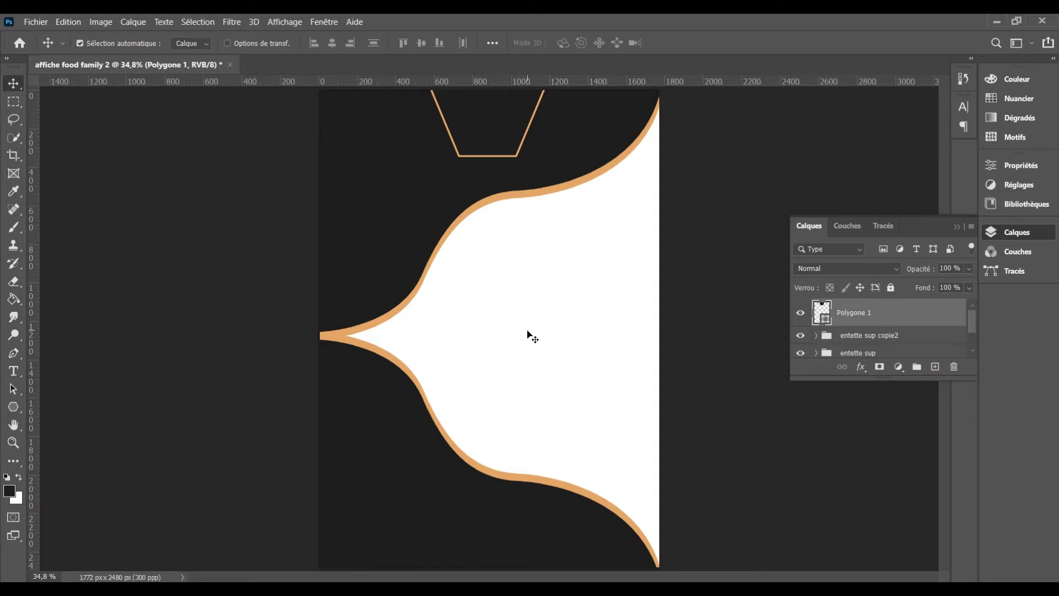
key("t")
left_click(499, 322)
left_click(500, 322)
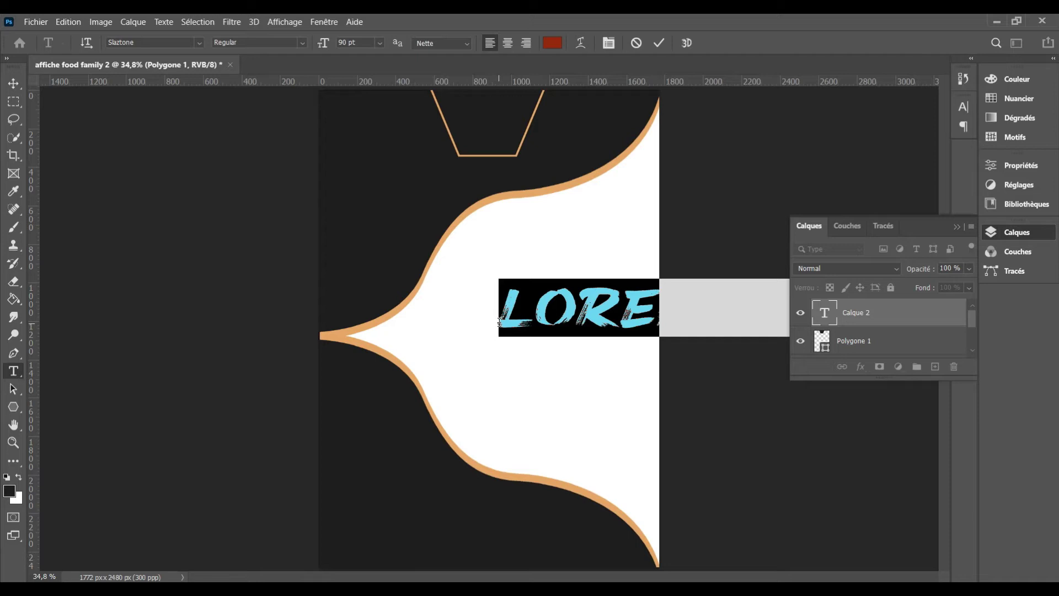
Type FOOD, then delete its F so the committed text layer reads OOD
type("D")
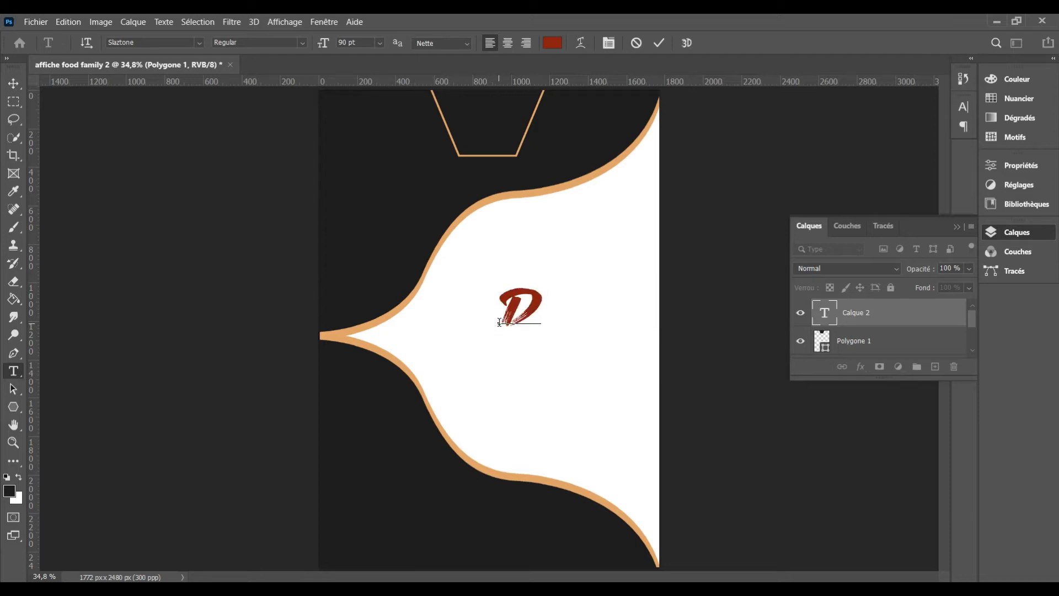
key("BackSpace")
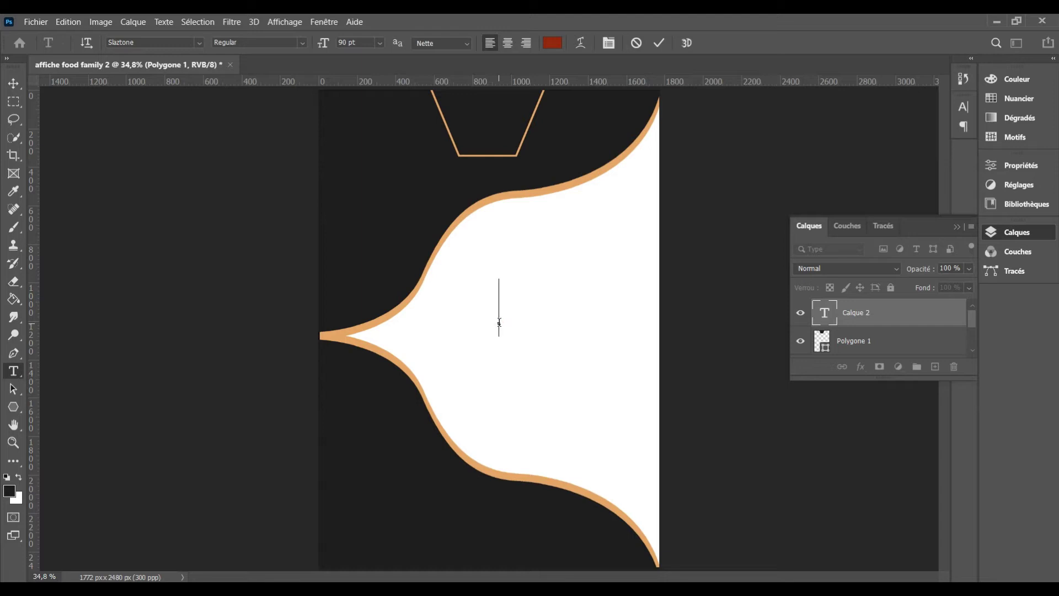
key("ctrl+z")
key("Delete")
type("F")
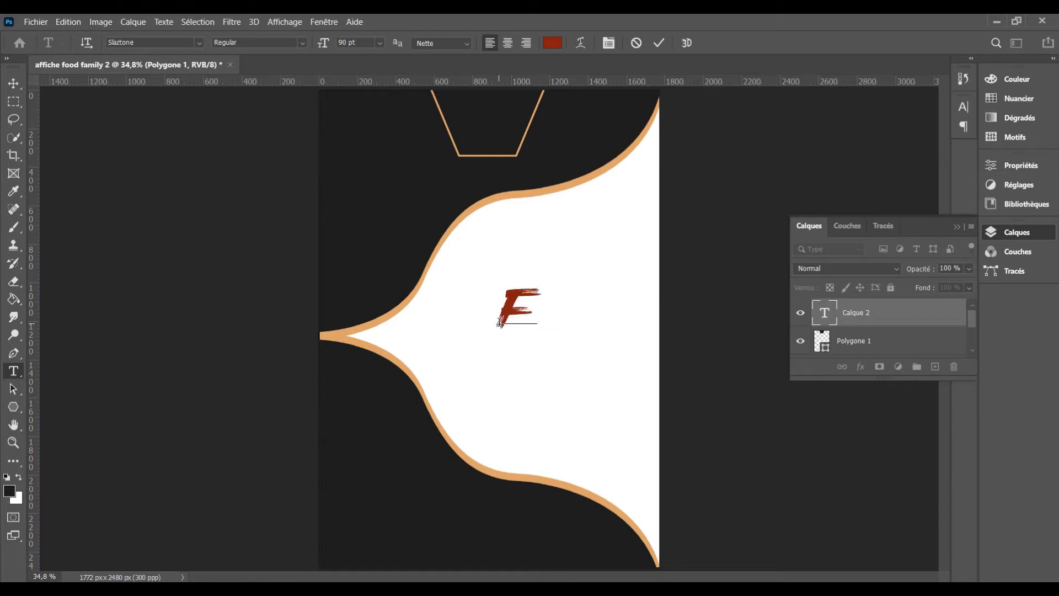
type("O")
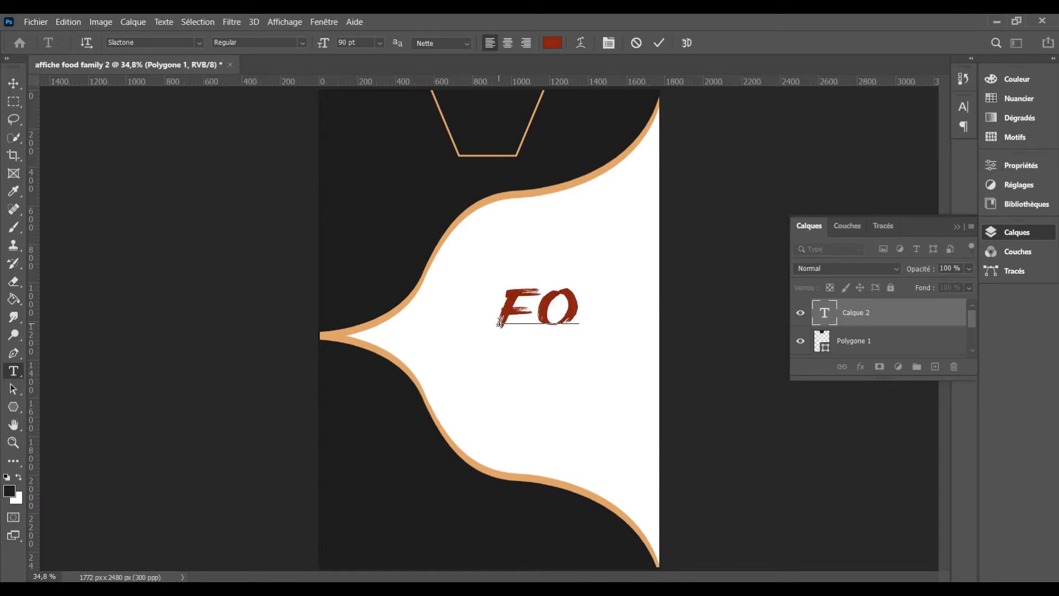
type(" O")
type("D")
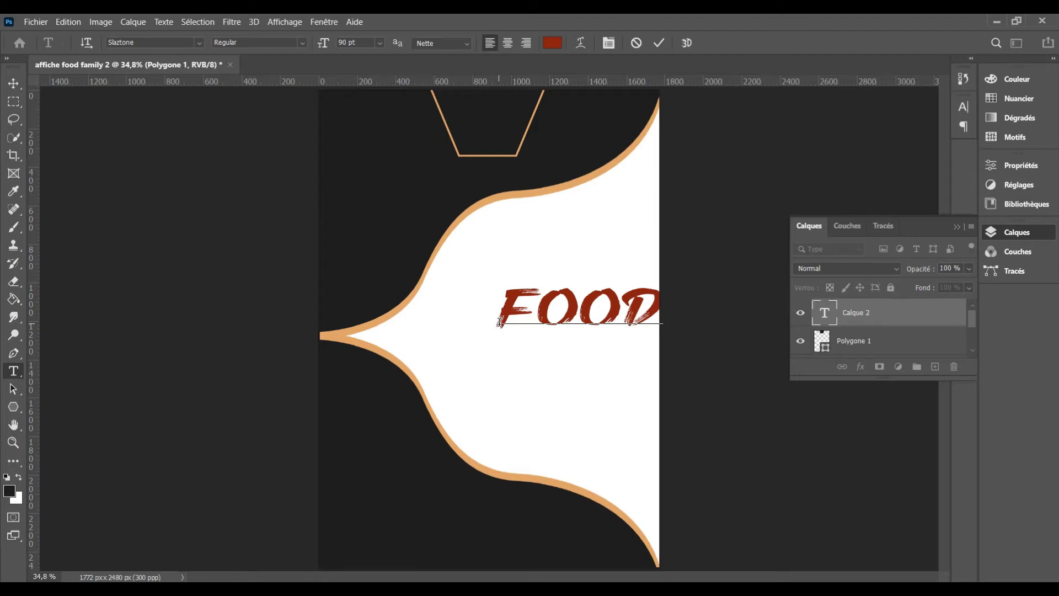
key("Return")
type("F")
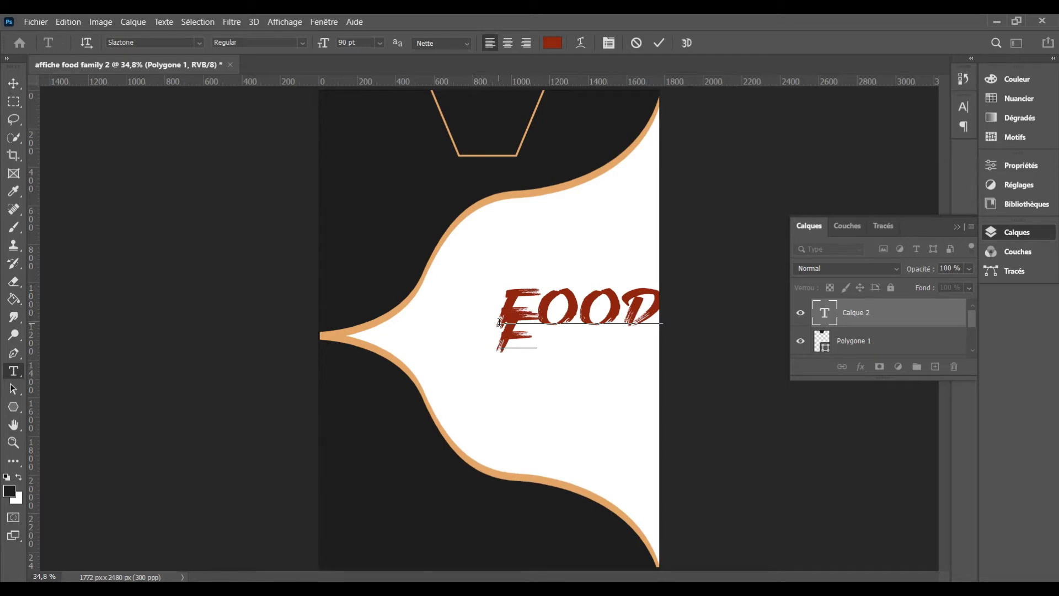
key("BackSpace")
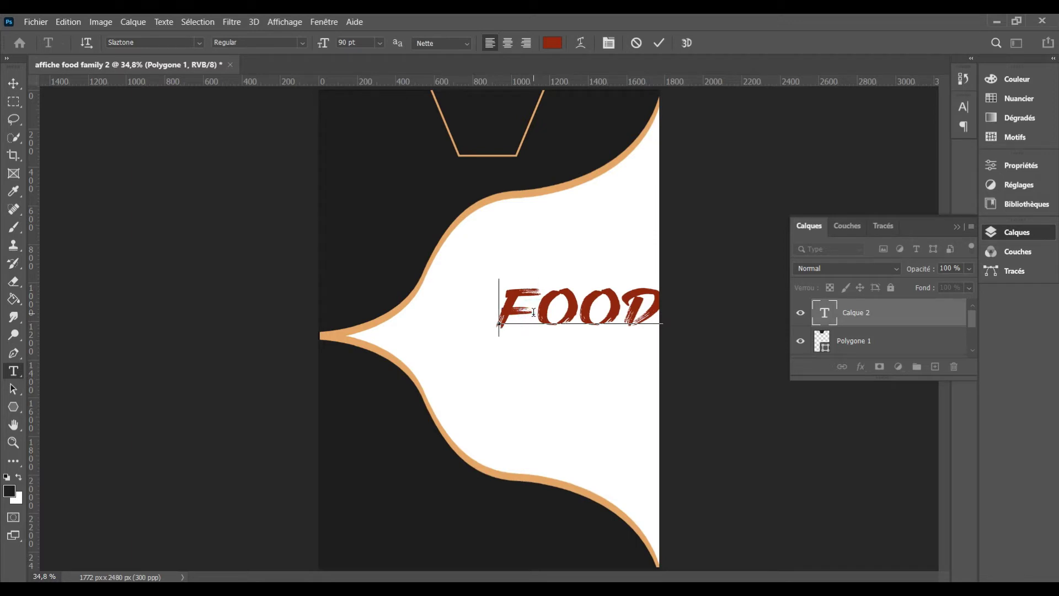
key("Delete")
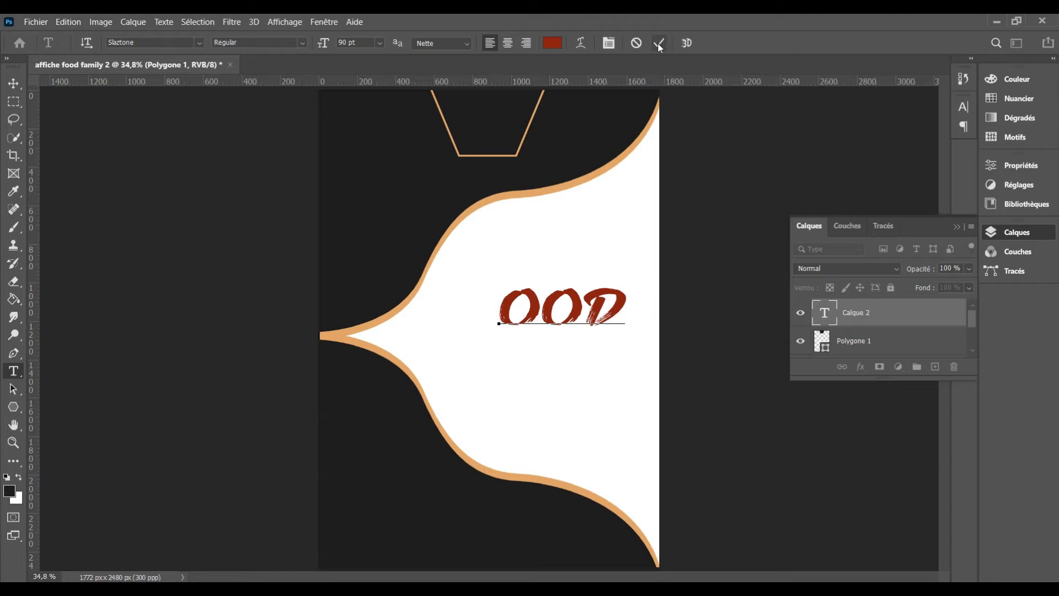
left_click(659, 44)
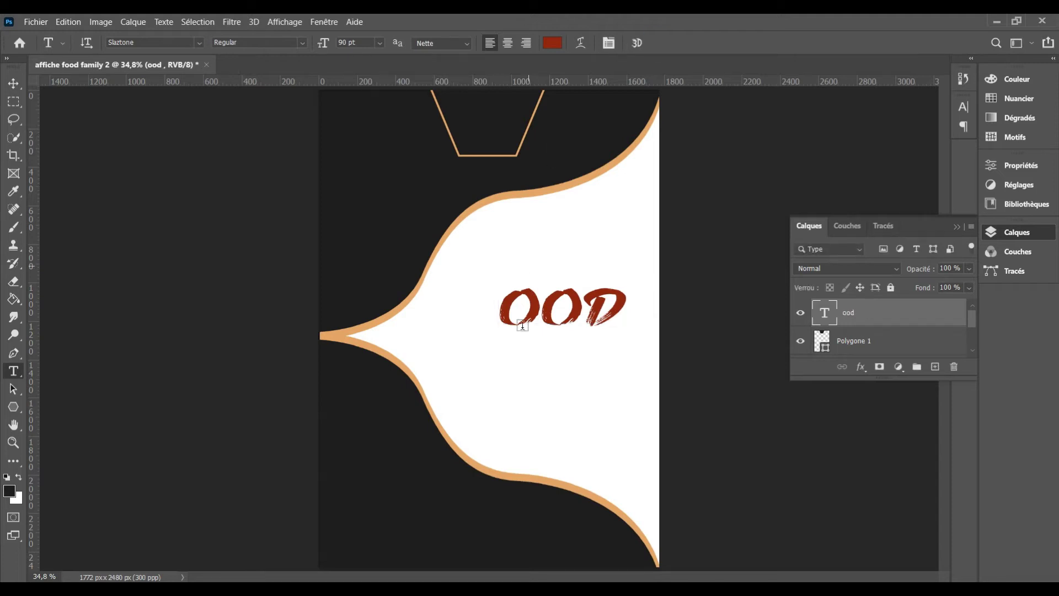
Add an AMILY text layer below OOD and a separate FOOD layer with its F selected
left_click(502, 369)
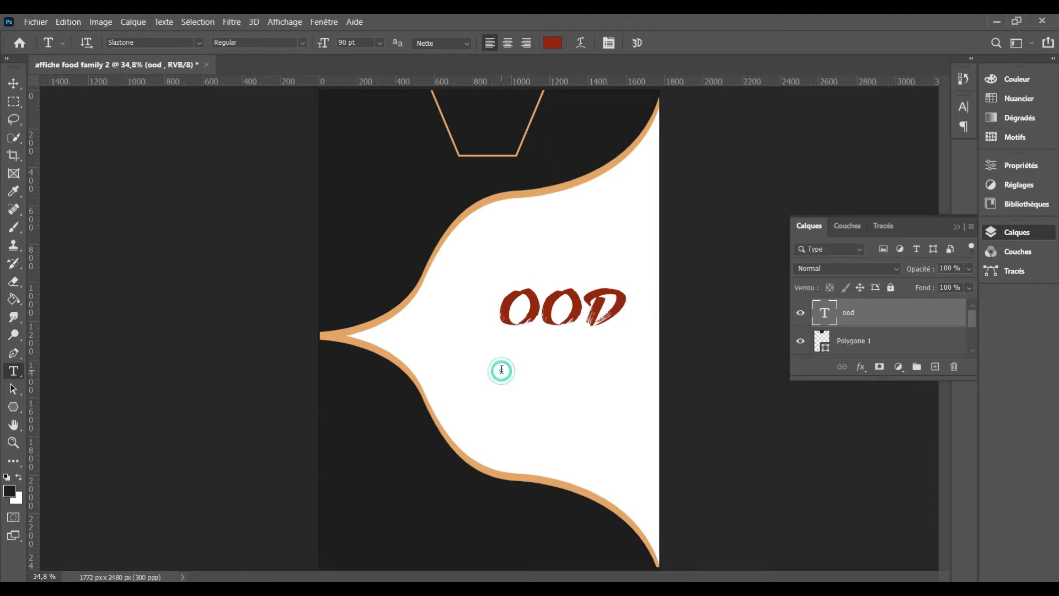
type("AMIL")
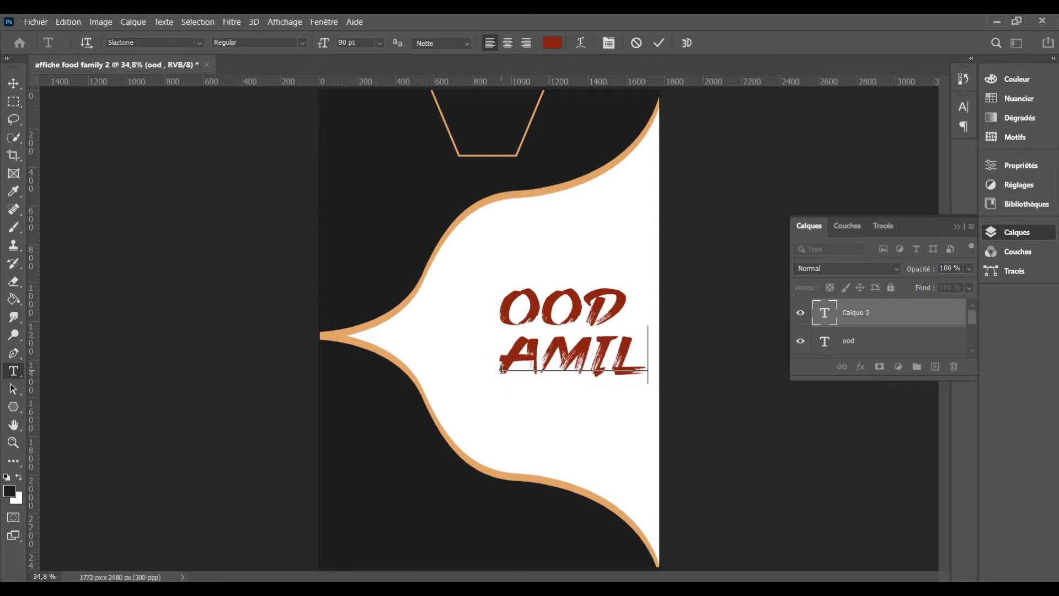
type("Y")
left_click(653, 47)
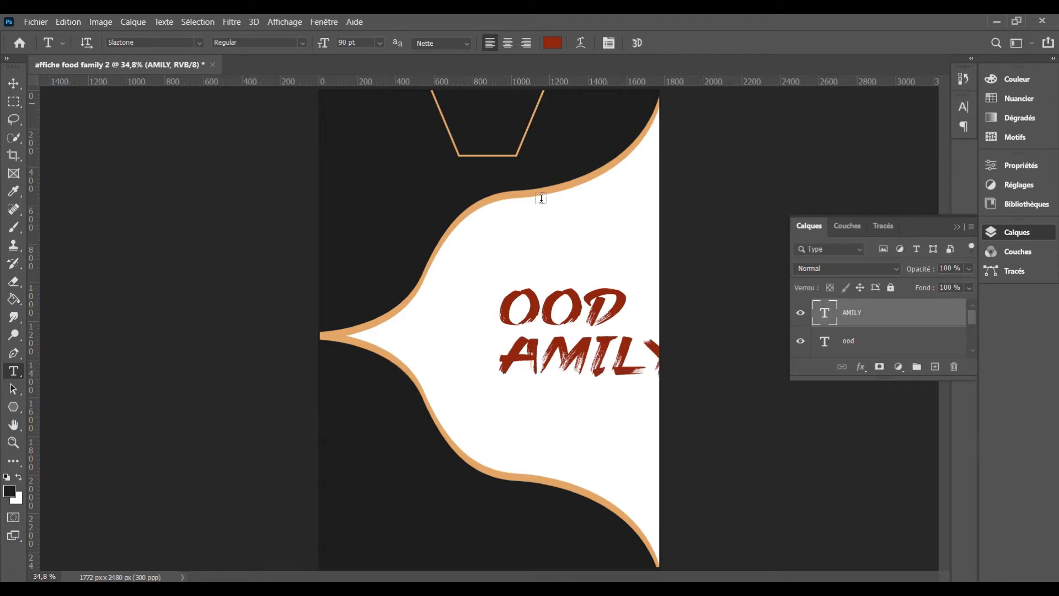
left_click(458, 328)
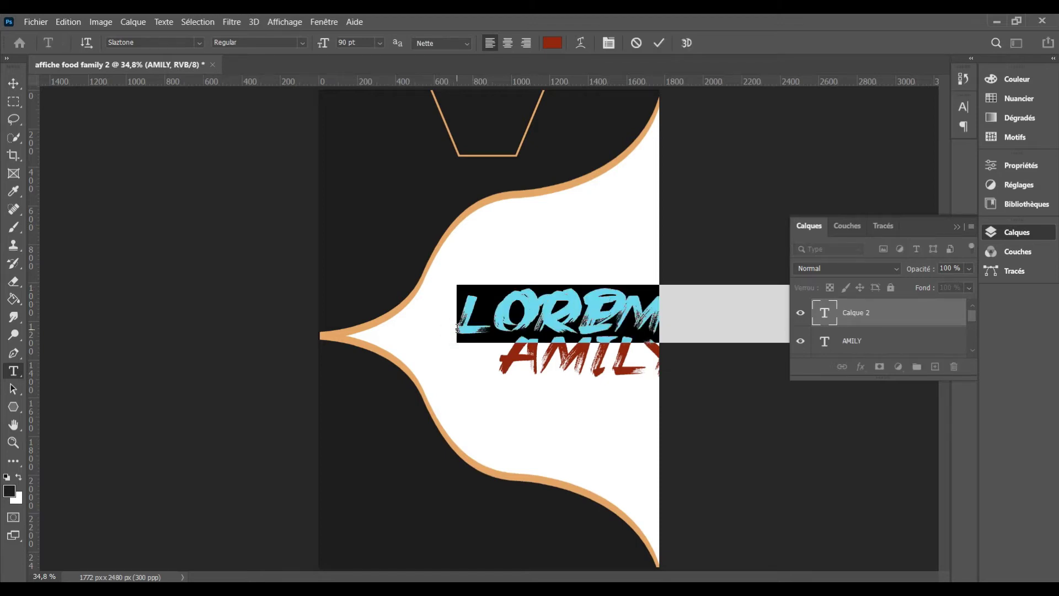
type("FOOD")
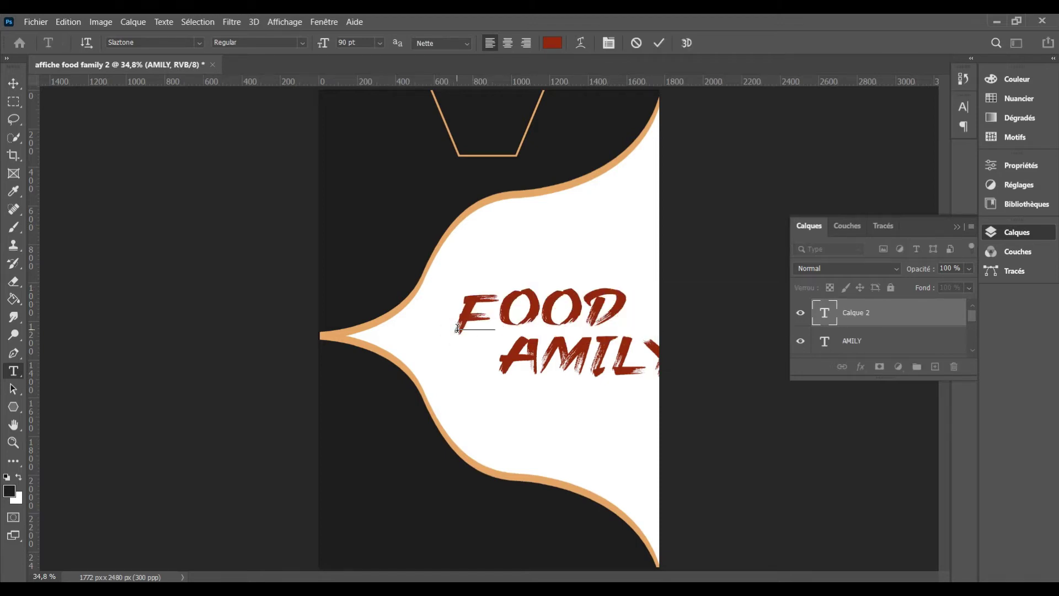
left_click_drag(458, 327, 466, 285)
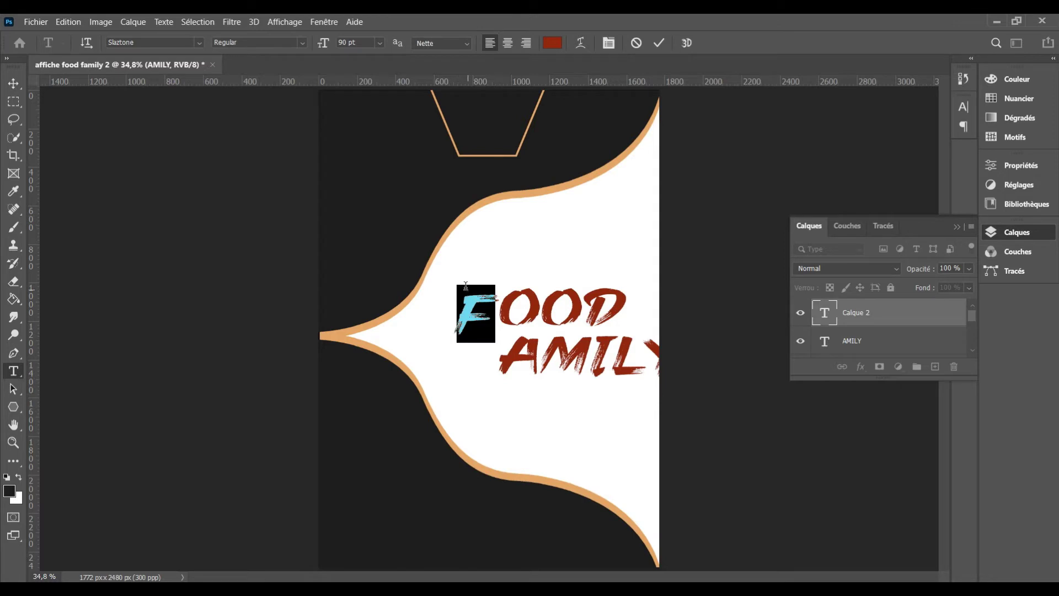
left_click(659, 44)
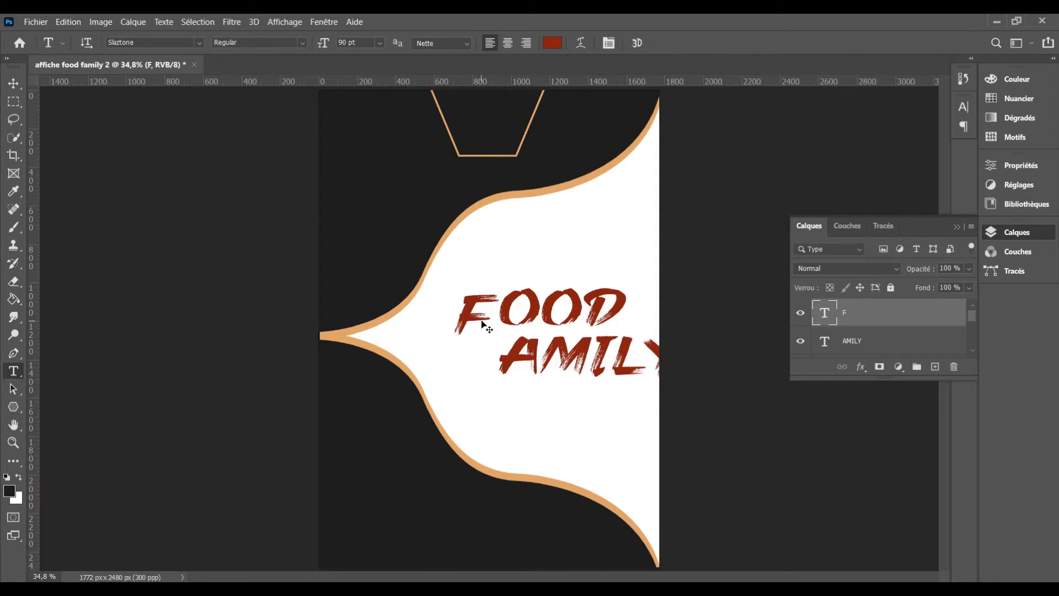
Scale the F to about 208% and move it down to span both lines
key("ctrl+t")
left_click_drag(499, 285, 547, 223)
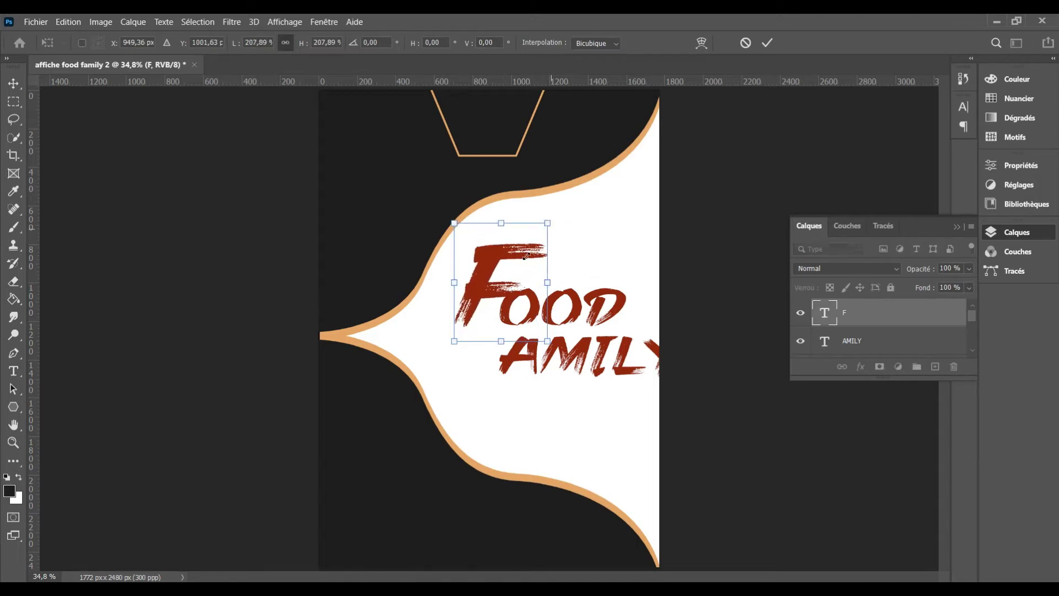
left_click_drag(478, 300, 472, 332)
key("Return")
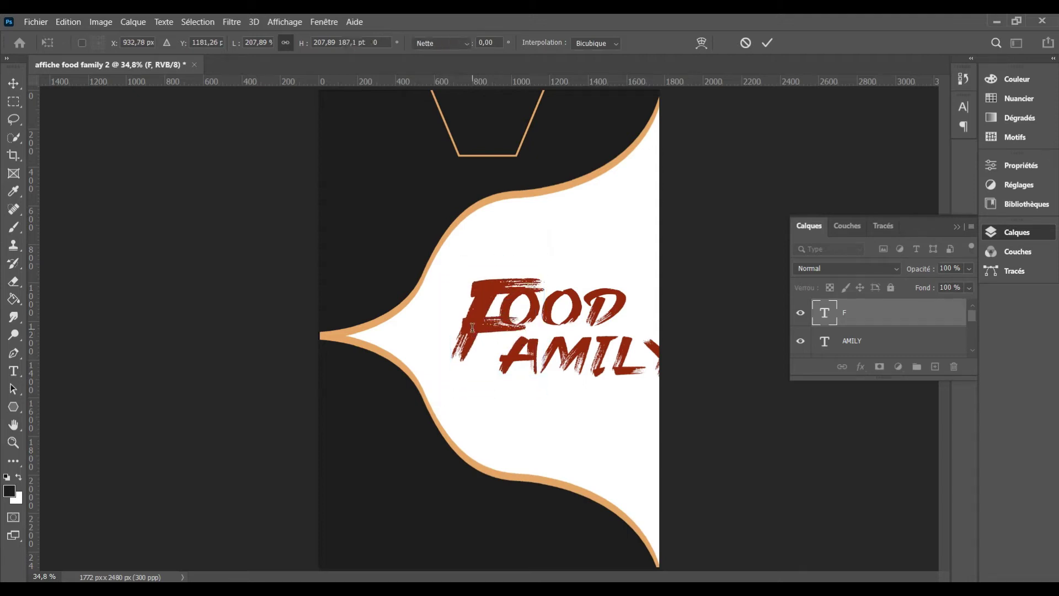
Reduce the OOD text to 58 pt and commit the change
left_click(617, 300)
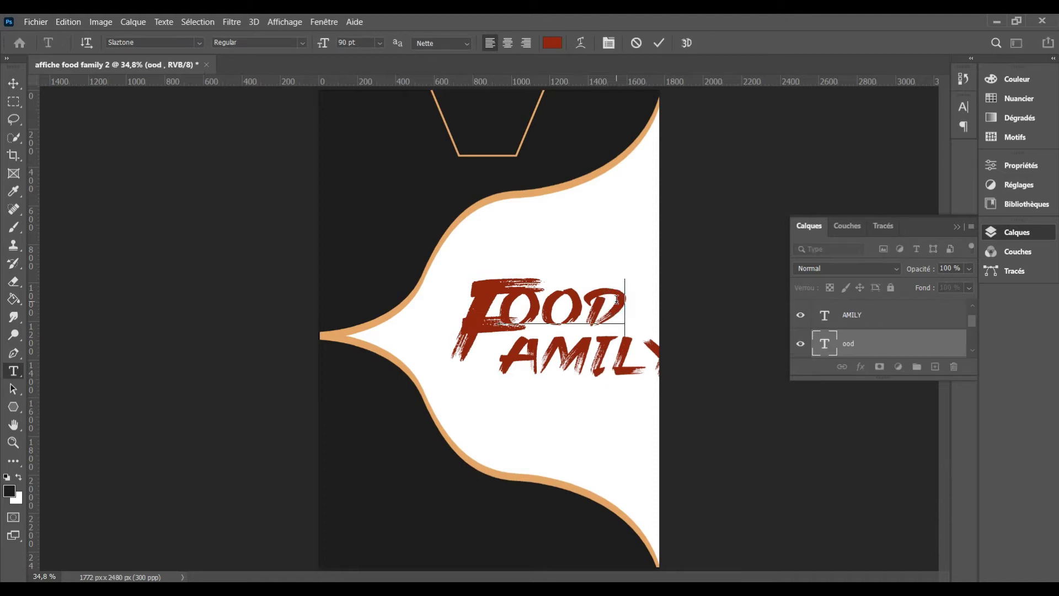
key("ctrl+a")
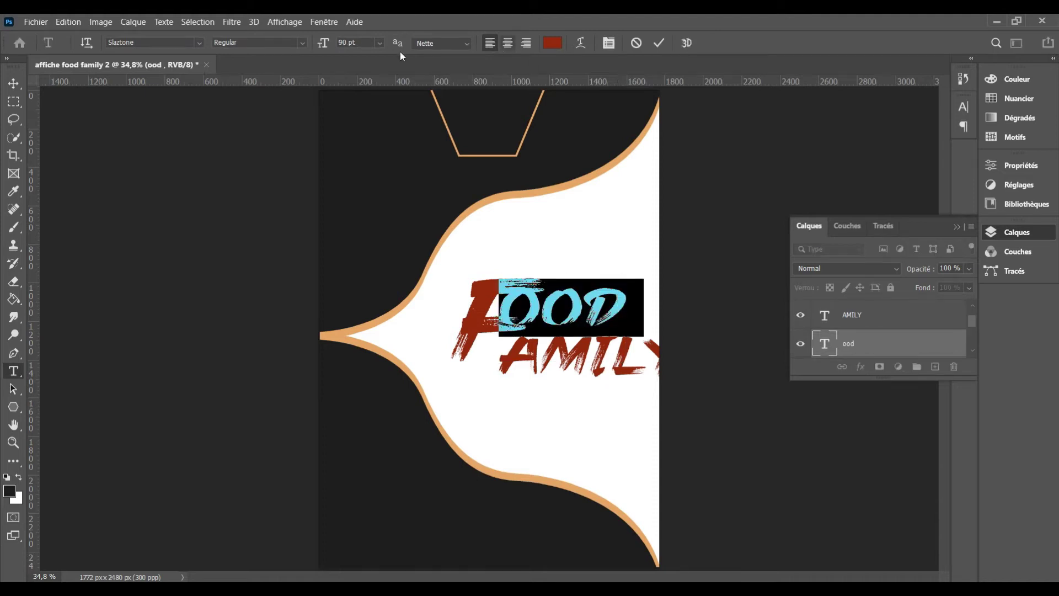
left_click(351, 43)
scroll(350, 43, "down", 10)
scroll(350, 43, "down", 5)
scroll(350, 43, "down", 8)
scroll(350, 43, "down", 7)
scroll(350, 43, "down", 4)
scroll(350, 43, "up", 2)
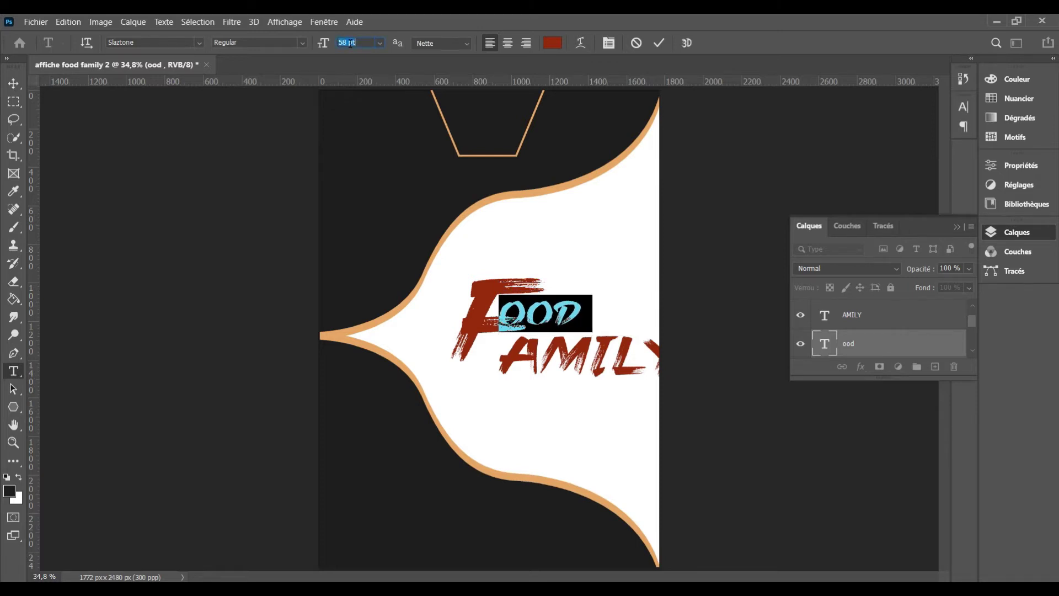
left_click(659, 44)
left_click(14, 87)
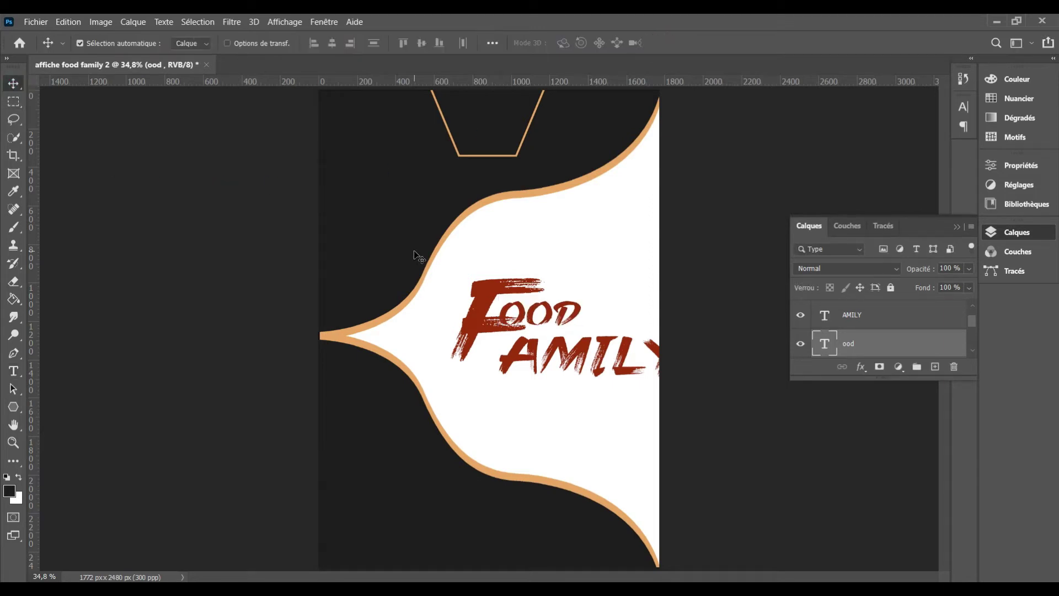
Position OOD snugly to the right of the big F, nudging it into place
left_click(563, 307)
left_click_drag(575, 302, 582, 298)
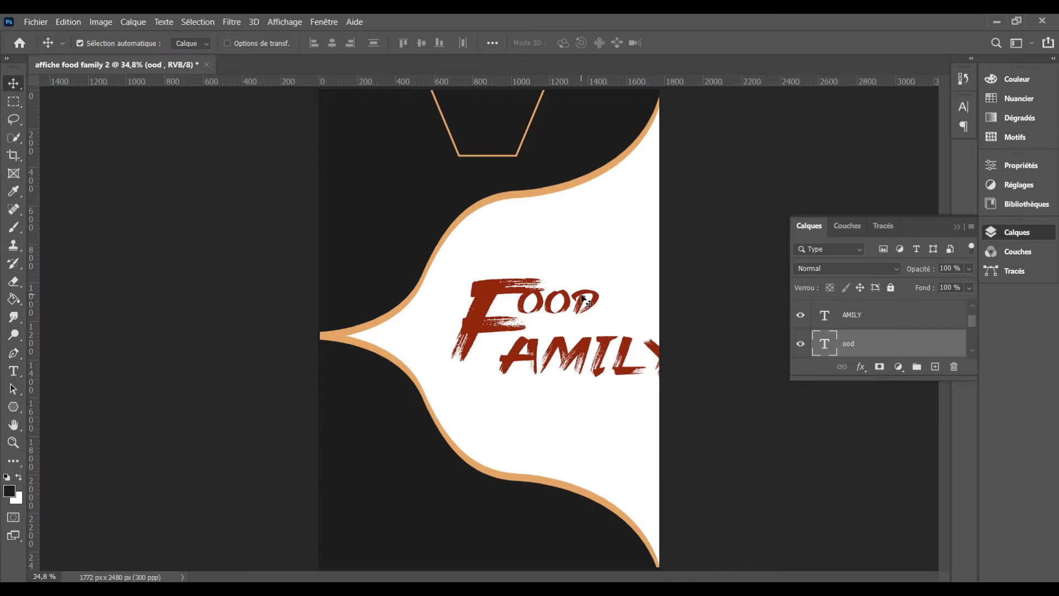
key("Left")
key("Left")
key("Left")
key("Left")
key("Left")
key("Left")
key("Down")
key("Left")
key("Left")
key("Left")
key("Left")
key("Left")
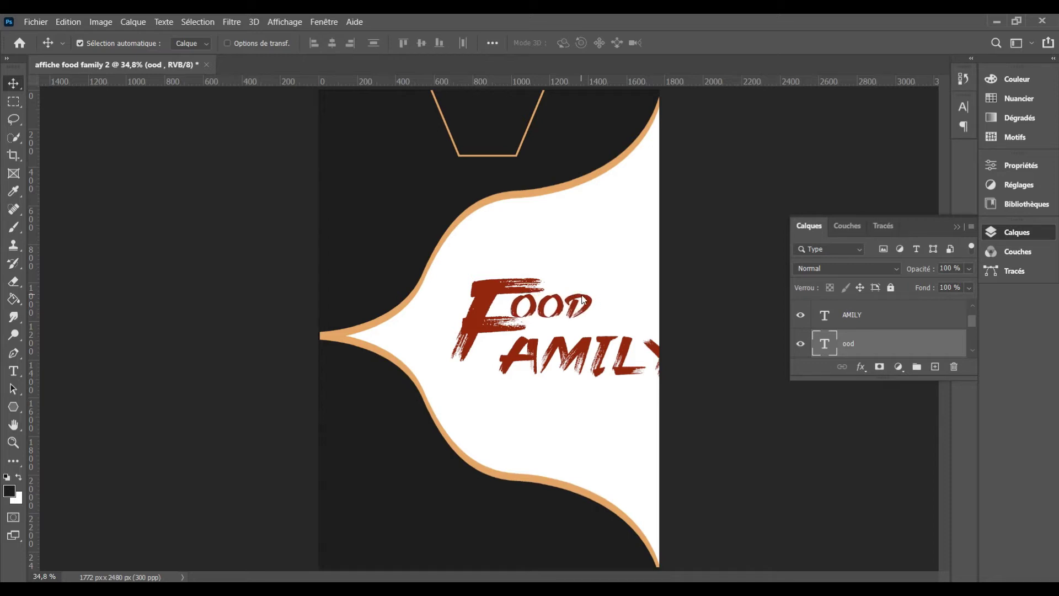
Scale AMILY to about 66.69% and tuck it beneath OOD beside the F
left_click(584, 353)
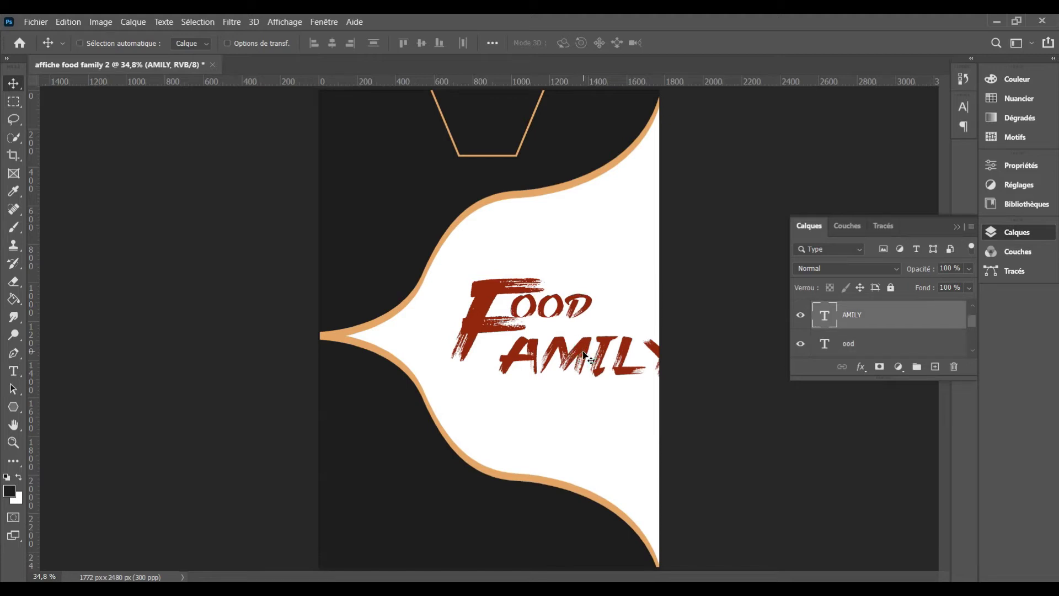
key("ctrl+t")
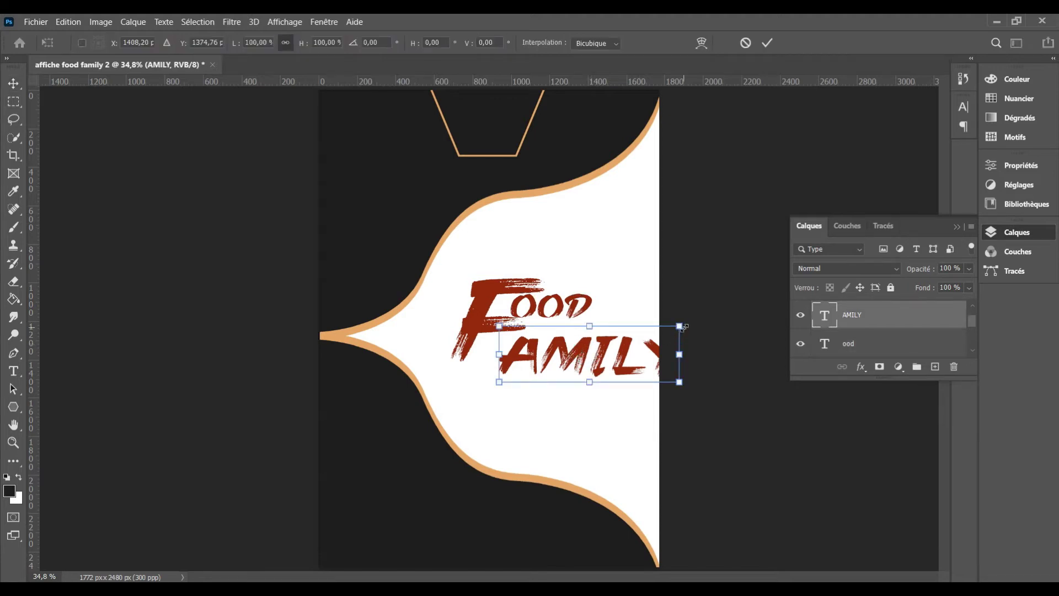
left_click_drag(682, 328, 651, 334)
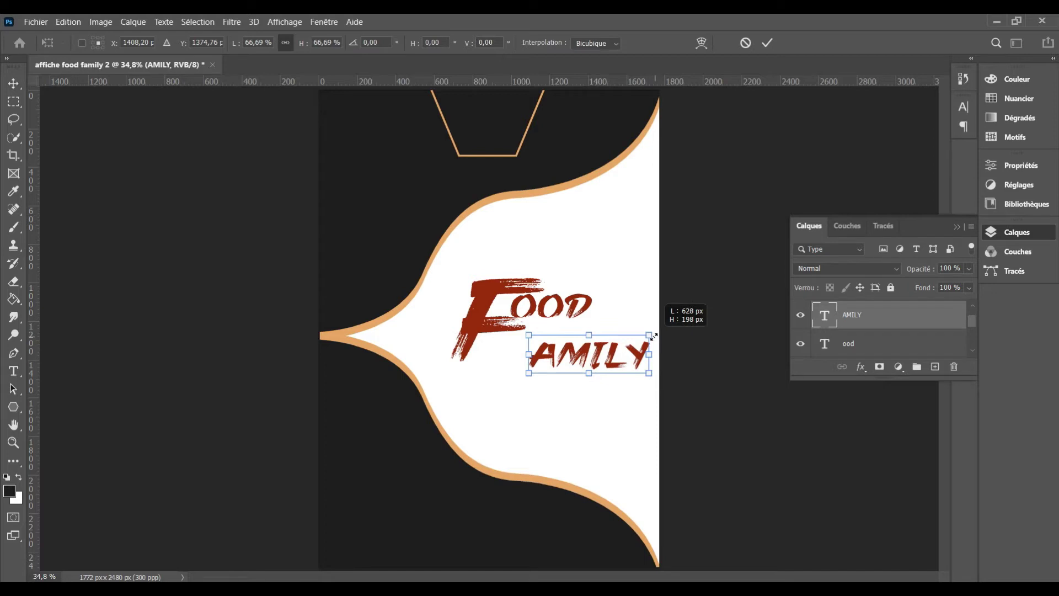
left_click_drag(573, 369, 561, 350)
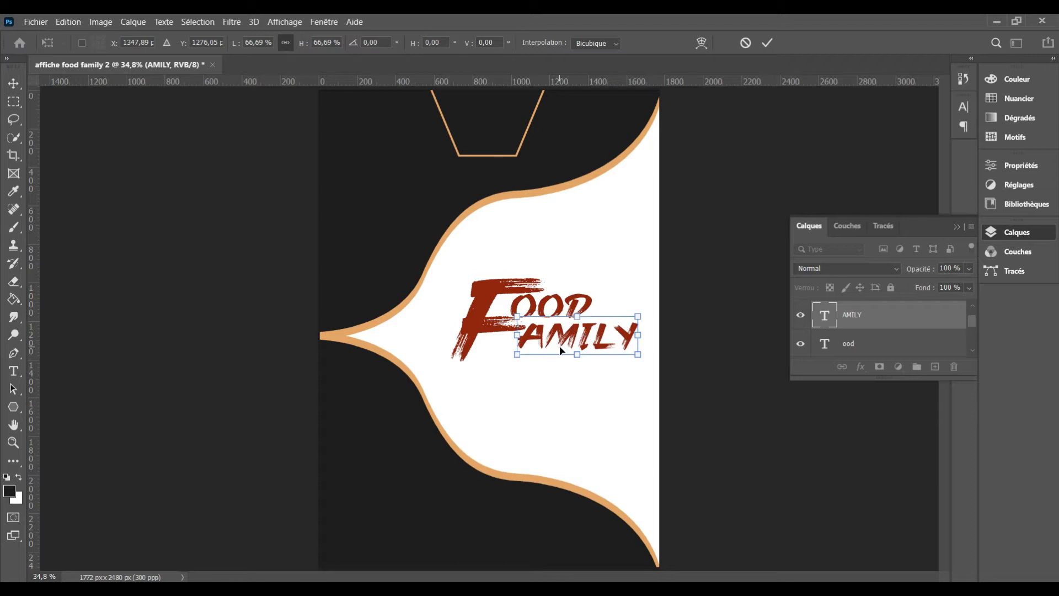
key("Return")
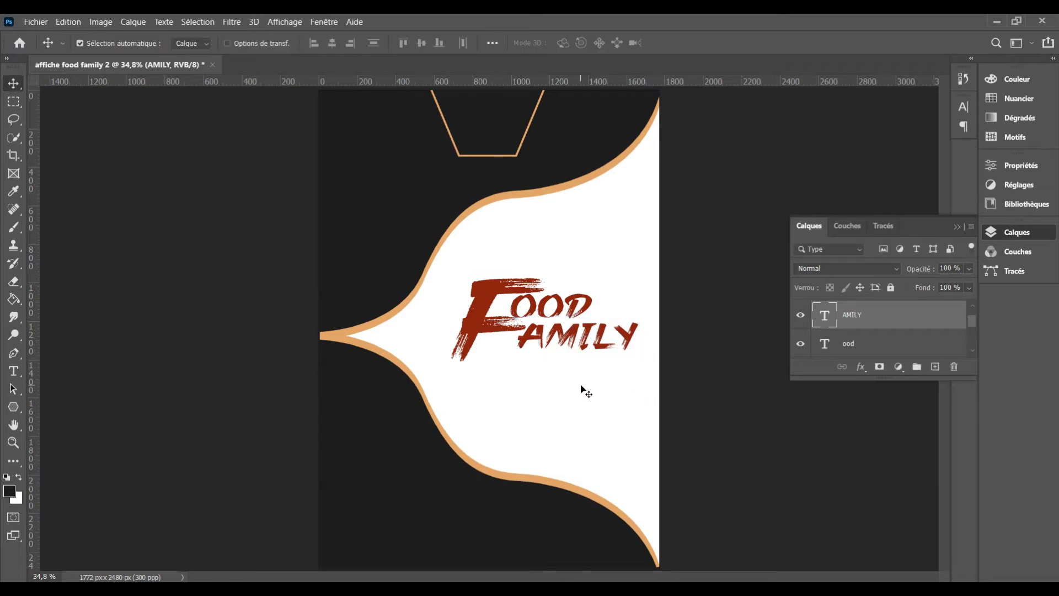
Recolour the F tan (eba860) by sampling the curved shape's edge
key("t")
left_click(475, 333)
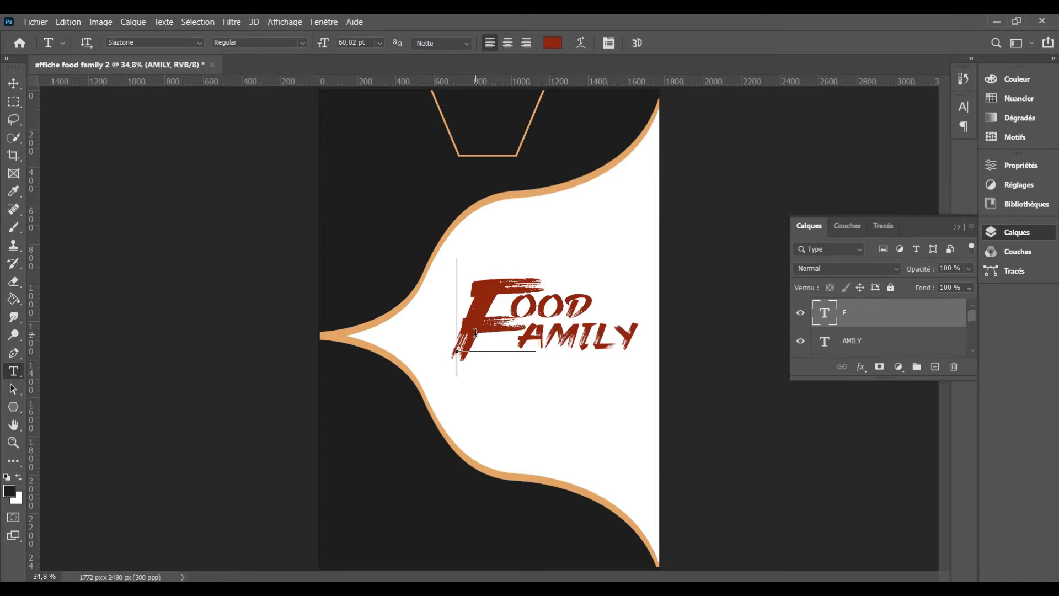
key("ctrl+a")
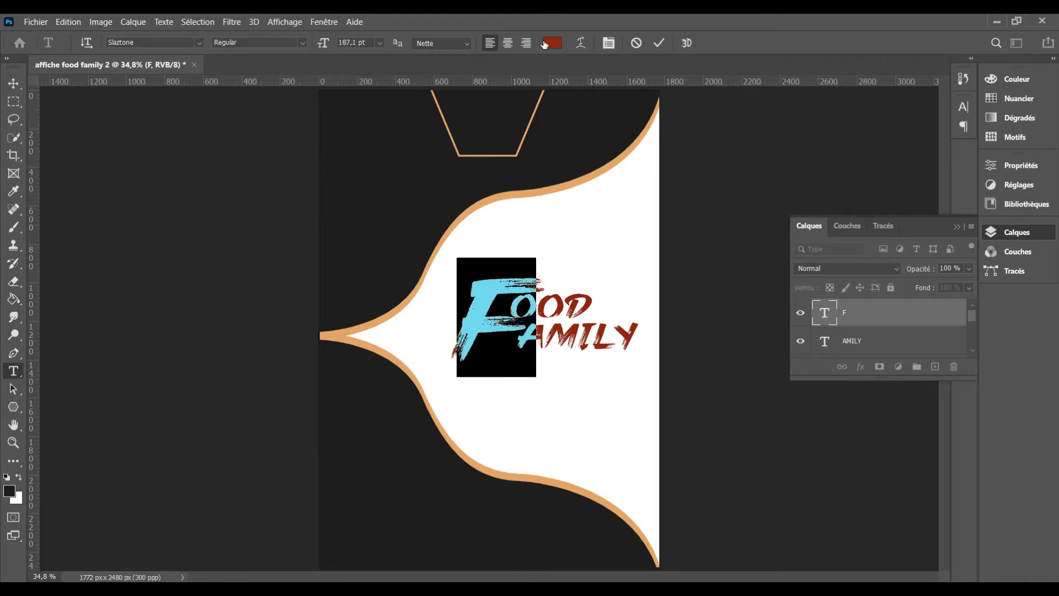
left_click(544, 44)
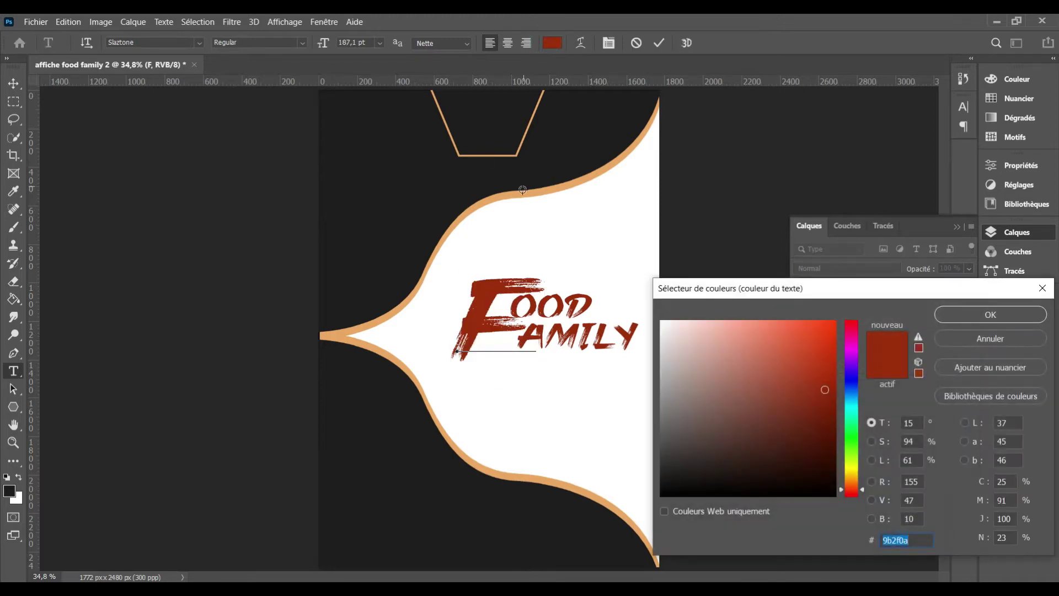
left_click(521, 192)
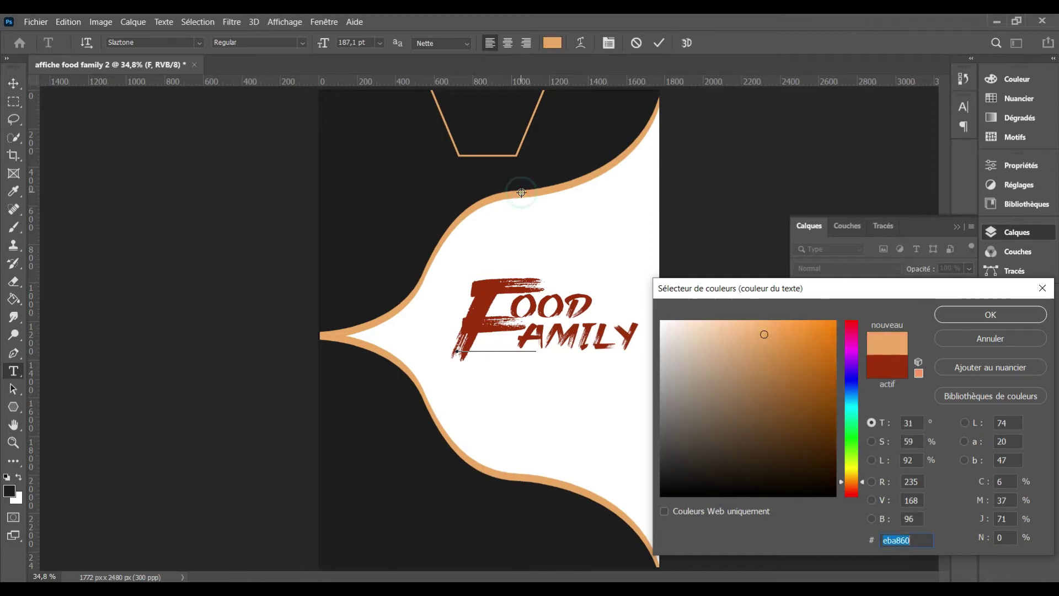
left_click(949, 313)
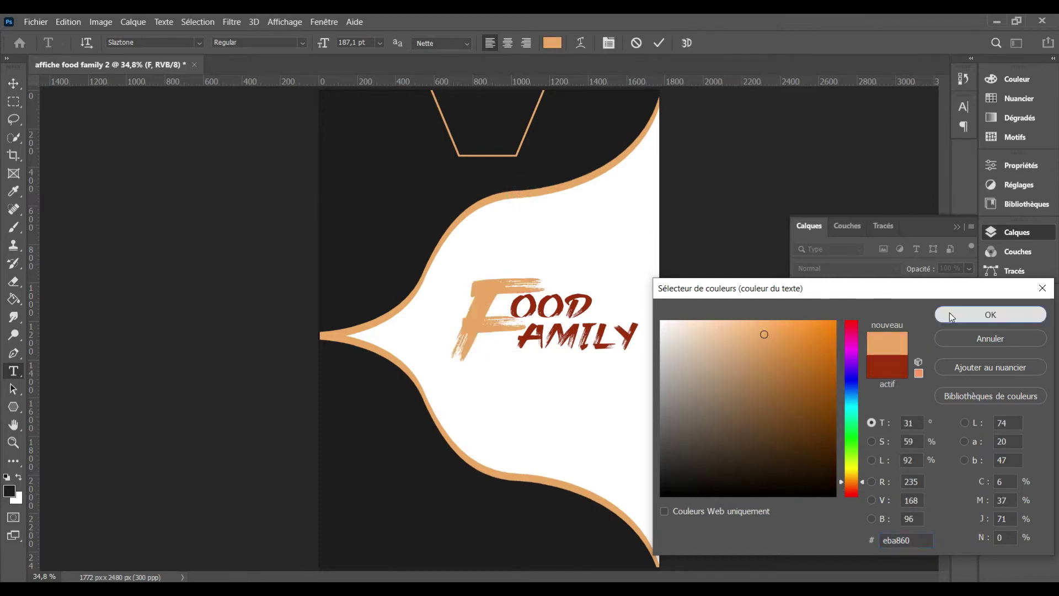
left_click(661, 43)
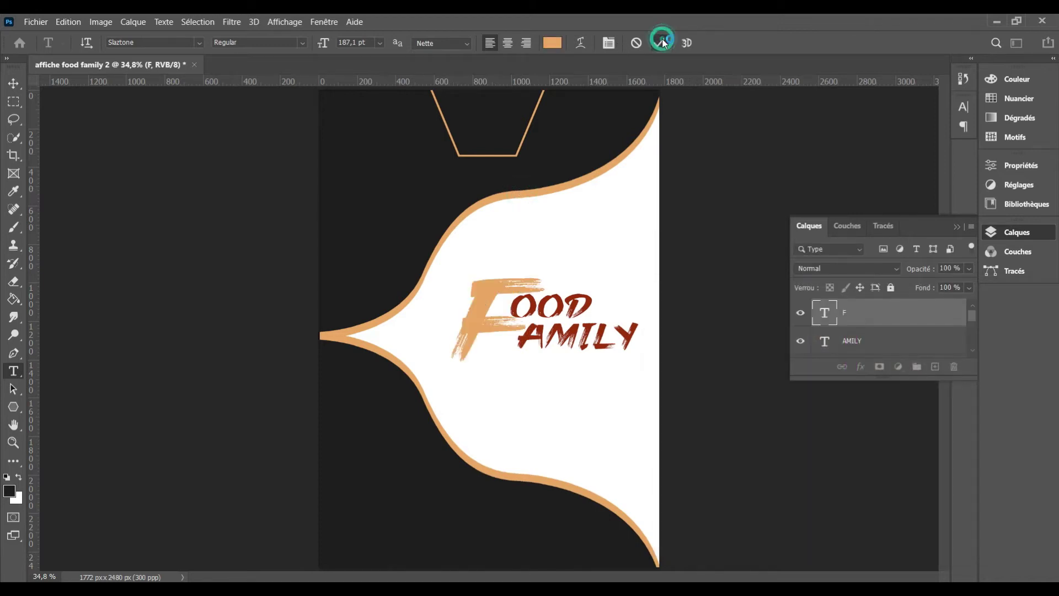
Recolour OOD with the same tan sampled from the F
double_click(580, 296)
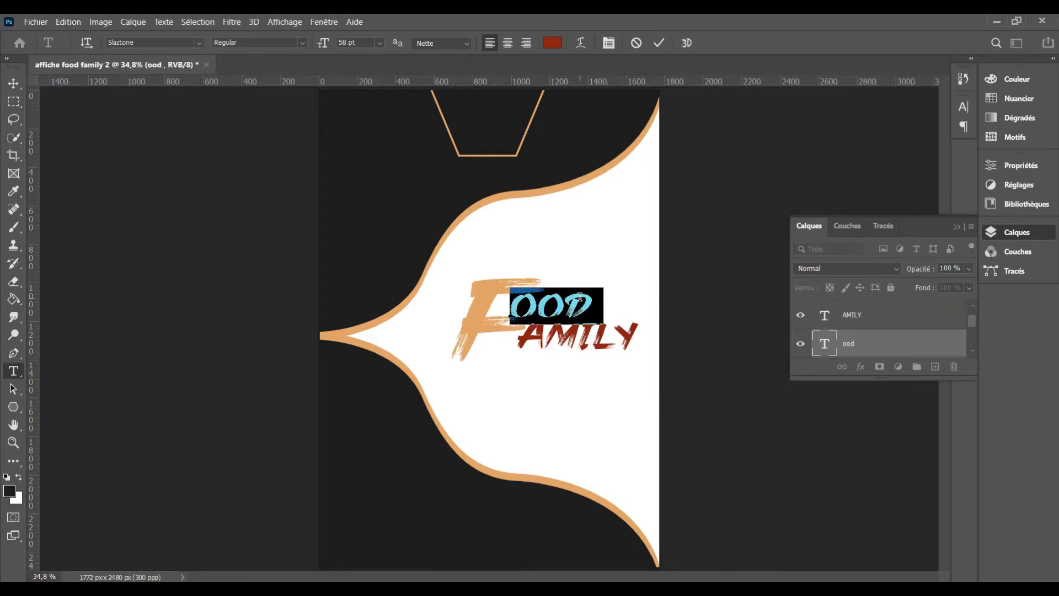
left_click(549, 43)
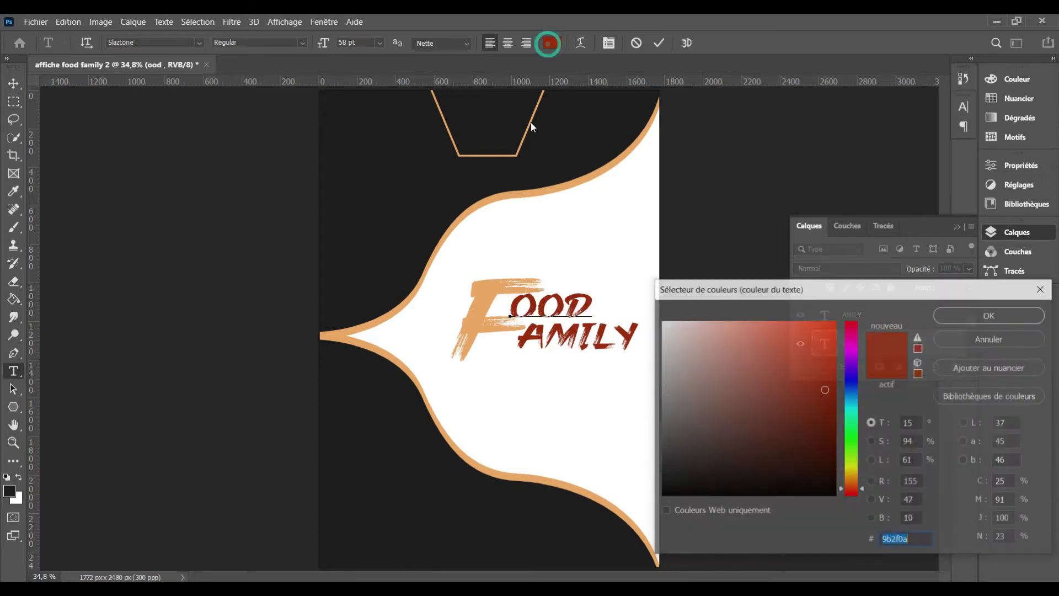
left_click(491, 289)
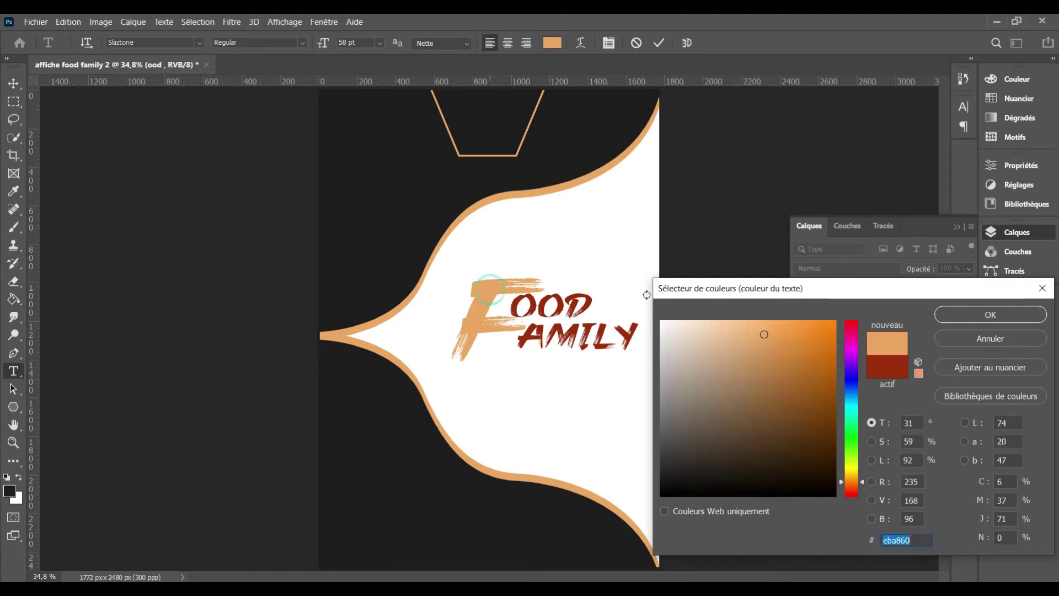
left_click(982, 314)
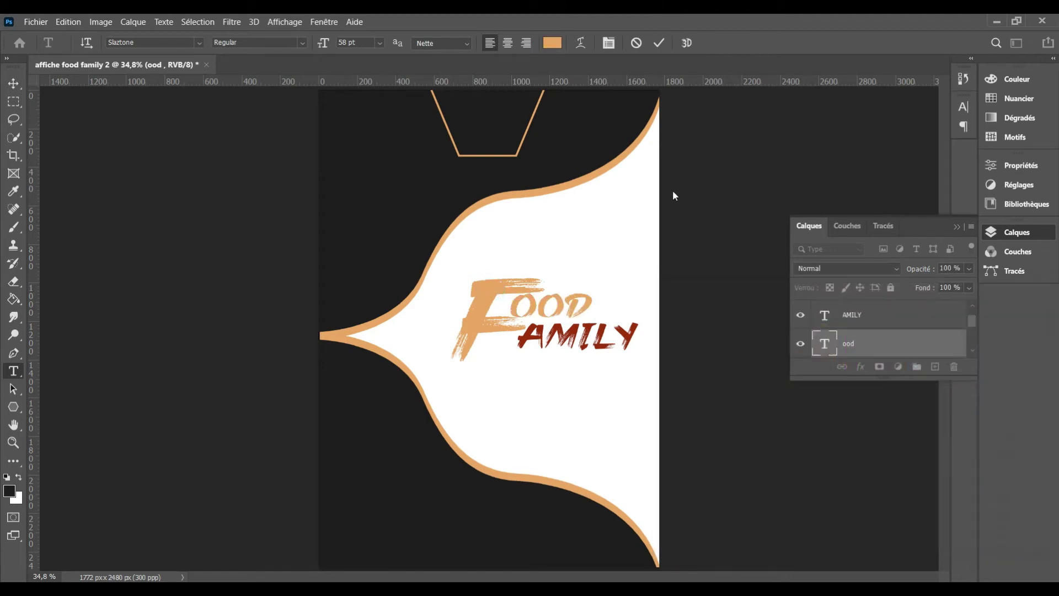
left_click(657, 42)
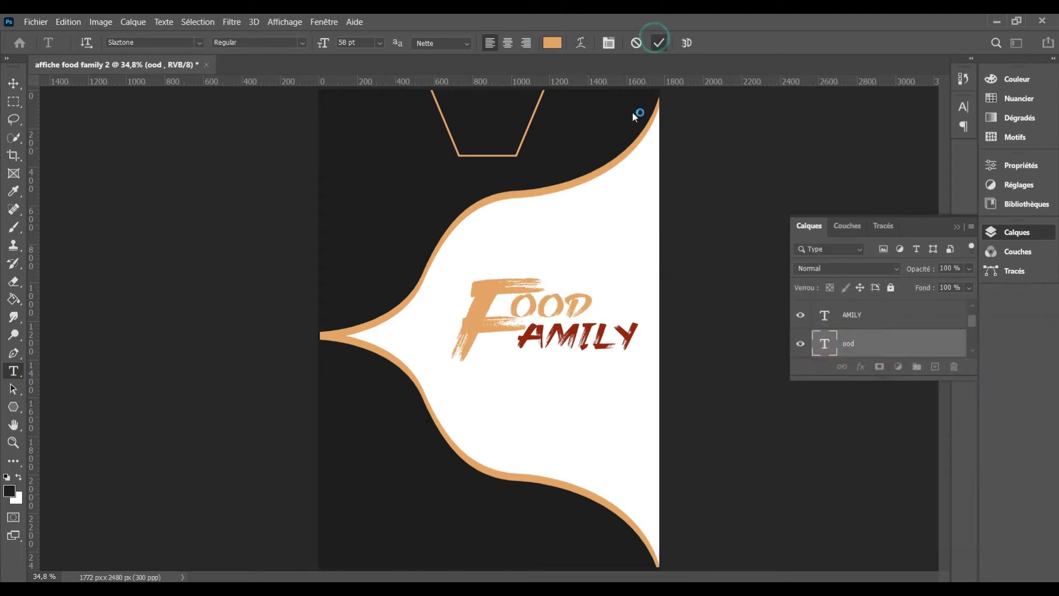
Recolour AMILY tan by sampling the curved shape's edge
left_click(564, 334)
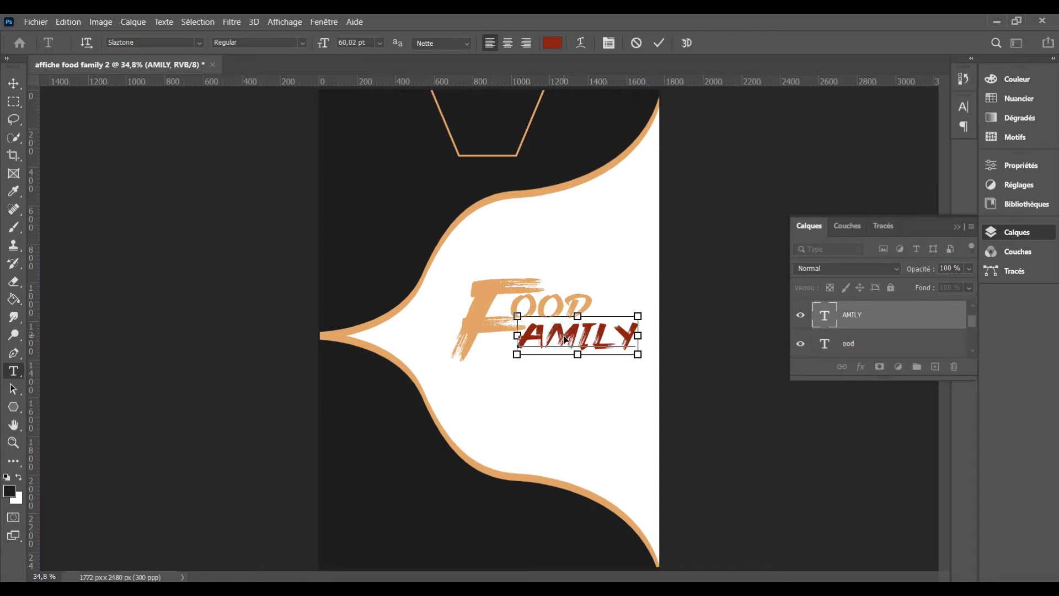
key("ctrl+a")
left_click(557, 48)
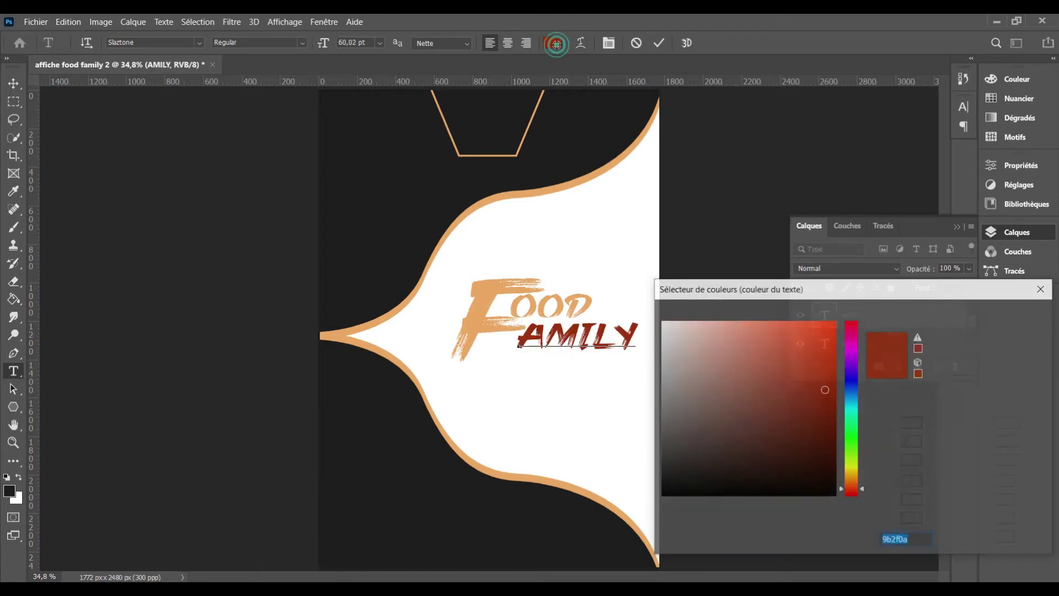
left_click(550, 192)
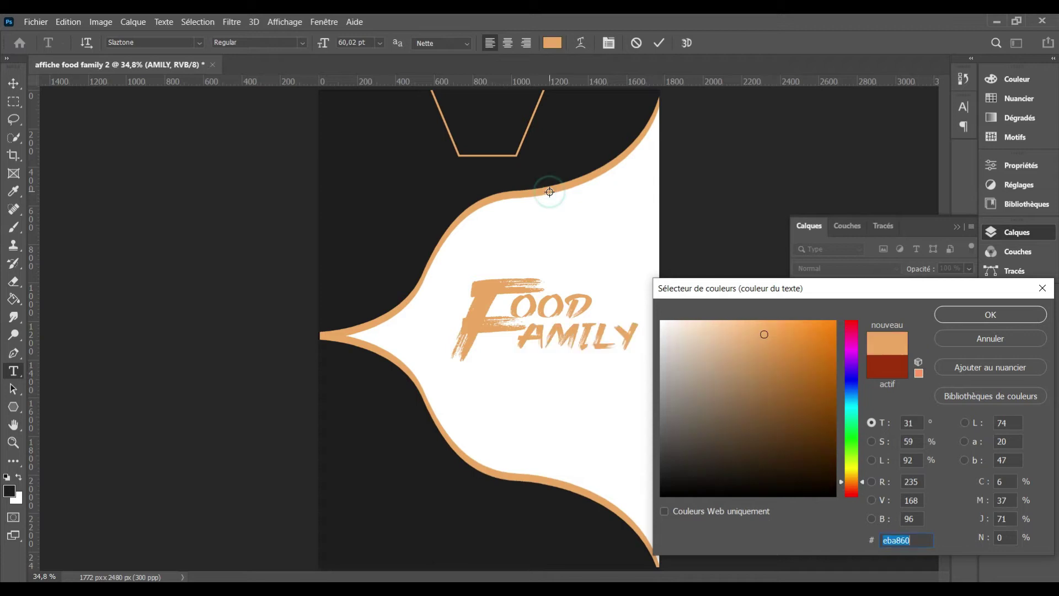
left_click(962, 314)
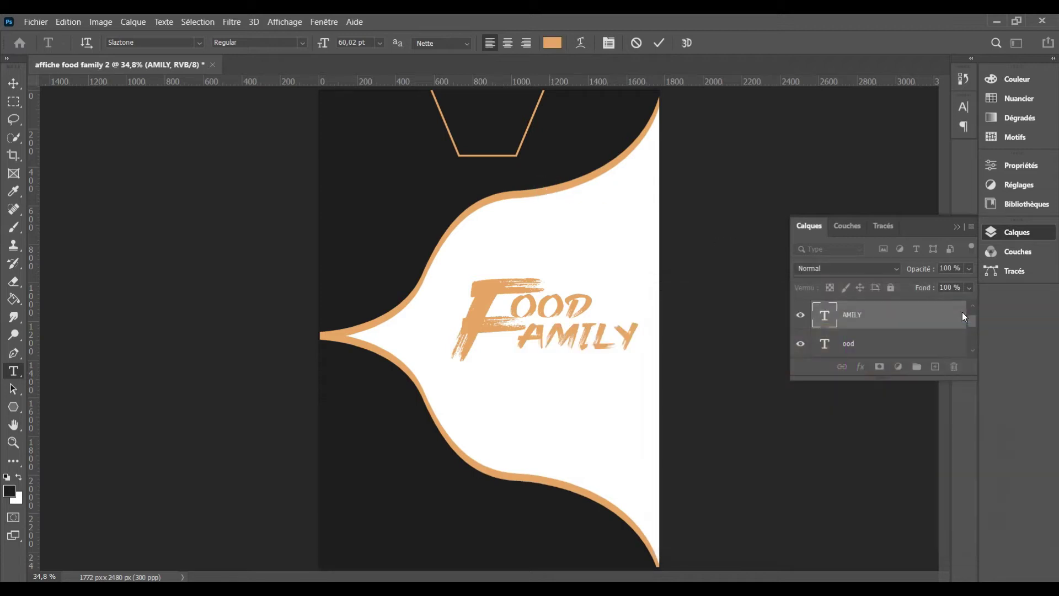
Group the F, OOD and AMILY text layers and merge them into Groupe 1
left_click(905, 339, "shift")
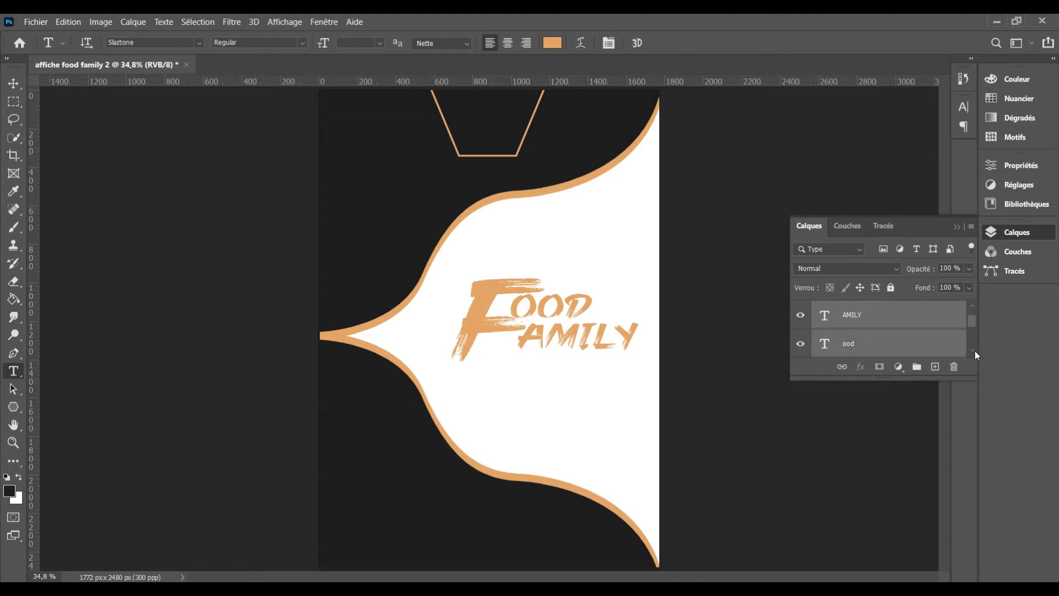
scroll(975, 352, "down", 3)
scroll(975, 342, "down", 2)
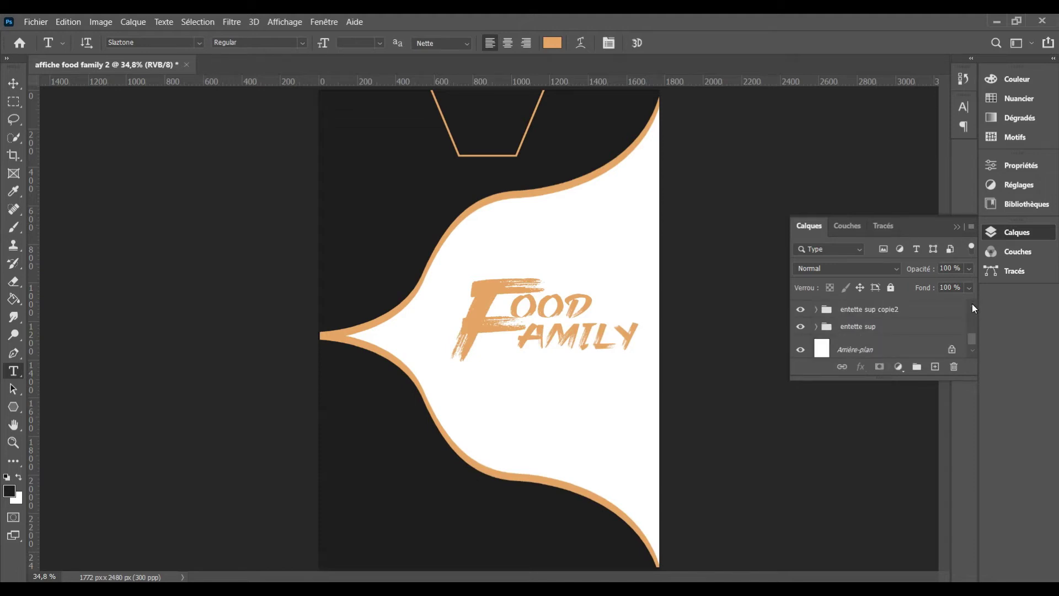
scroll(972, 303, "up", 3)
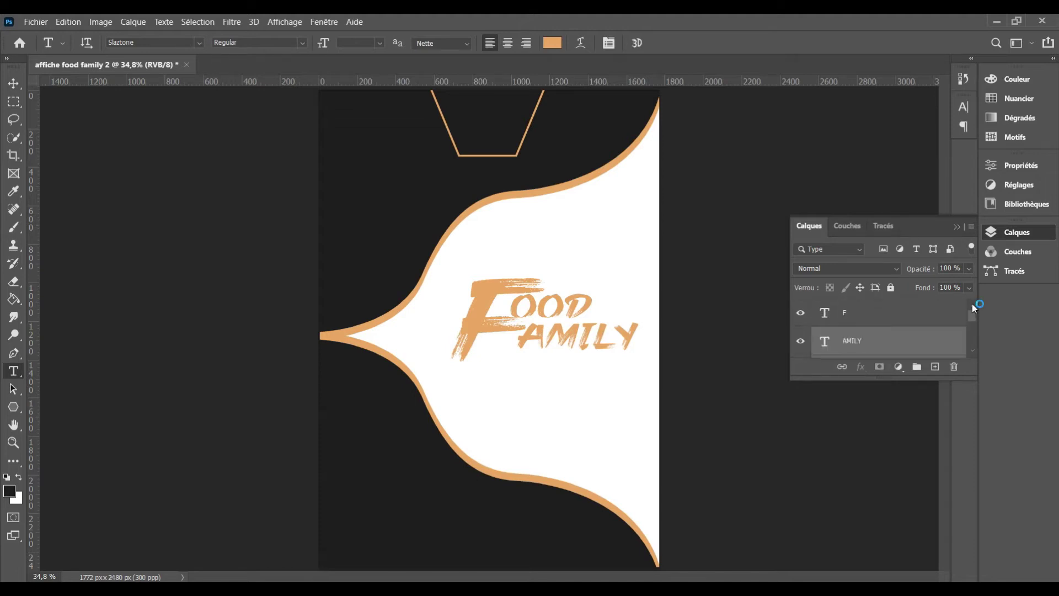
left_click(920, 317, "shift")
left_click(918, 367)
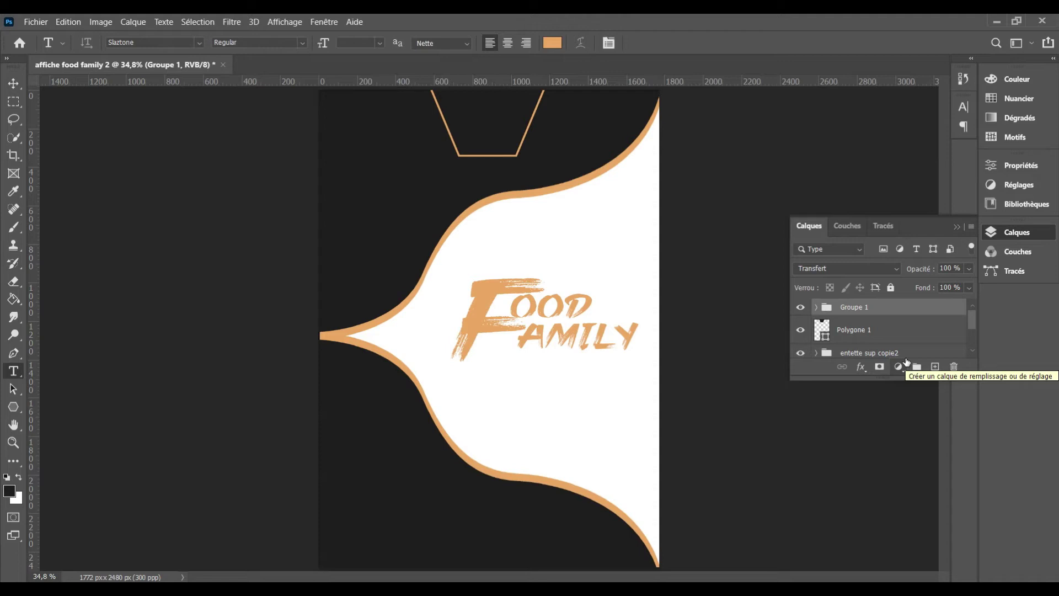
right_click(898, 311)
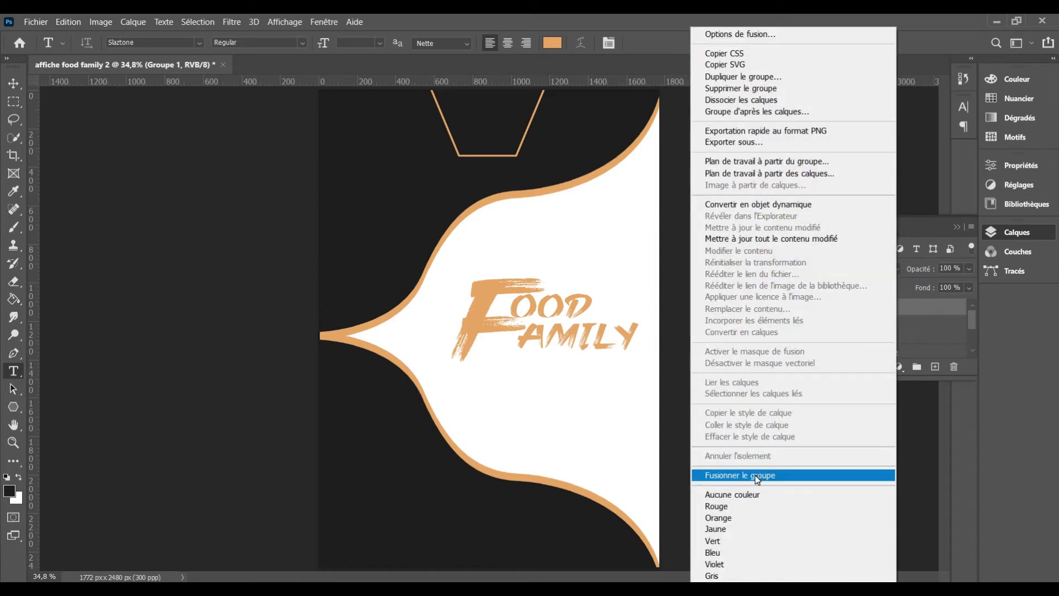
left_click(754, 475)
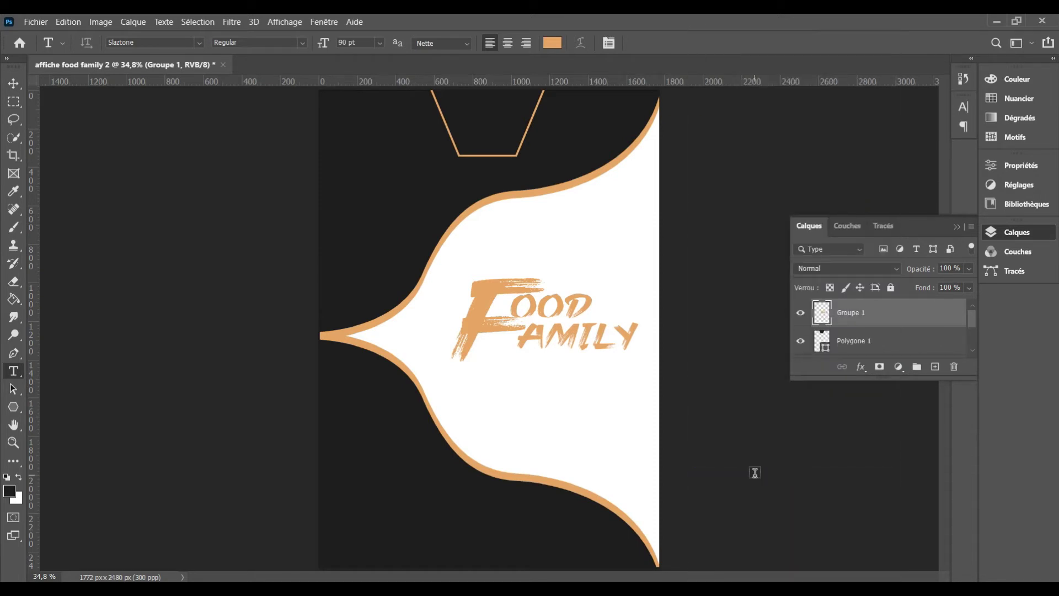
right_click(883, 328)
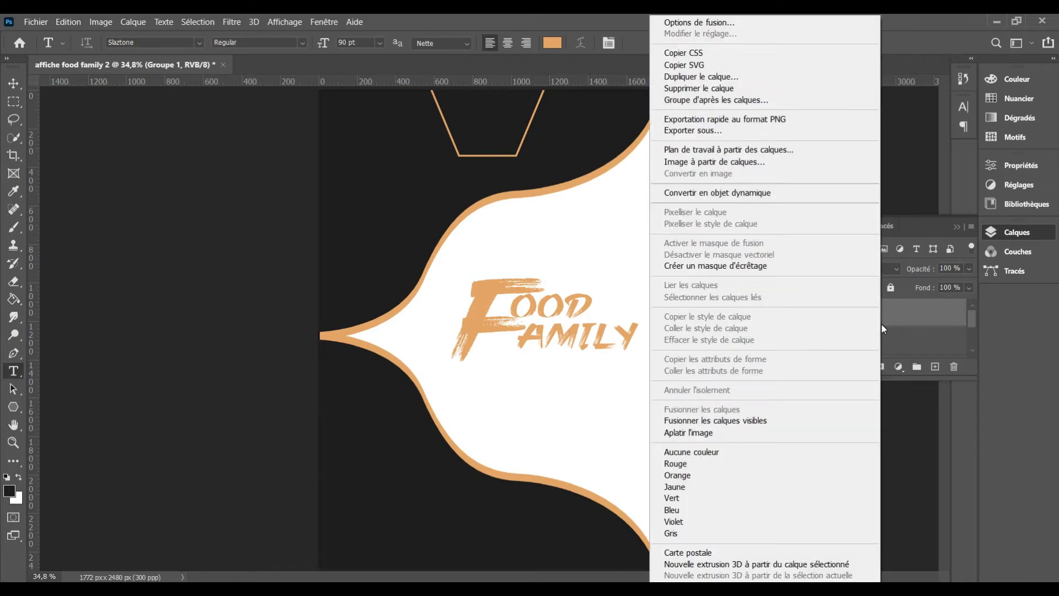
Scale the merged logo to about 35.27% and place it inside the tan hexagon at the top
key("Escape")
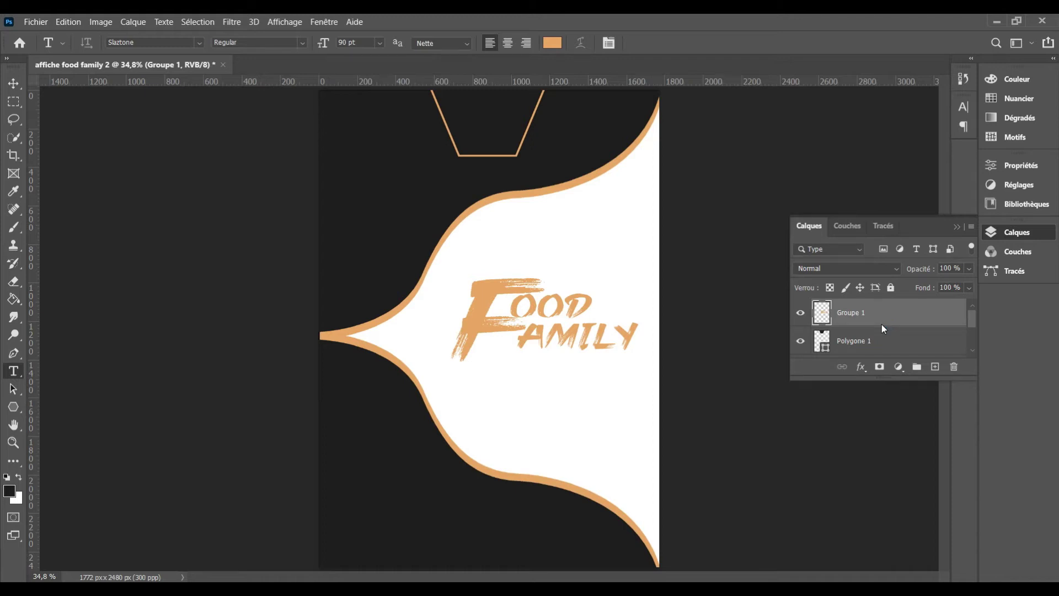
key("ctrl+t")
left_click_drag(544, 321, 516, 126)
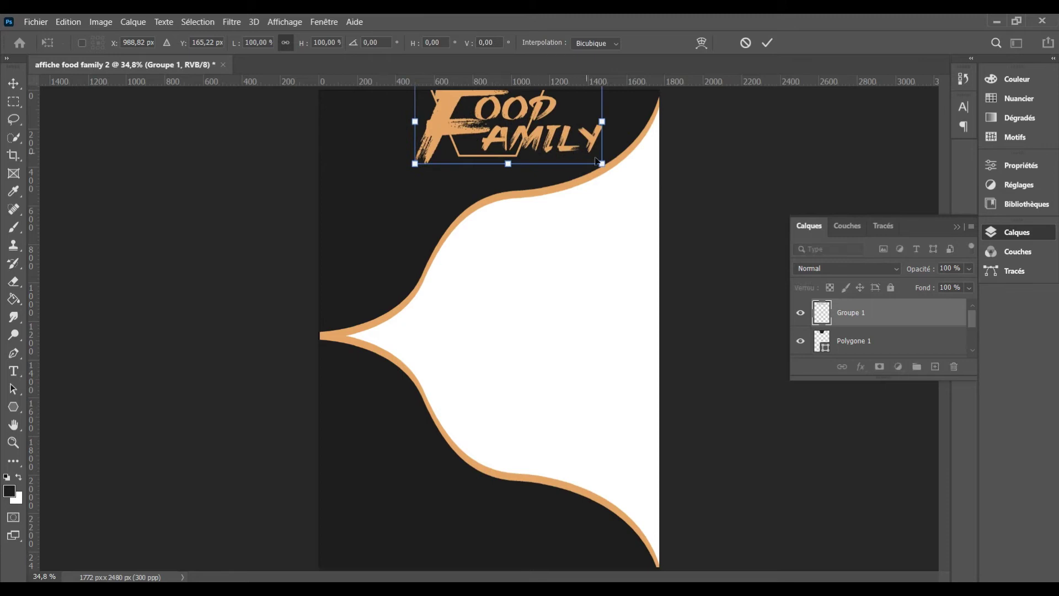
left_click_drag(602, 163, 534, 151)
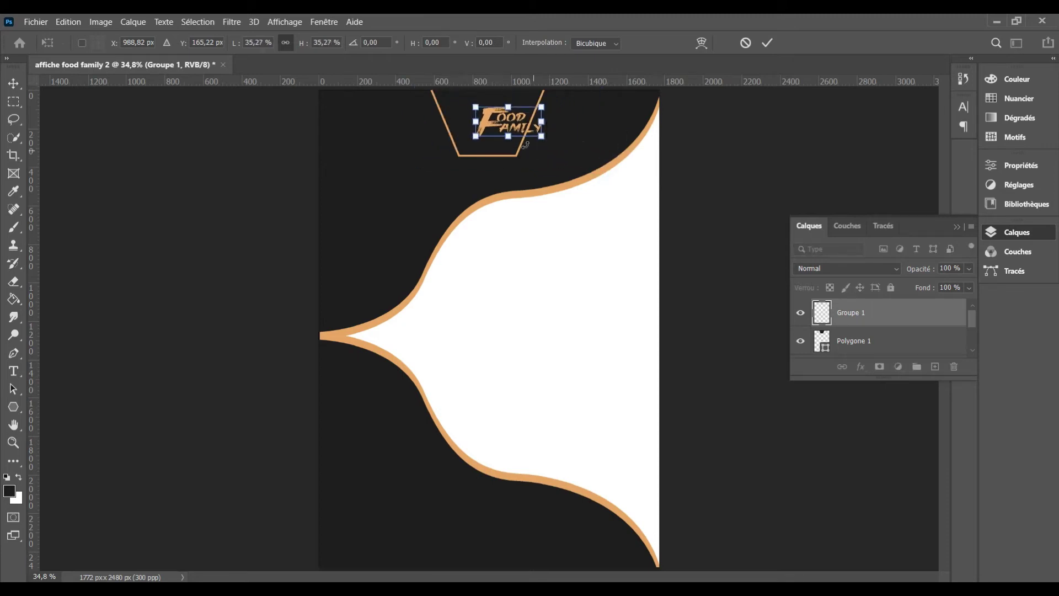
mouse_move(505, 131)
left_mouse_down()
mouse_move(483, 117)
mouse_move(486, 125)
left_mouse_up()
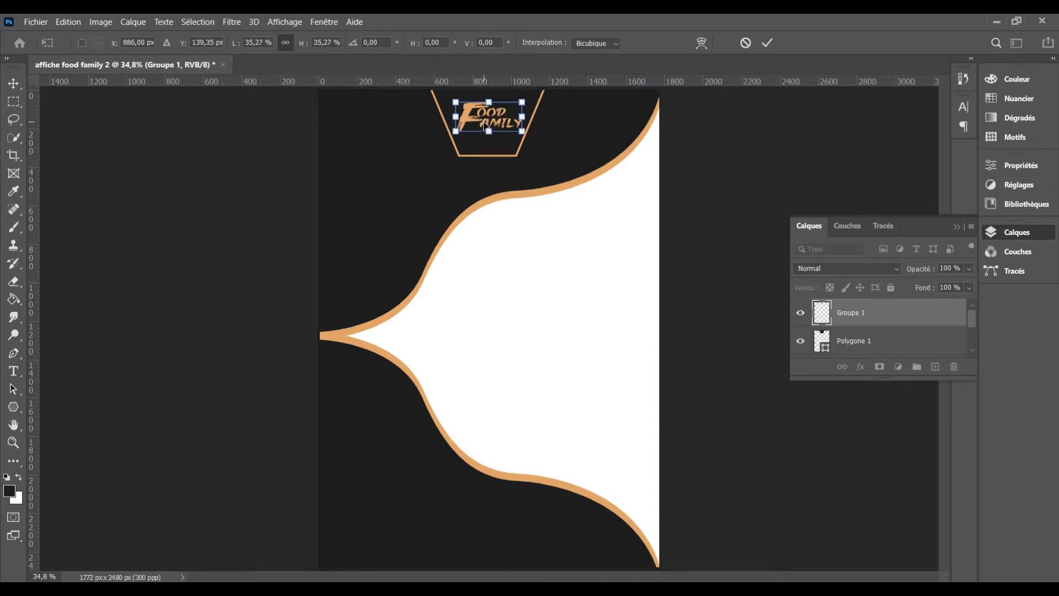
key("Return")
key("t")
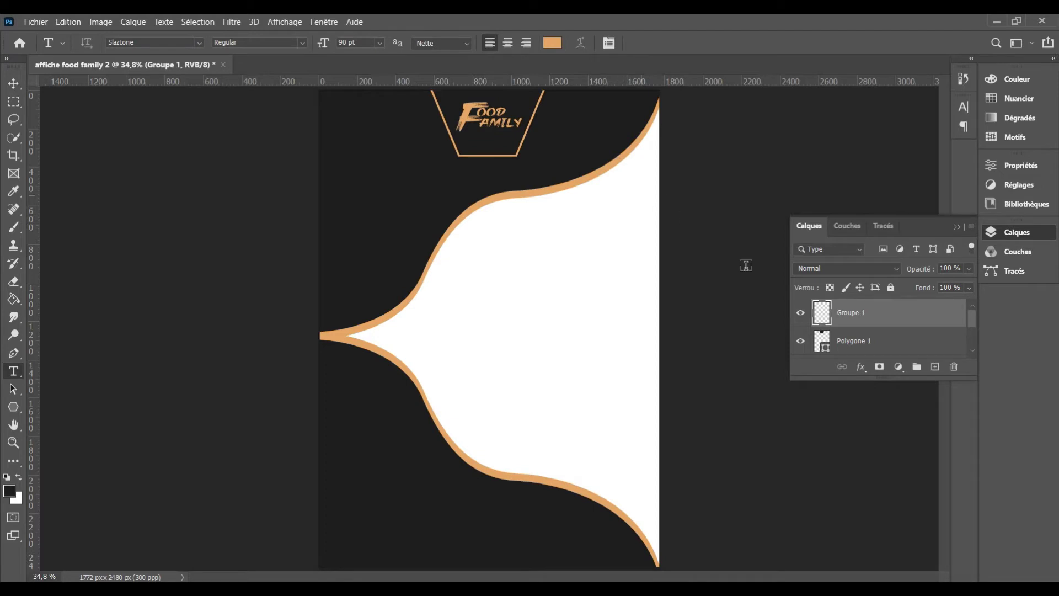
Give the FOOD FAMILY logo a gloss-contour Biseautage & estampage with 35 px size and 625% depth
double_click(936, 320)
left_click(508, 311)
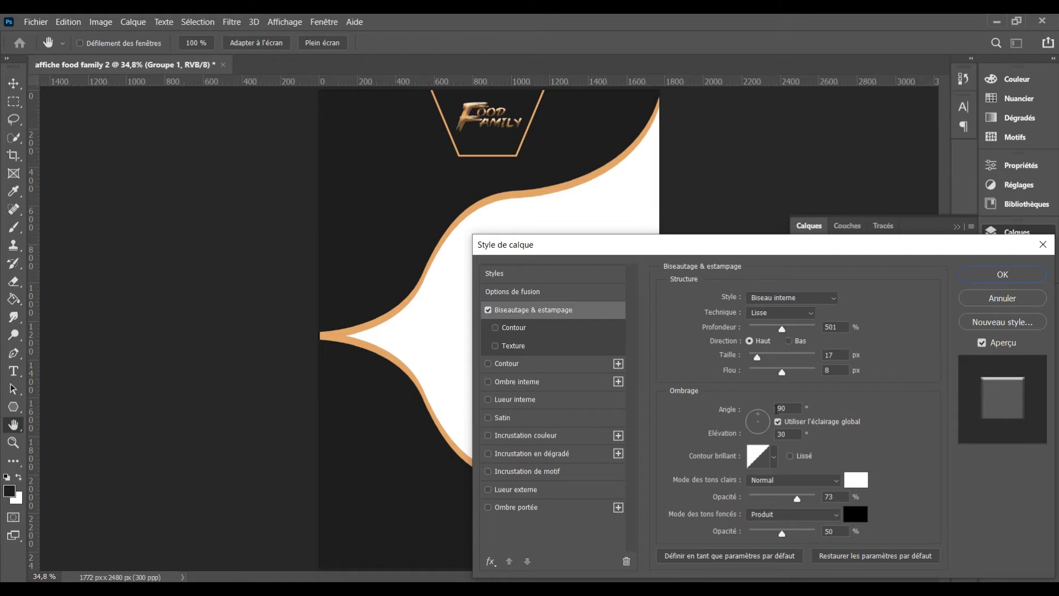
left_click(772, 460)
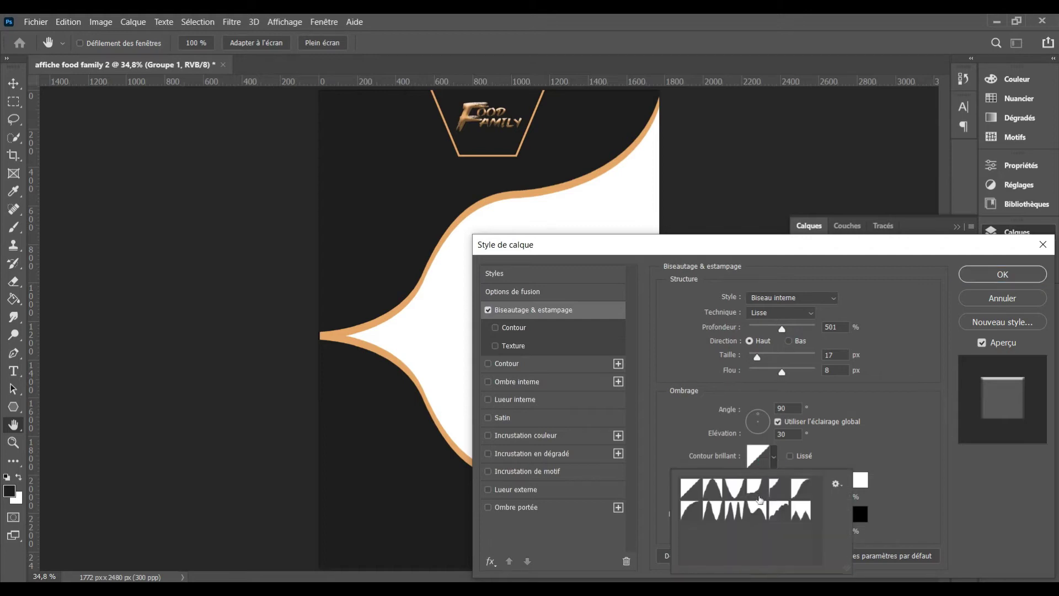
left_click(755, 512)
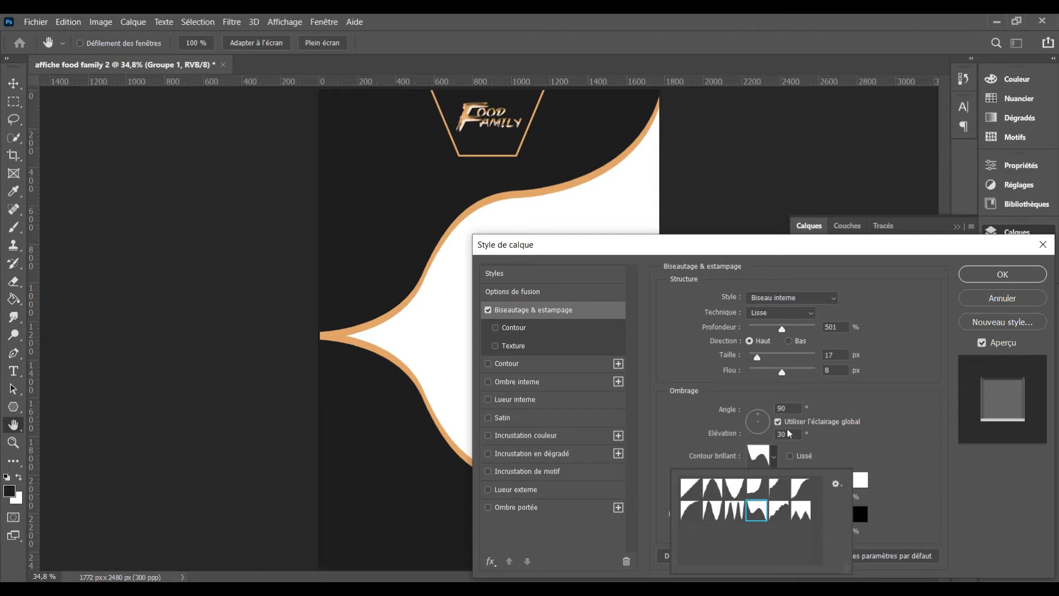
left_click_drag(776, 357, 764, 363)
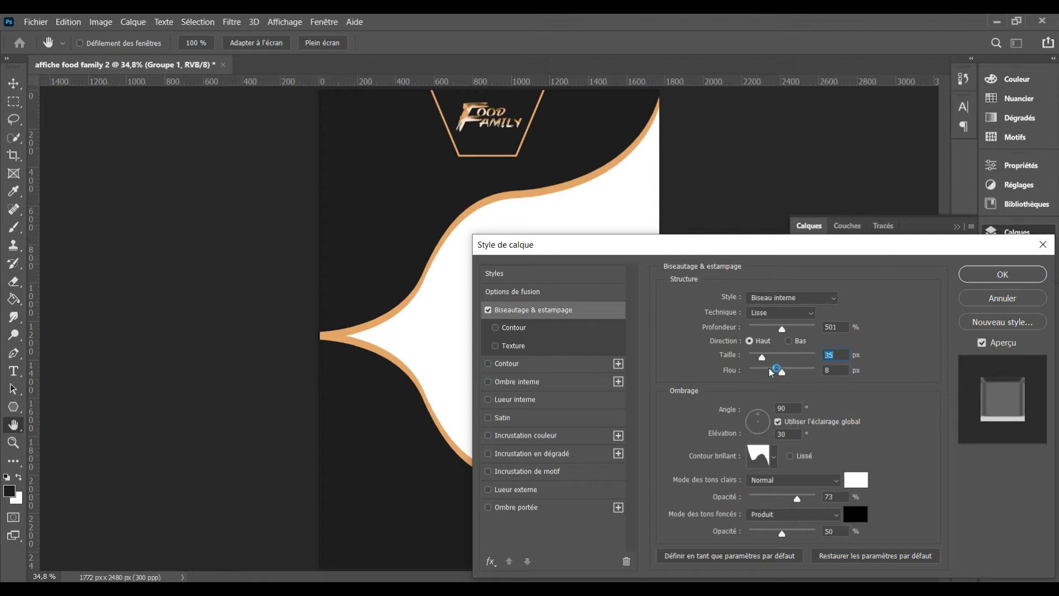
left_click_drag(782, 329, 796, 329)
left_click(790, 330)
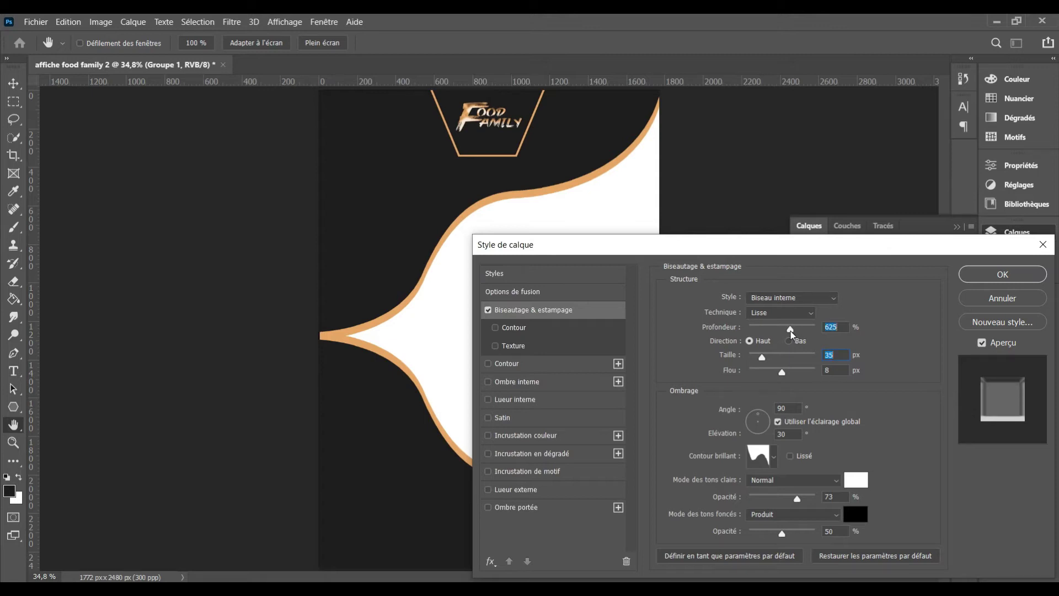
left_click(969, 277)
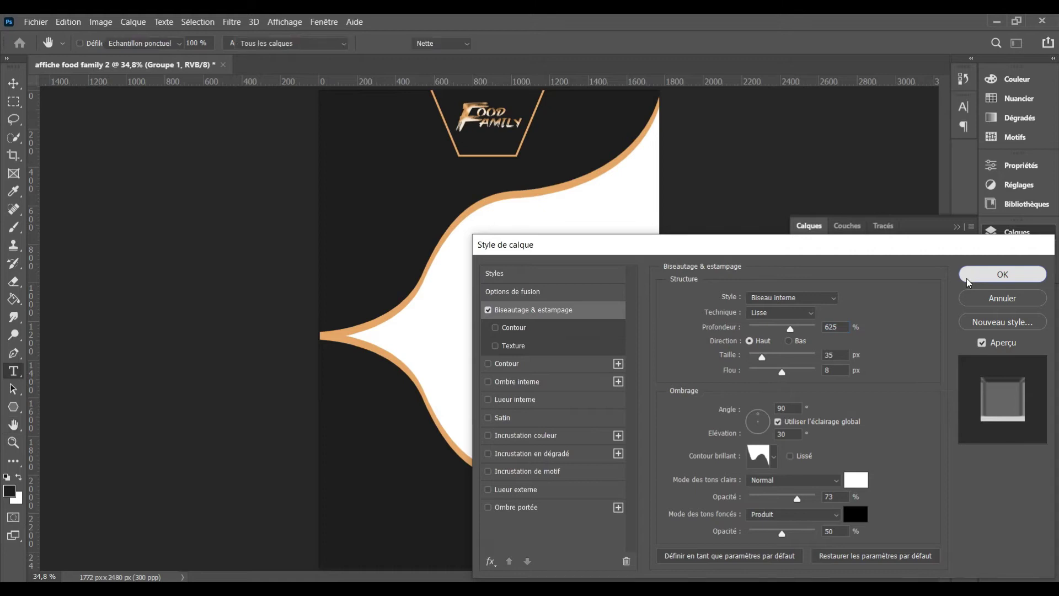
key("ctrl+t")
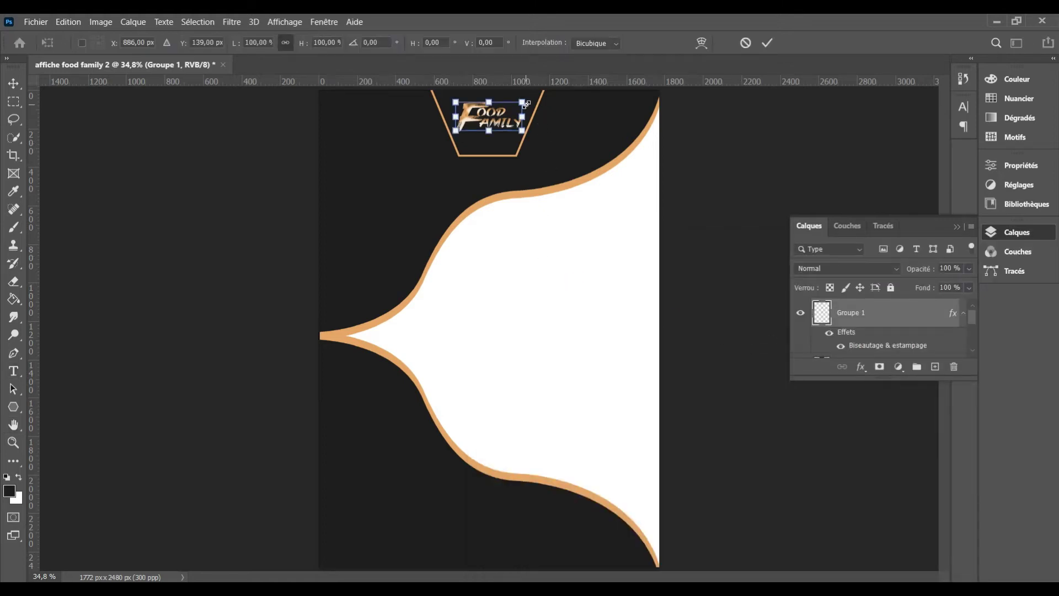
key("Return")
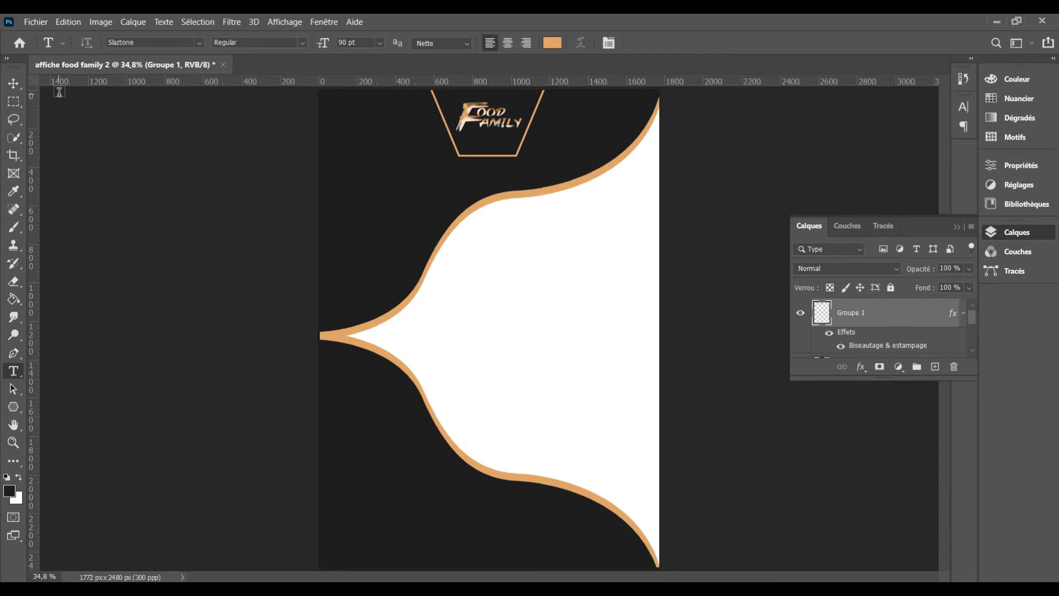
Draw a dark 615 px circle in the white curved area with the Ellipse tool
left_click(17, 83)
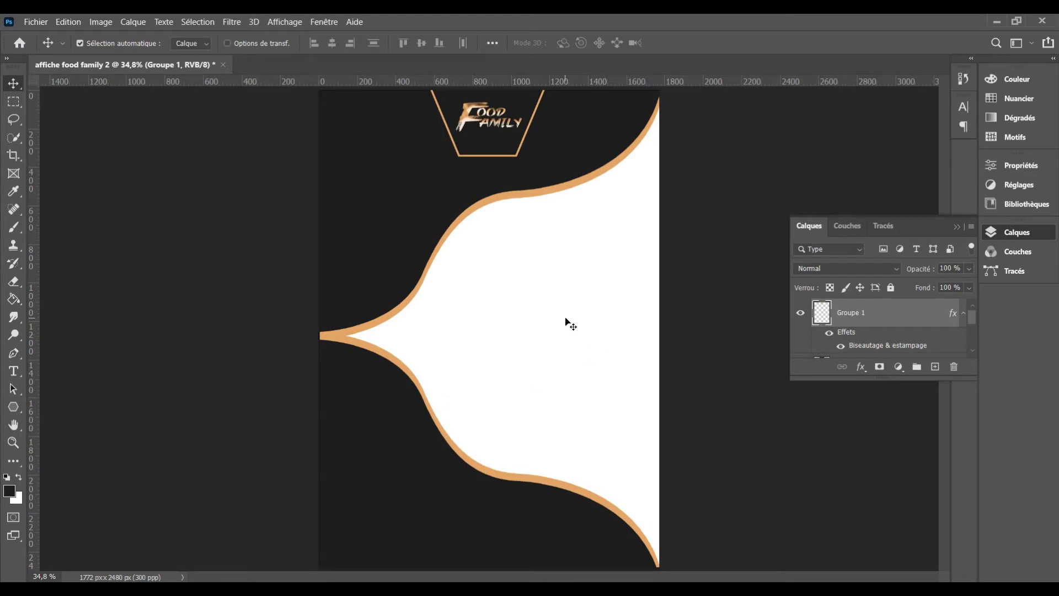
left_click(966, 313)
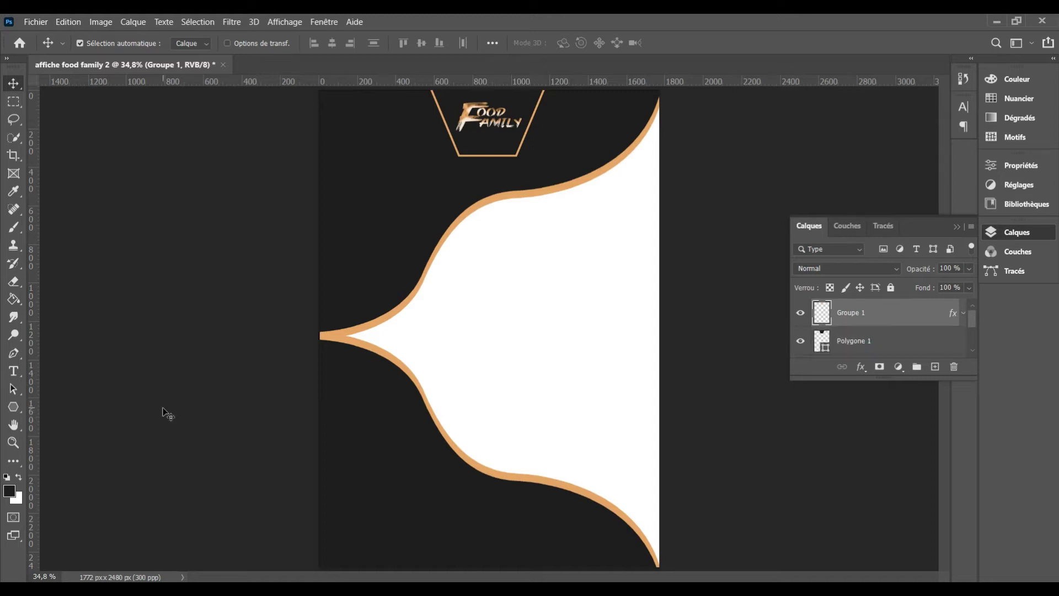
left_click(12, 407)
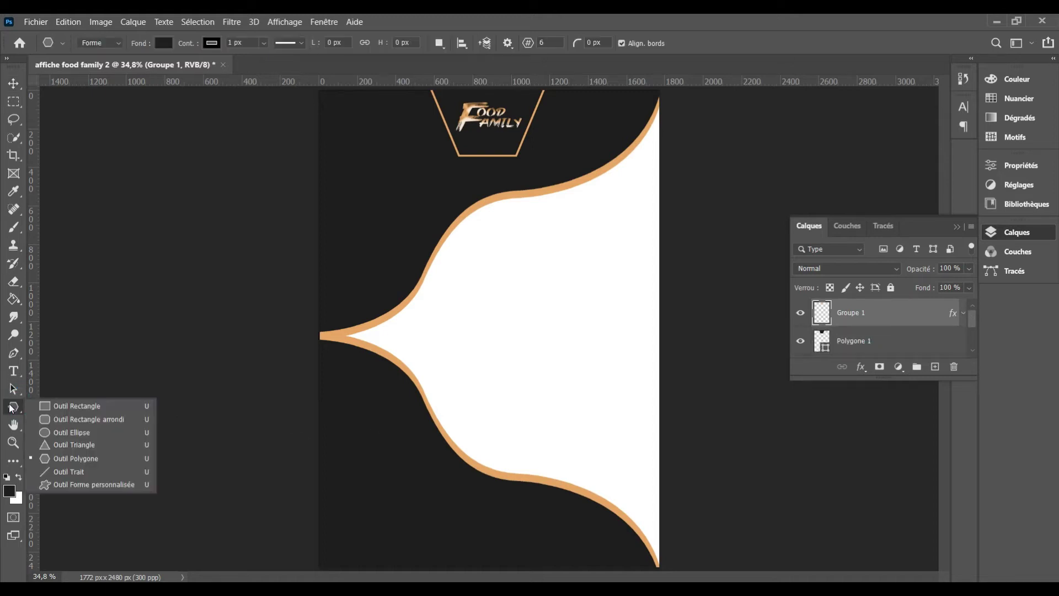
left_click(62, 432)
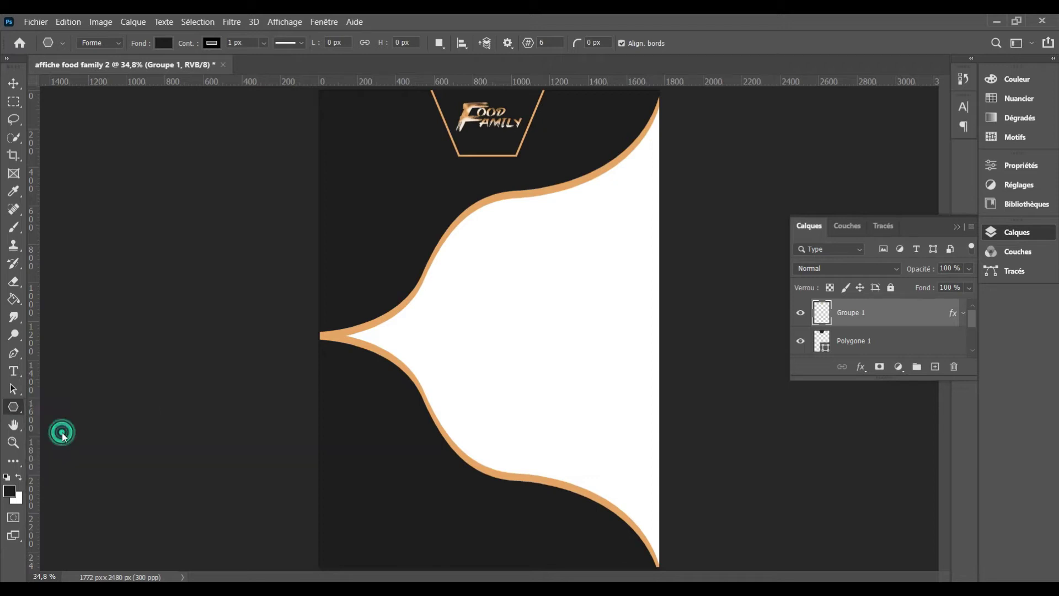
left_click_drag(466, 273, 582, 384)
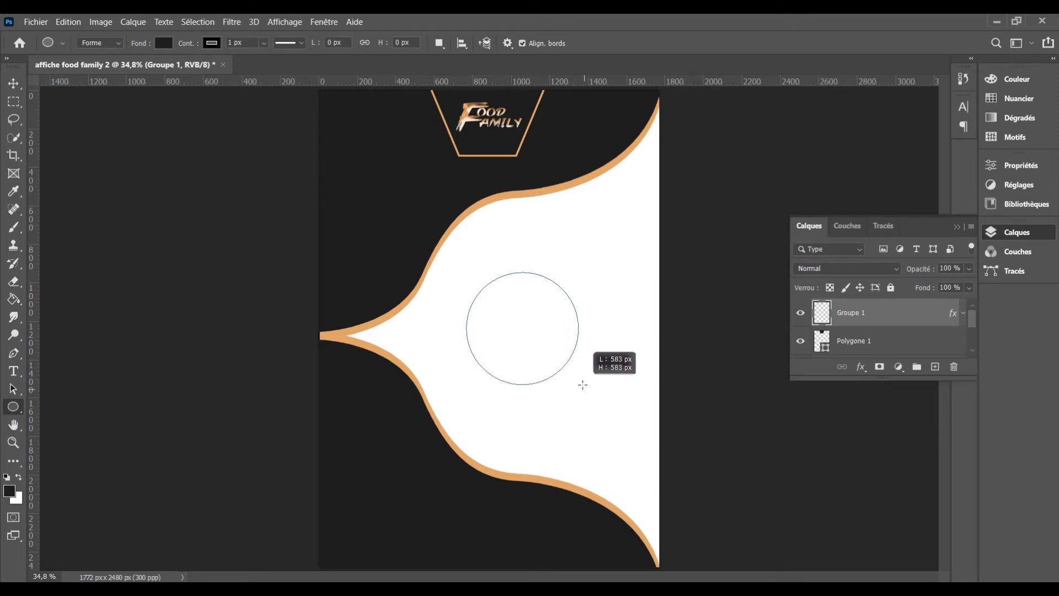
left_click_drag(582, 386, 585, 391)
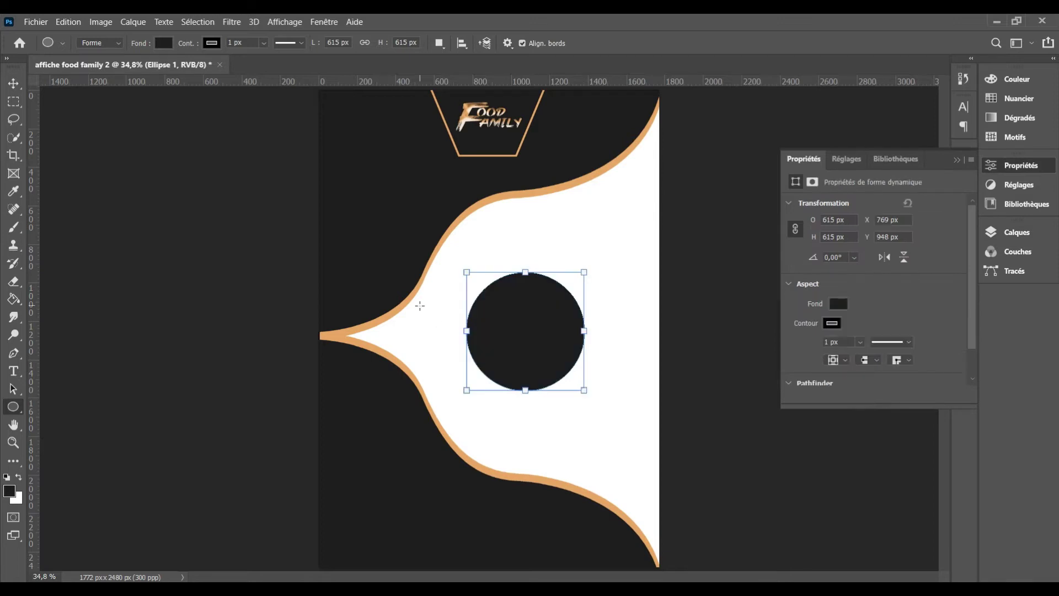
Move the circle just above the poster's vertical middle and give it a tan outline
left_click(14, 84)
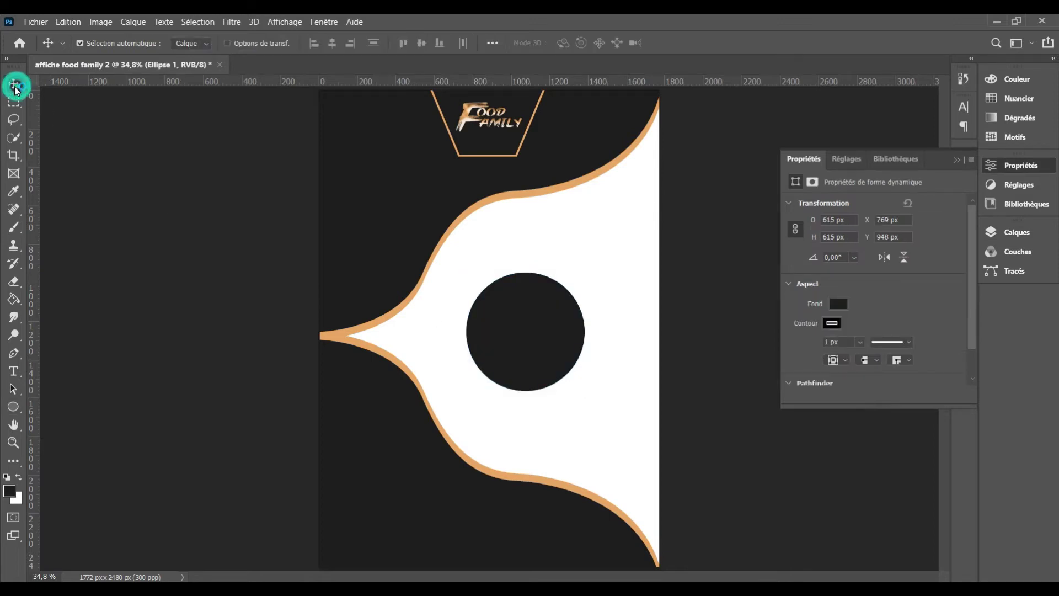
mouse_move(528, 338)
left_mouse_down()
mouse_move(492, 319)
mouse_move(500, 327)
left_mouse_up()
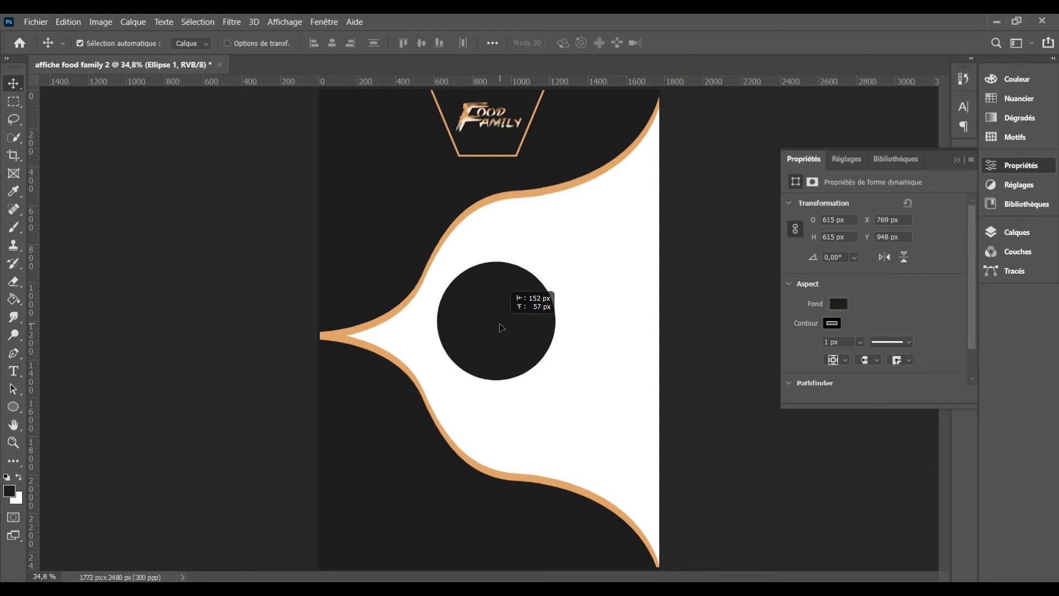
left_click_drag(501, 328, 499, 331)
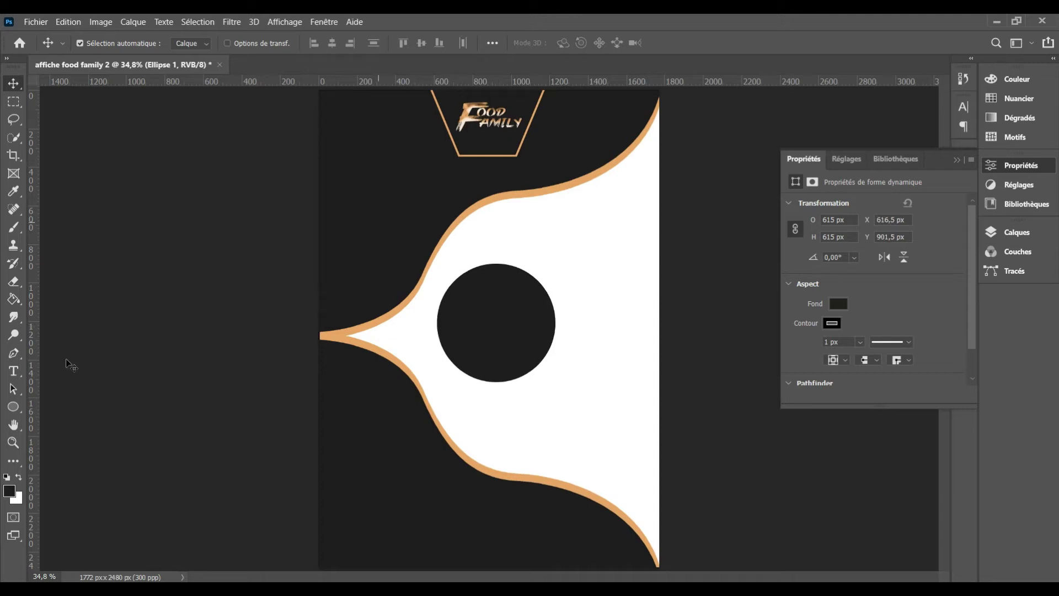
left_click(14, 406)
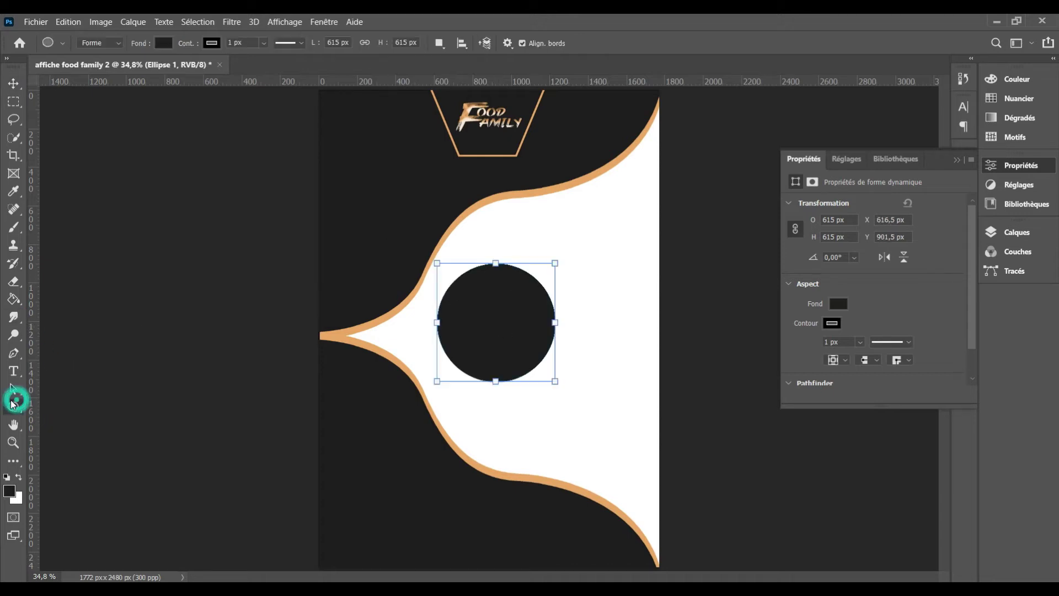
left_click(209, 46)
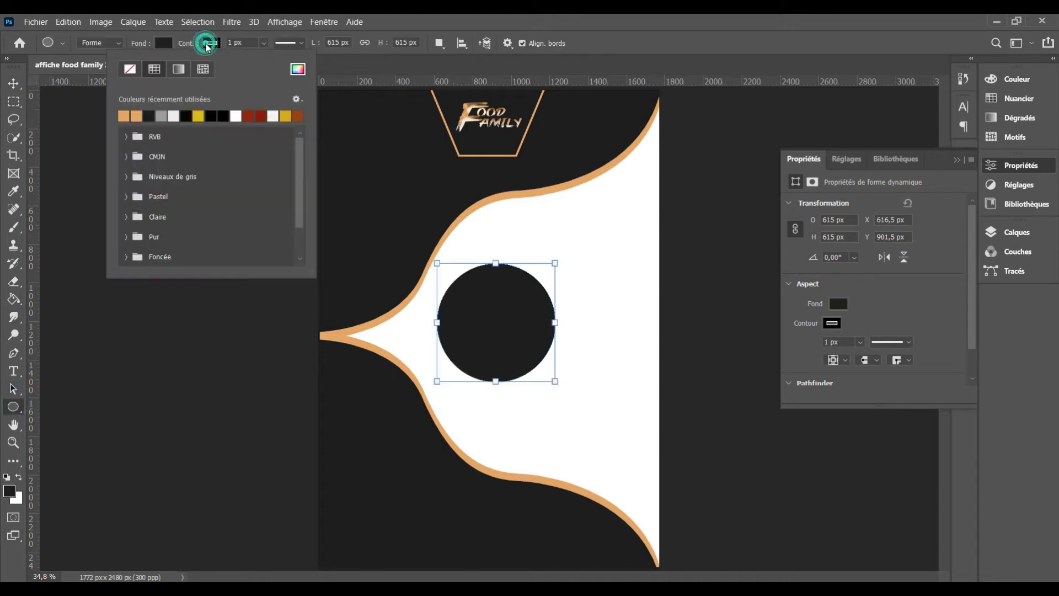
left_click(127, 116)
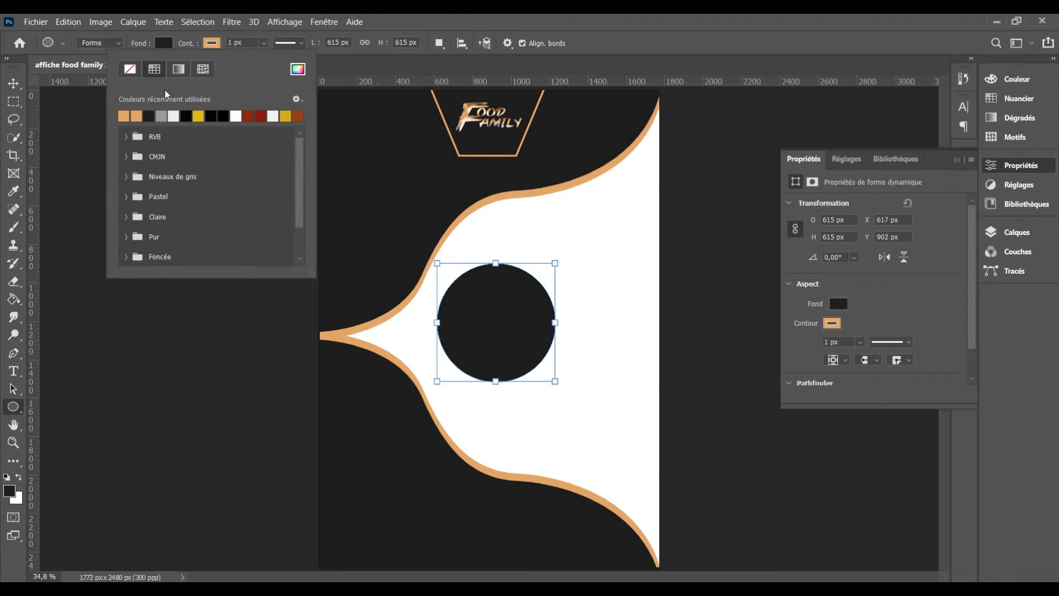
Increase the circle's tan outline width to 16 px
left_click(227, 44)
key("Up")
type("15")
key("Return")
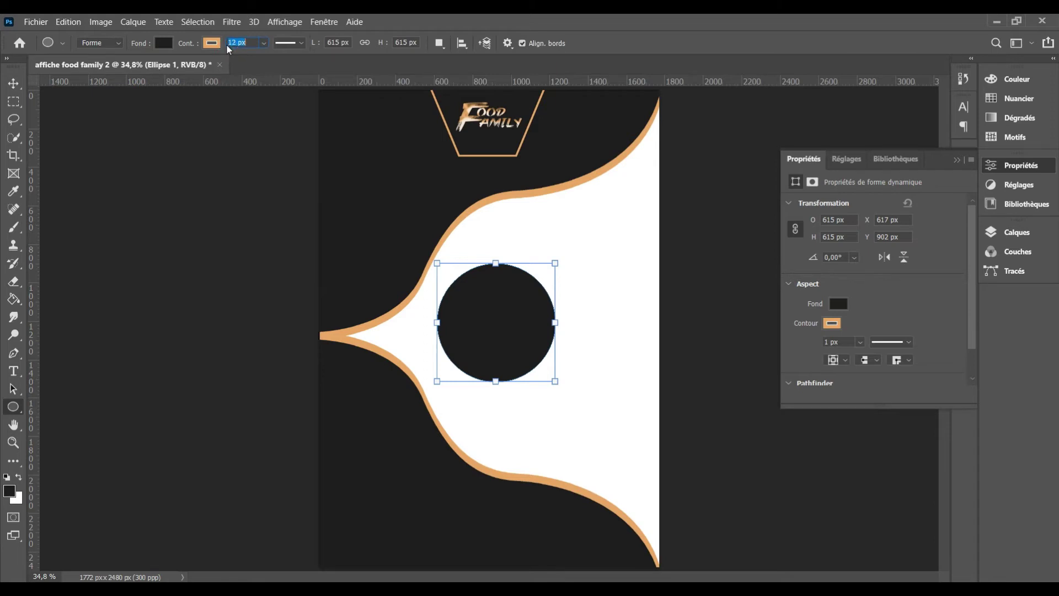
key("Return")
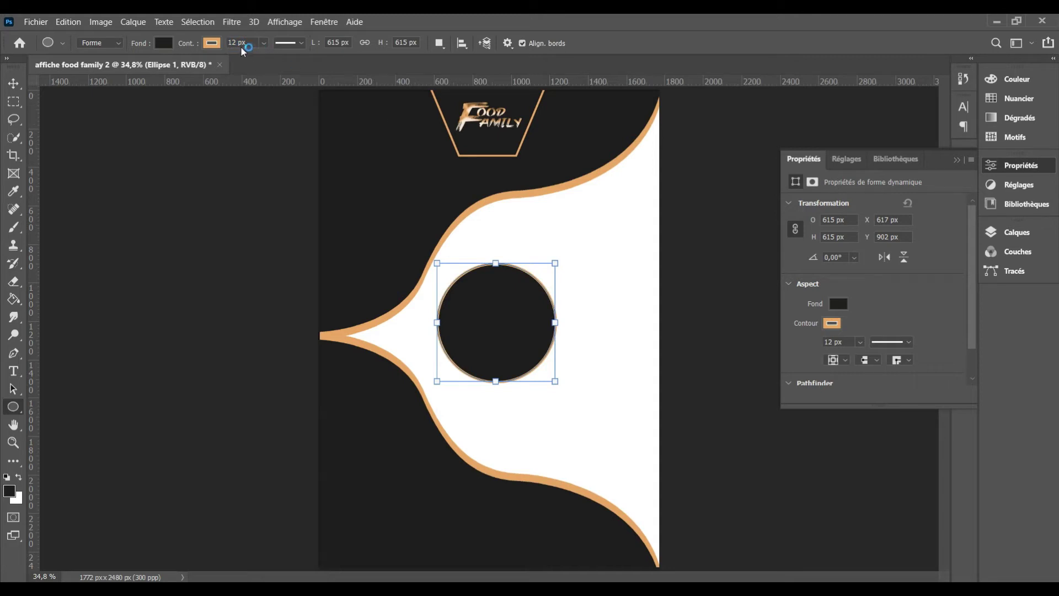
left_click(239, 43)
key("Up")
key("Return")
left_click(14, 83)
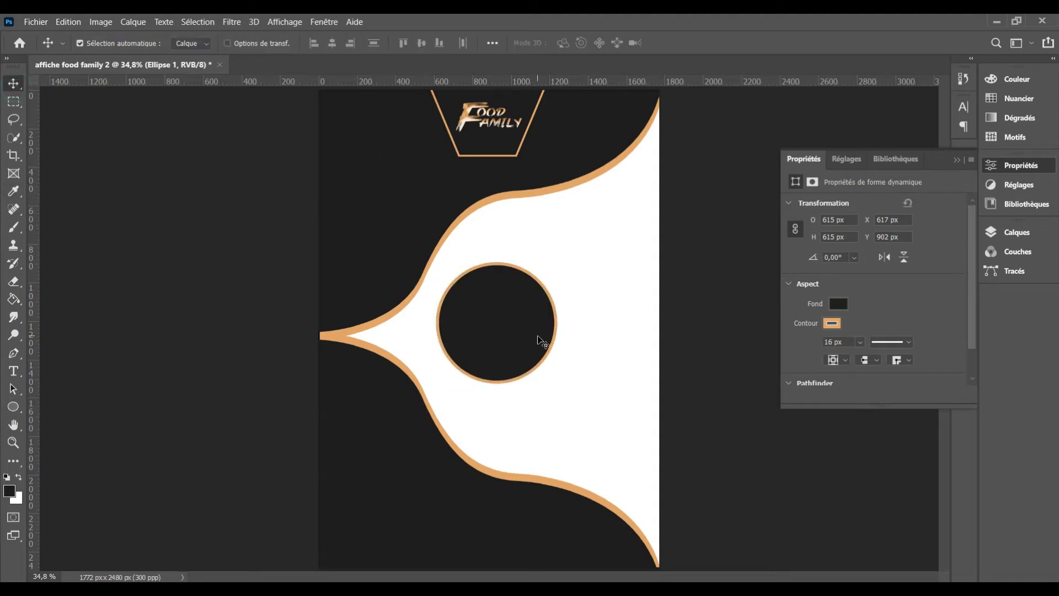
Draw a 646 × 168 px rounded rectangle below the circle with a 50 px corner radius
left_click(13, 406)
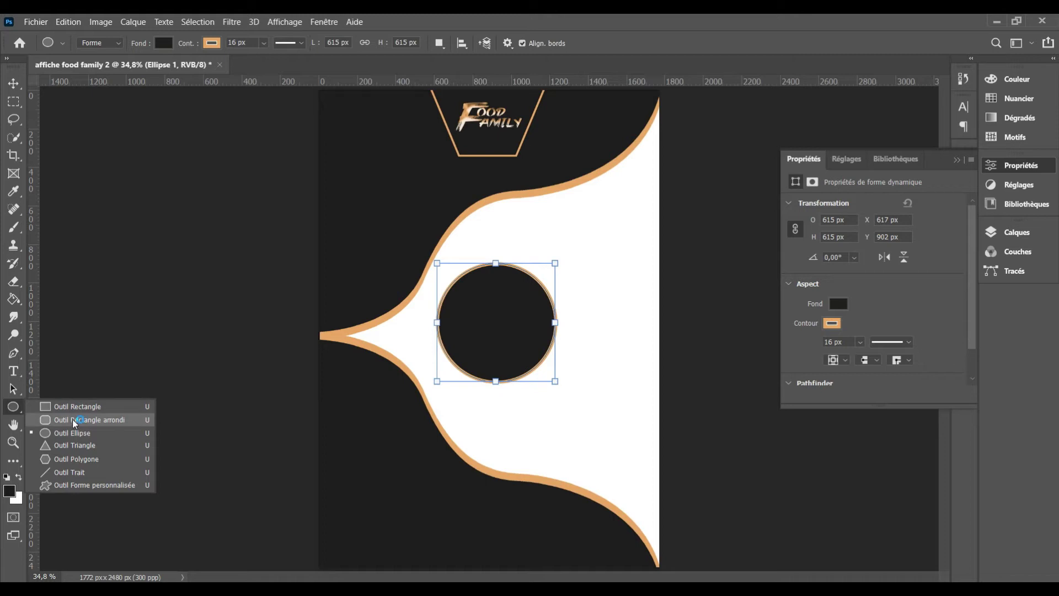
left_click(75, 420)
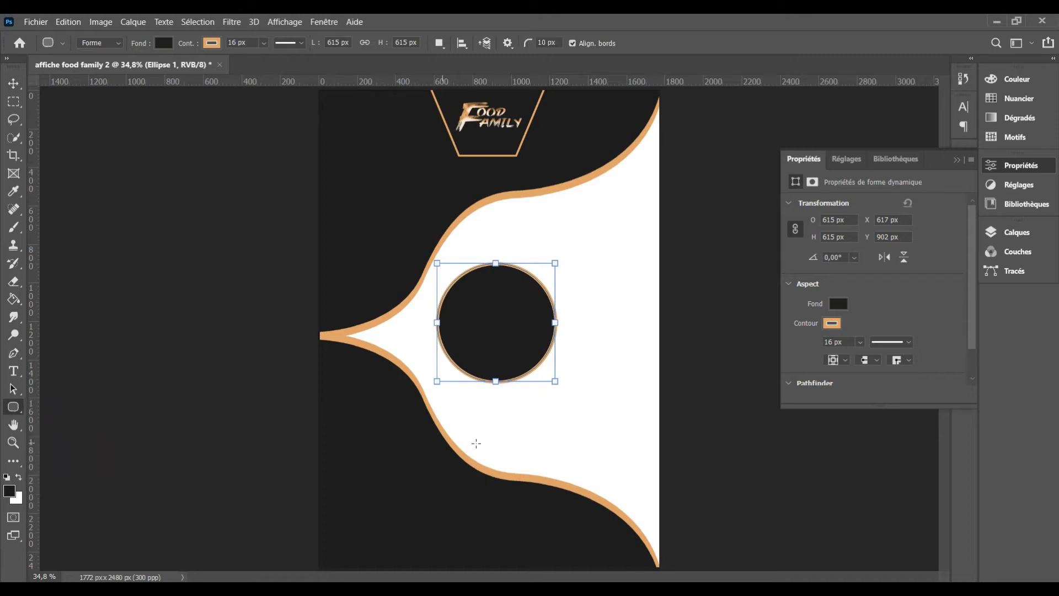
left_click_drag(472, 431, 597, 465)
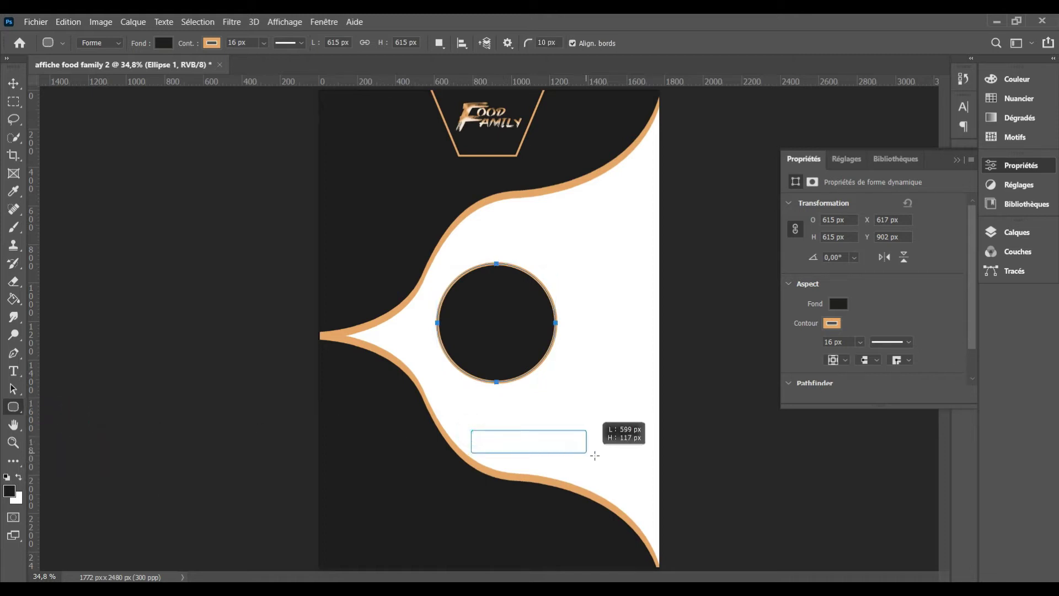
left_click_drag(597, 465, 595, 462)
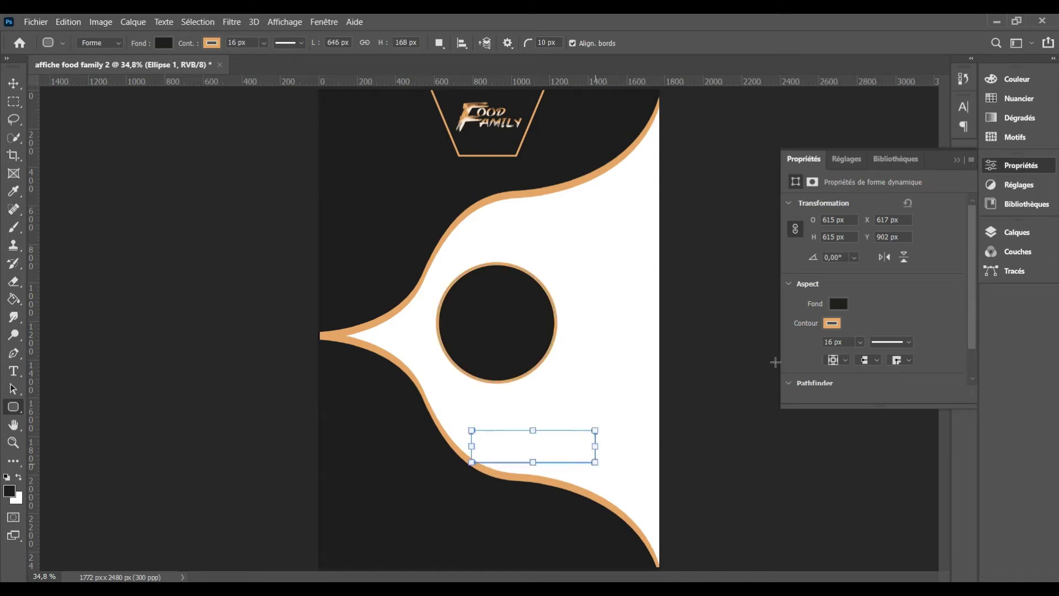
left_click(832, 378)
type("40")
key("Return")
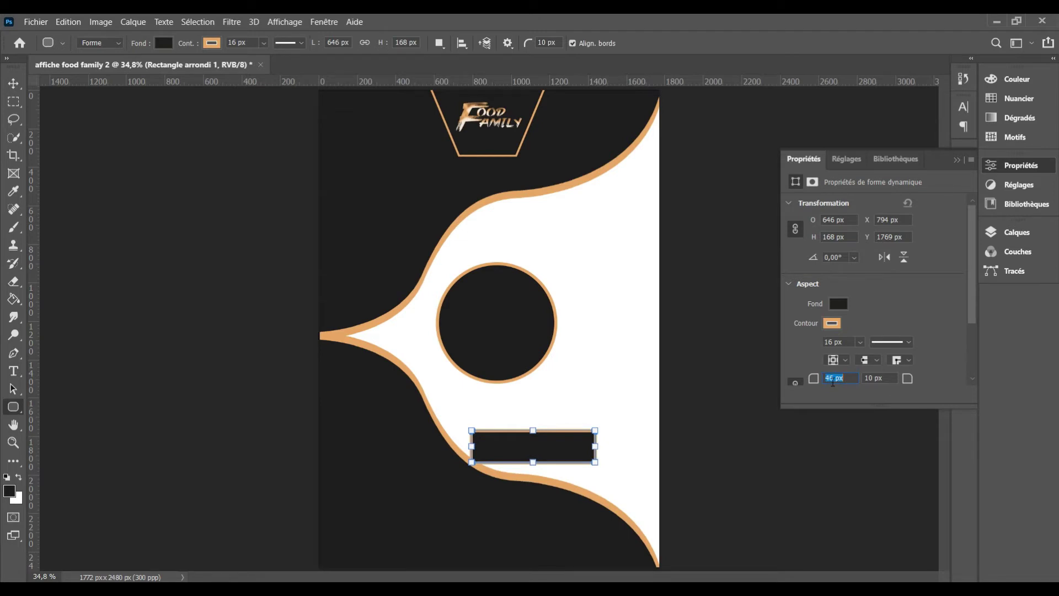
type("50")
key("Return")
key("Tab")
Set all the rectangle's corner radii to 84 px
left_click(837, 378)
type("78")
key("Return")
key("Tab")
type("80")
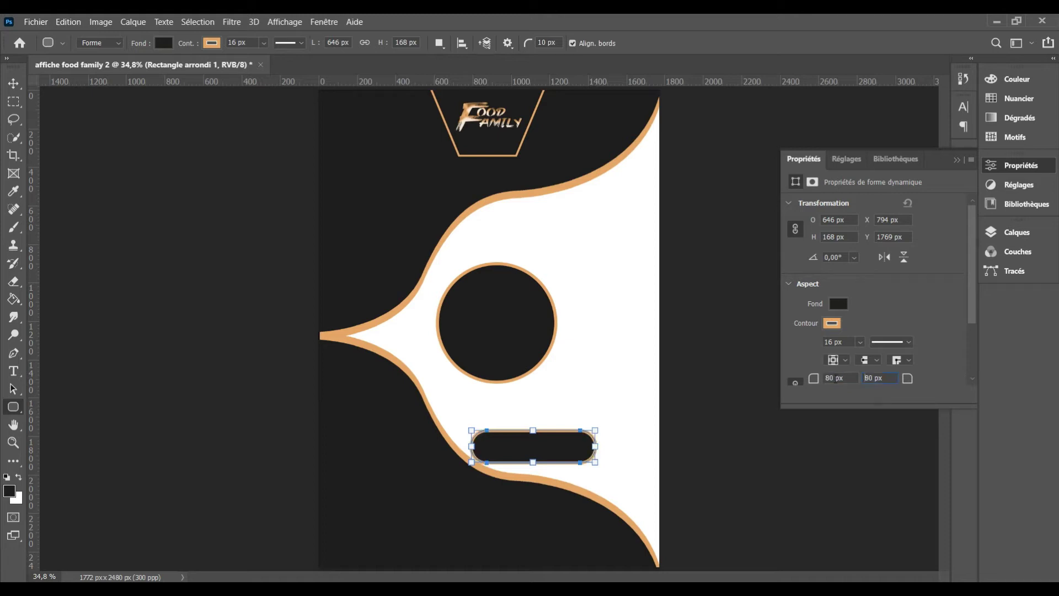
left_click(833, 379)
key("Up")
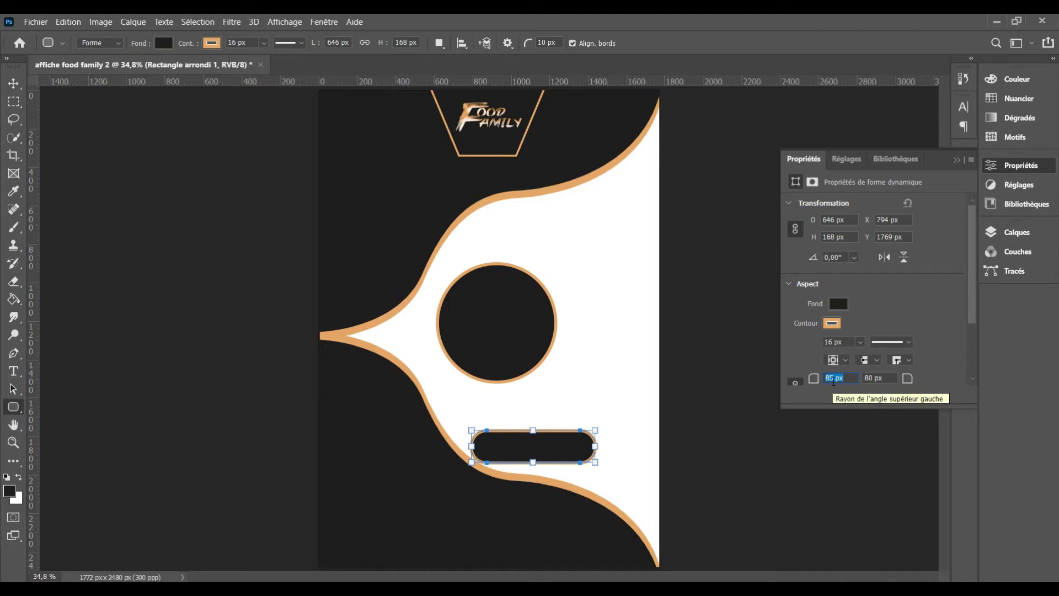
key("Down")
key("Tab")
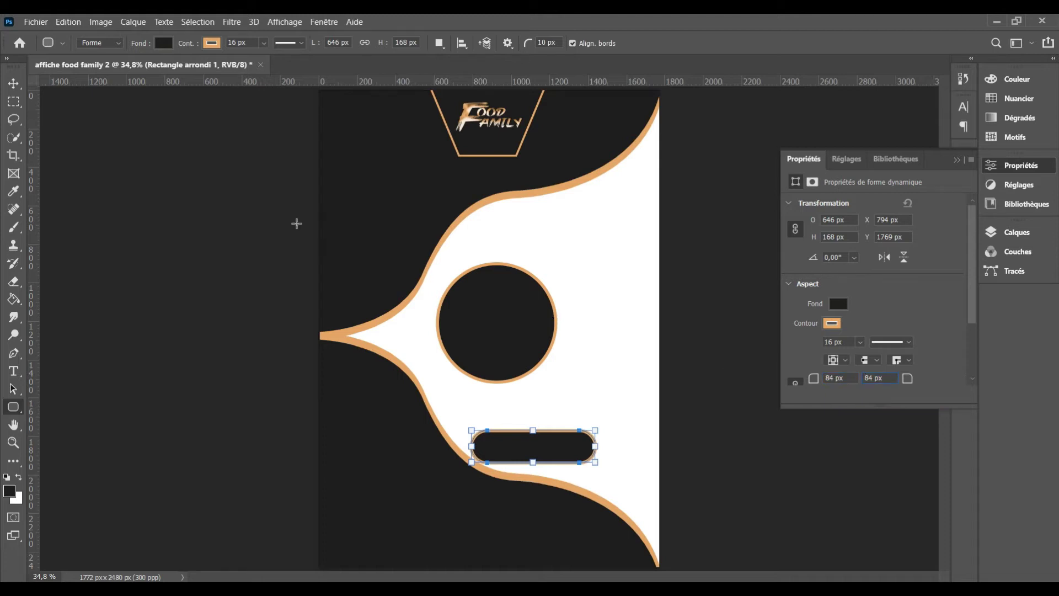
Move the pill onto the circle's base, narrow it to about 86% width and centre it
left_click(14, 83)
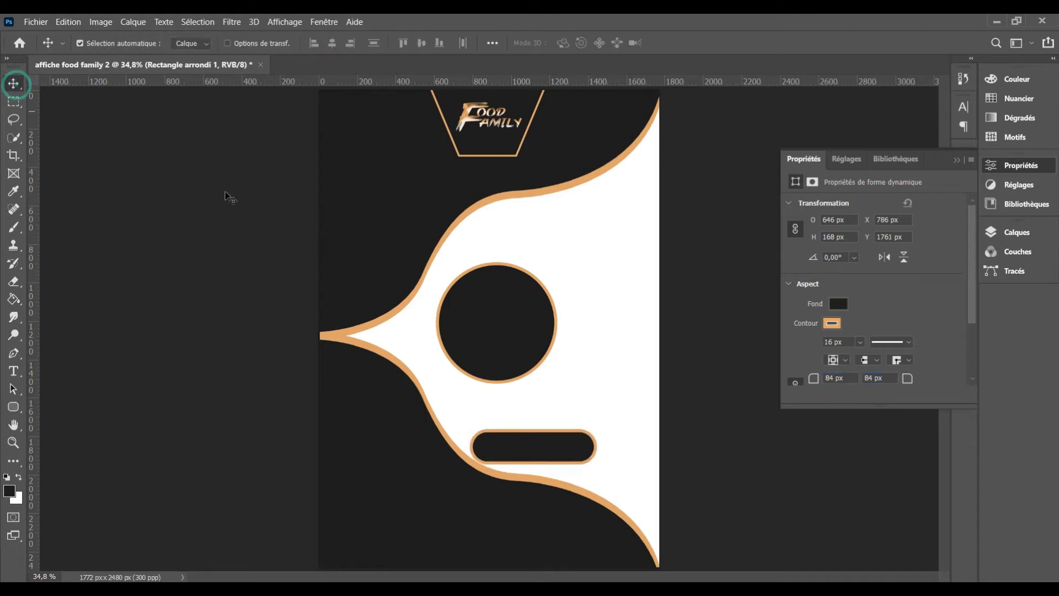
left_click_drag(568, 453, 532, 393)
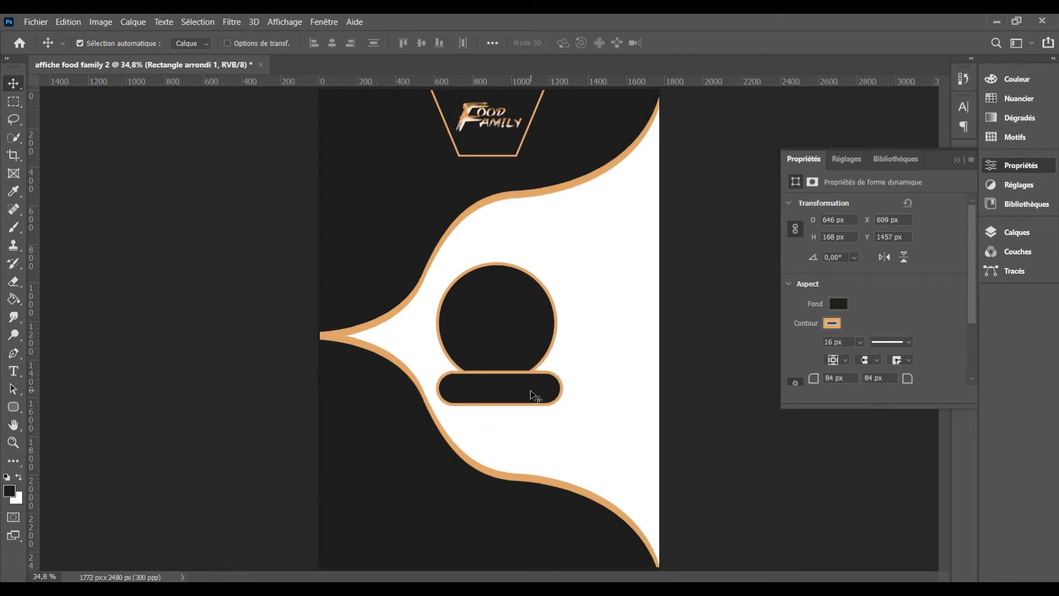
key("ctrl+t")
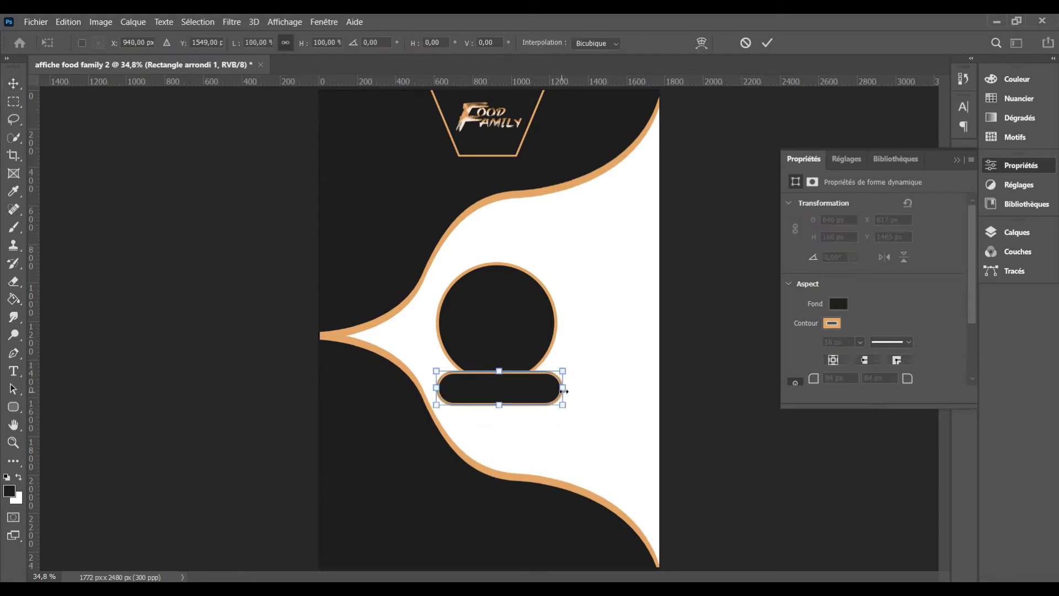
left_click_drag(565, 390, 544, 398)
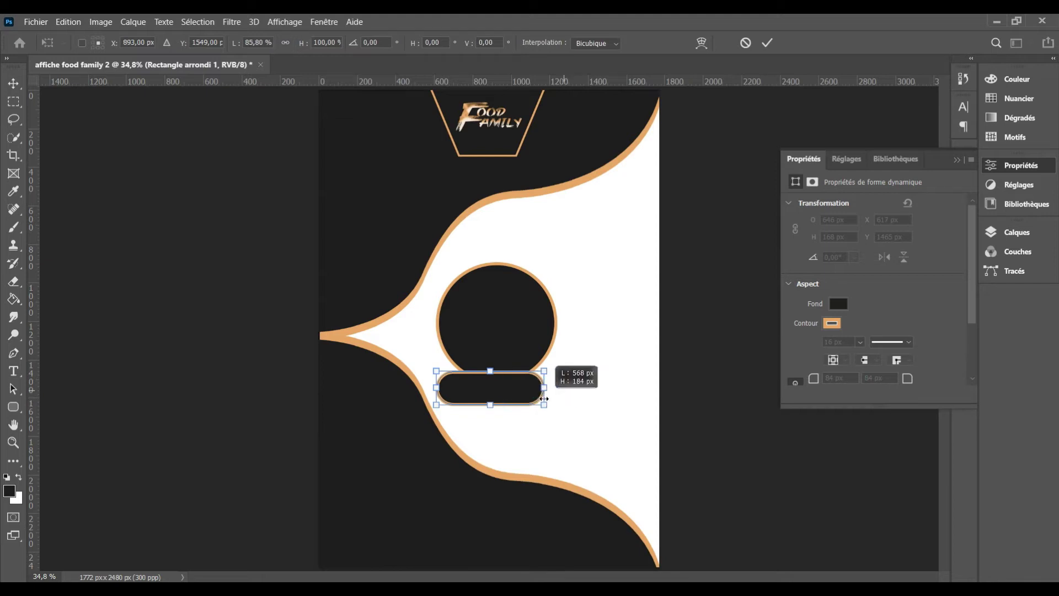
key("shift+Right")
key("shift+Right")
key("shift+Right")
key("Right")
key("Right")
key("Right")
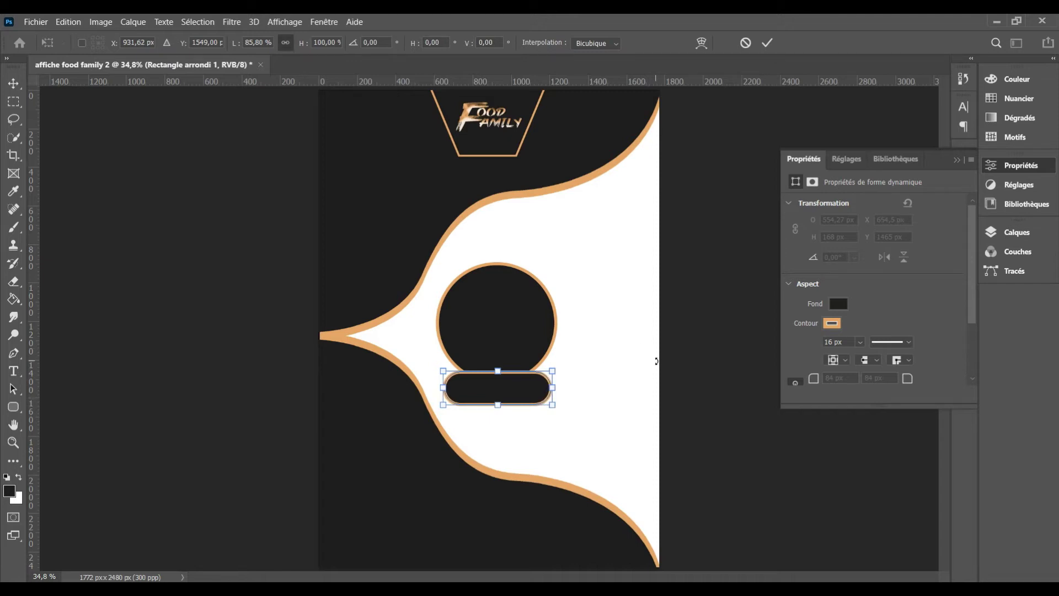
key("Return")
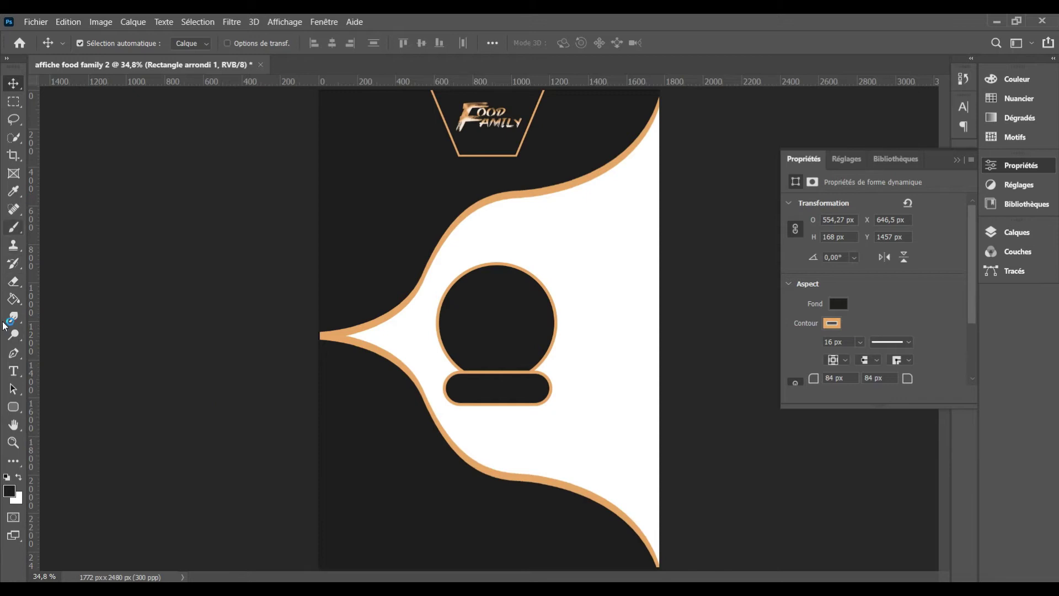
Remove the pill's outline and nudge it up into the circle's base, centred
left_click(13, 407)
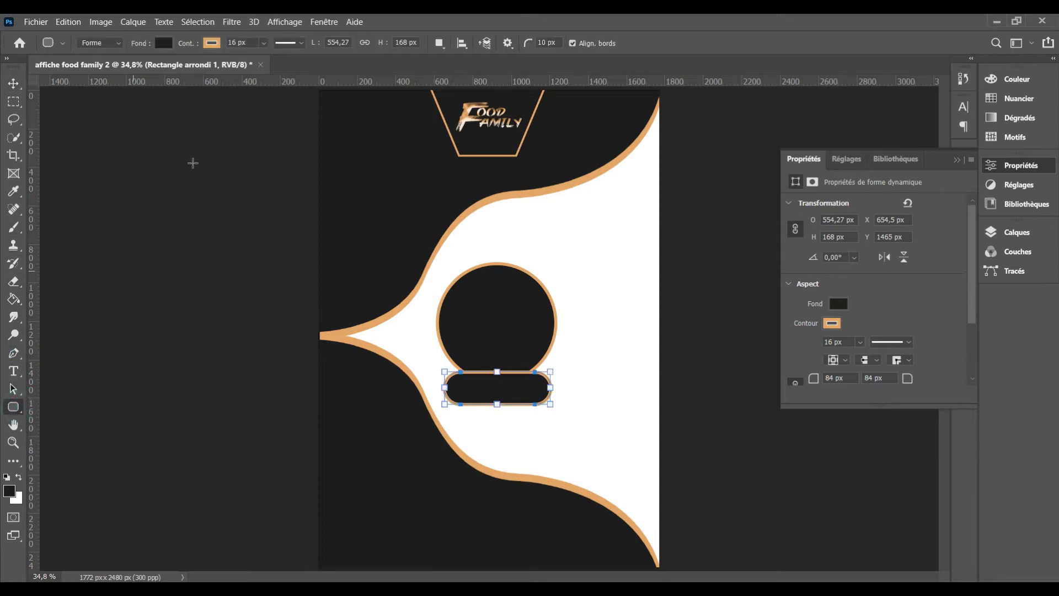
left_click(212, 44)
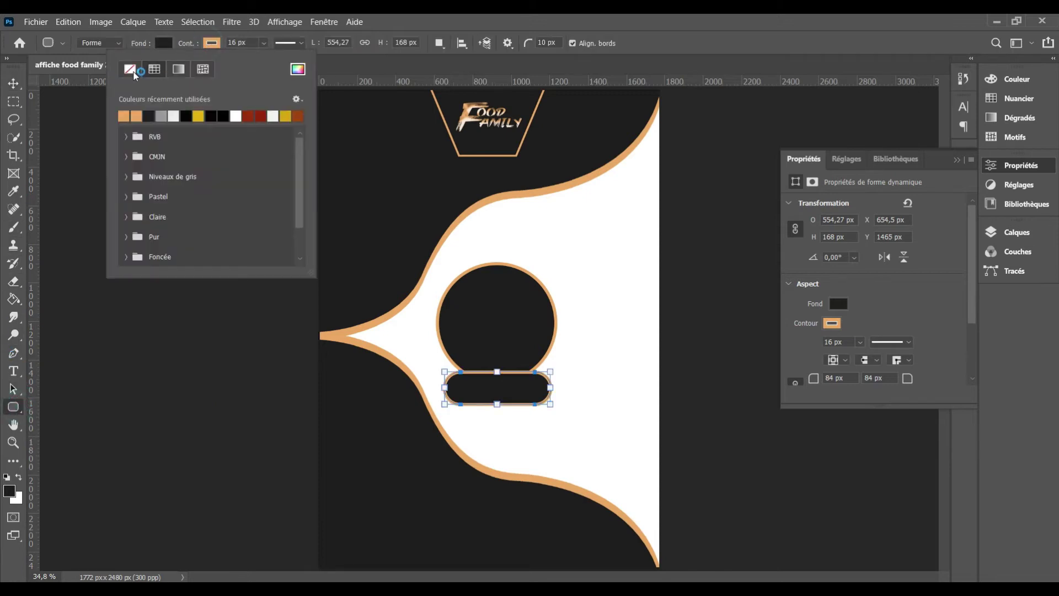
left_click(129, 69)
left_click(14, 84)
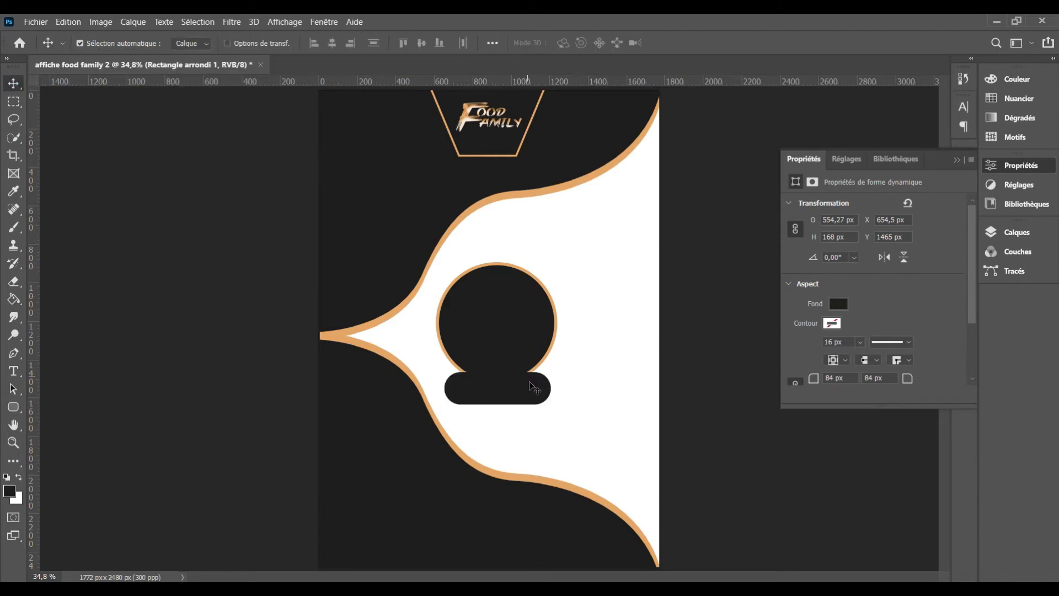
left_click_drag(531, 386, 538, 381)
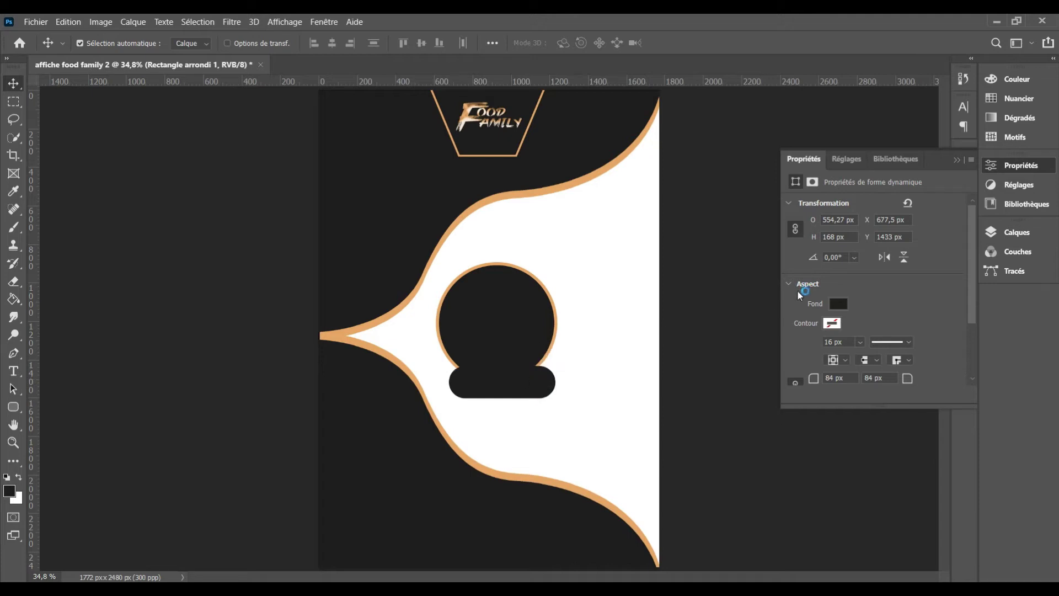
key("Left")
key("Left")
key("Left")
key("Left")
key("Left")
key("Left")
key("Left")
key("Left")
key("Left")
key("Left")
key("Left")
key("Left")
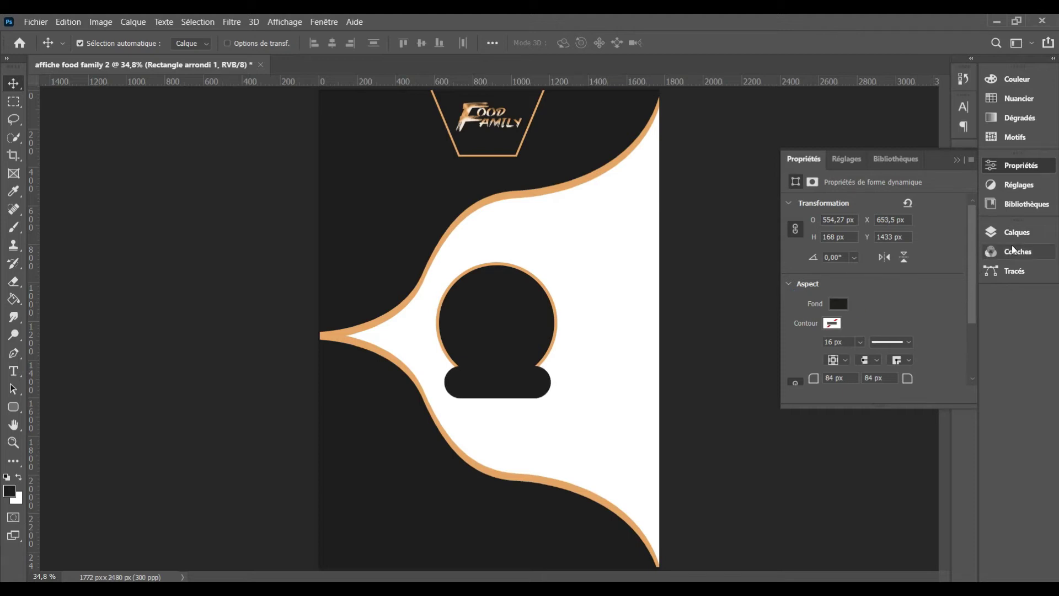
Group the circle and pill as '1' and duplicate the group as '1 copie'
left_click(1015, 229)
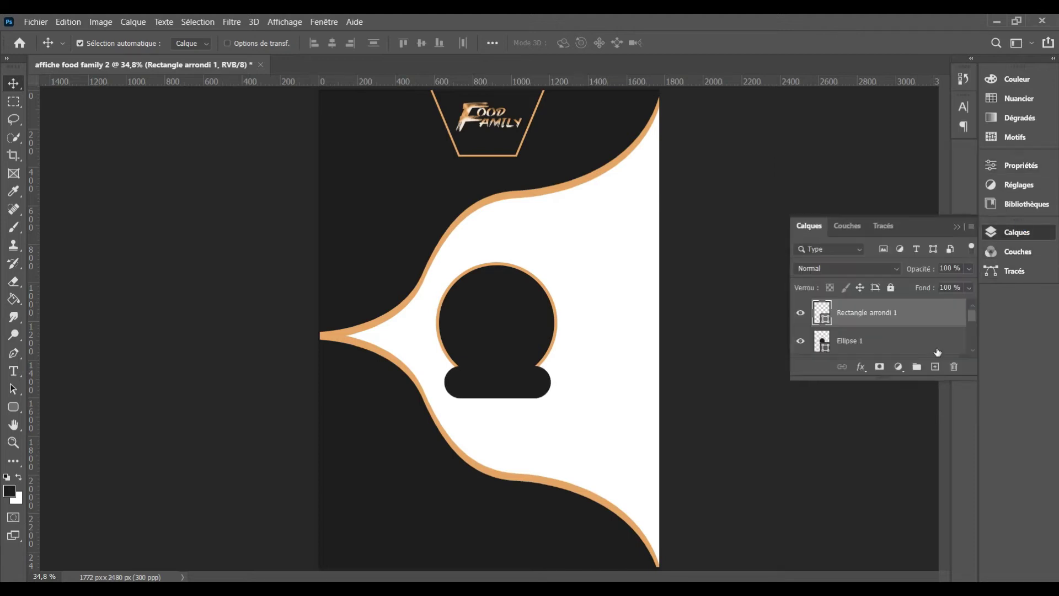
key("ctrl")
left_click(909, 342, "ctrl")
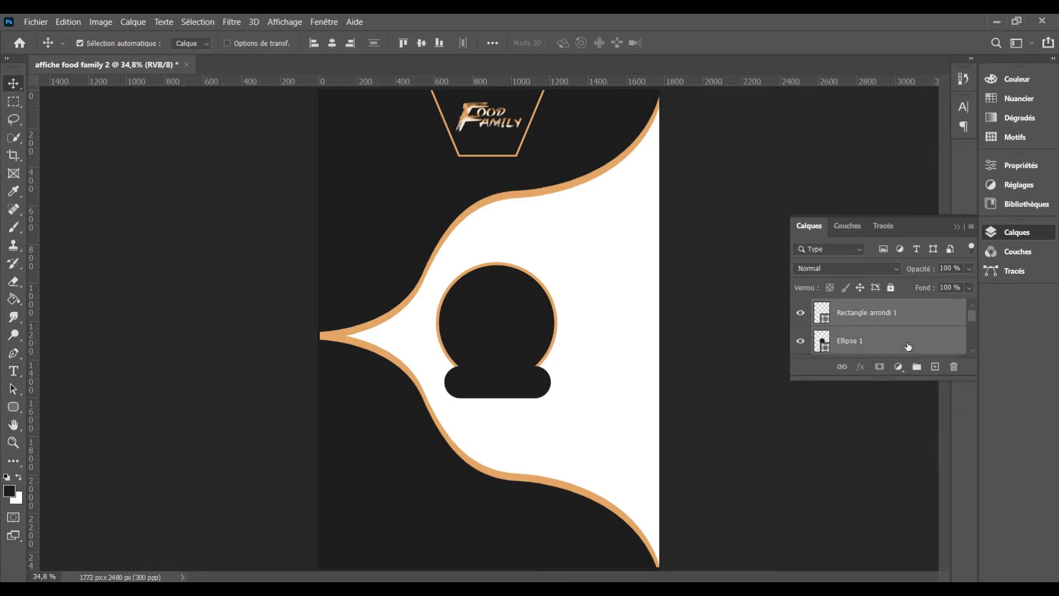
left_click(917, 367)
double_click(850, 307)
type("1")
key("Return")
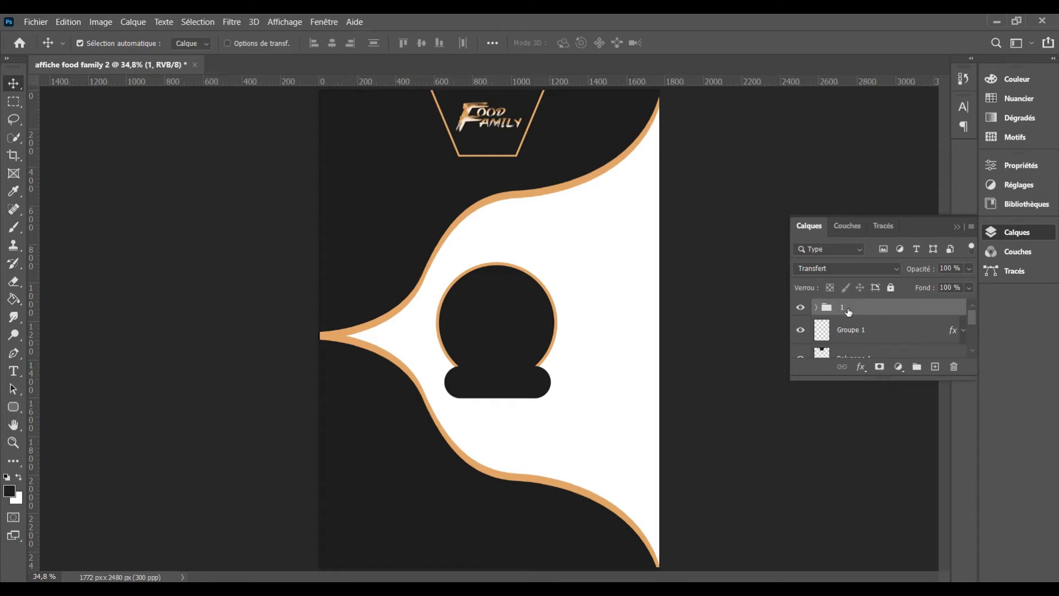
key("ctrl+j")
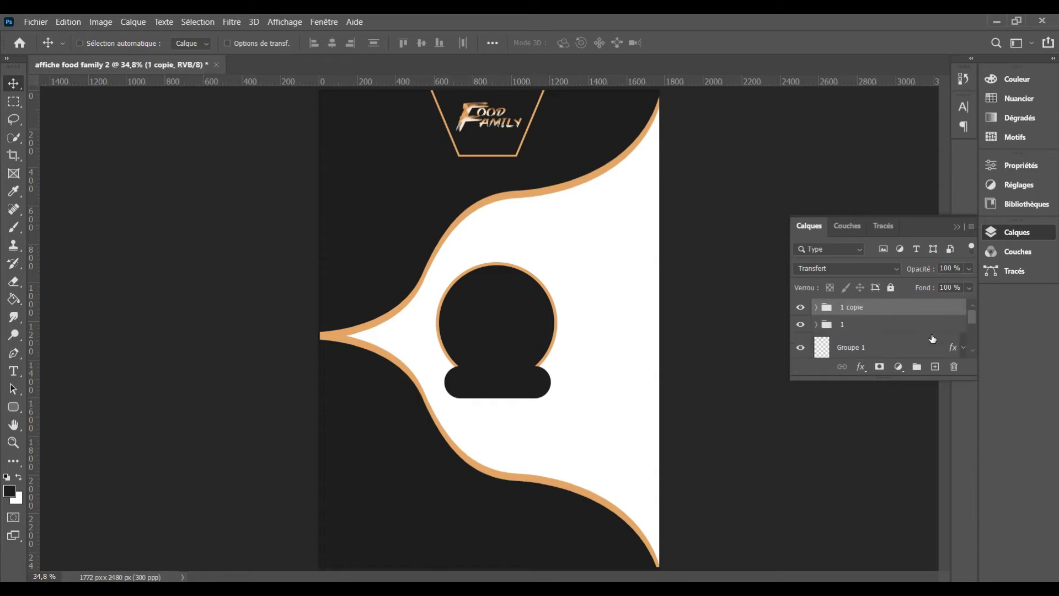
key("ctrl+t")
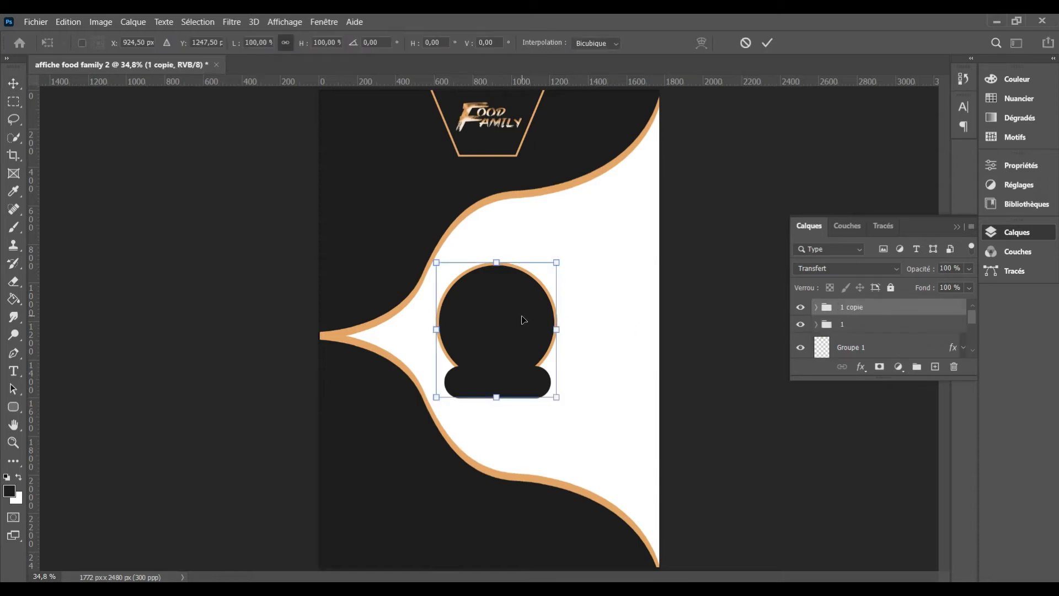
Shrink the plate copy to about 62%, then place a duplicate on the upper-left curve
mouse_move(495, 332)
left_mouse_down()
mouse_move(610, 192)
mouse_move(591, 207)
left_mouse_up()
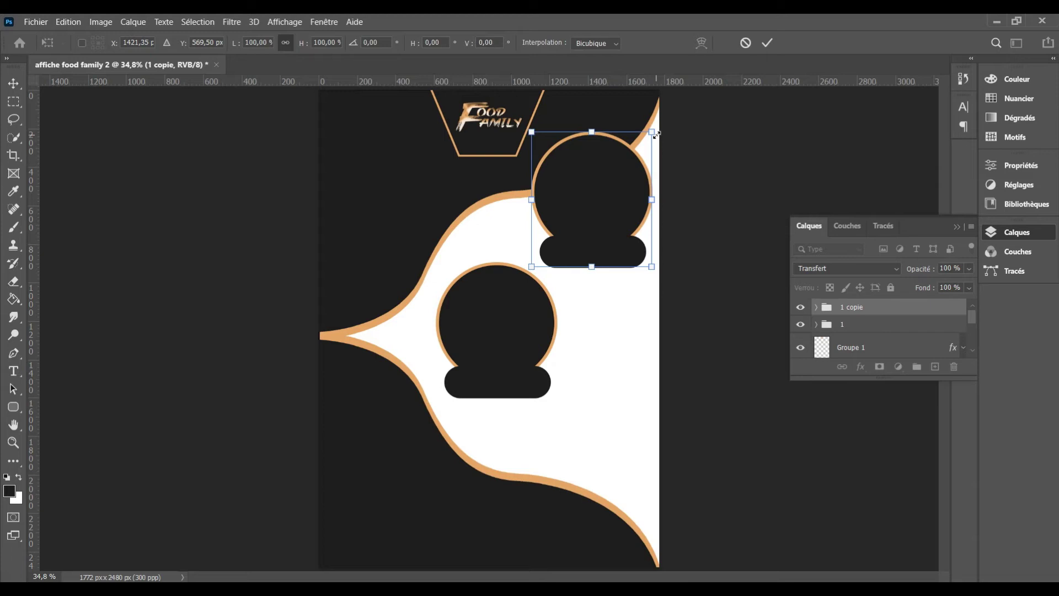
left_click_drag(655, 133, 644, 170)
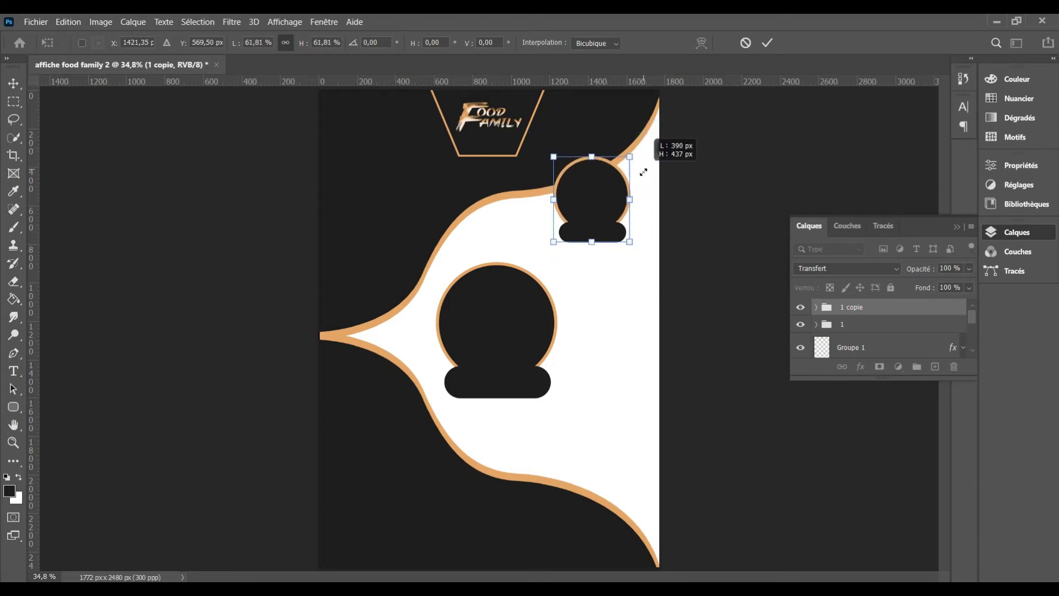
left_click_drag(592, 202, 583, 192)
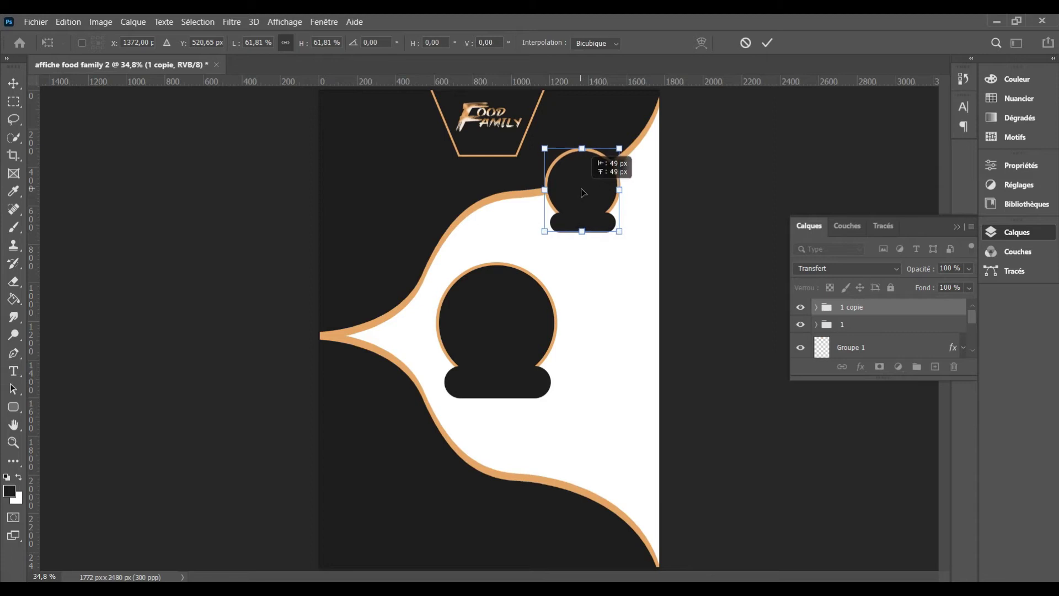
key("Return")
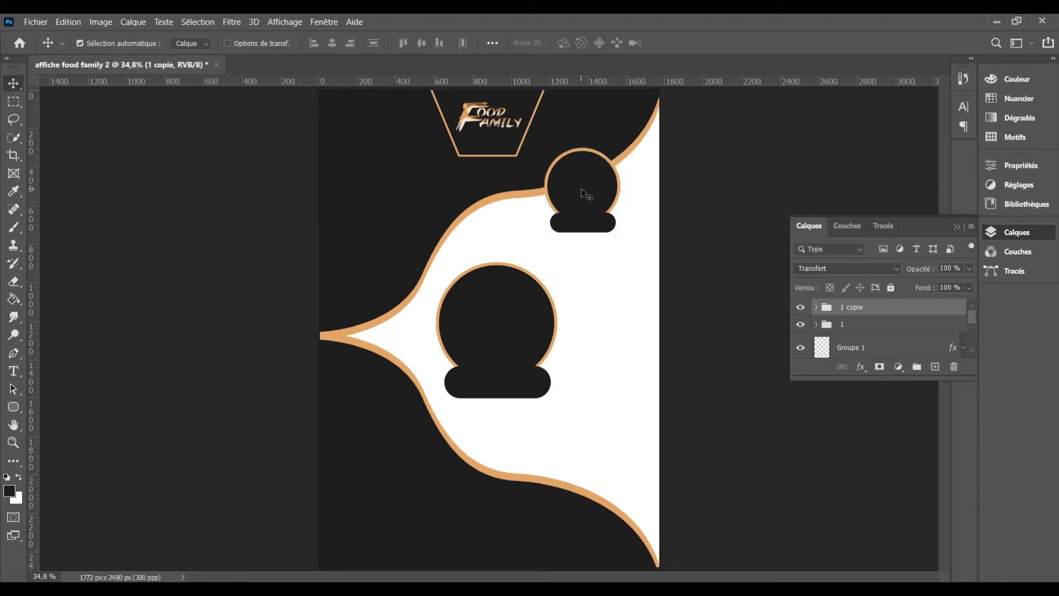
key("ctrl+alt+t")
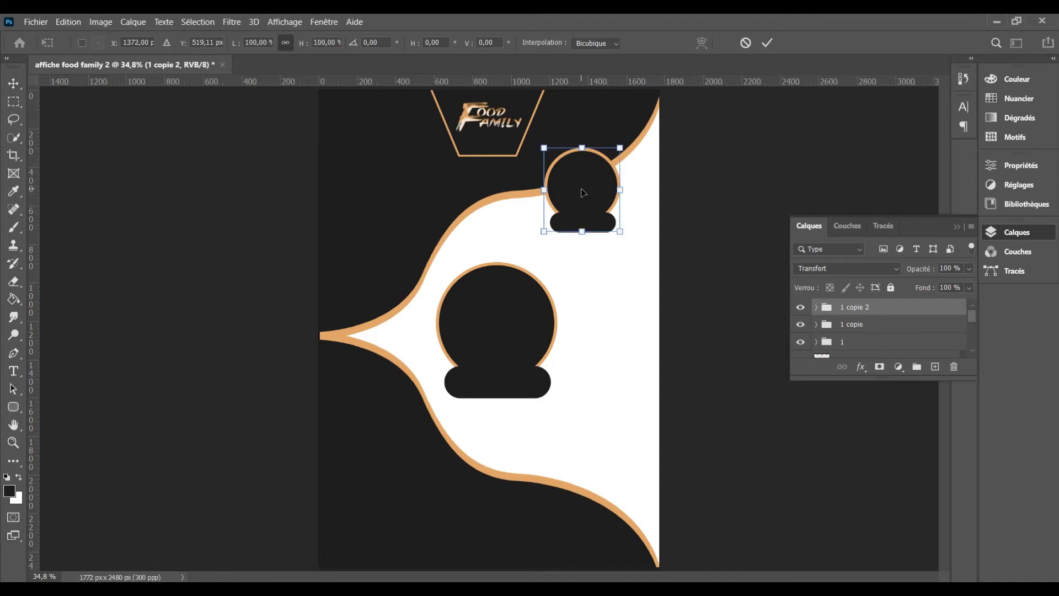
mouse_move(583, 192)
left_mouse_down()
mouse_move(397, 224)
mouse_move(432, 229)
left_mouse_up()
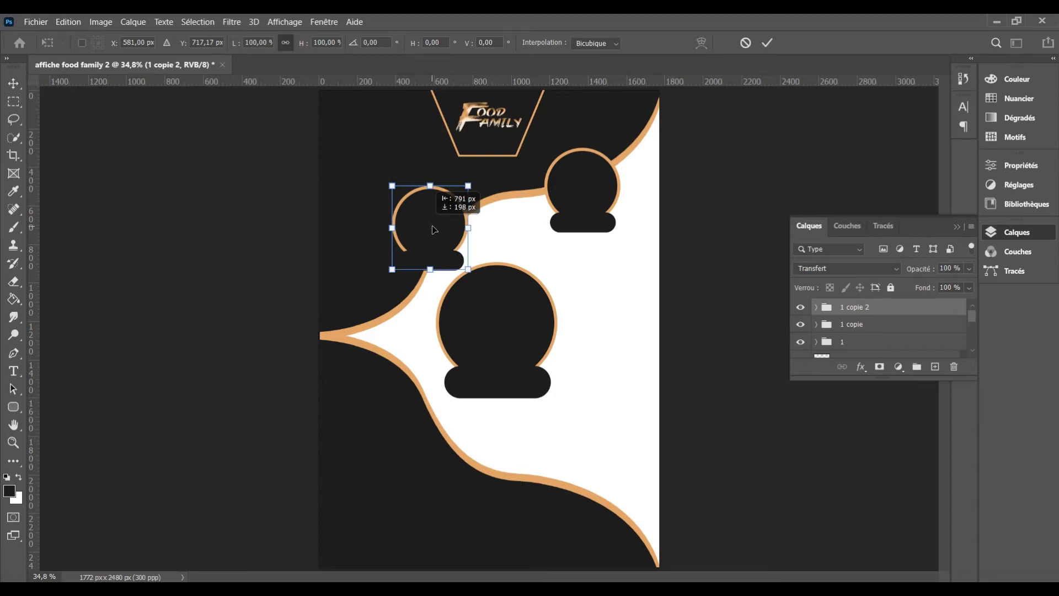
key("Return")
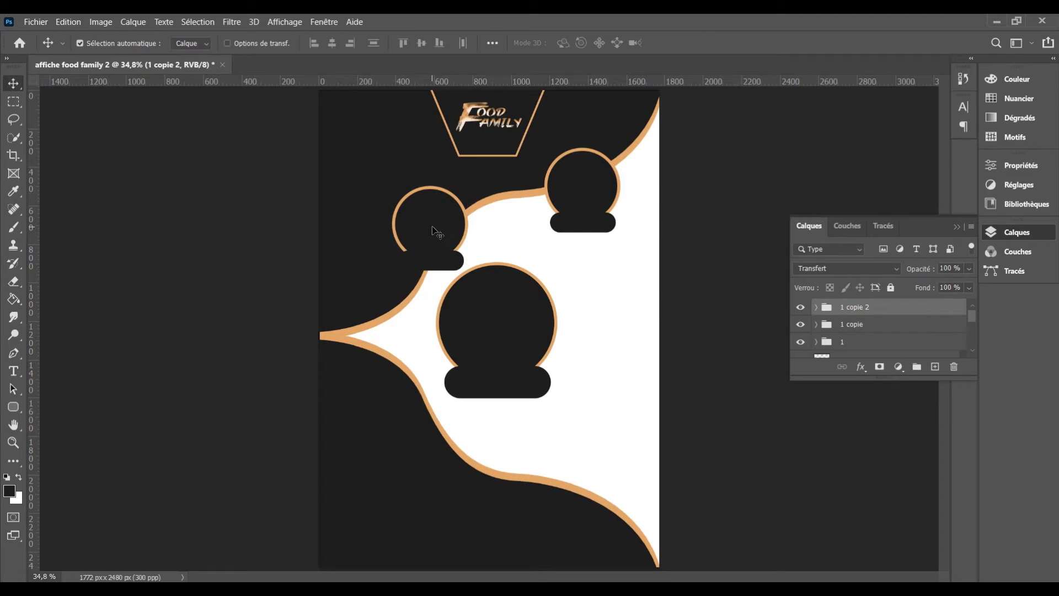
Place plate copies at the bottom-left and bottom-middle of the poster
key("ctrl+j")
key("ctrl+t")
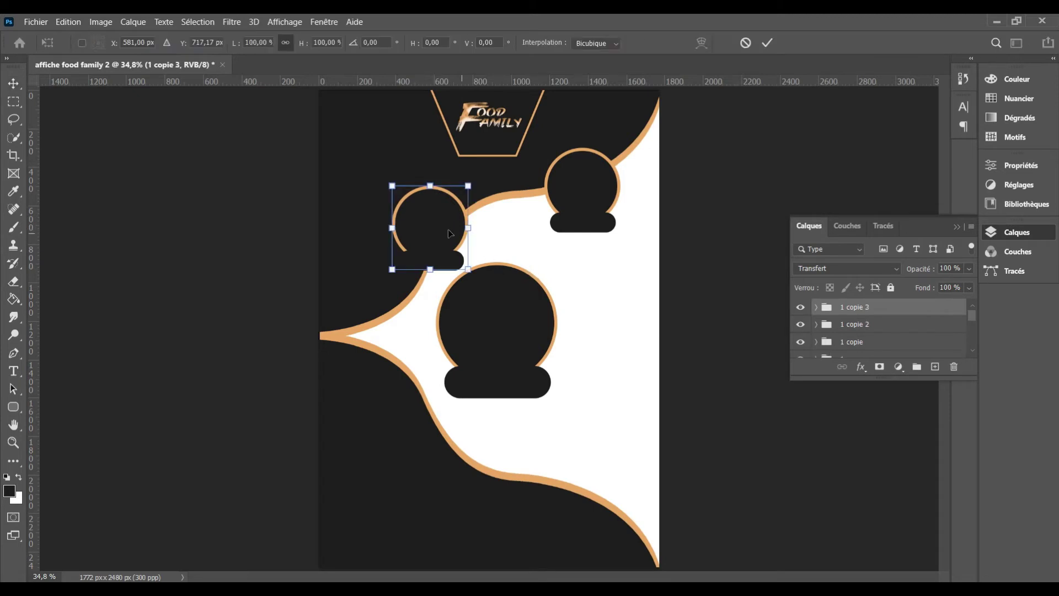
left_click_drag(444, 231, 449, 431)
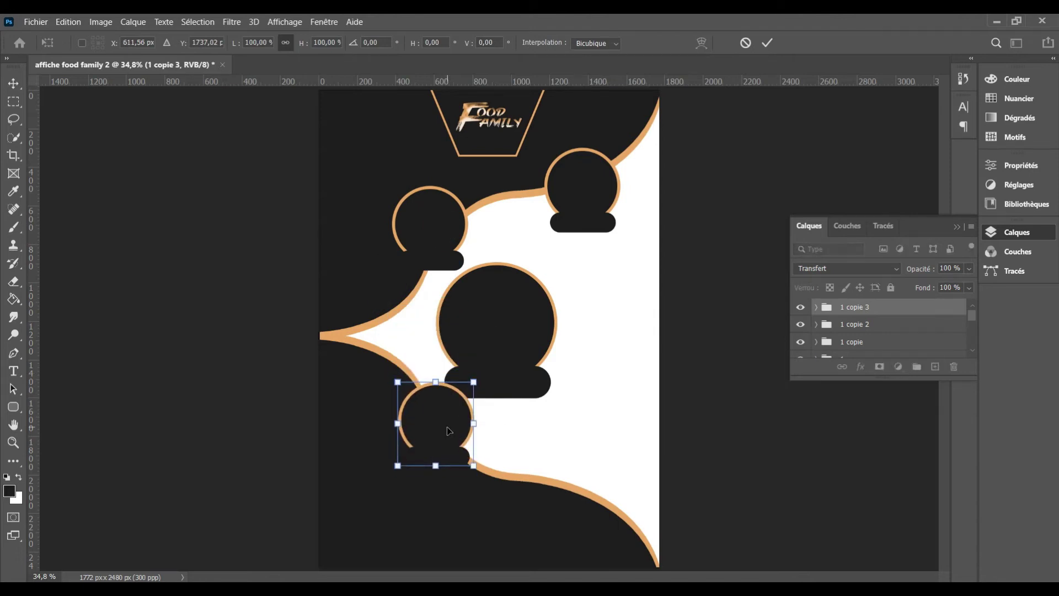
mouse_move(449, 432)
left_mouse_down()
mouse_move(414, 479)
mouse_move(402, 474)
left_mouse_up()
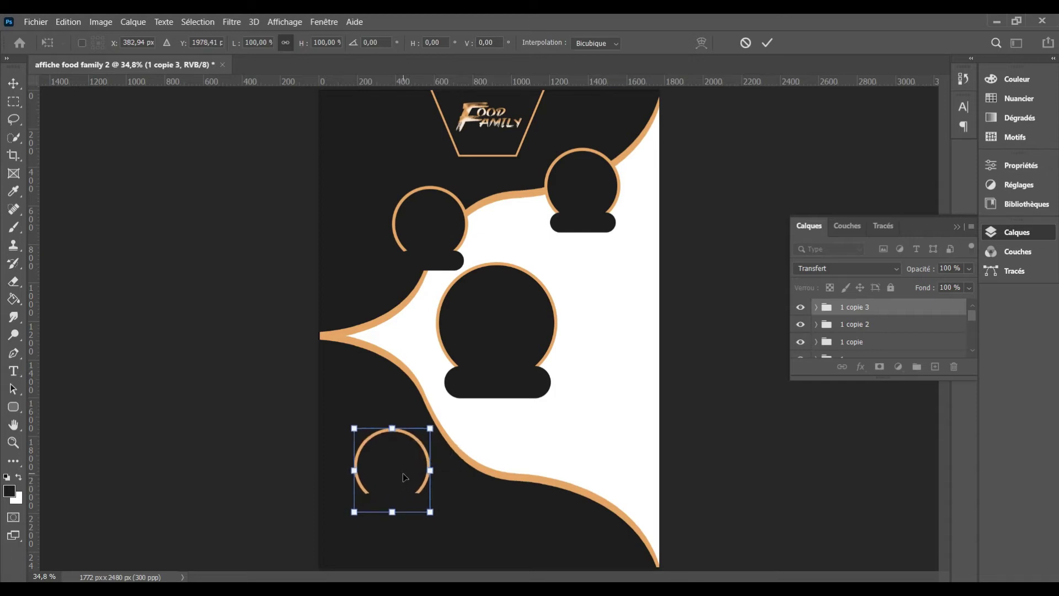
key("Return")
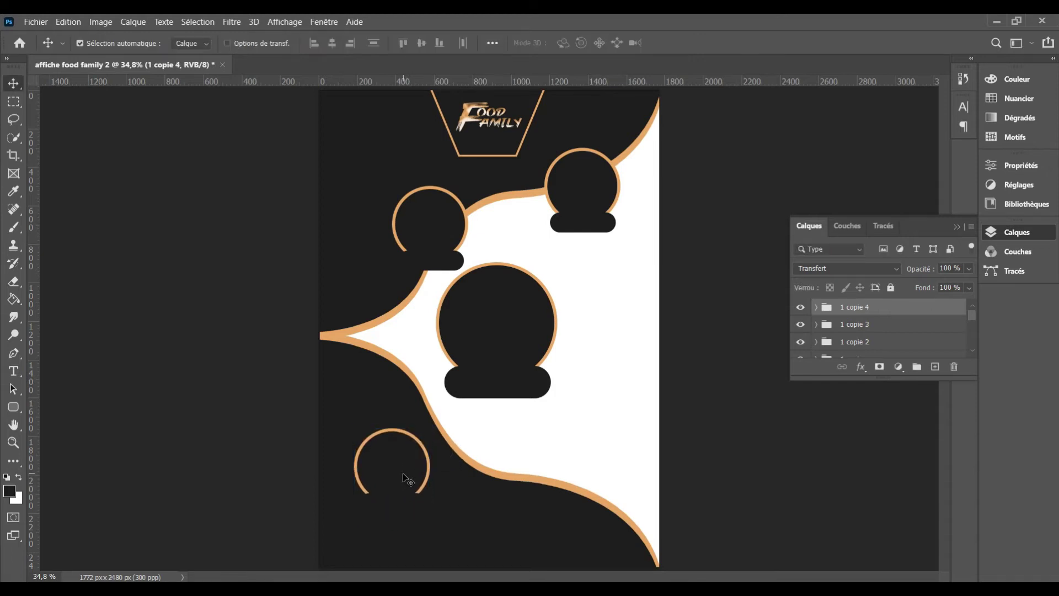
key("ctrl+t")
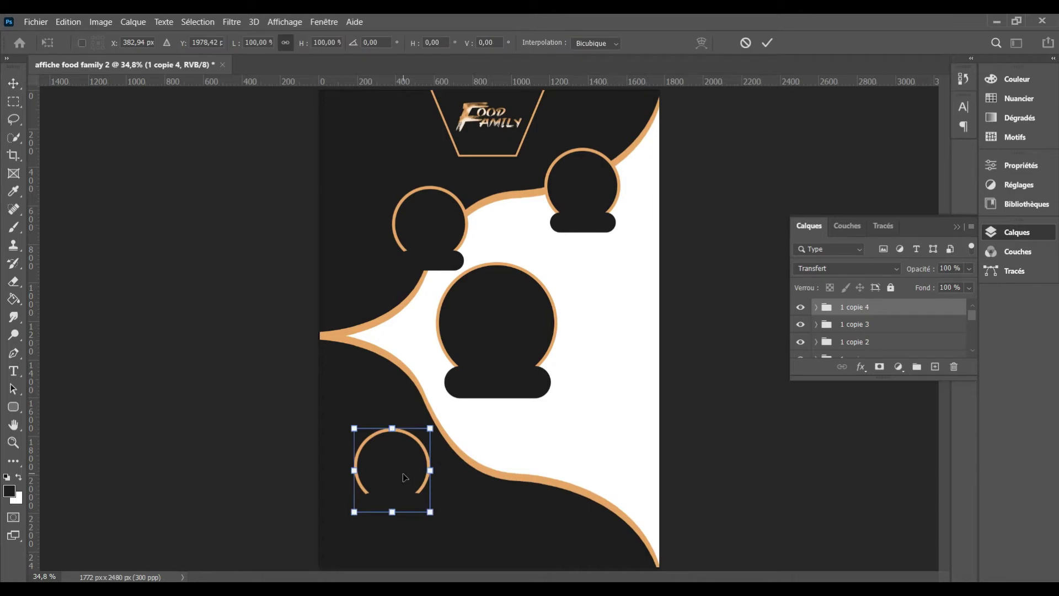
left_click_drag(405, 478, 515, 483)
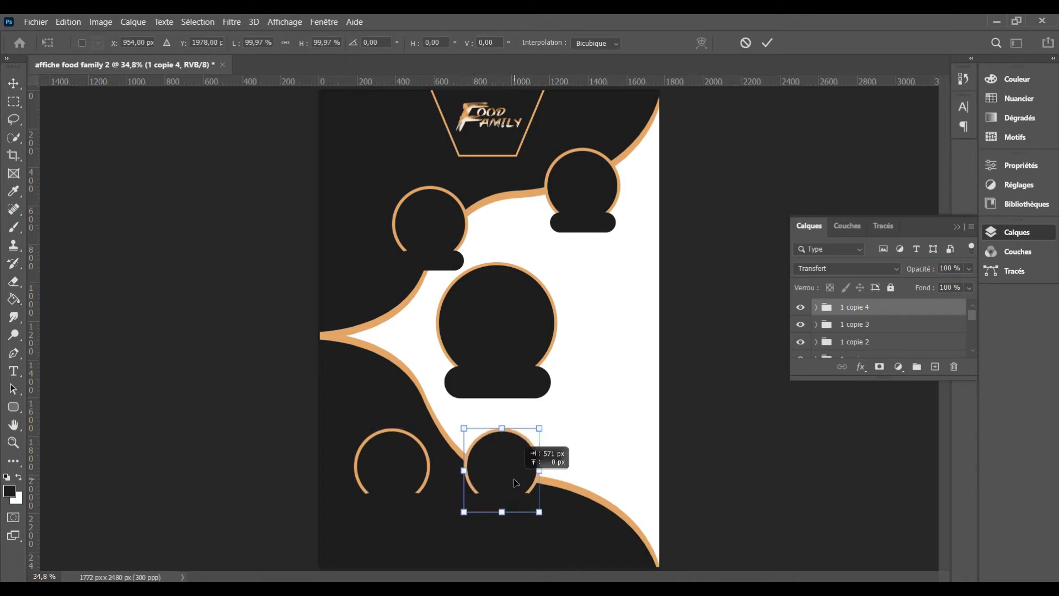
key("Return")
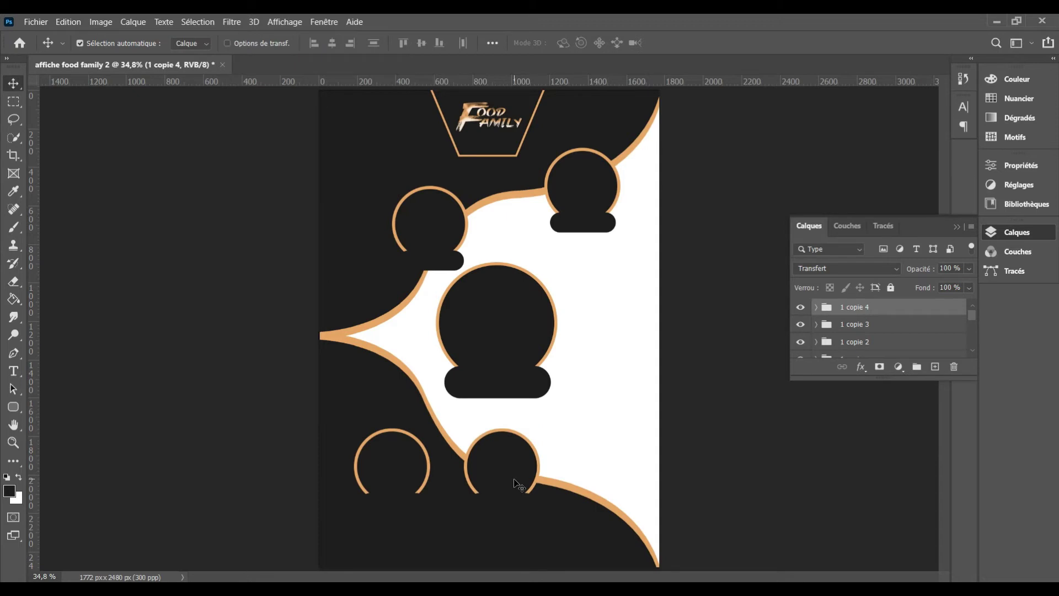
Add a bottom-right plate copy and nudge the bottom-middle plate slightly left
key("ctrl+t")
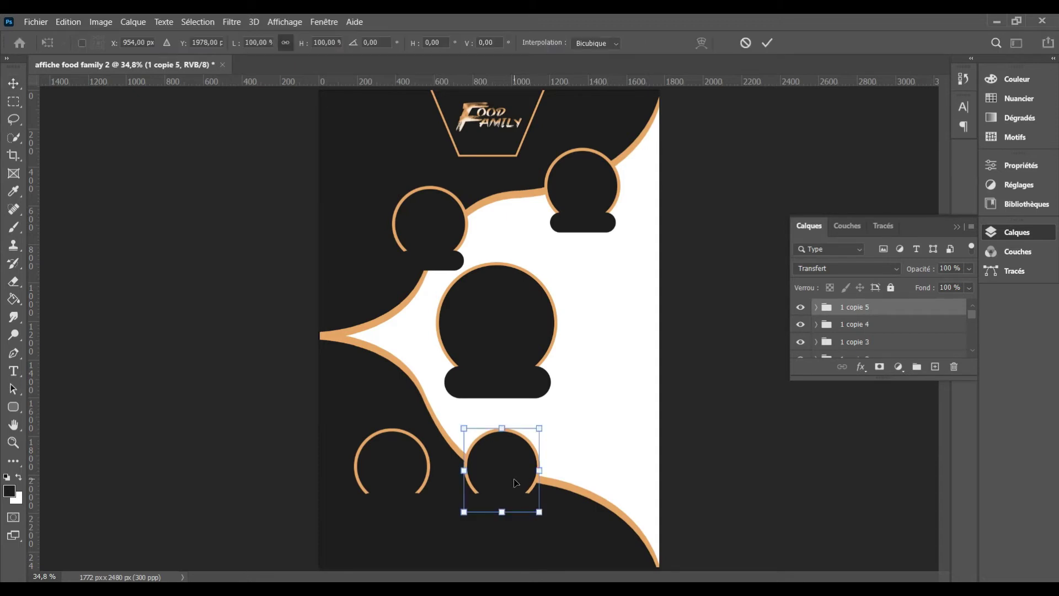
key("Return")
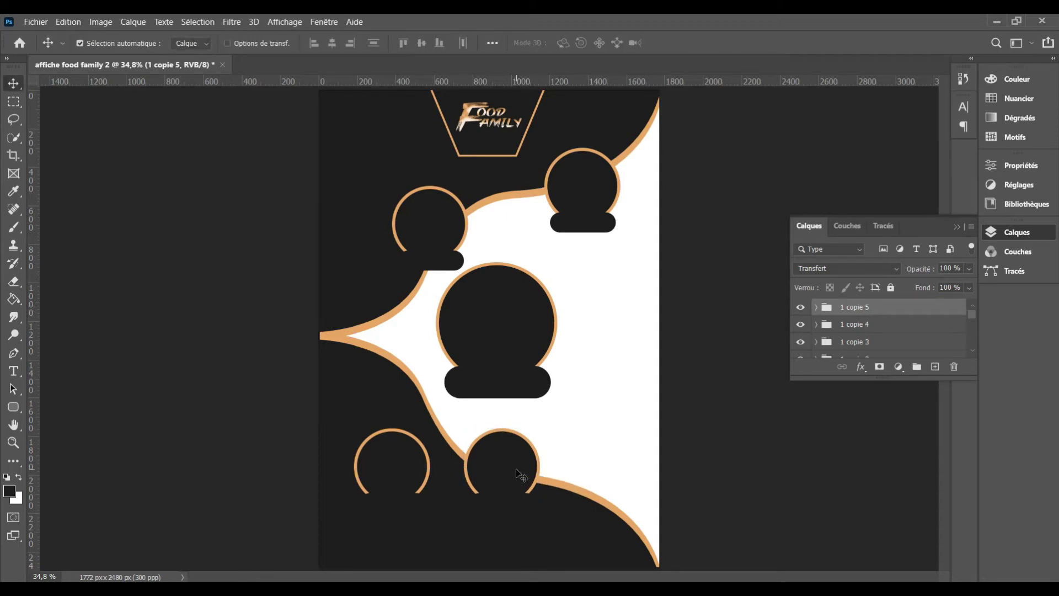
key("ctrl+t")
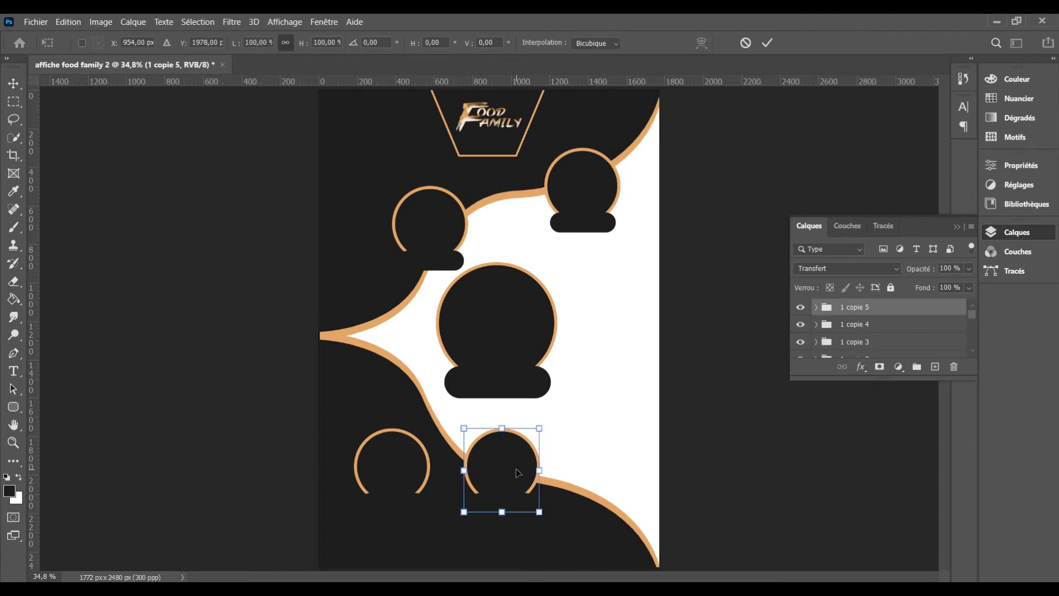
left_click_drag(518, 472, 614, 469)
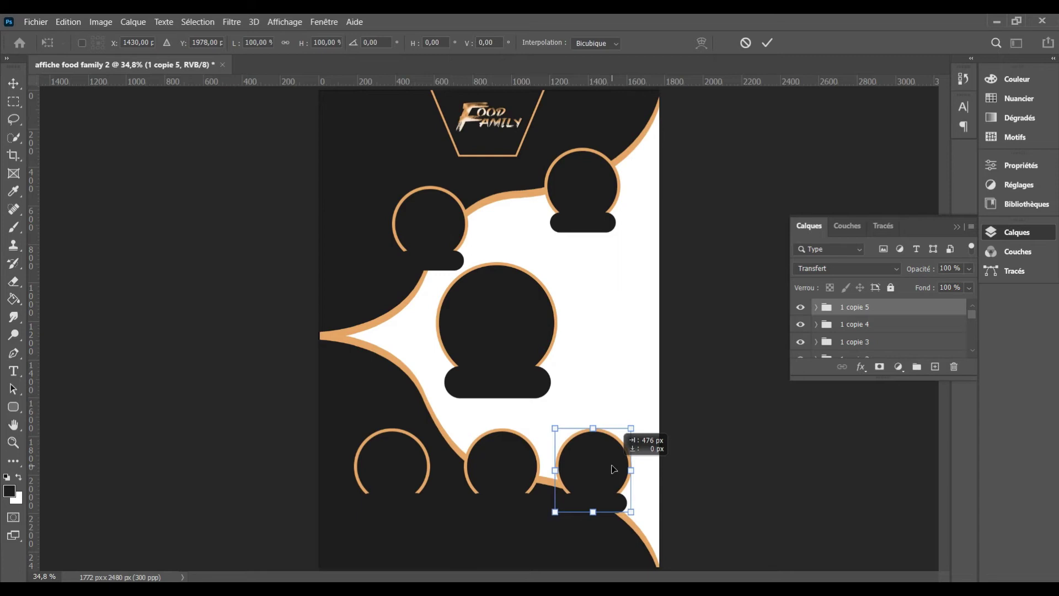
key("Return")
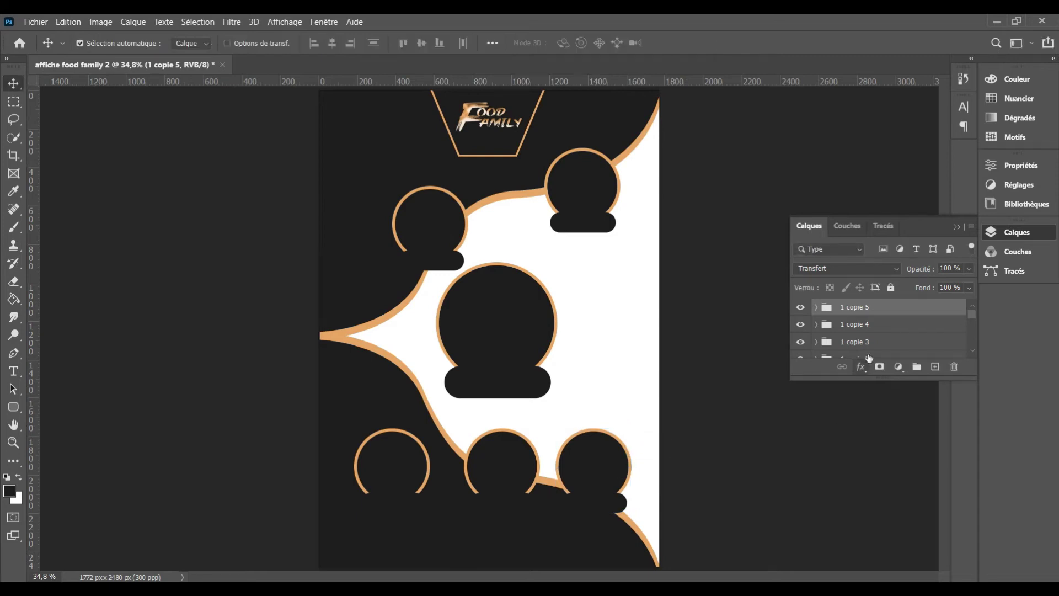
left_click(881, 329)
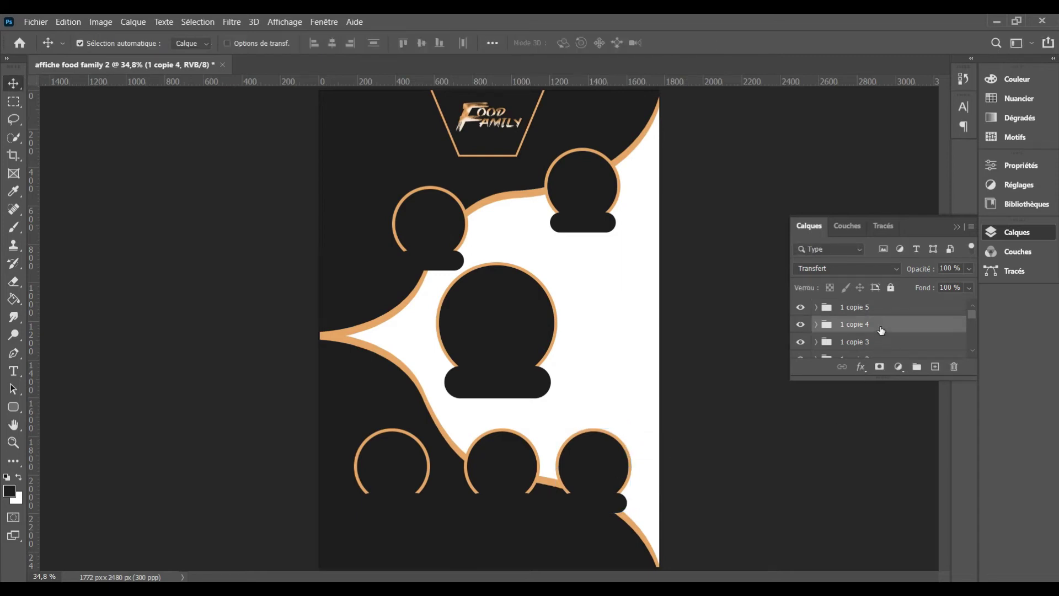
key("shift+Left")
key("shift+Left")
key("shift+Left")
key("shift+Left")
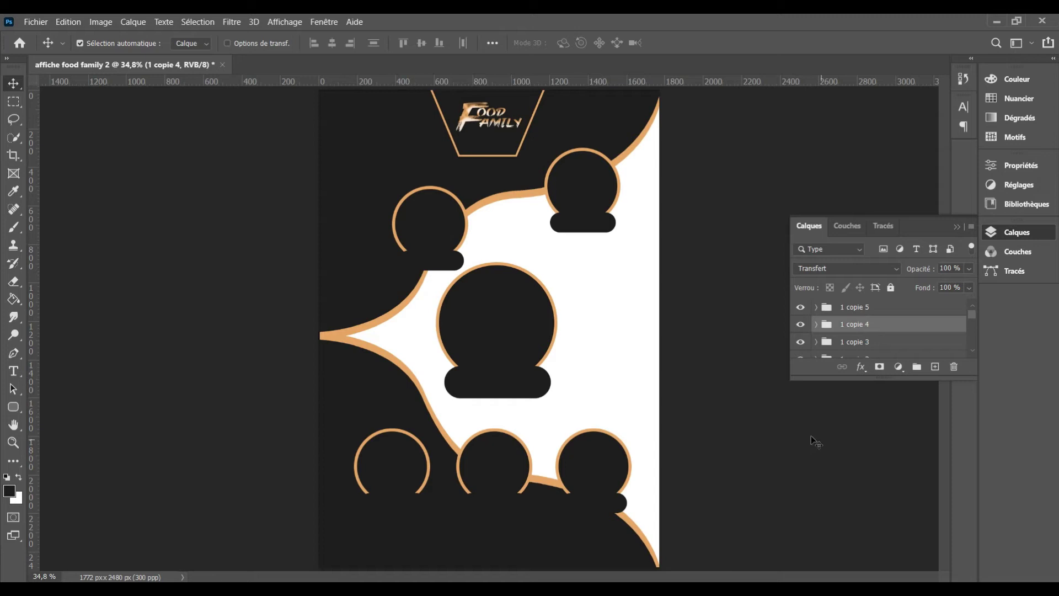
Fill the bottom-right plate's pill base with the tan edge colour sampled from the poster
left_click(598, 506)
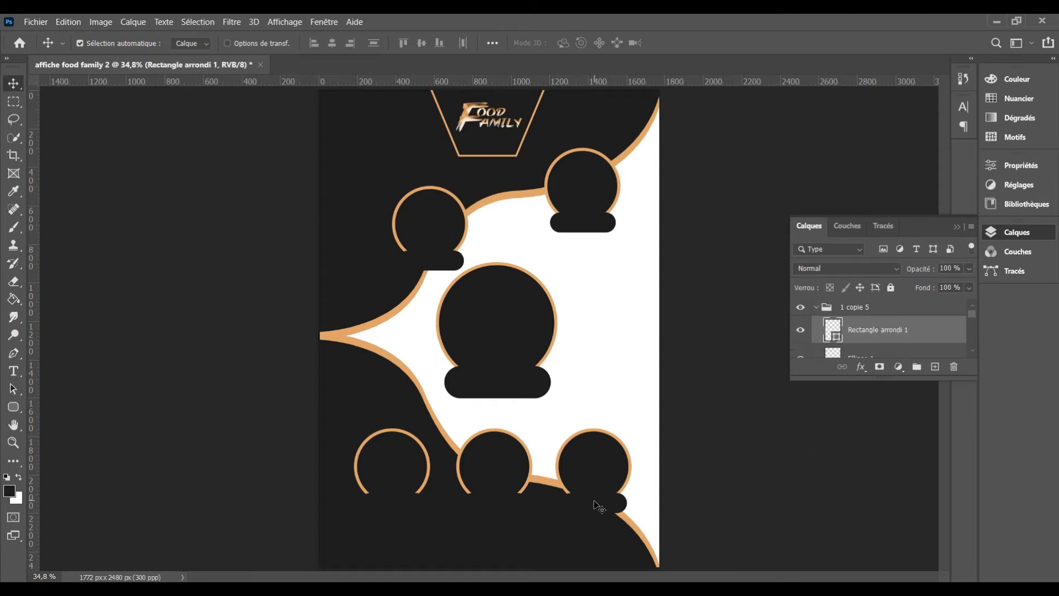
double_click(838, 339)
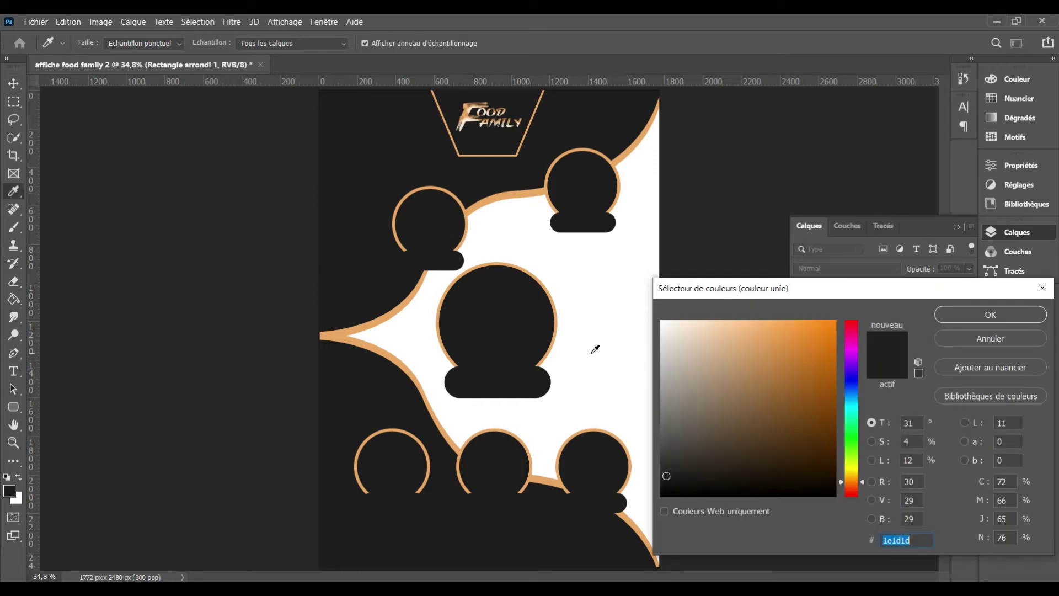
left_click(593, 351)
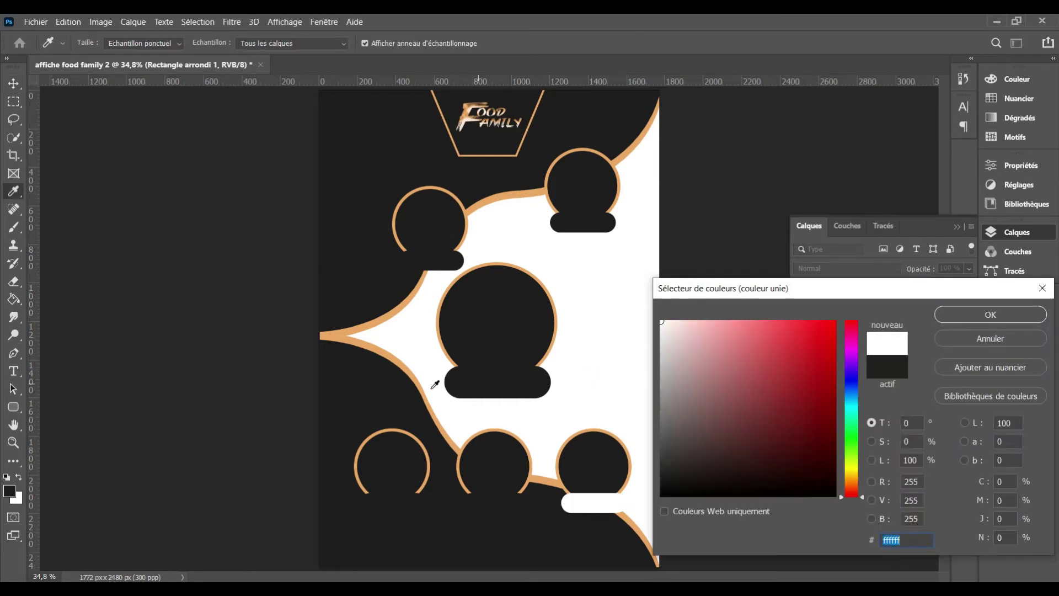
left_click(348, 334)
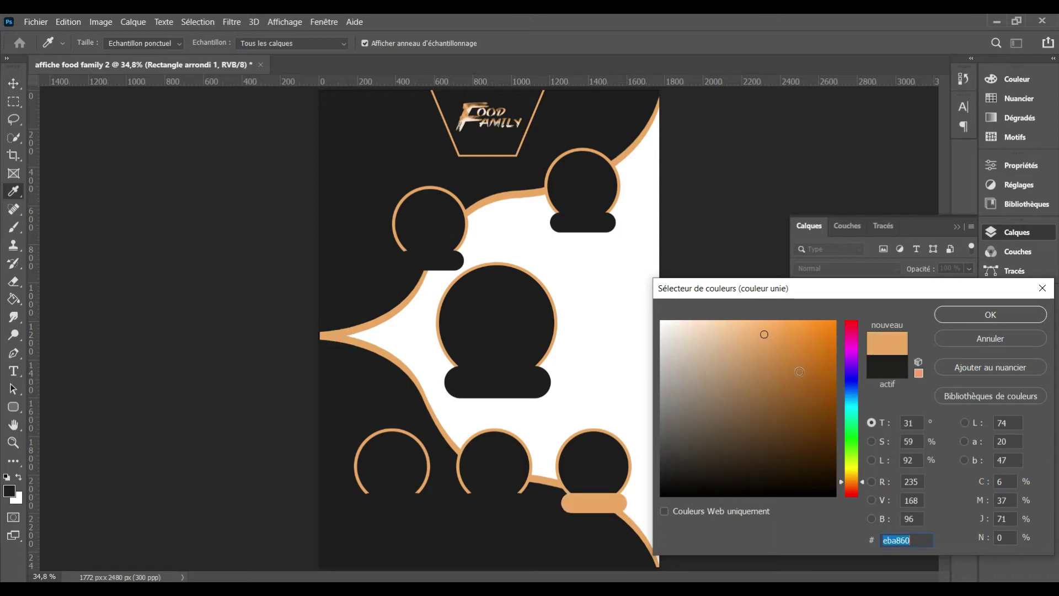
left_click(972, 312)
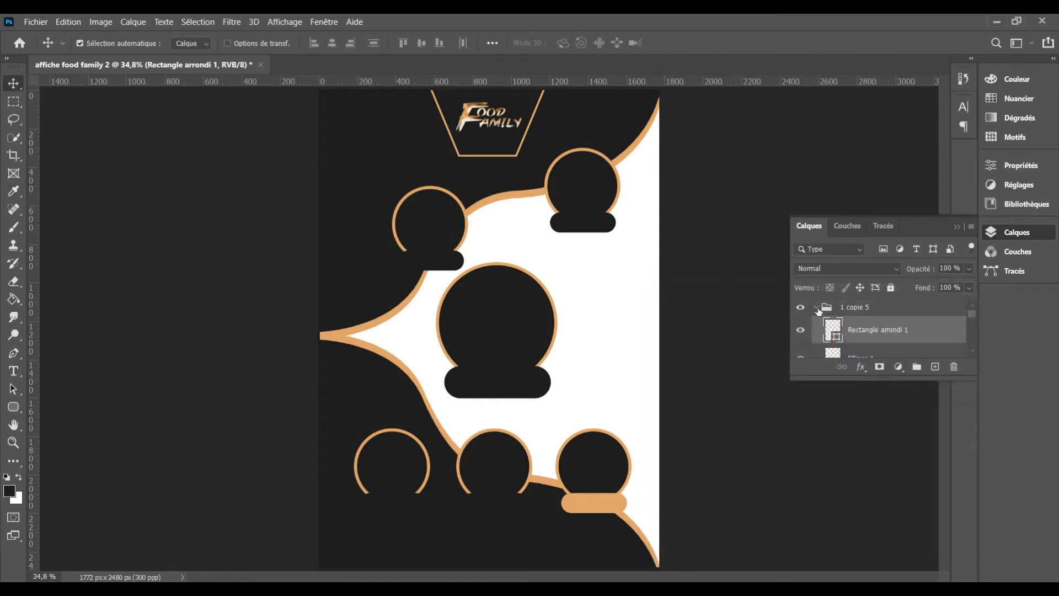
left_click(816, 308)
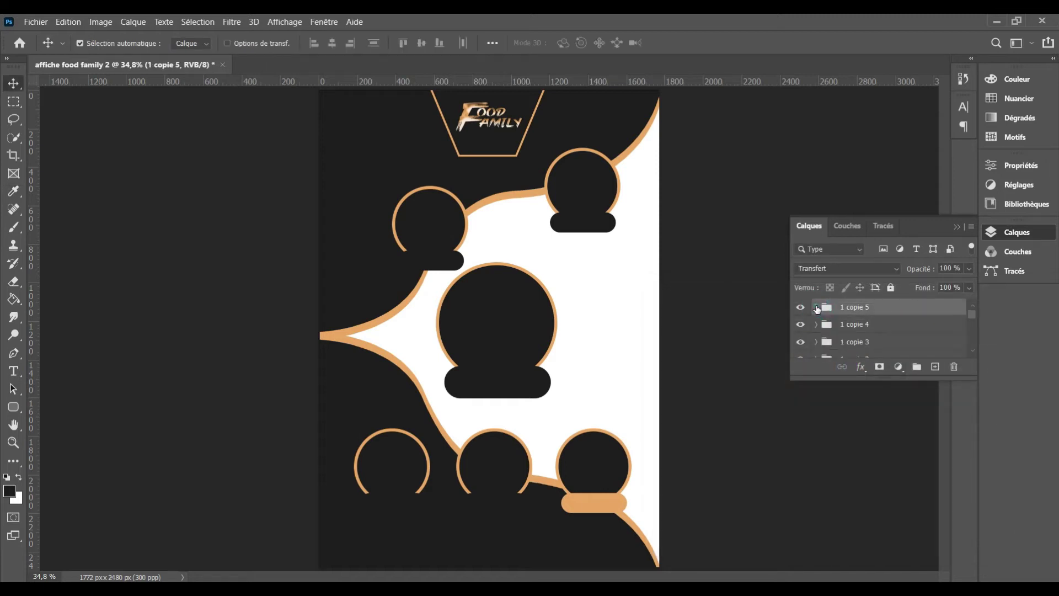
Fill the bottom-middle plate's pill base with the sampled tan colour
left_click(488, 507)
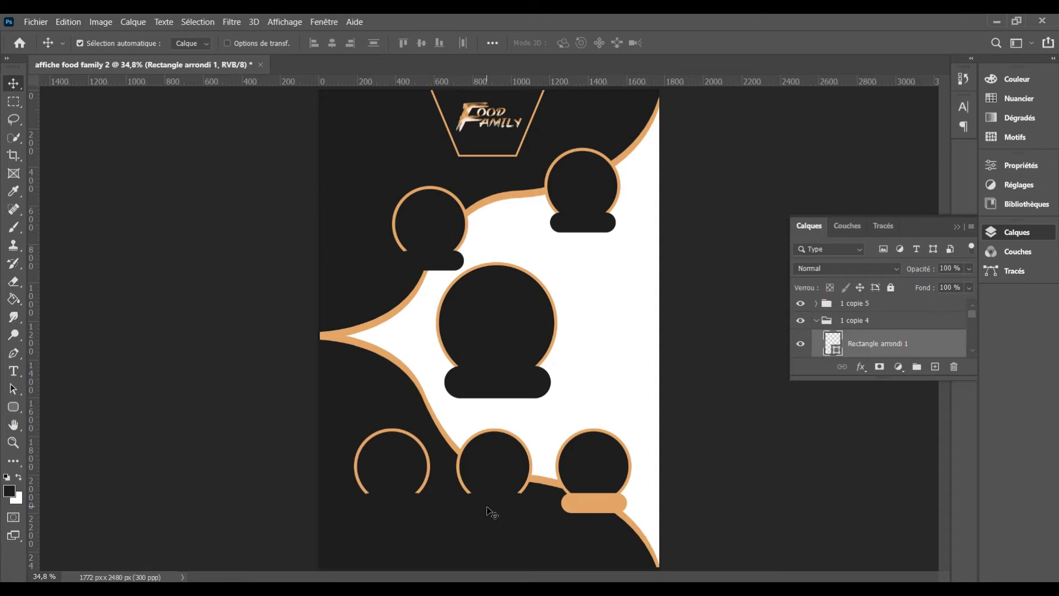
double_click(836, 356)
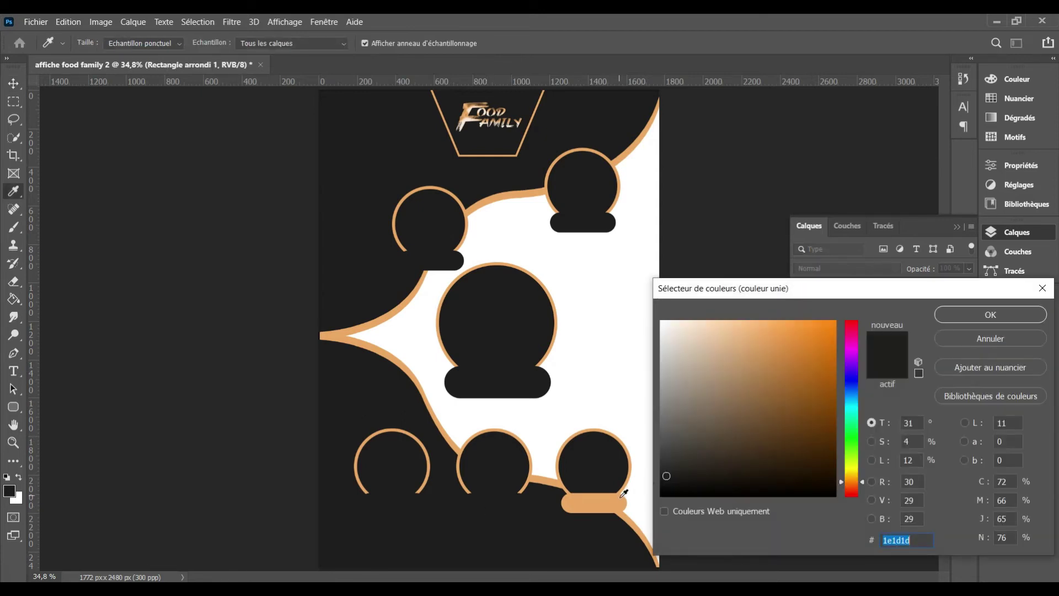
left_click(624, 495)
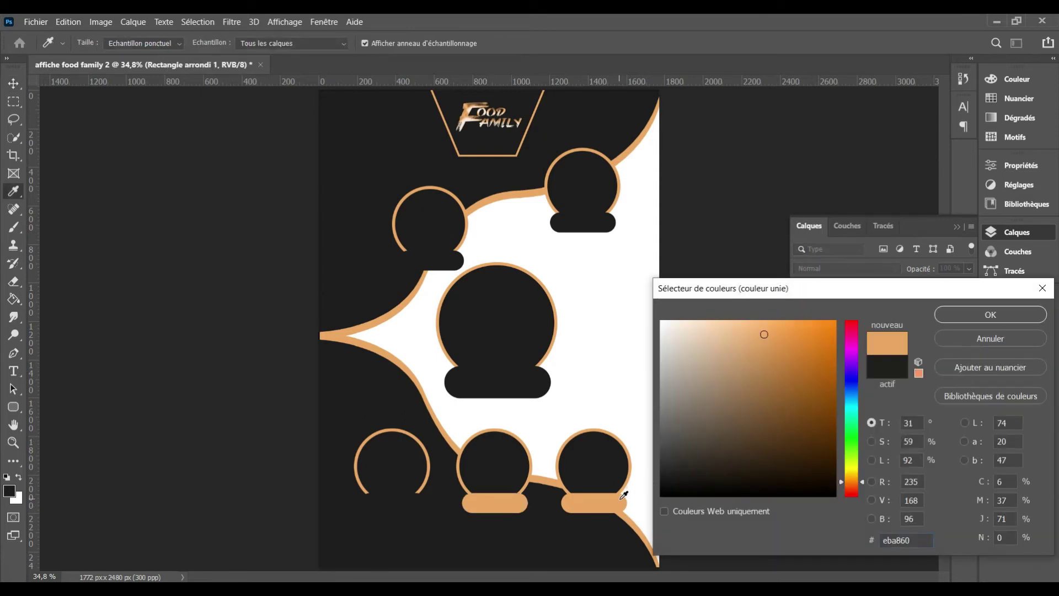
left_click(952, 321)
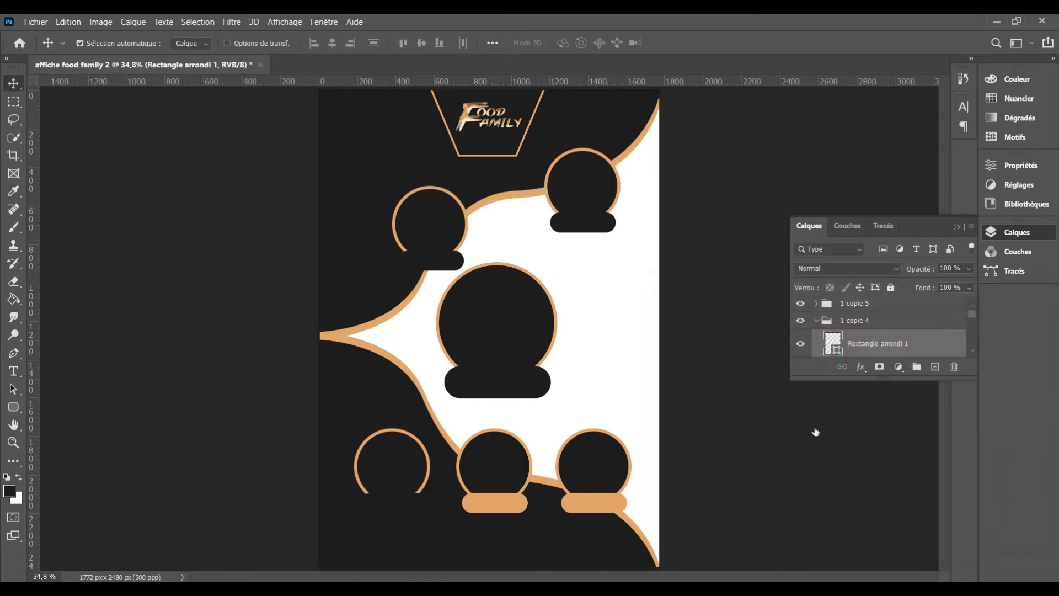
left_click(817, 321)
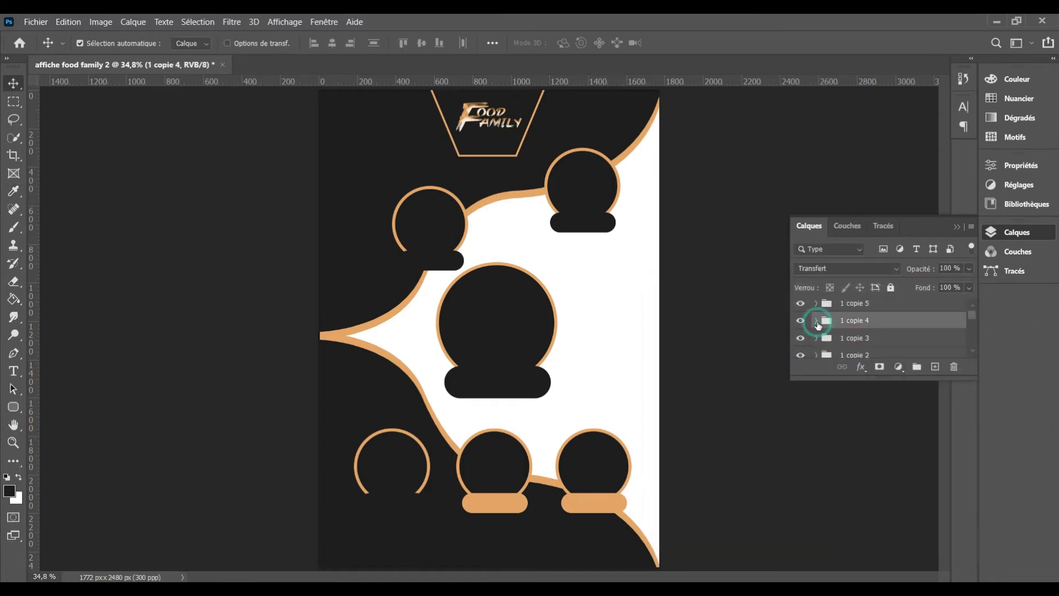
Fill the bottom-left pill base with tan #eba860 sampled from a neighbouring pill
left_click(422, 513)
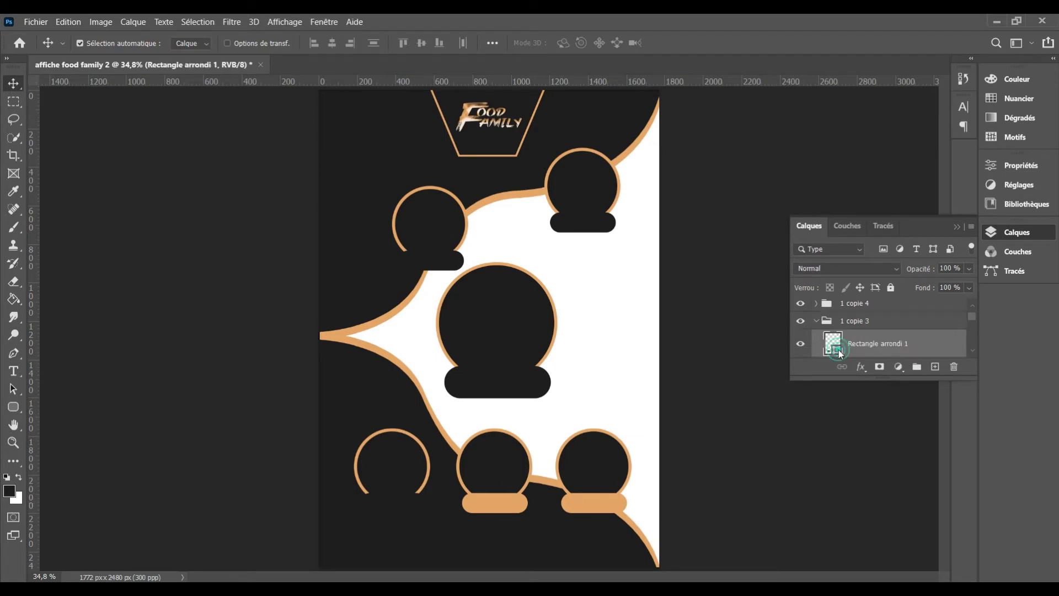
double_click(839, 350)
left_click(525, 499)
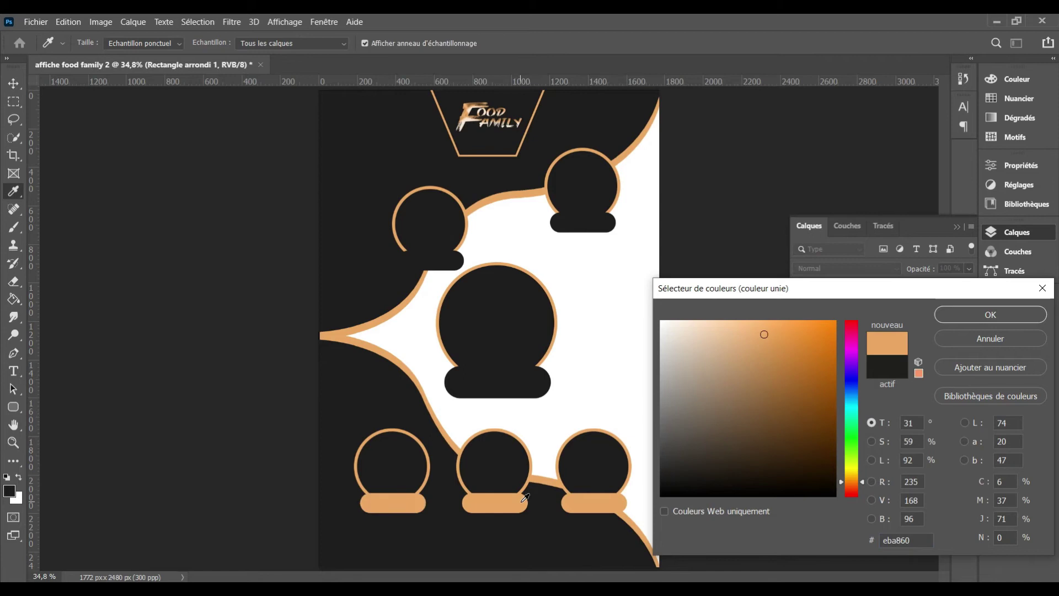
left_click(950, 318)
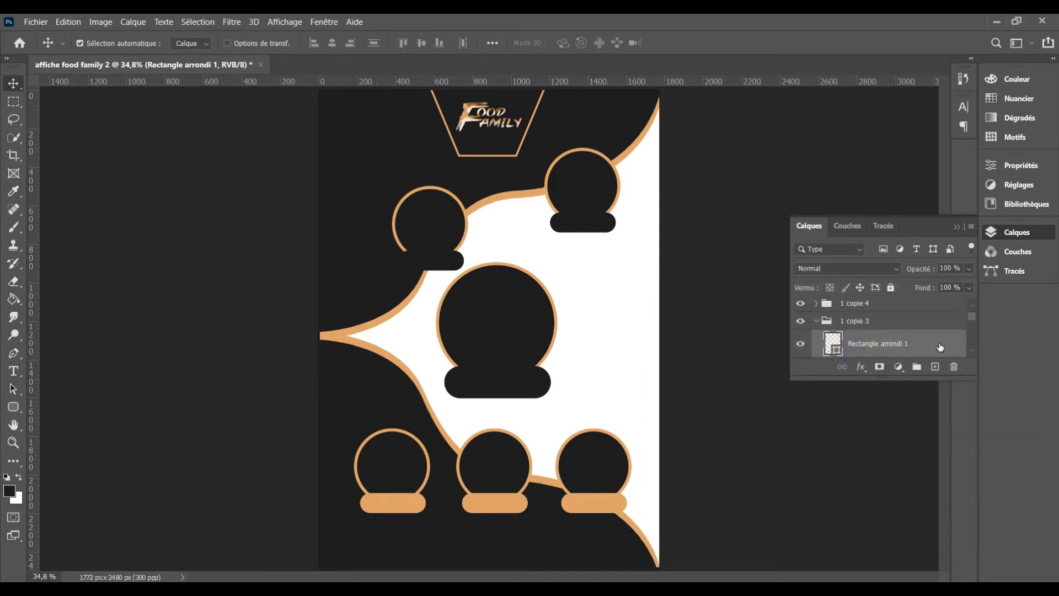
Give the bottom-left pill a Biseautage & estampage with 209% depth and 133 px size
double_click(941, 346)
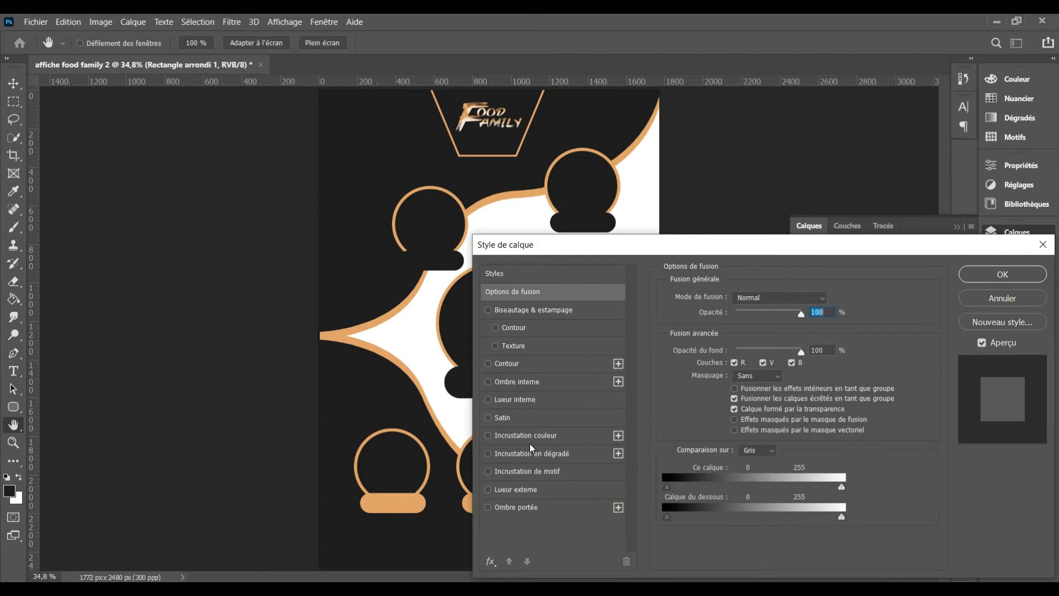
left_click(488, 311)
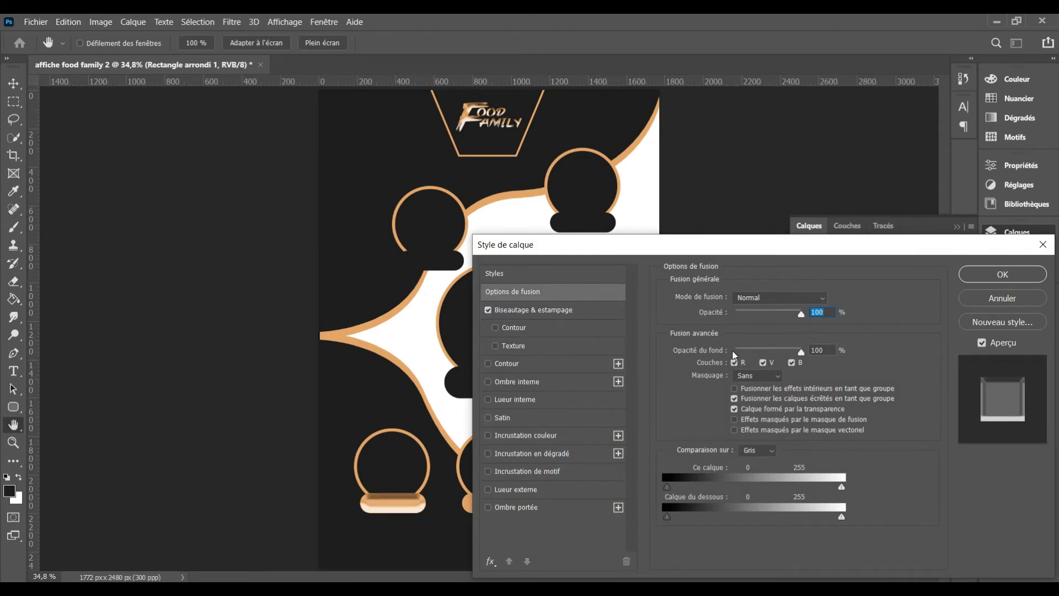
left_click(587, 314)
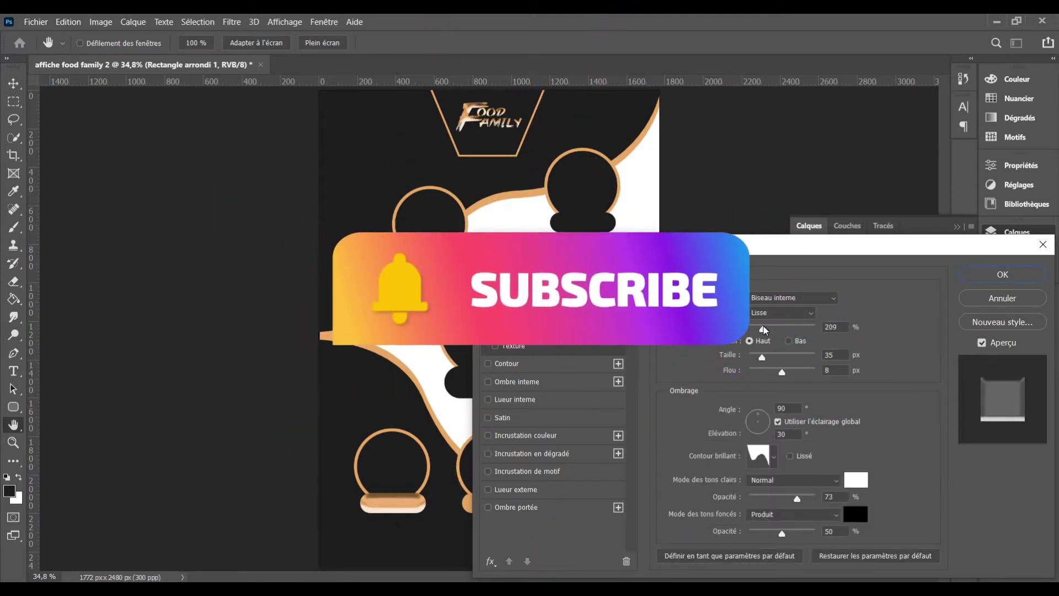
mouse_move(769, 330)
left_mouse_down()
mouse_move(755, 359)
mouse_move(788, 360)
left_mouse_up()
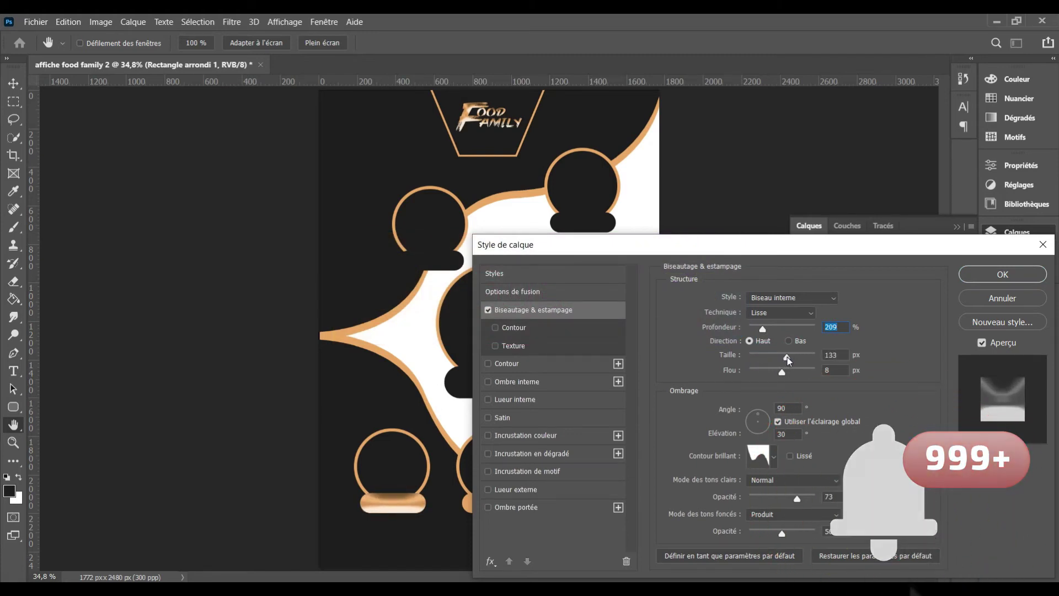
left_click(787, 357)
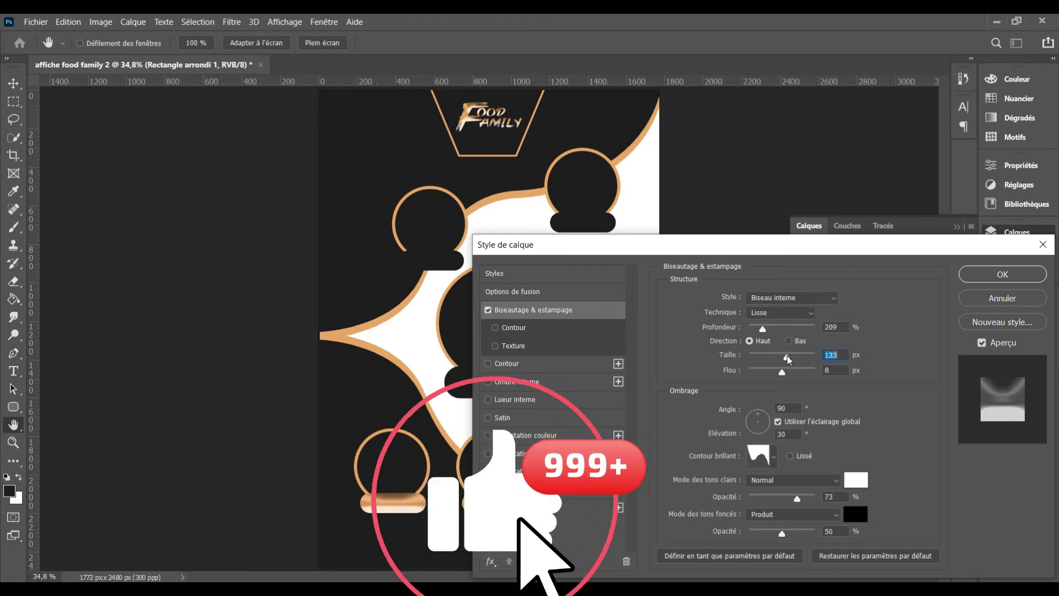
left_click(998, 276)
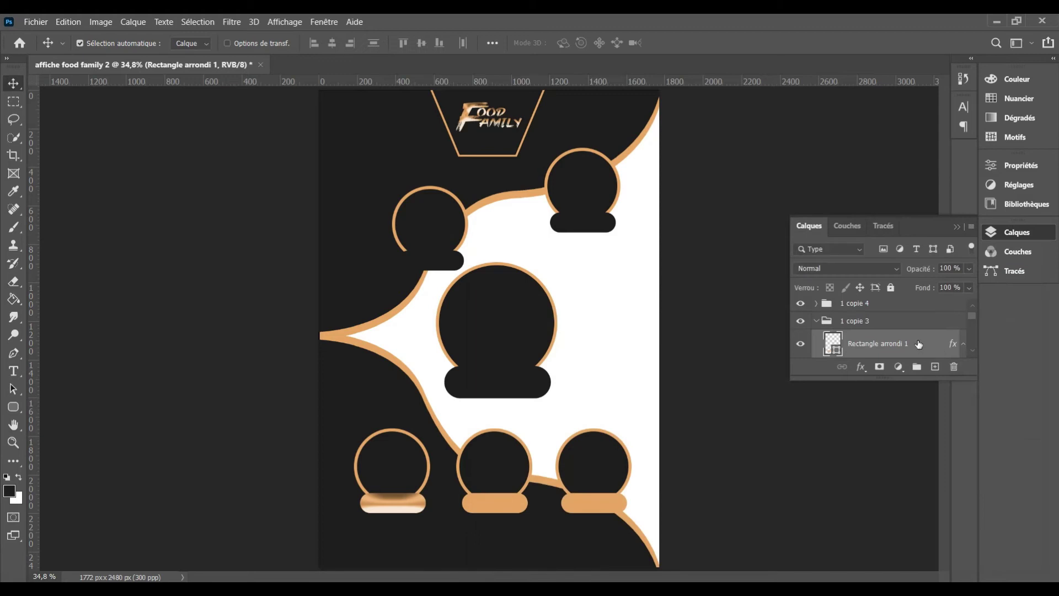
Copy the bevelled pill's layer style and paste it onto the middle pill in 1 copie 4
right_click(919, 345)
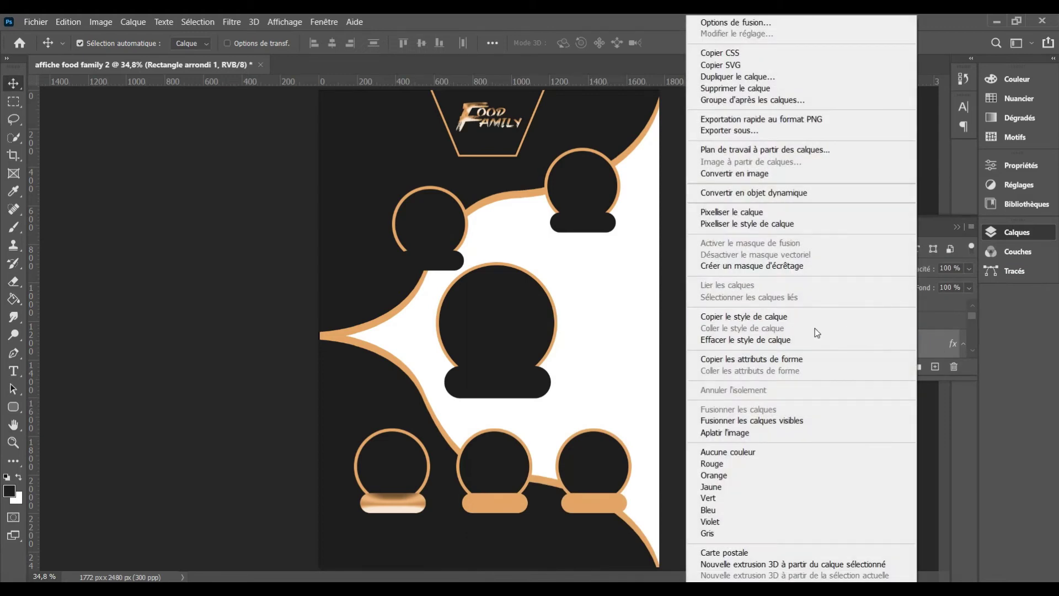
left_click(798, 322)
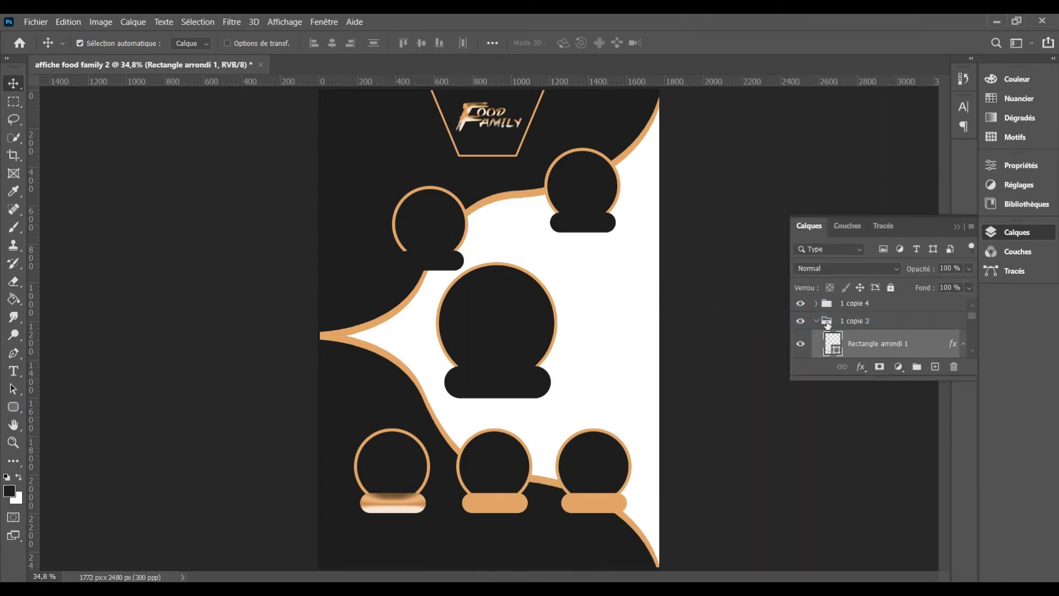
left_click(817, 323)
left_click(817, 303)
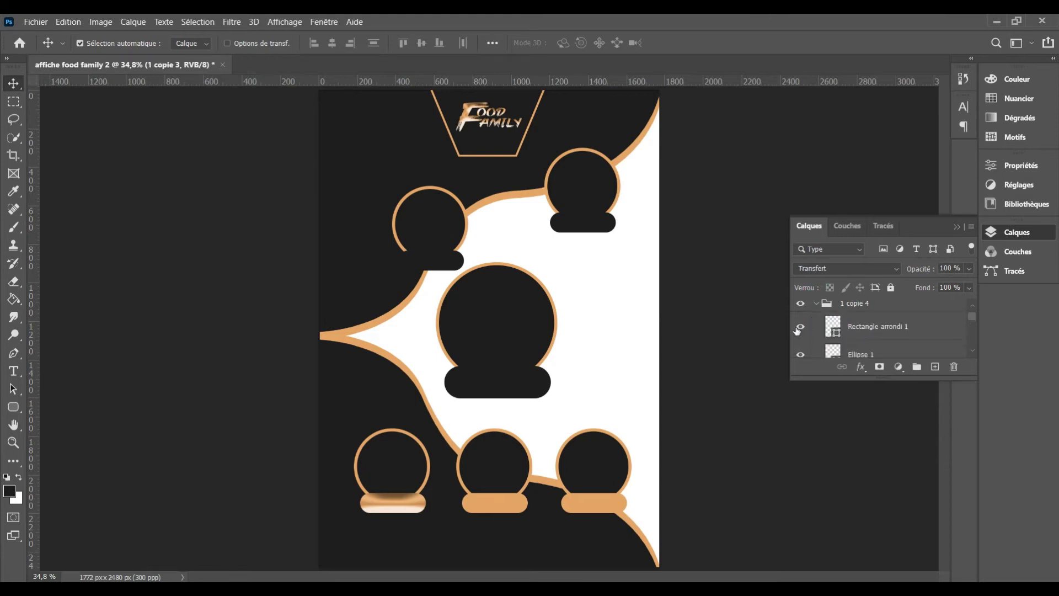
left_click(800, 327)
left_click(799, 327)
left_click(880, 332)
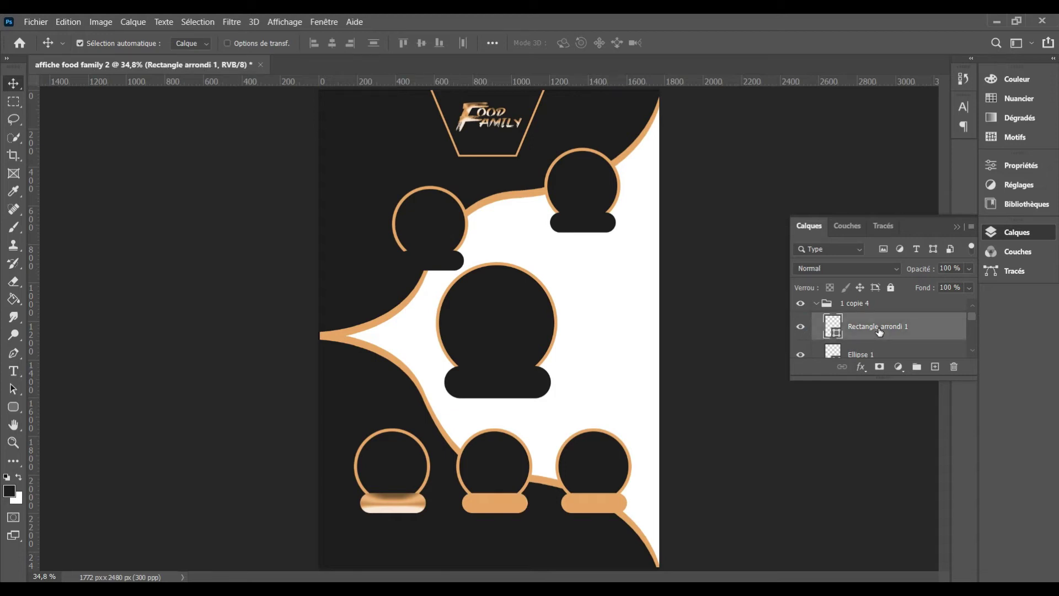
right_click(878, 329)
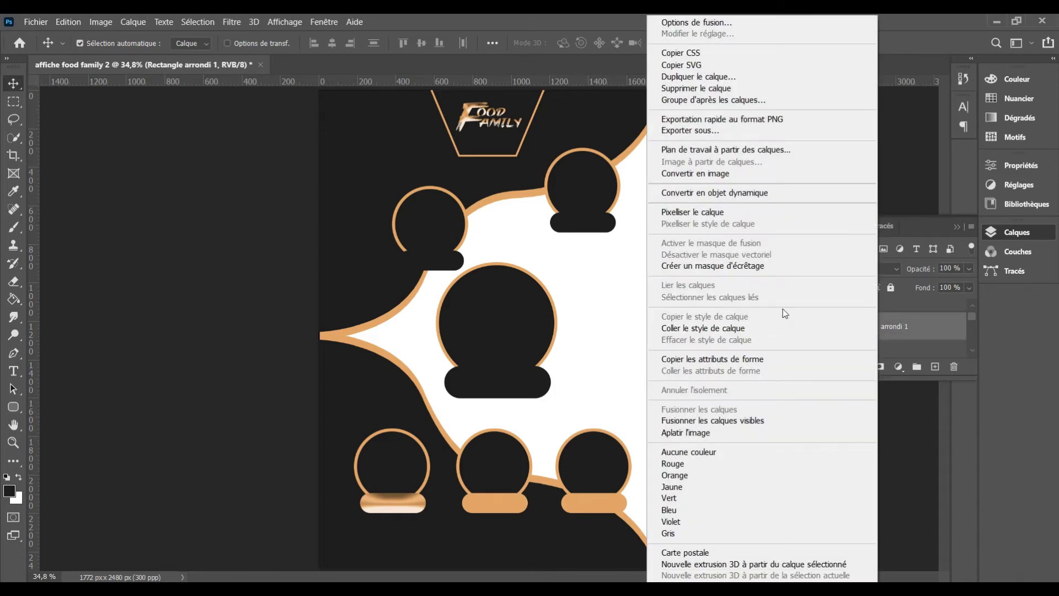
left_click(750, 330)
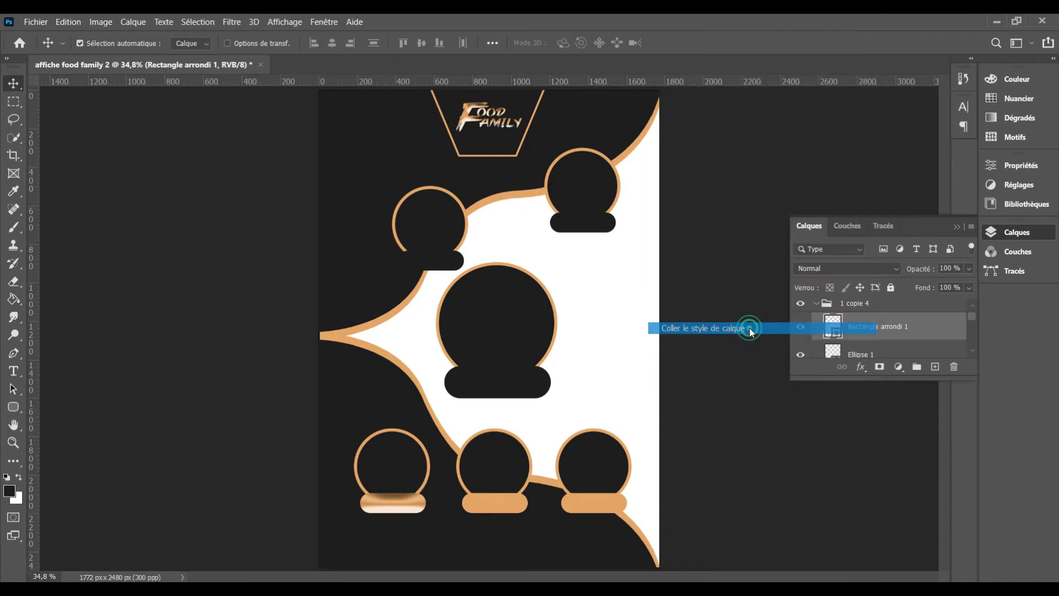
Paste the bevel style onto the right pill in 1 copie 5 and collapse its group
left_click(818, 303)
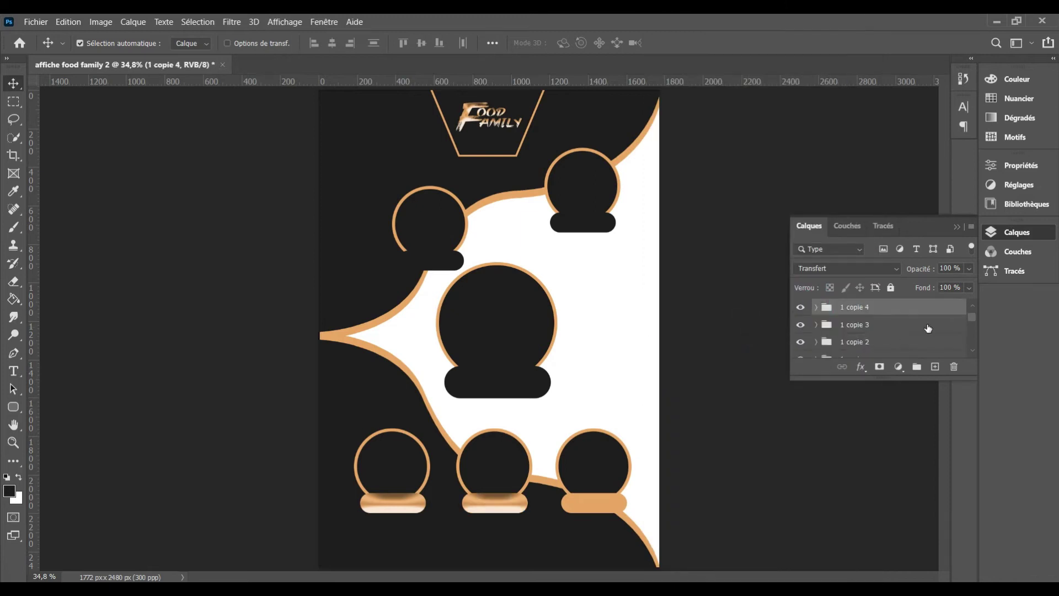
left_click(800, 342)
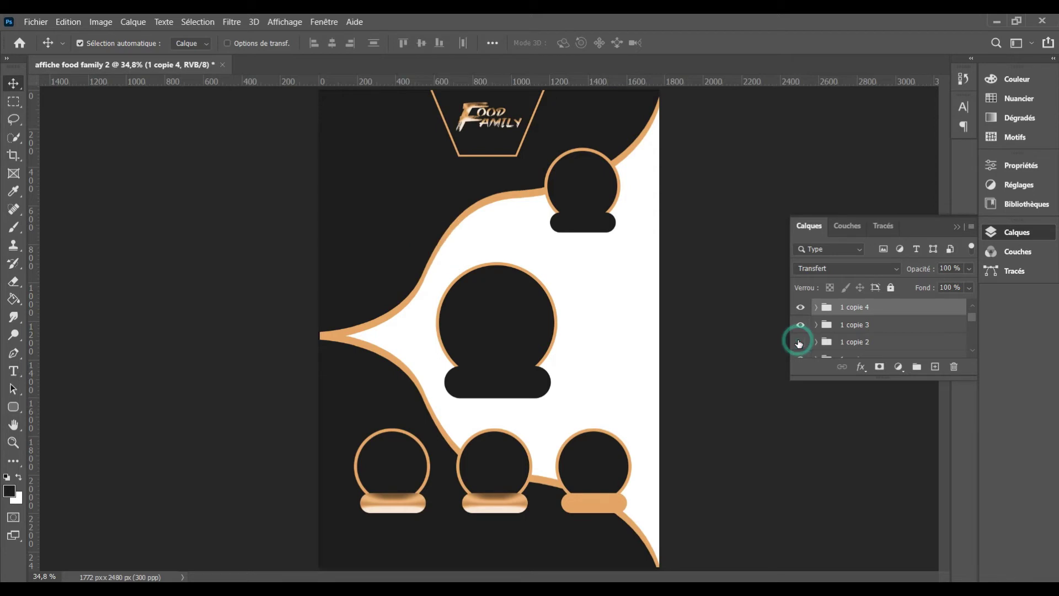
left_click(617, 508)
right_click(938, 313)
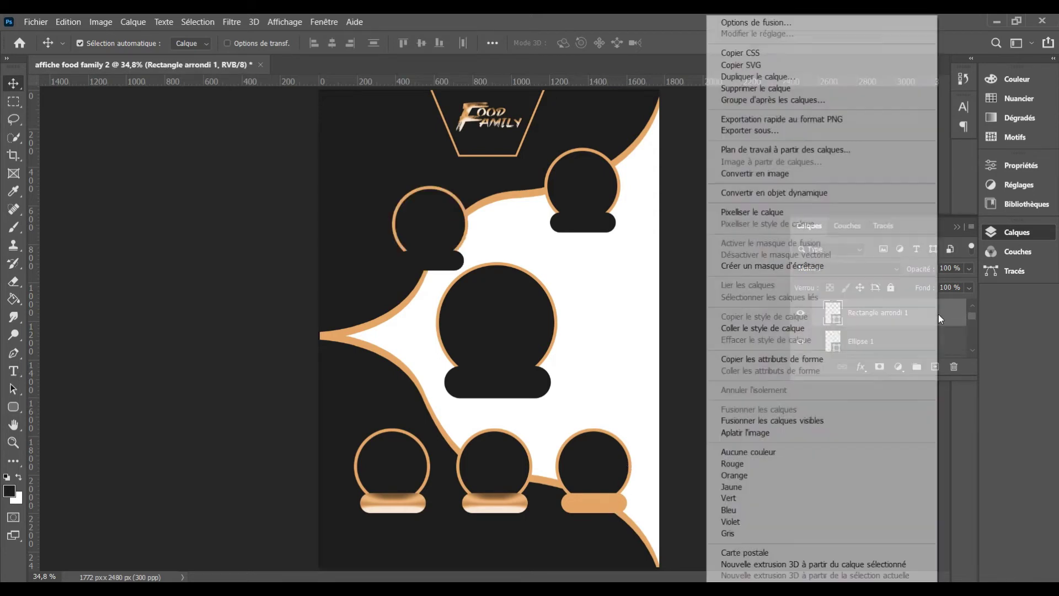
left_click(798, 331)
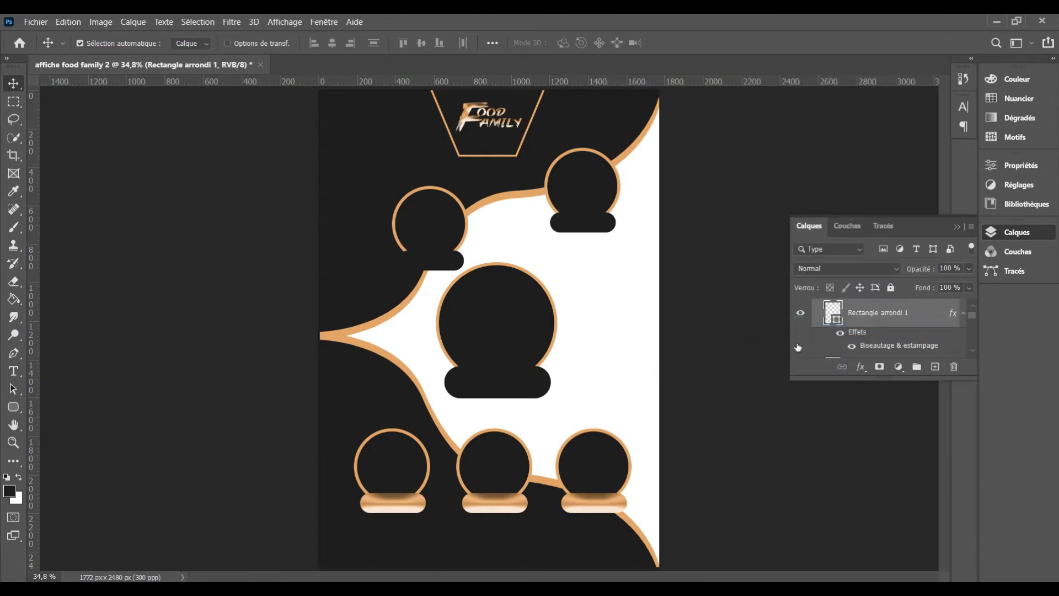
left_click(963, 317)
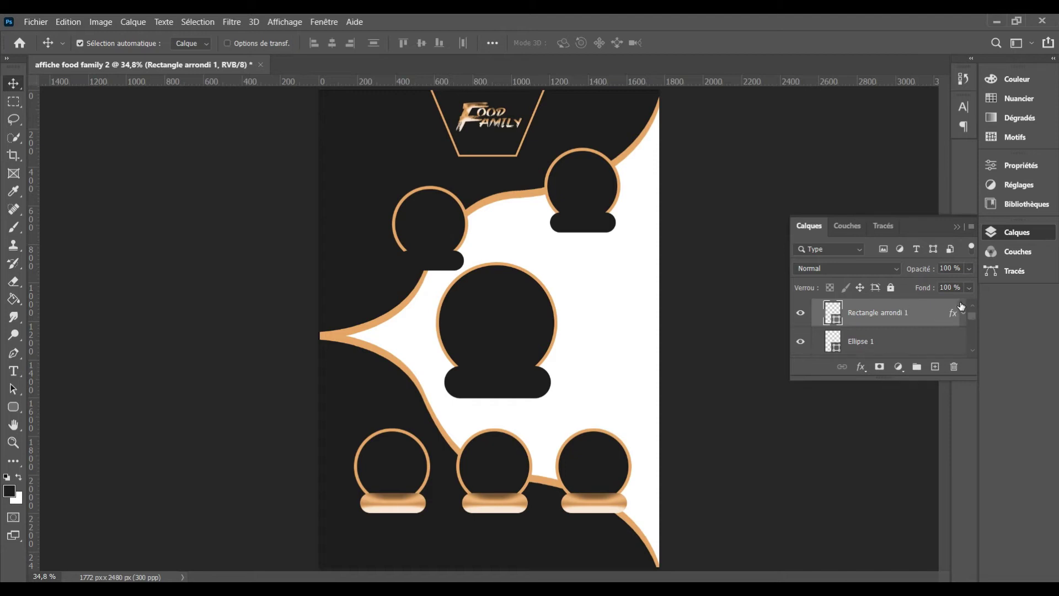
left_click(961, 308)
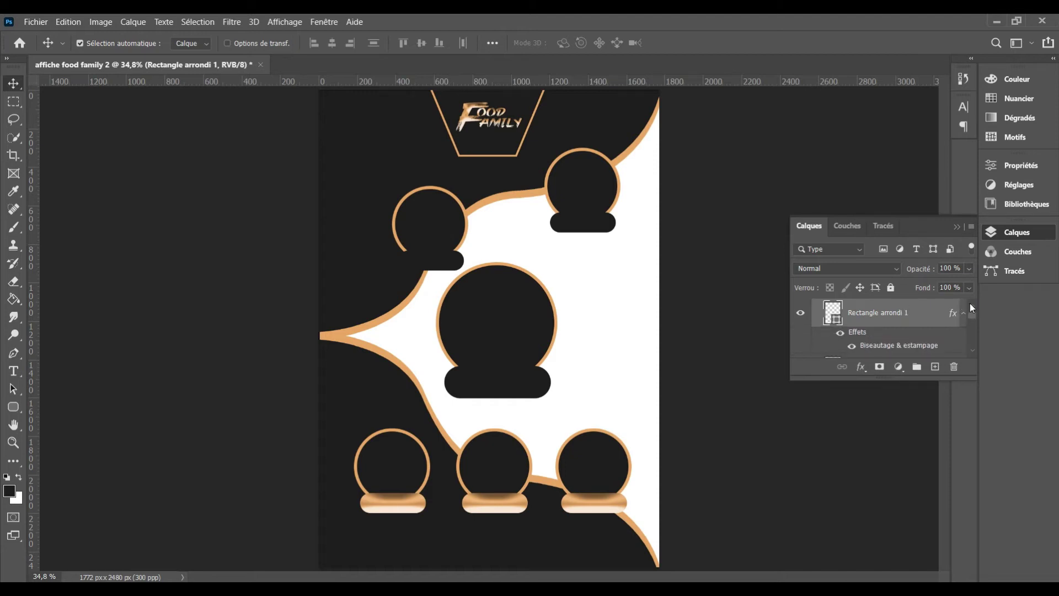
left_click(971, 306)
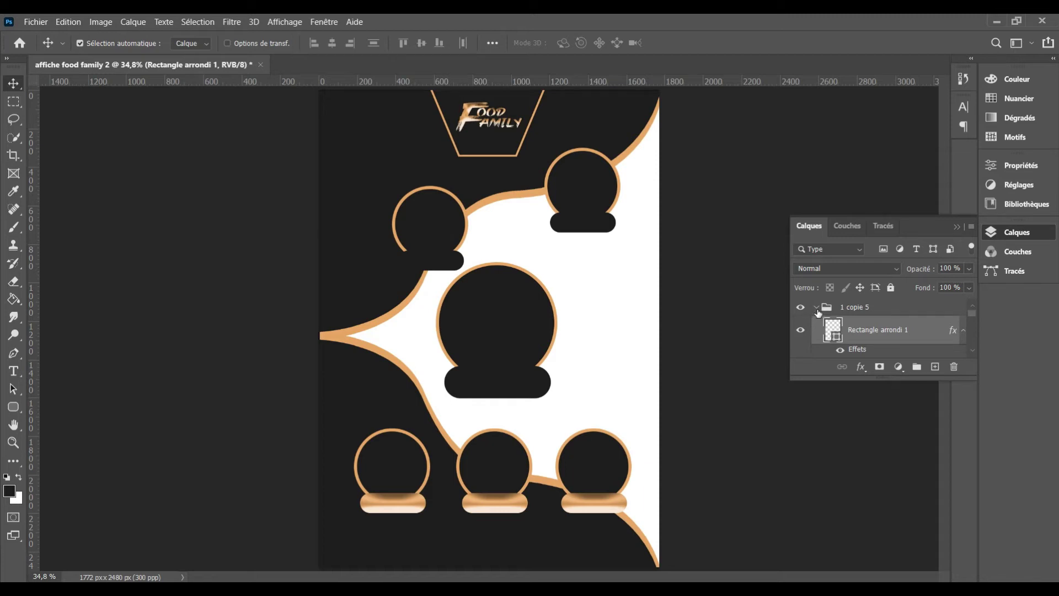
left_click(817, 307)
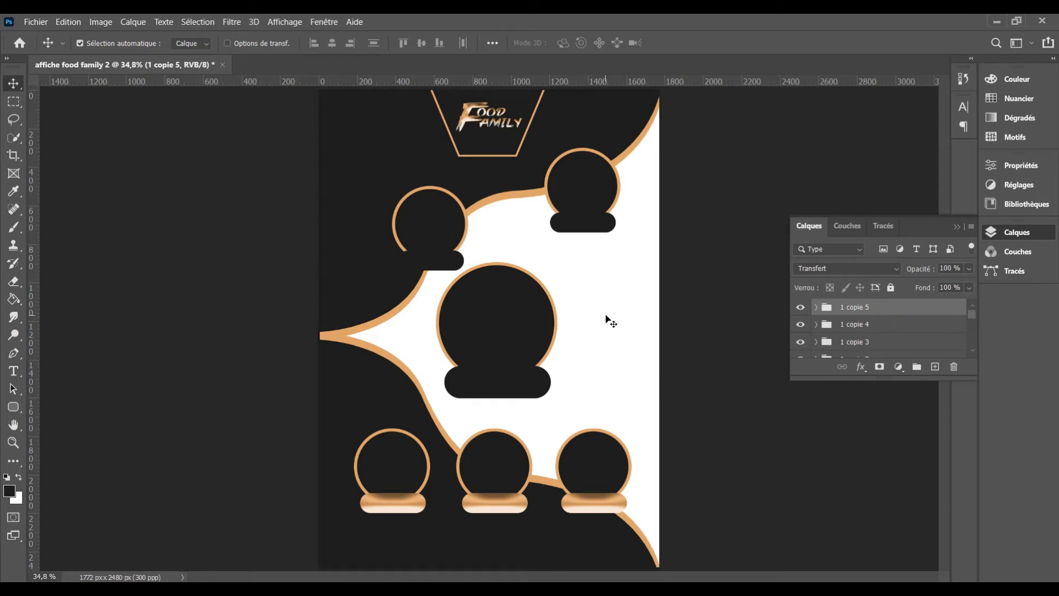
left_click(436, 274)
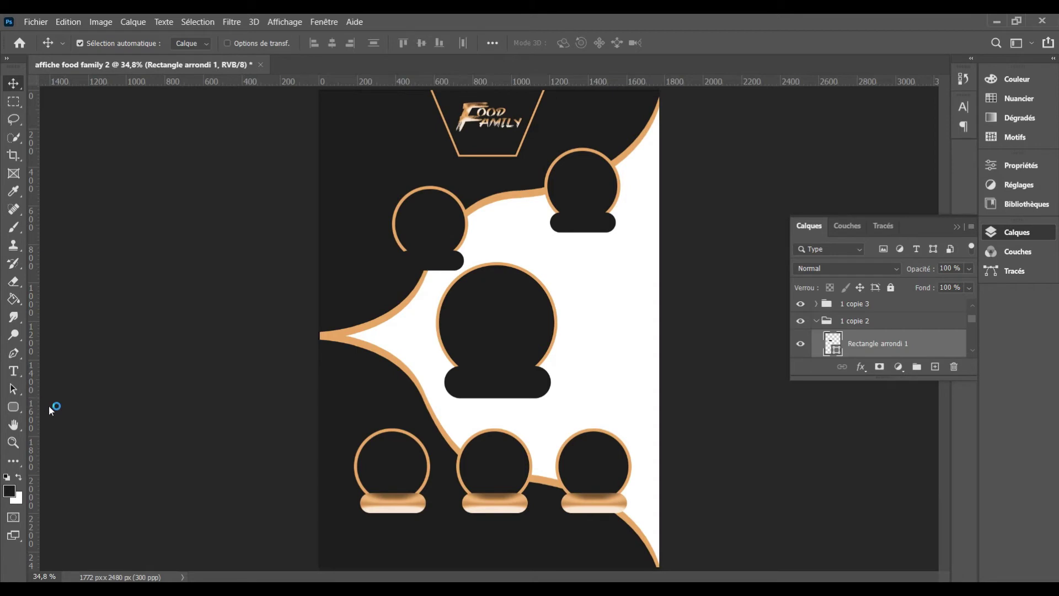
left_click(17, 407)
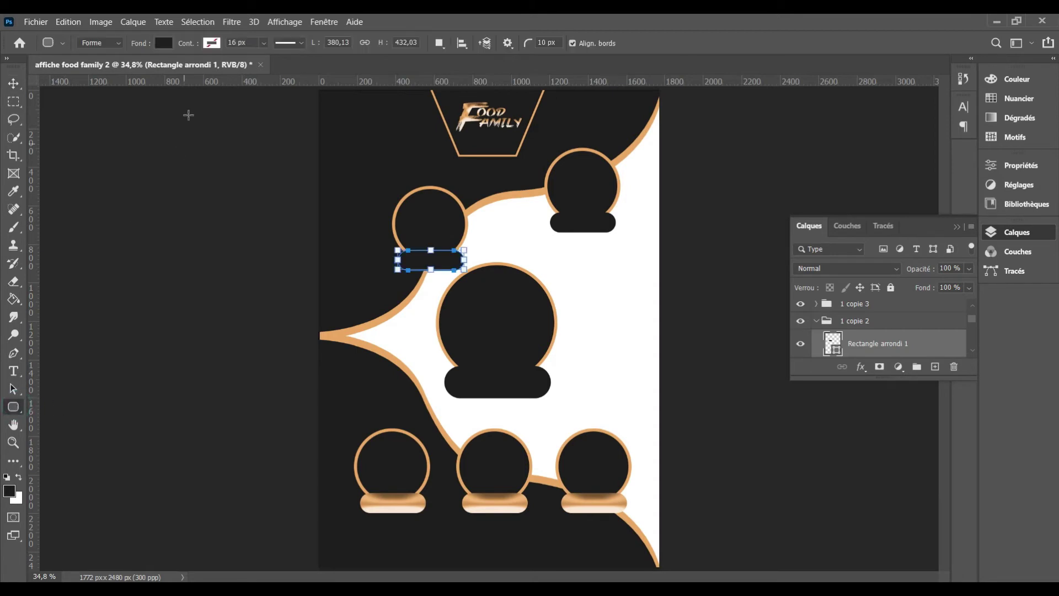
left_click(211, 44)
left_click(125, 116)
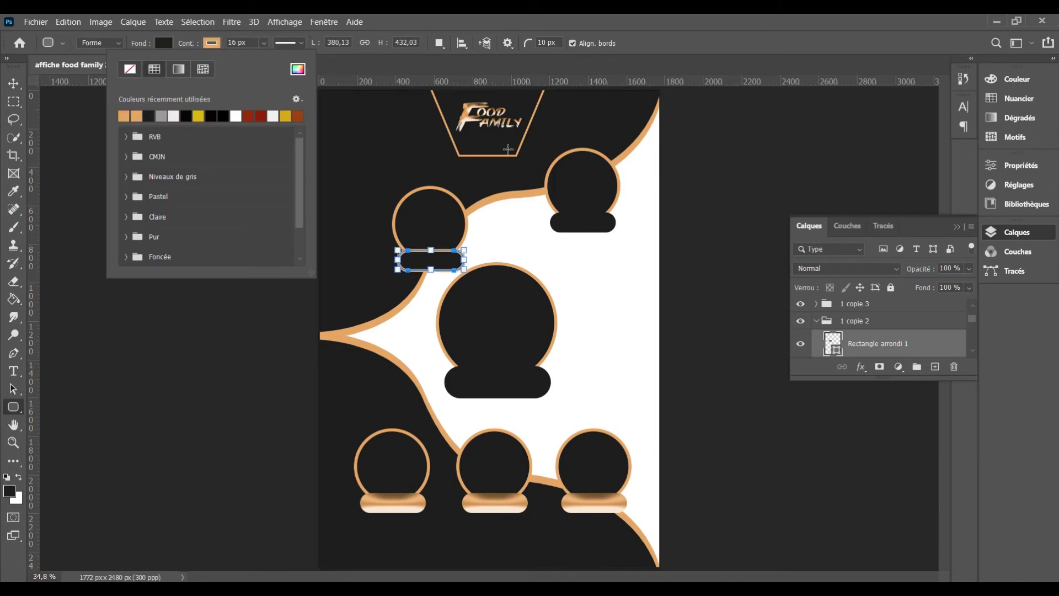
left_click(13, 83)
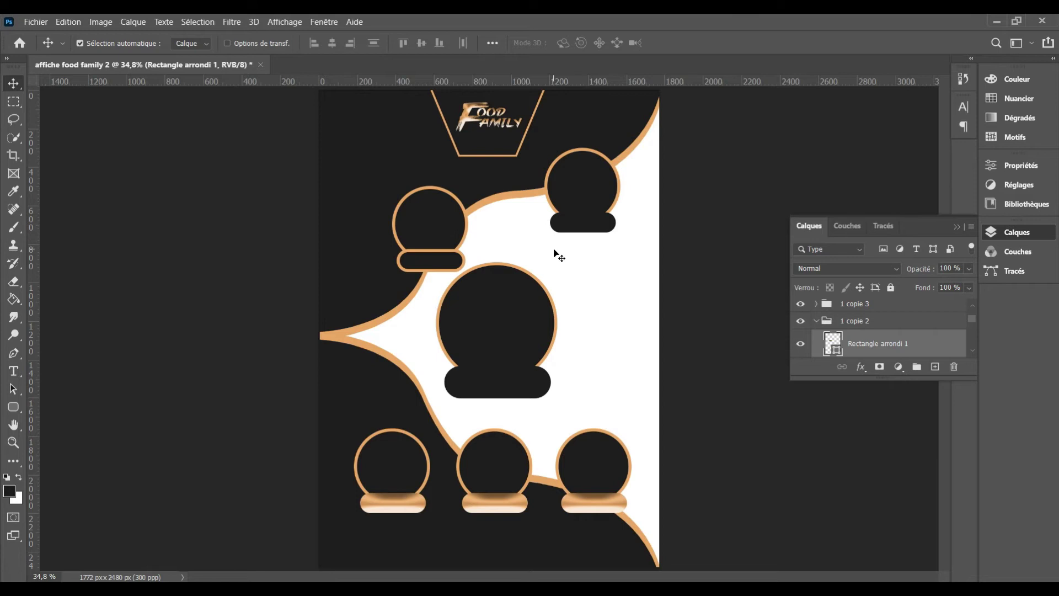
key("ctrl+z")
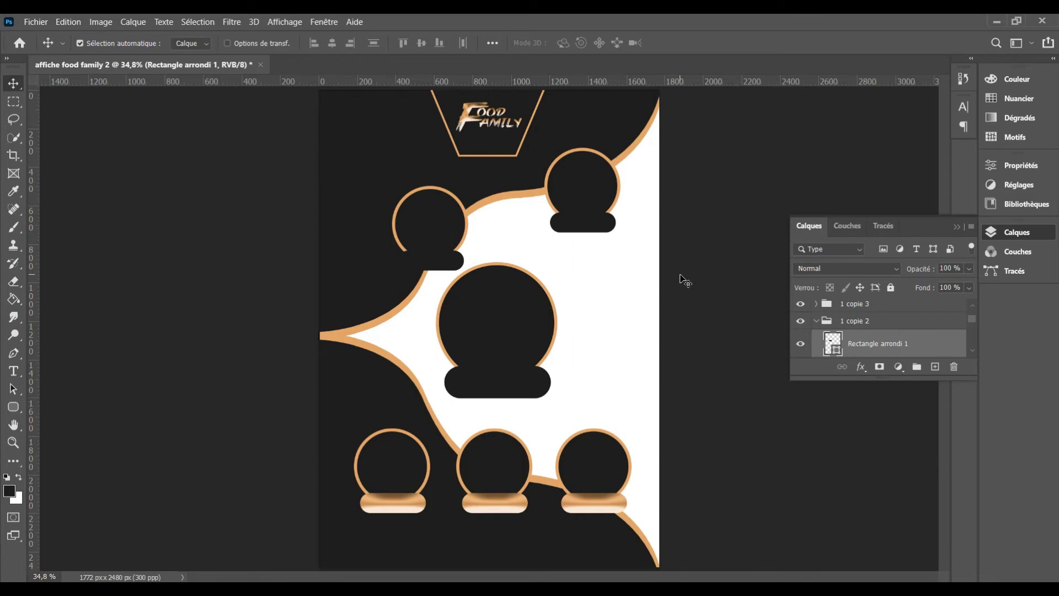
Add a paragraph text box in group 1 copie 3, right of the central circle, and search for Montserrat
left_click(13, 370)
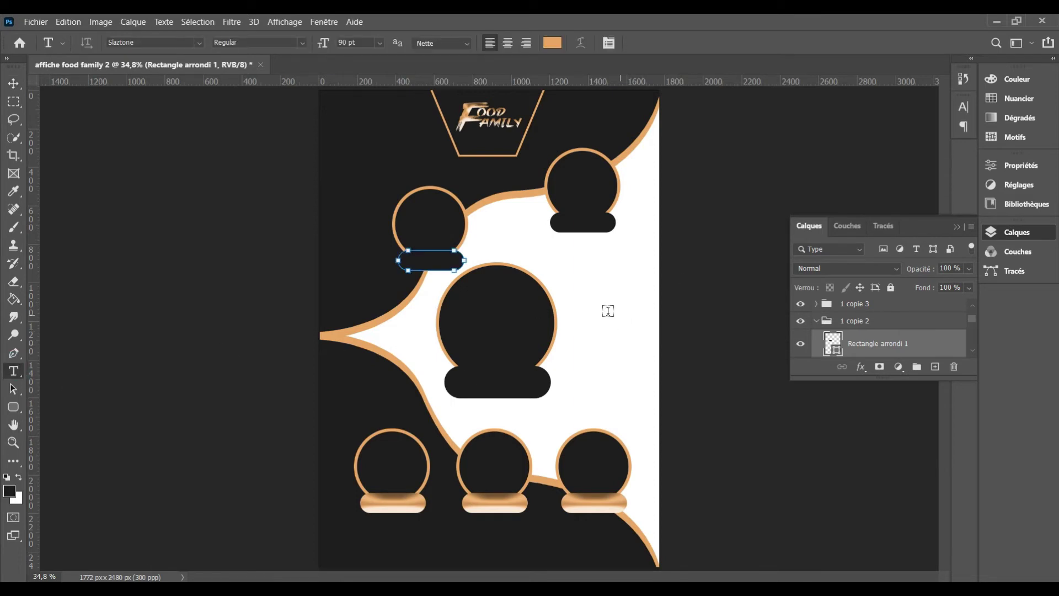
left_click(821, 324)
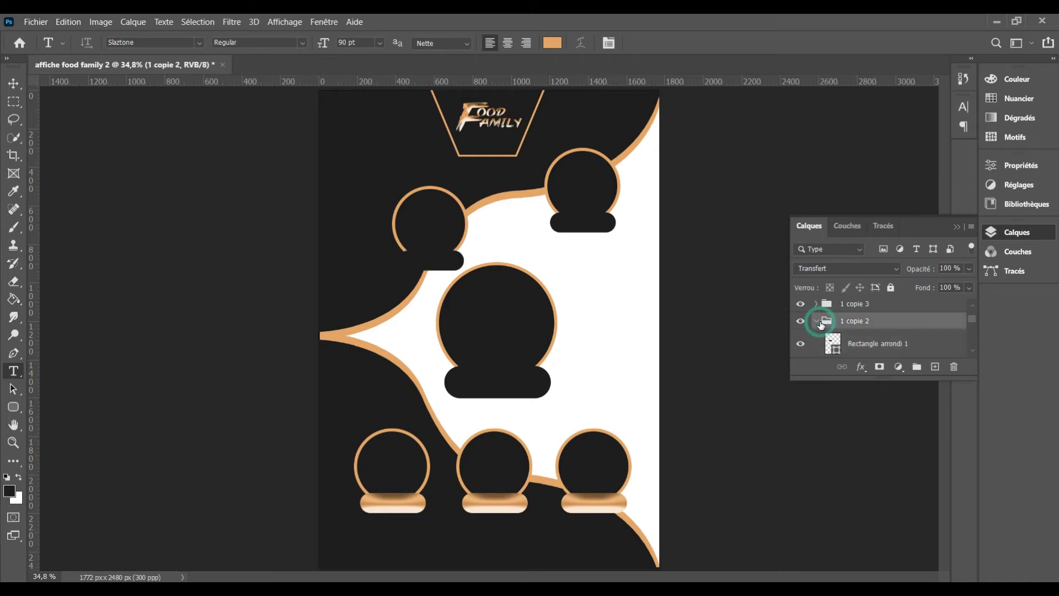
left_click(818, 323)
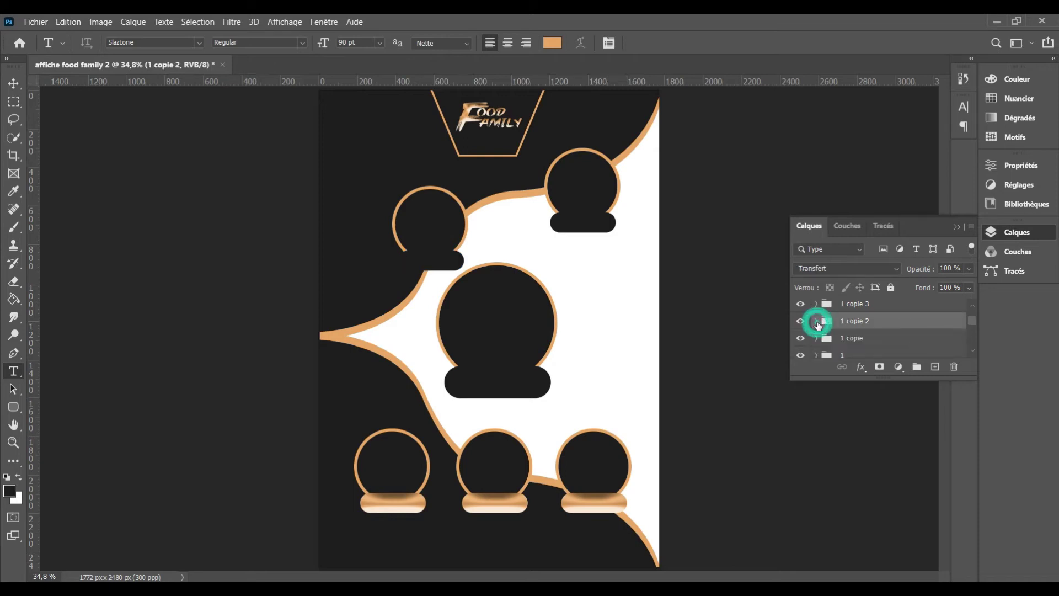
left_click(930, 308)
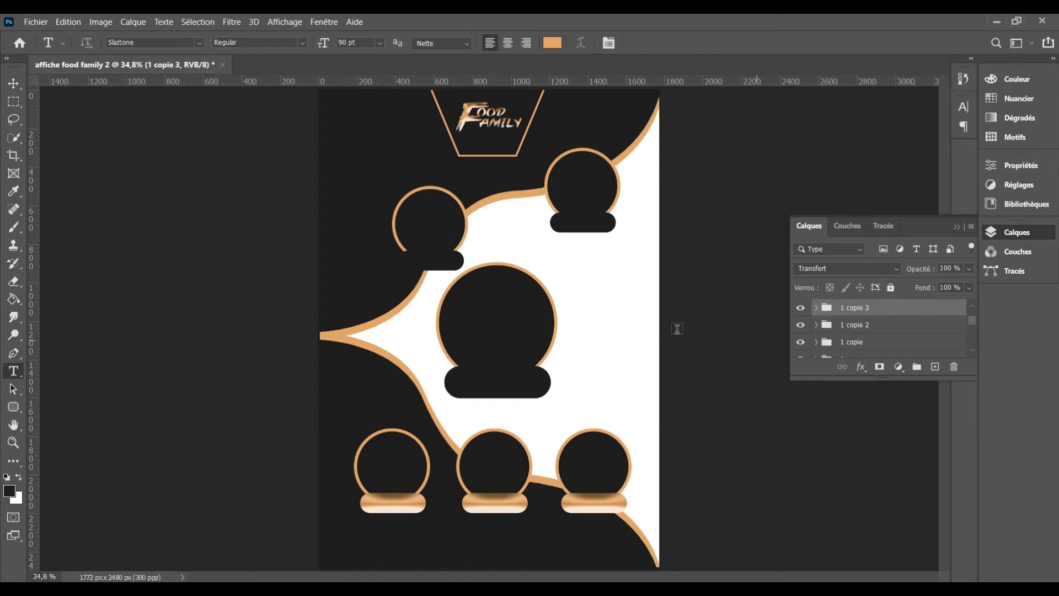
left_click_drag(569, 283, 740, 331)
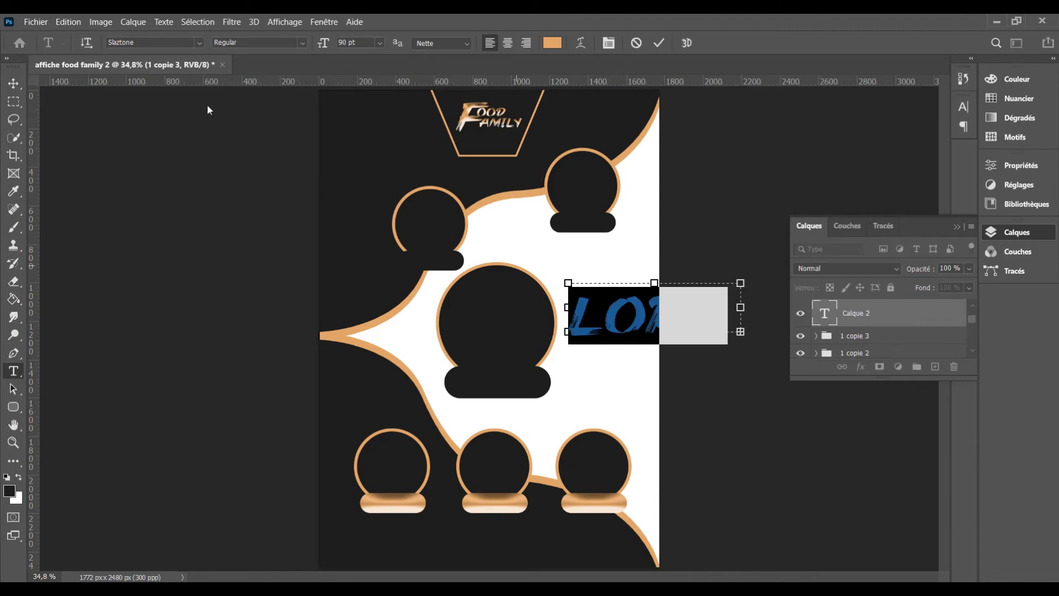
left_click(157, 43)
type("mont")
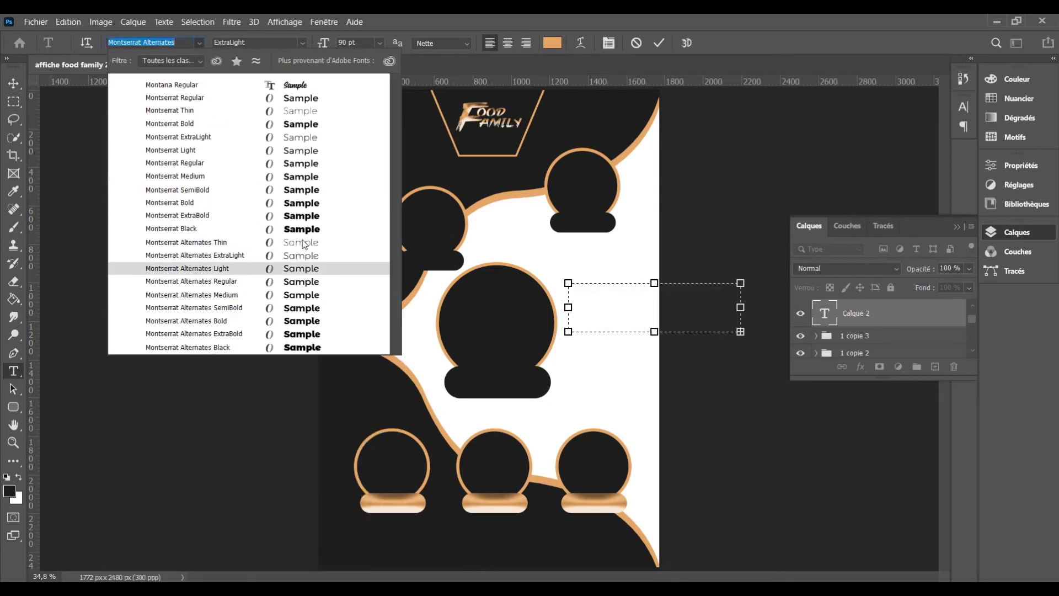
Set the paragraph font to Montserrat Bold at 8 pt
left_click(304, 202)
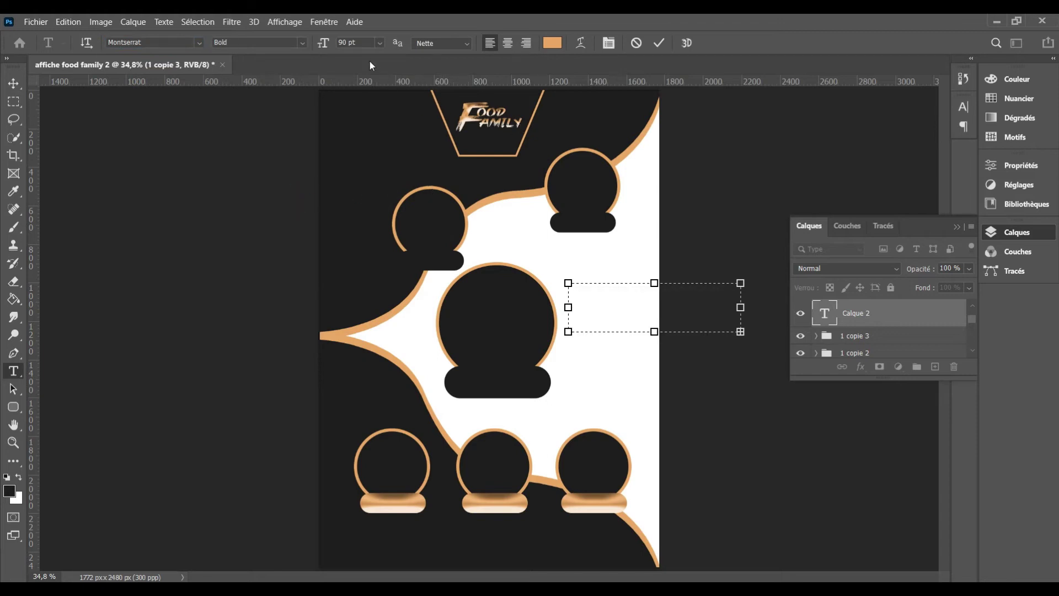
left_click(346, 42)
type("8")
key("Return")
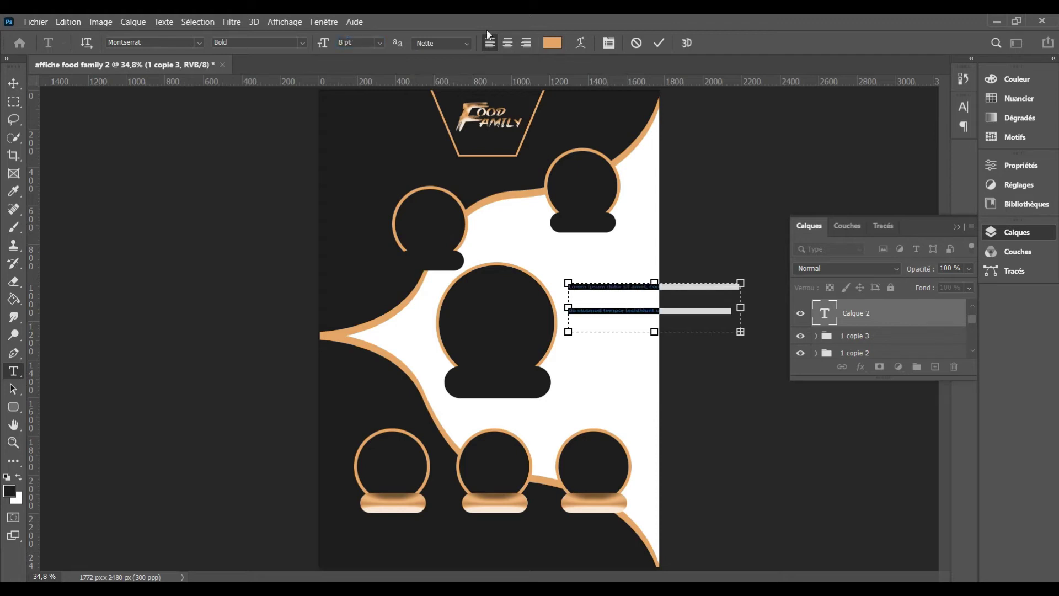
Set the paragraph leading to 8 pt in the Character panel
left_click(962, 110)
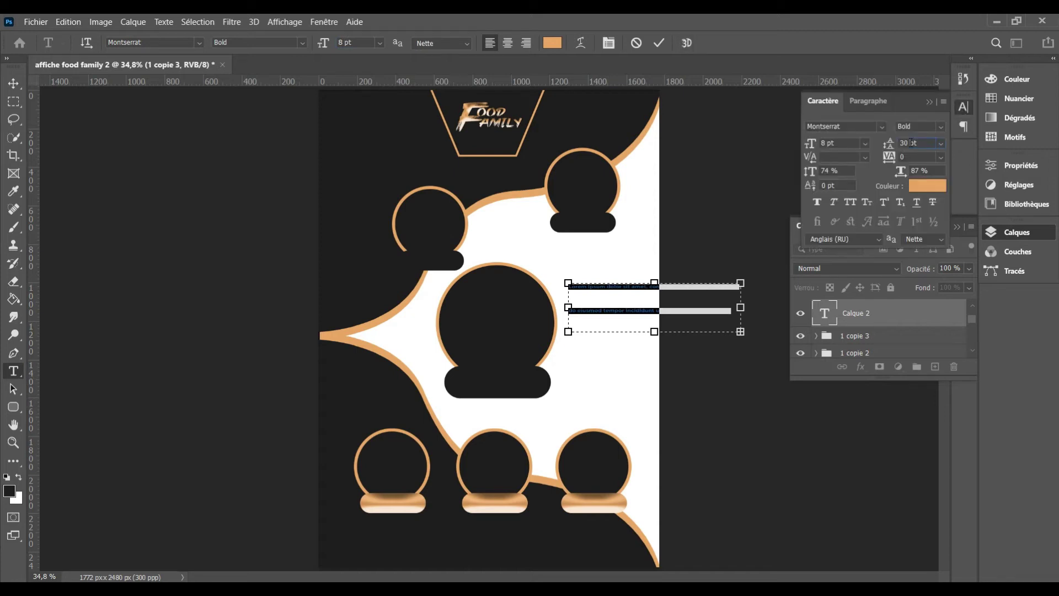
double_click(911, 142)
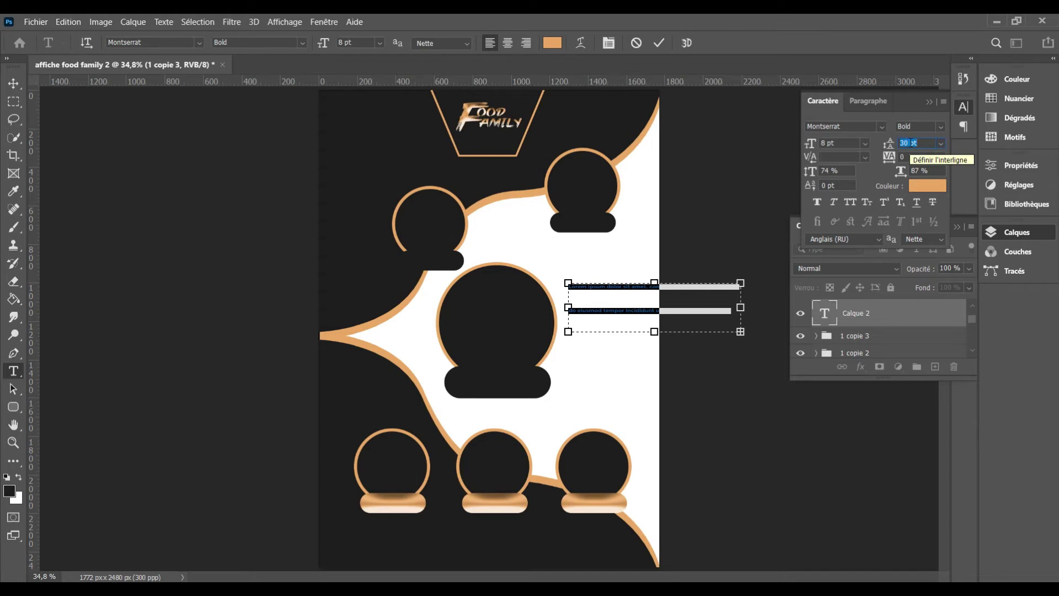
type("10")
key("Return")
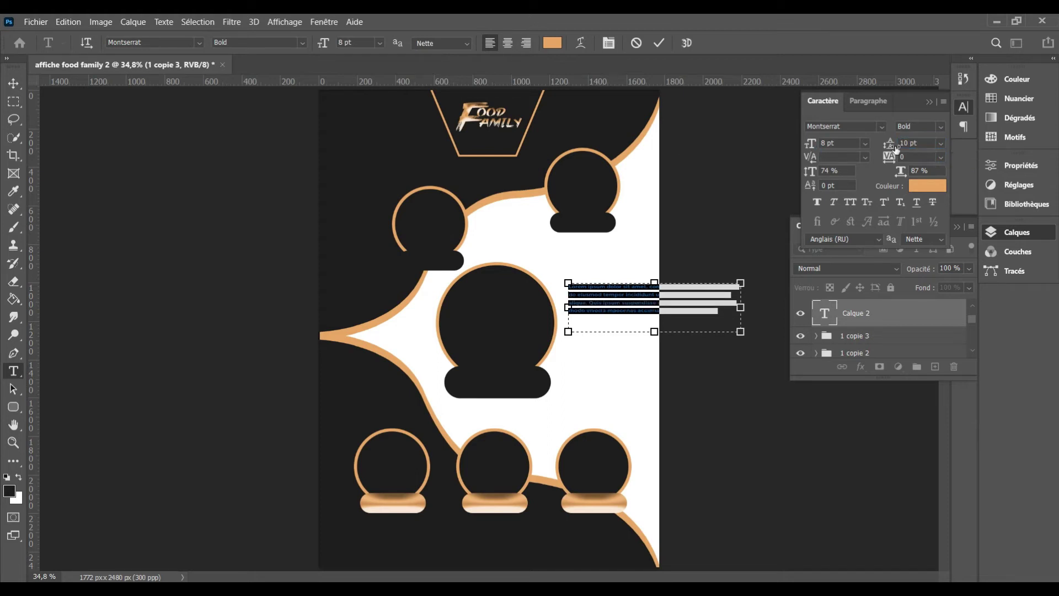
key("Down")
key("Down")
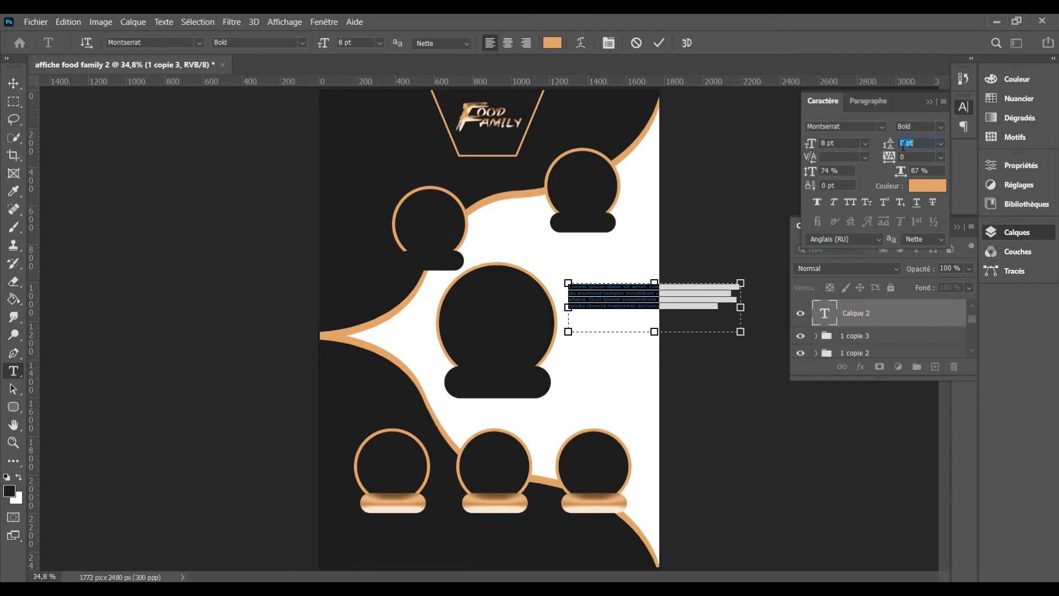
key("Down")
key("Up")
Narrow the text box, centre-align the paragraph and commit the text
left_click_drag(568, 307, 526, 305)
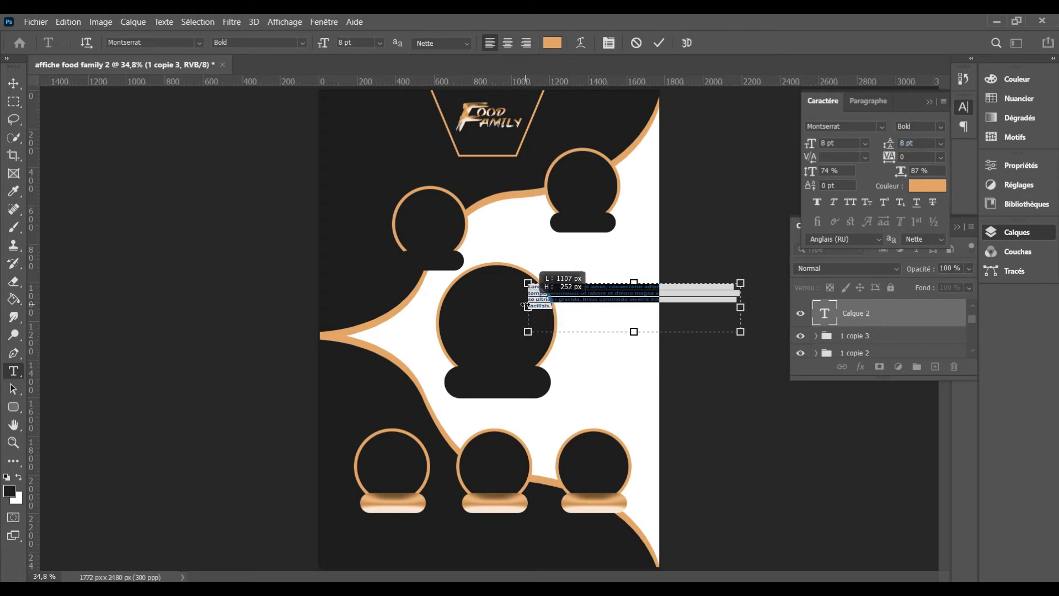
left_click(508, 42)
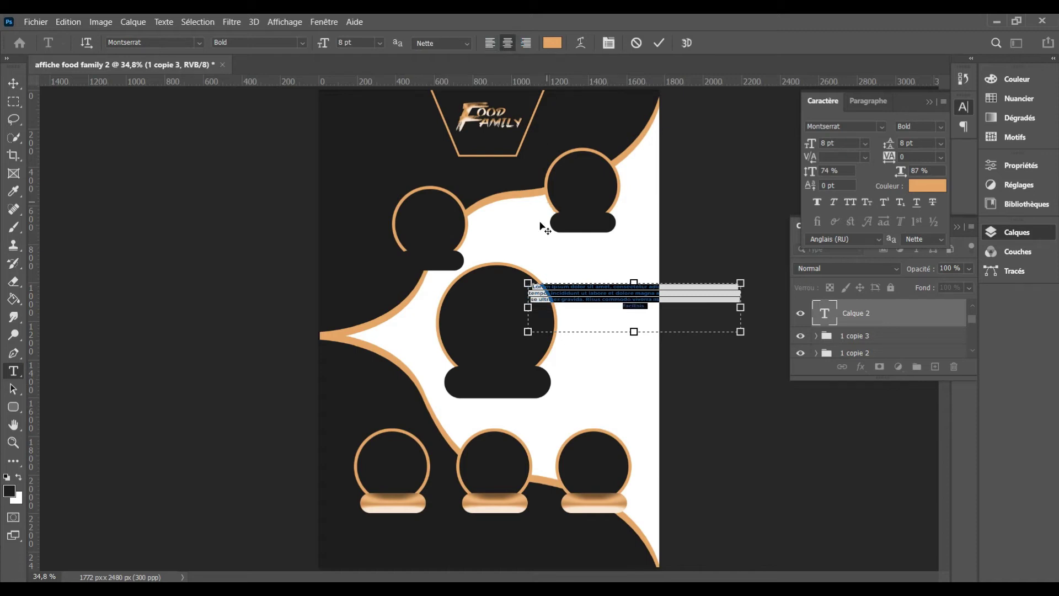
left_click_drag(528, 304, 555, 303)
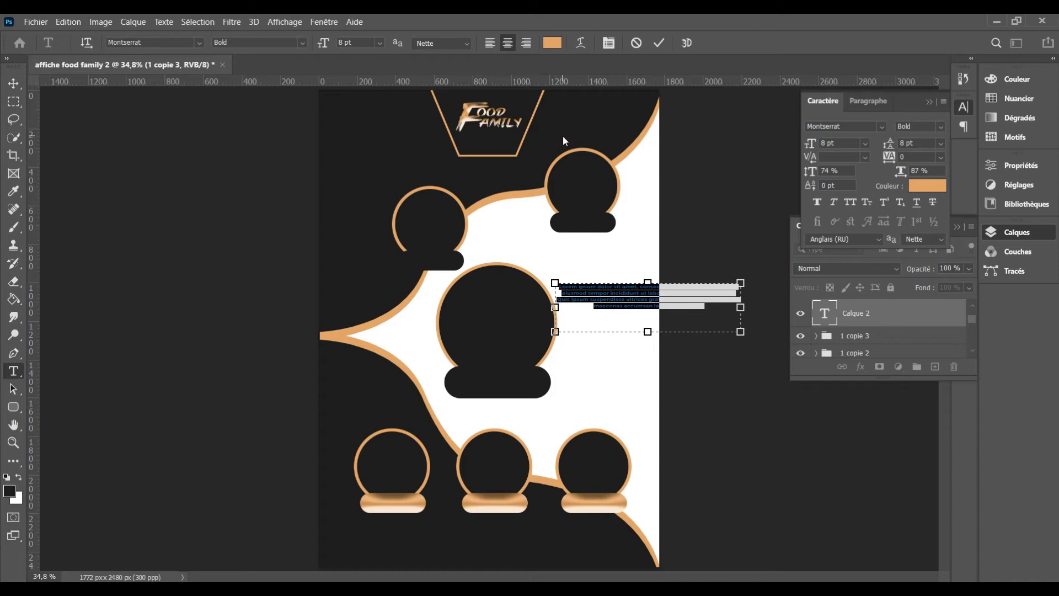
left_click(659, 42)
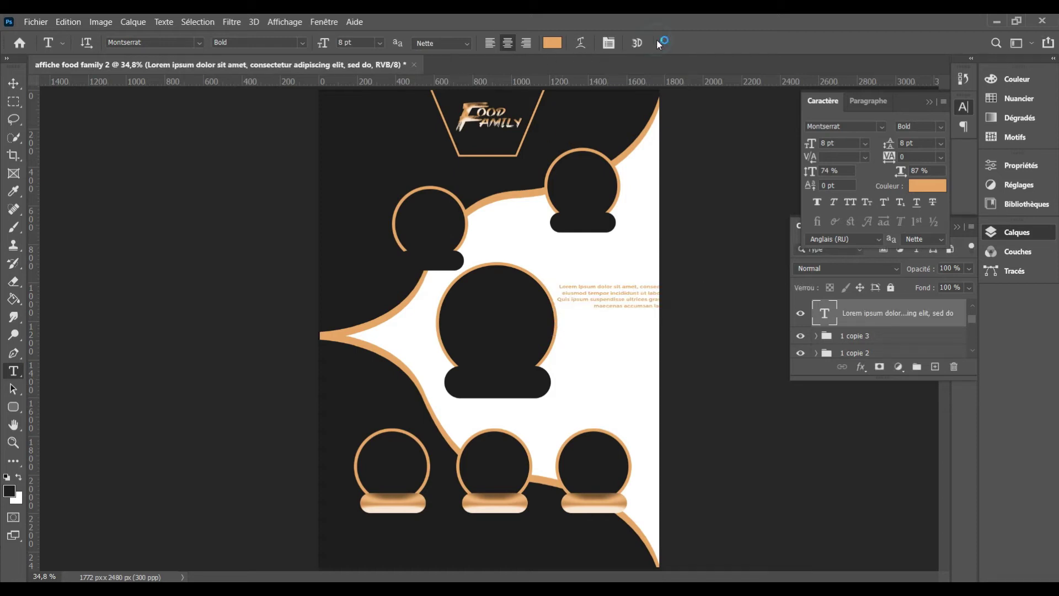
Move the Lorem ipsum paragraph to the poster's bottom centre
left_click(14, 87)
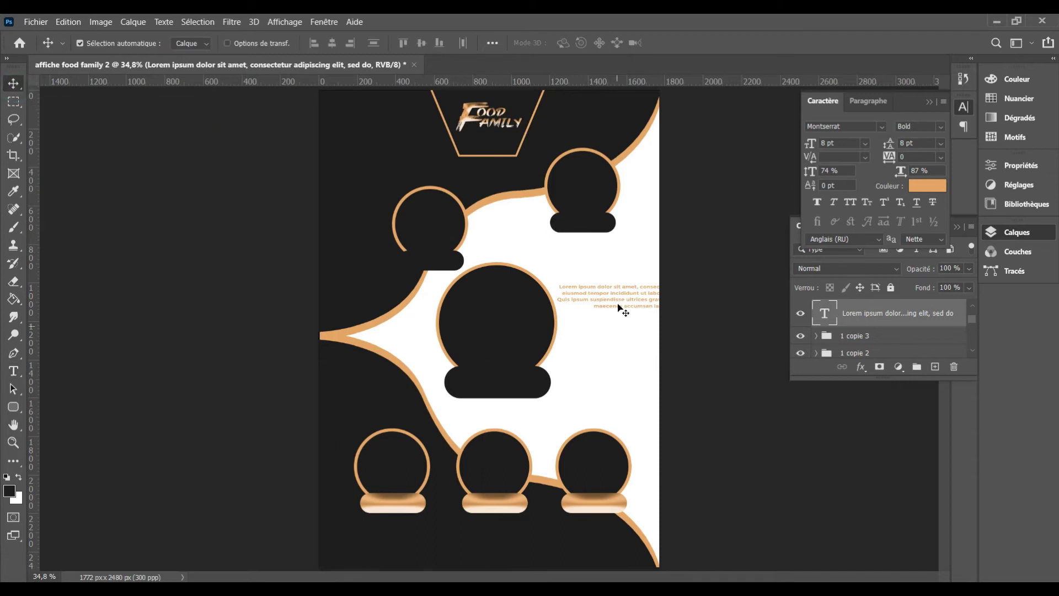
mouse_move(618, 303)
left_mouse_down()
mouse_move(461, 555)
mouse_move(469, 550)
left_mouse_up()
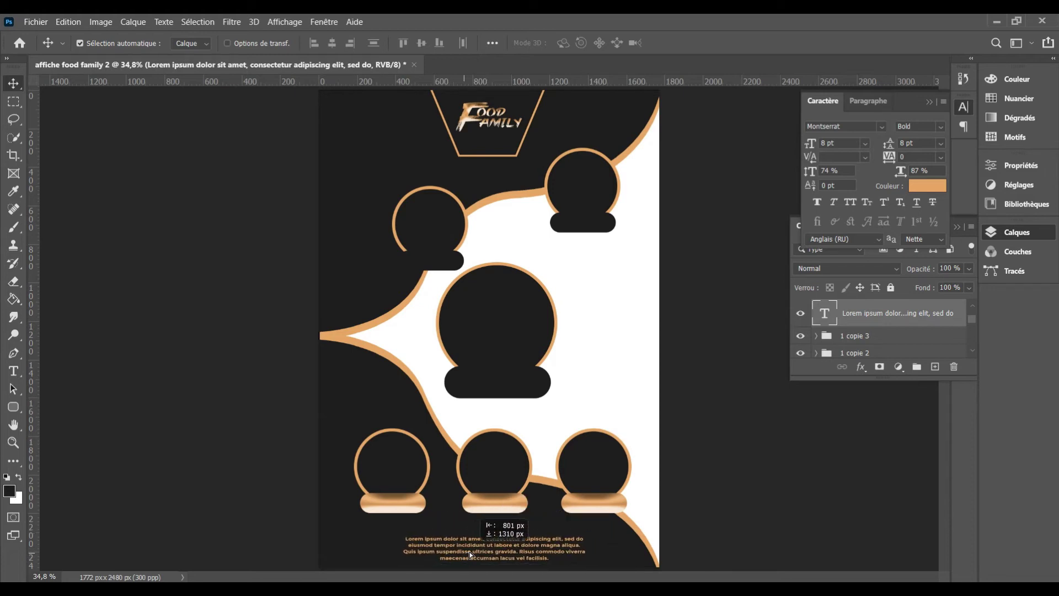
key("Down")
key("Down")
key("Down")
key("Down")
key("Down")
key("Down")
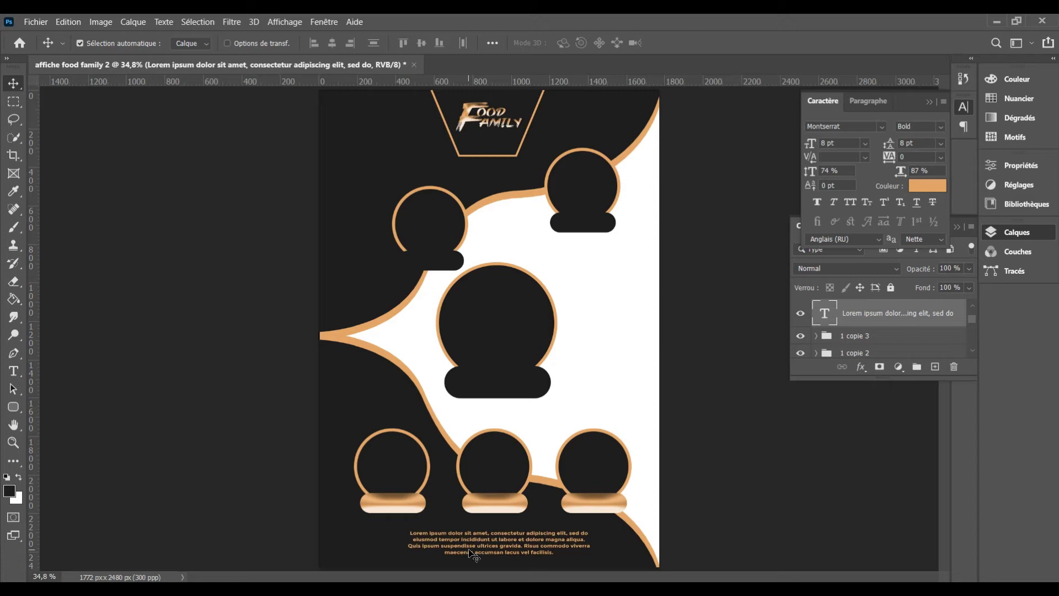
Scale the paragraph to 104% and nudge it centred below the three small circles
key("ctrl")
key("ctrl+t")
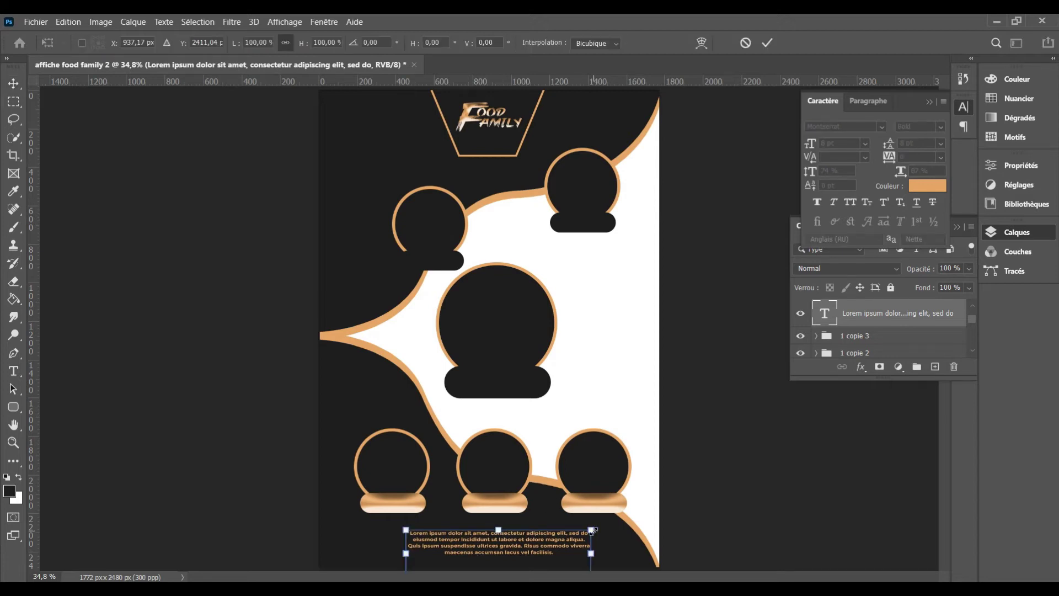
left_click_drag(592, 530, 596, 529)
key("Down")
key("Down")
key("Down")
key("Down")
key("Down")
key("Down")
key("Down")
key("Down")
key("Down")
key("Down")
key("Down")
key("Down")
key("Down")
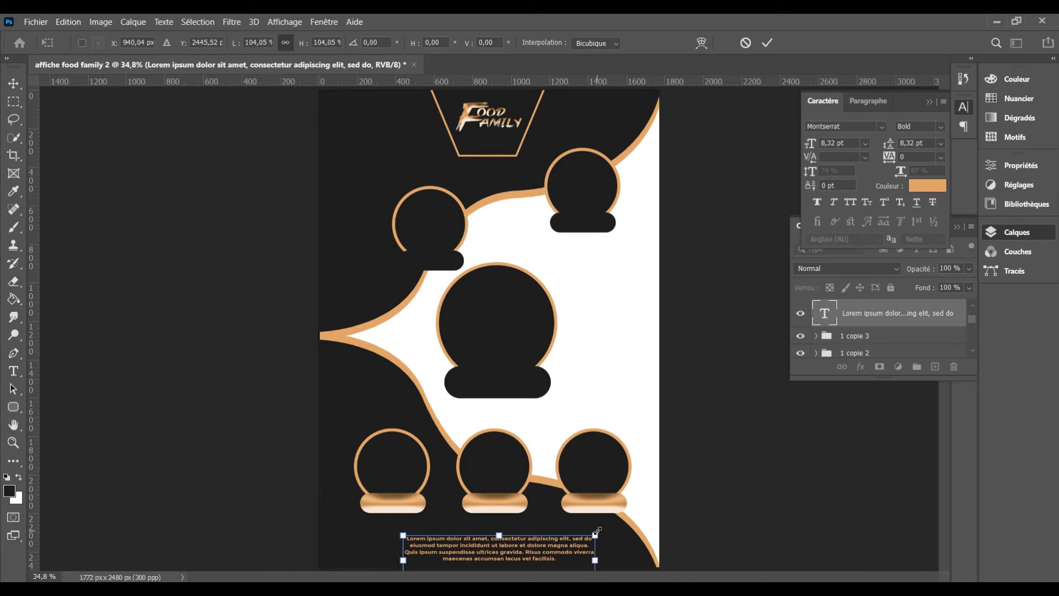
key("Right")
key("Down")
key("Down")
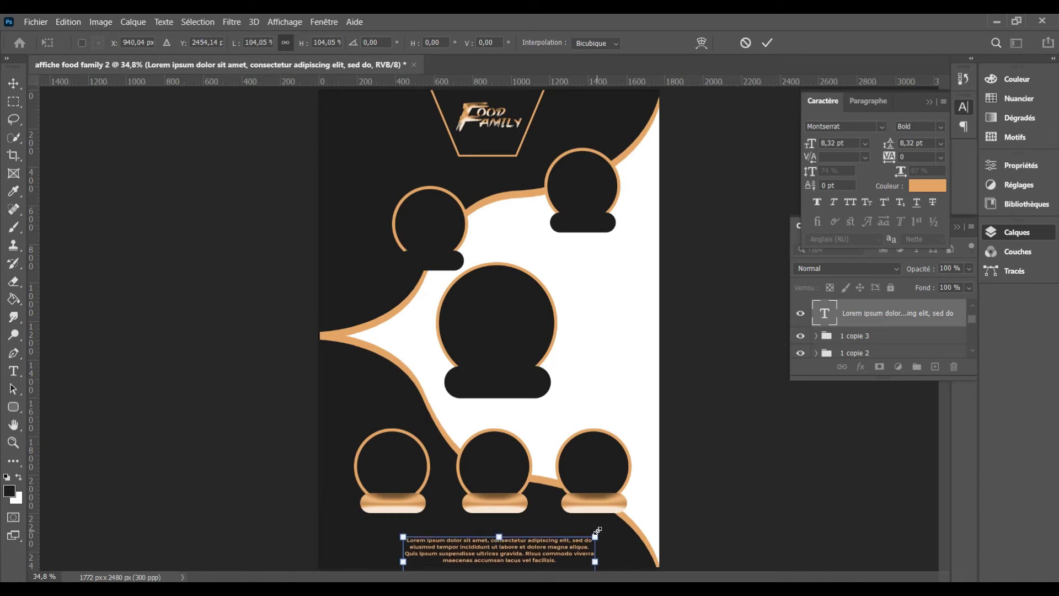
key("Return")
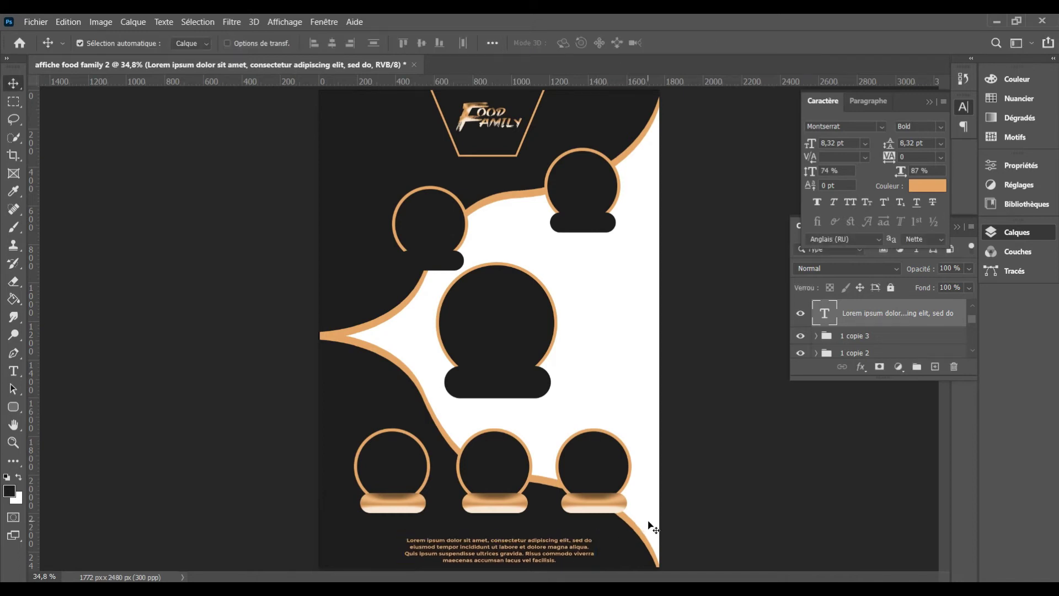
key("Up")
key("Up")
key("Up")
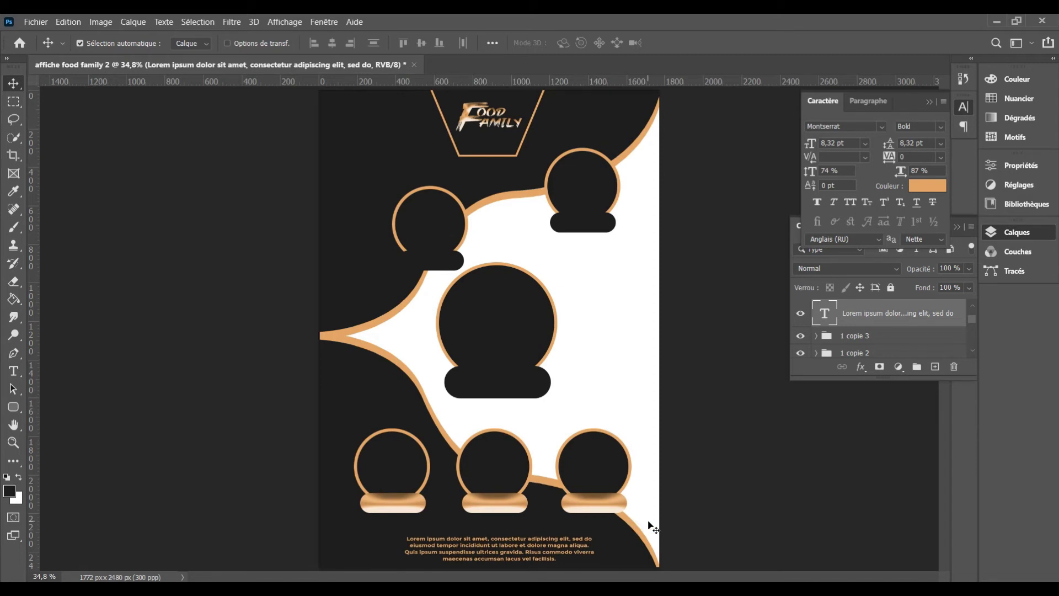
key("Up")
key("Up")
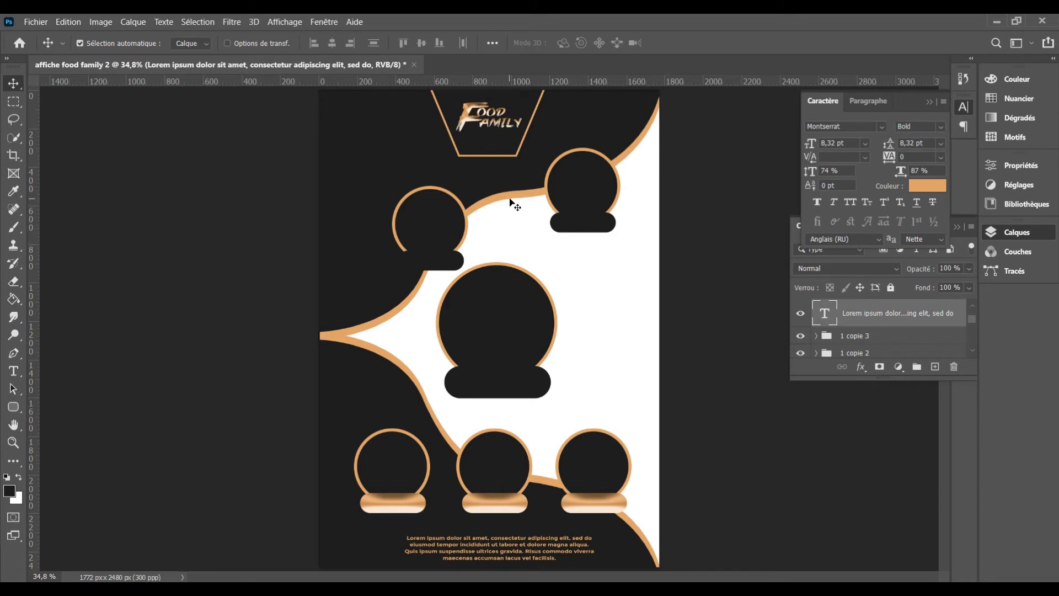
Browse to the FOOD folder inside Téléchargements with File > Open
left_click(35, 24)
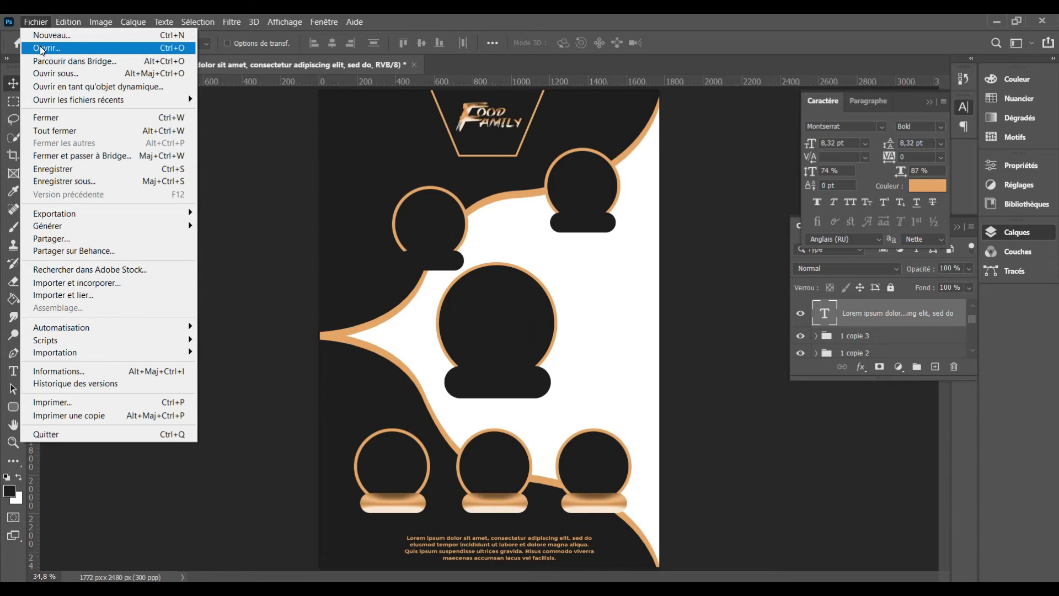
left_click(42, 50)
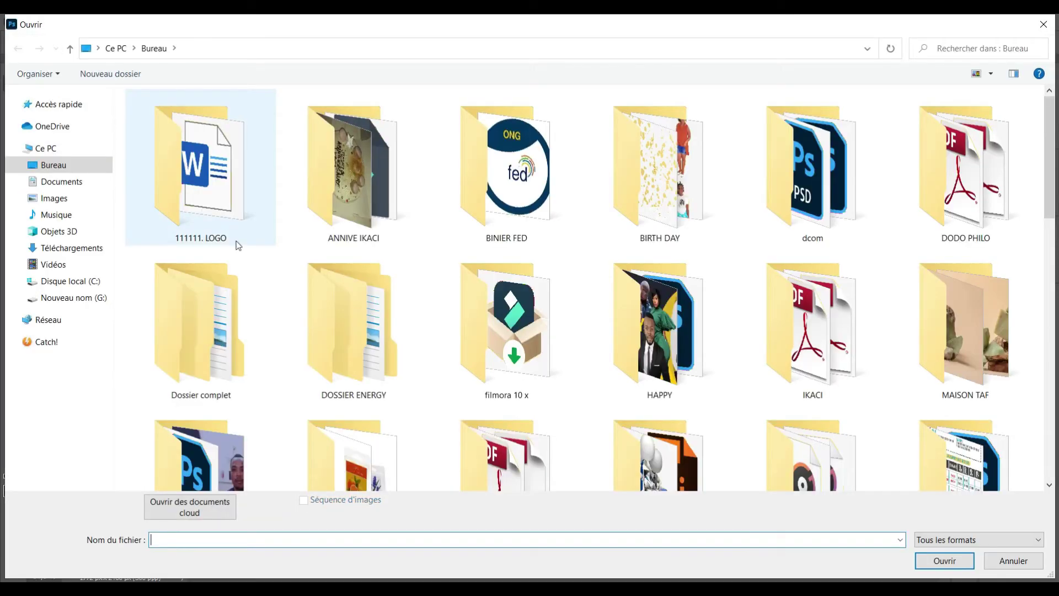
left_click(80, 251)
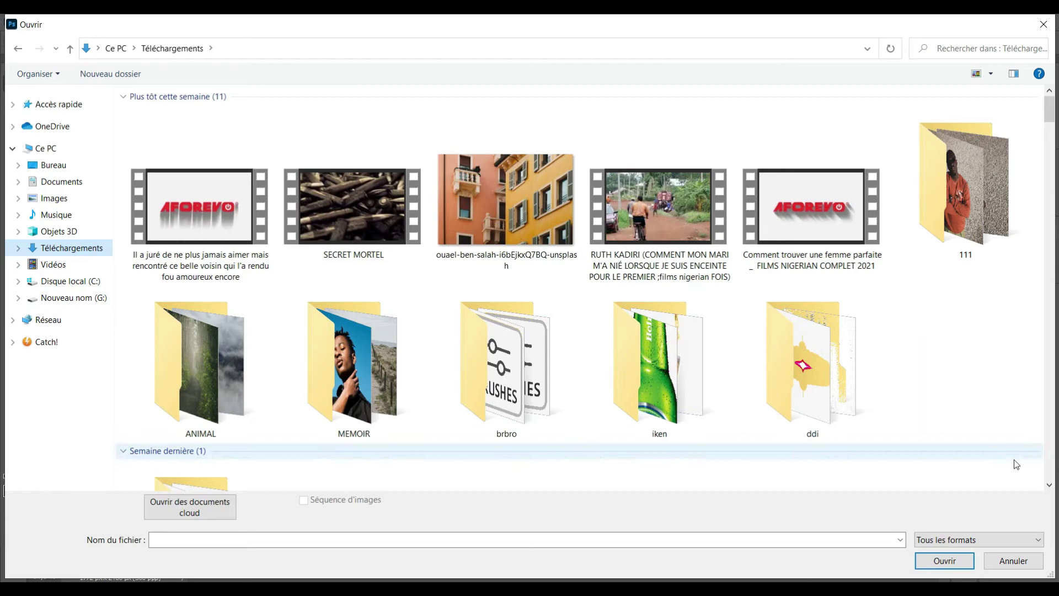
scroll(828, 463, "down", 2)
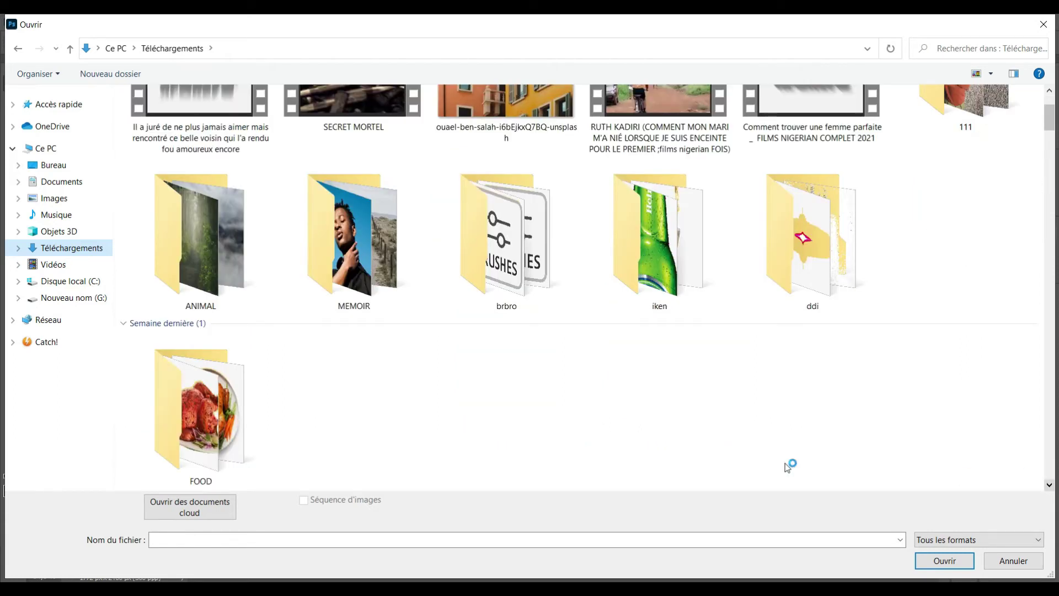
double_click(224, 434)
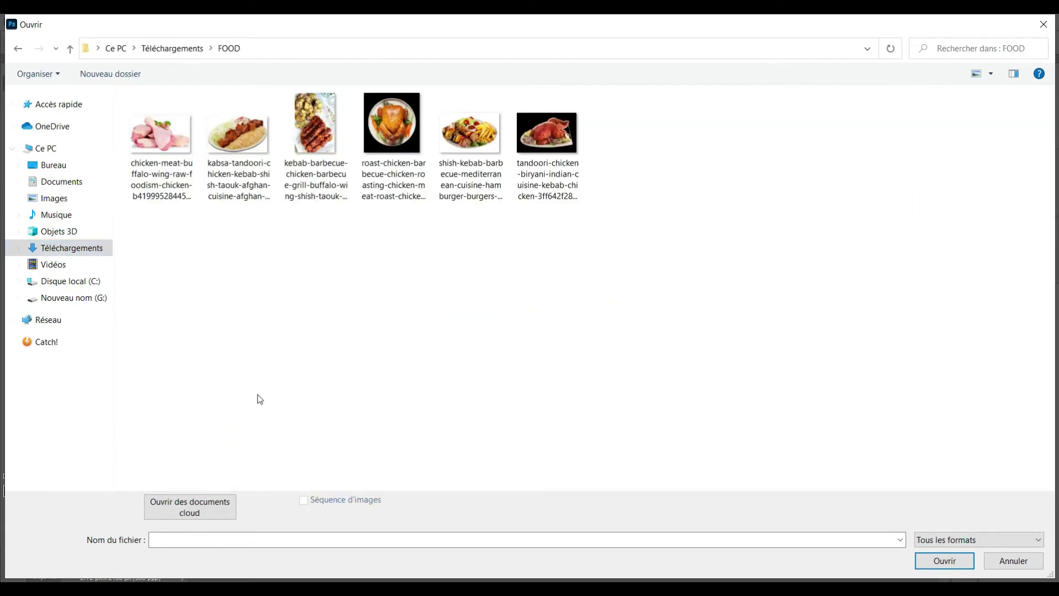
Open the tandoori chicken, shish-kebab and roast chicken photos together
left_click(479, 155)
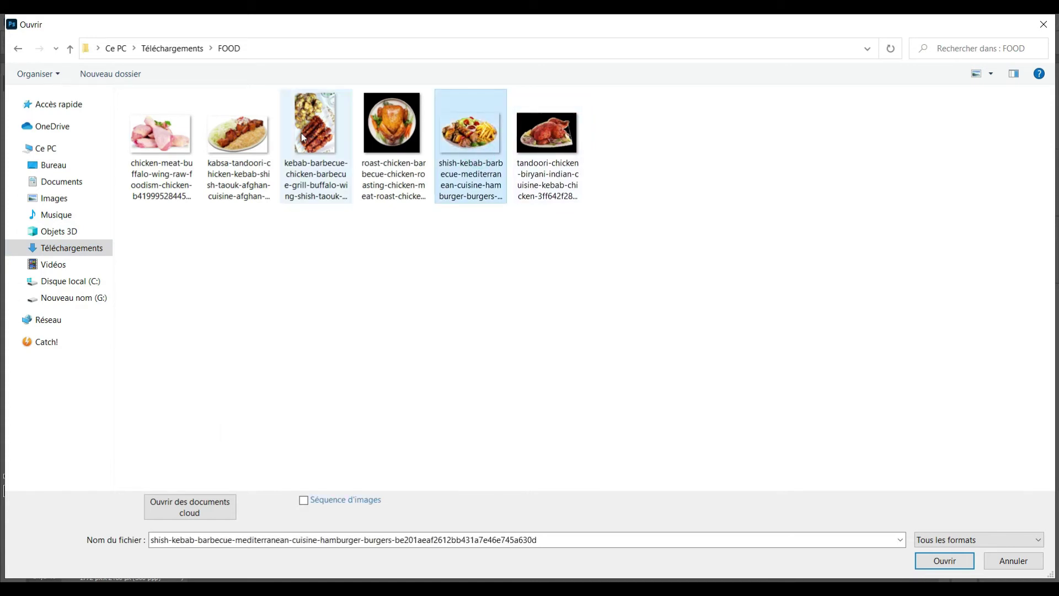
left_click(319, 139, "ctrl")
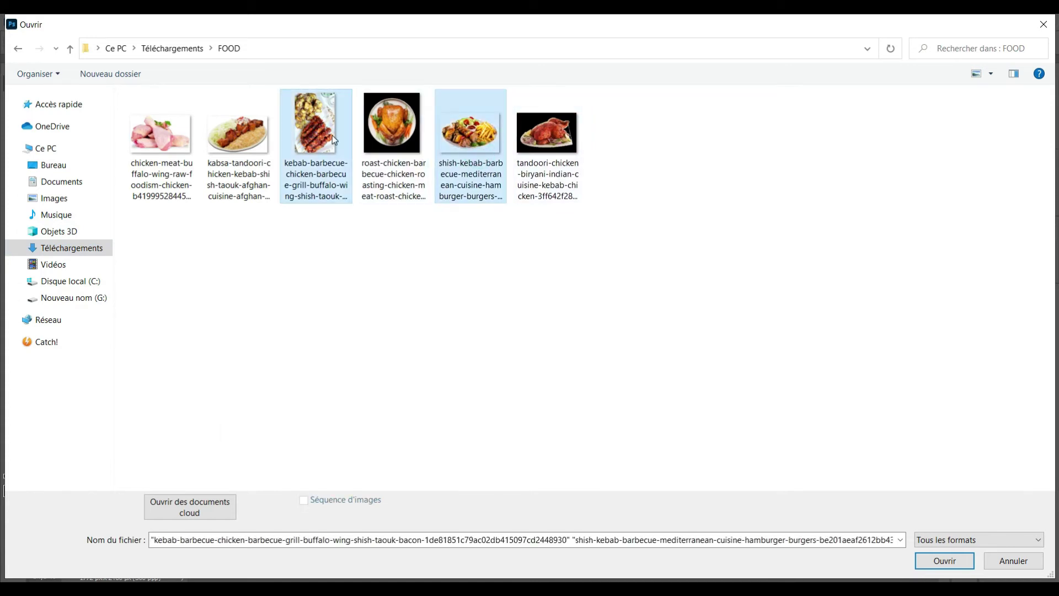
left_click(244, 134, "ctrl")
left_click(393, 134, "ctrl")
left_click(555, 144, "ctrl")
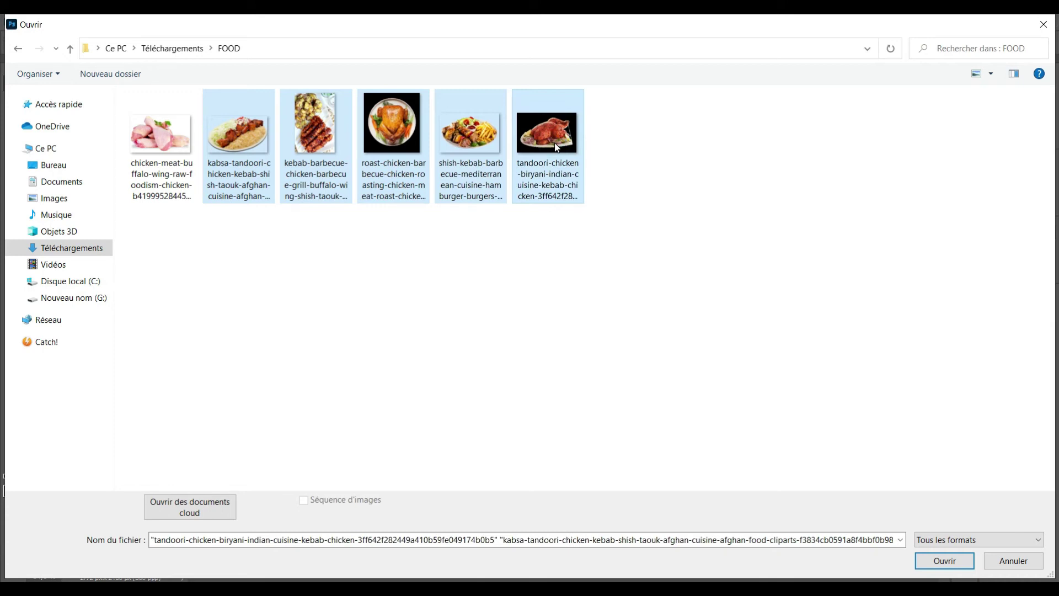
left_click(174, 148, "ctrl")
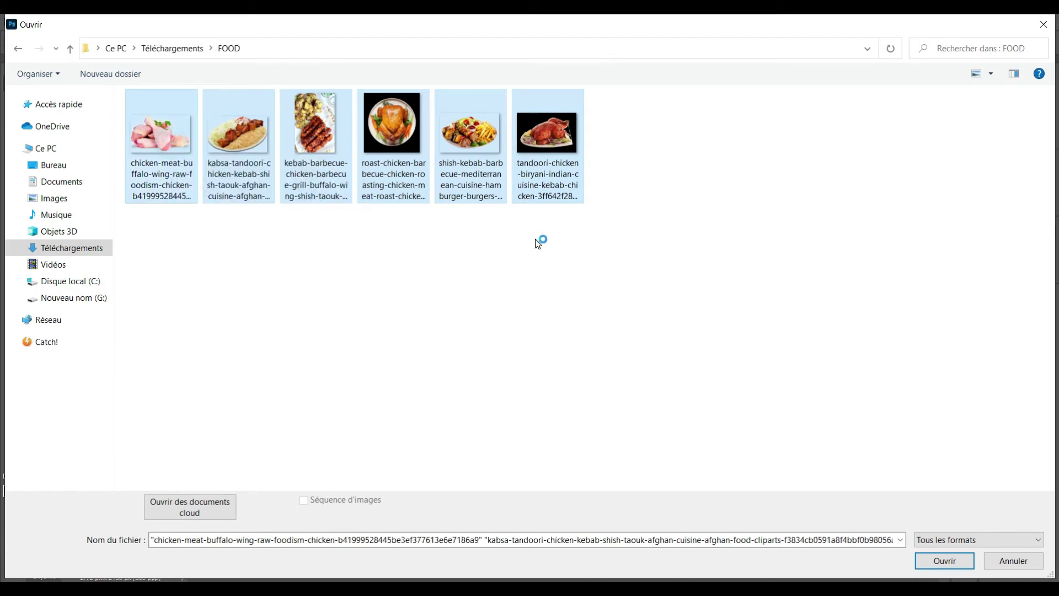
left_click_drag(782, 373, 861, 457)
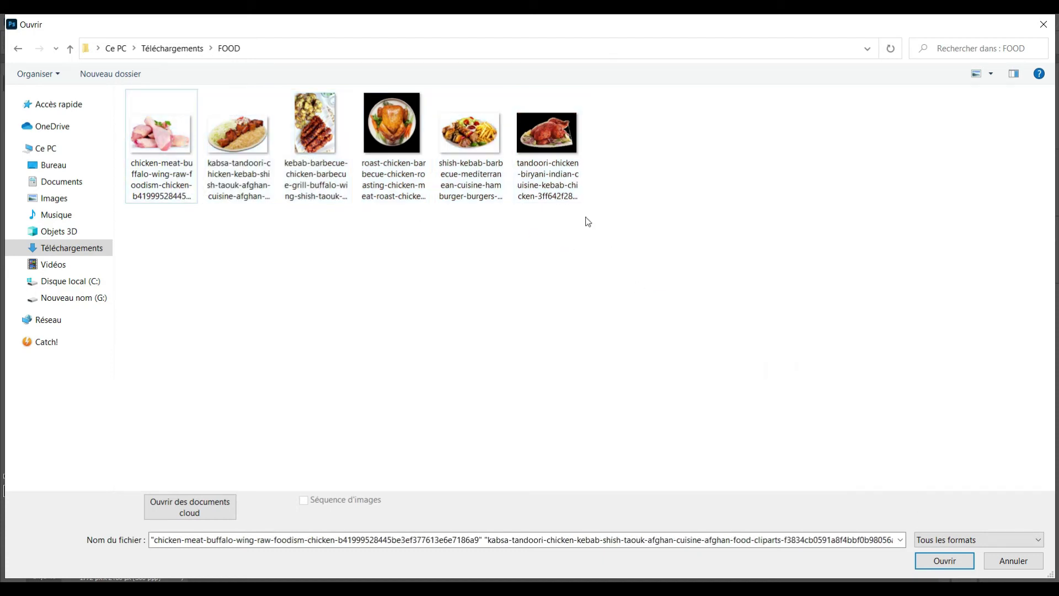
left_click(563, 156)
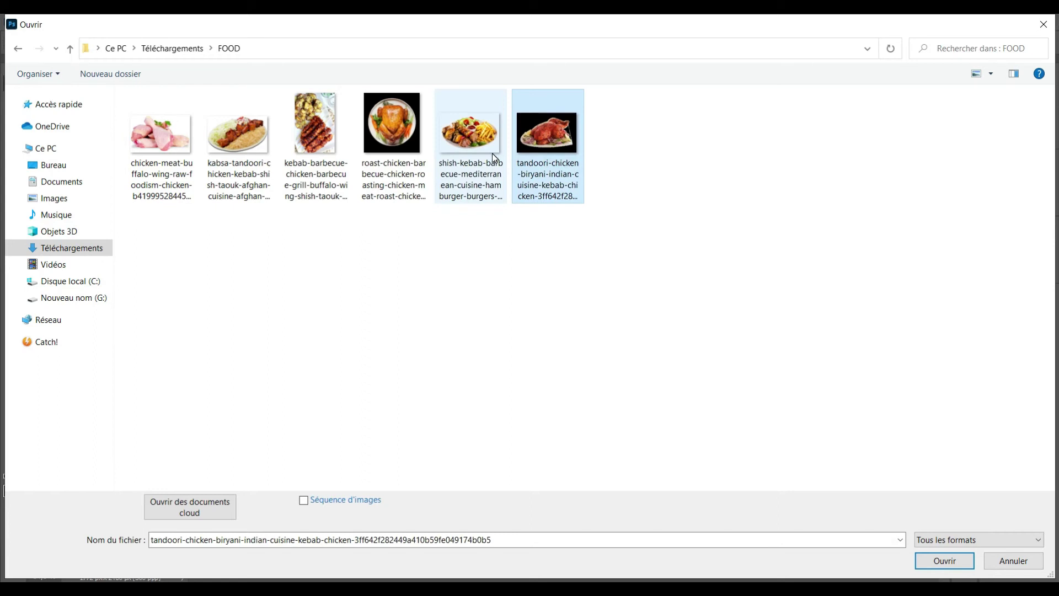
left_click(441, 153, "ctrl")
left_click(393, 146, "ctrl")
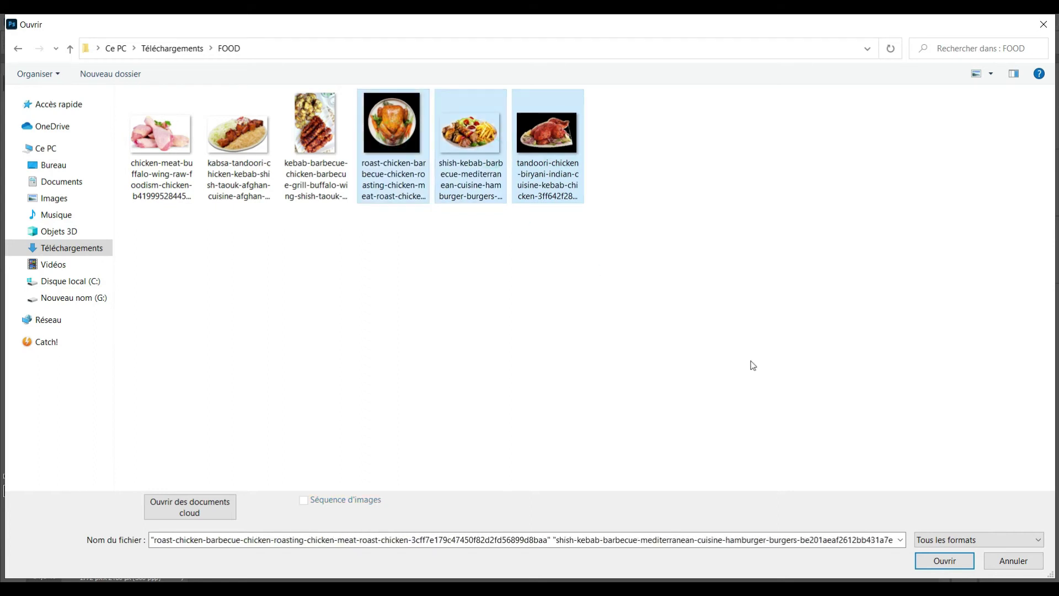
left_click(938, 566)
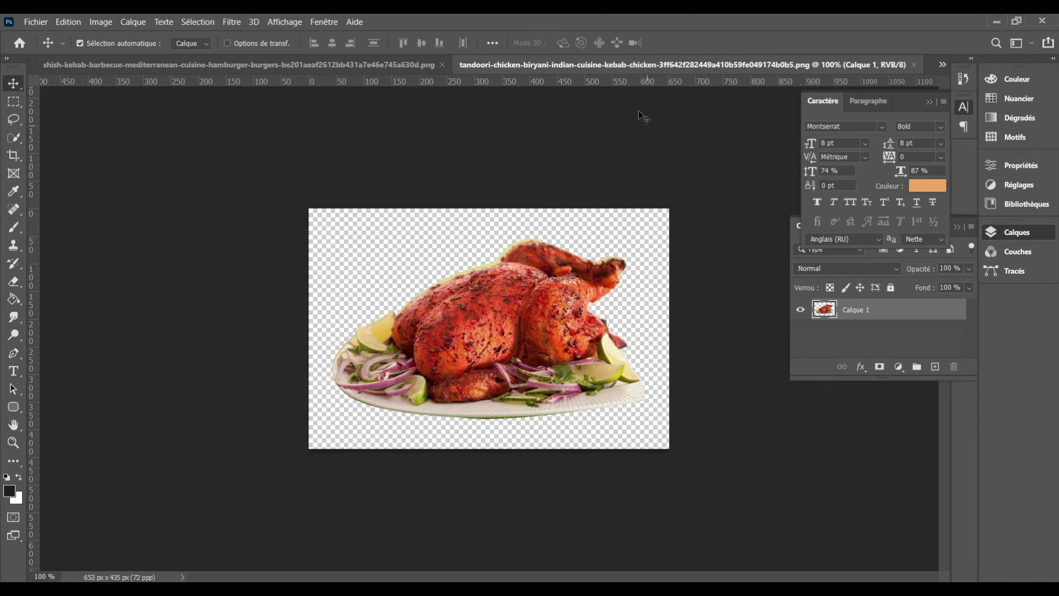
Float the tandoori and shish-kebab documents as windows and return to the affiche food family 2 poster
left_click_drag(620, 68, 579, 194)
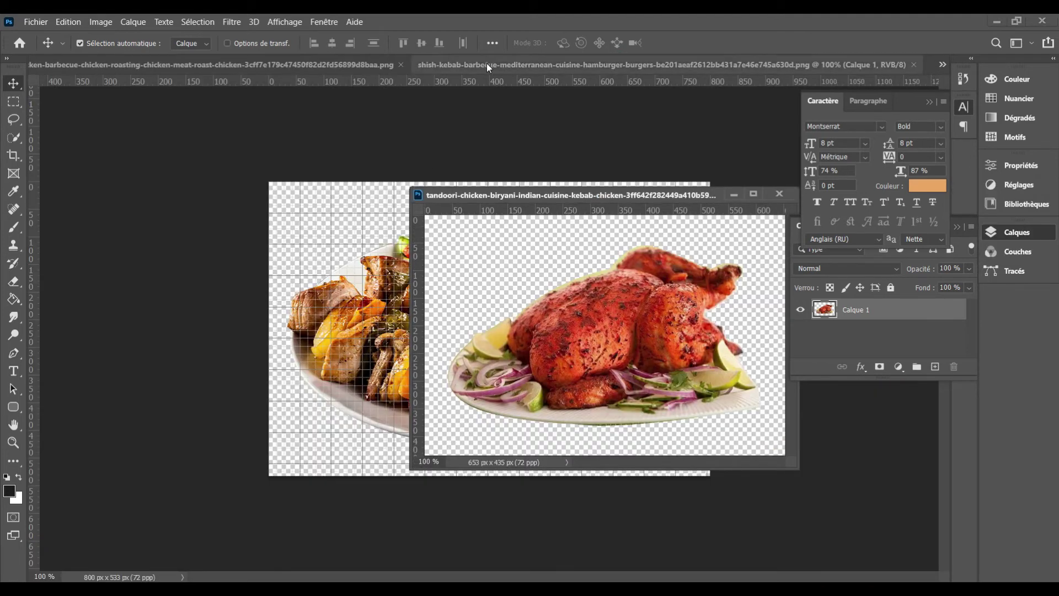
left_click(487, 63)
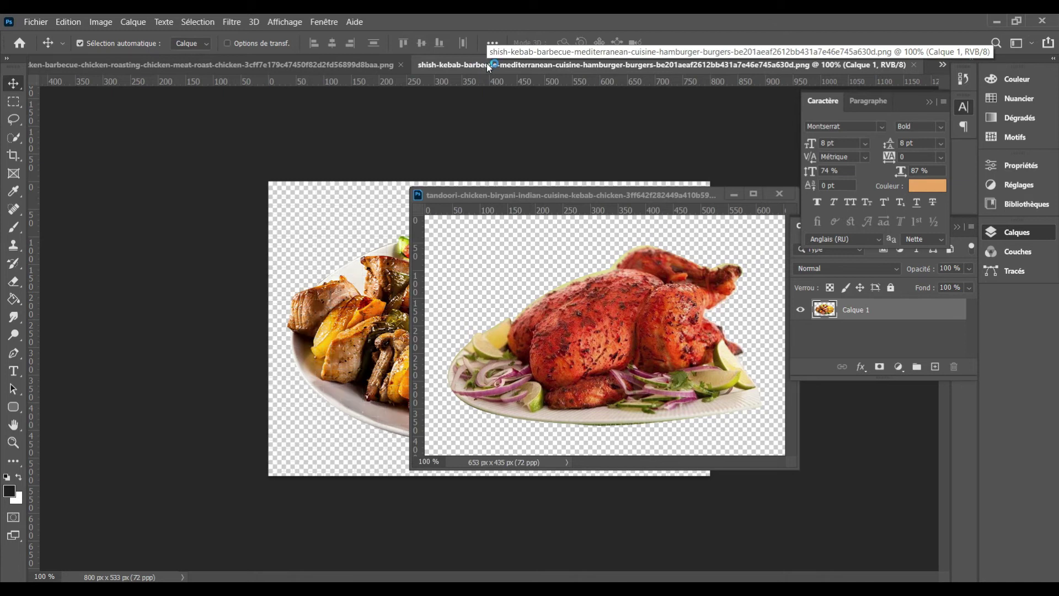
left_click_drag(486, 63, 522, 301)
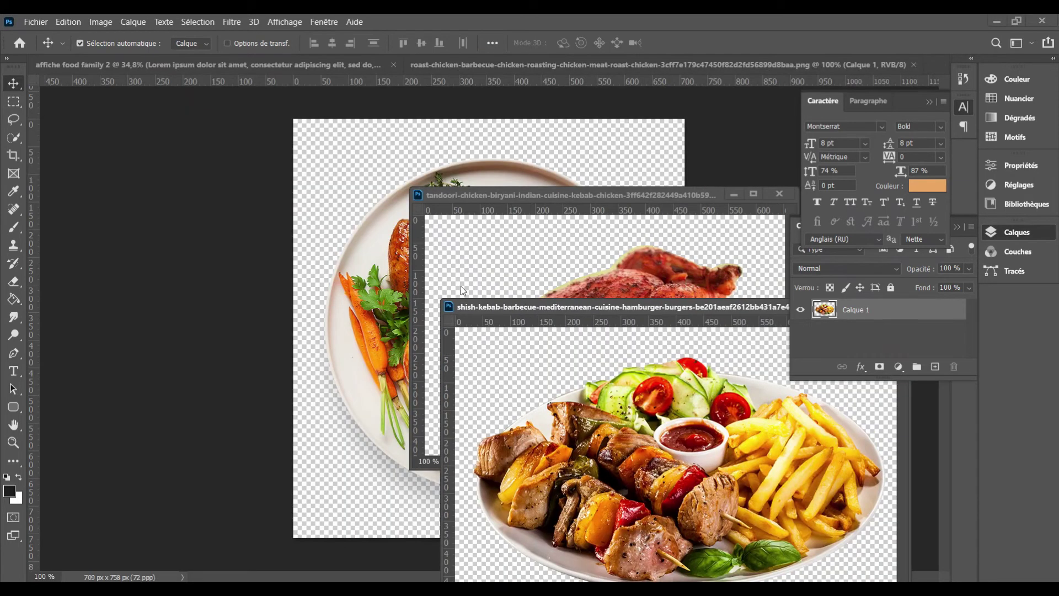
left_click(458, 67)
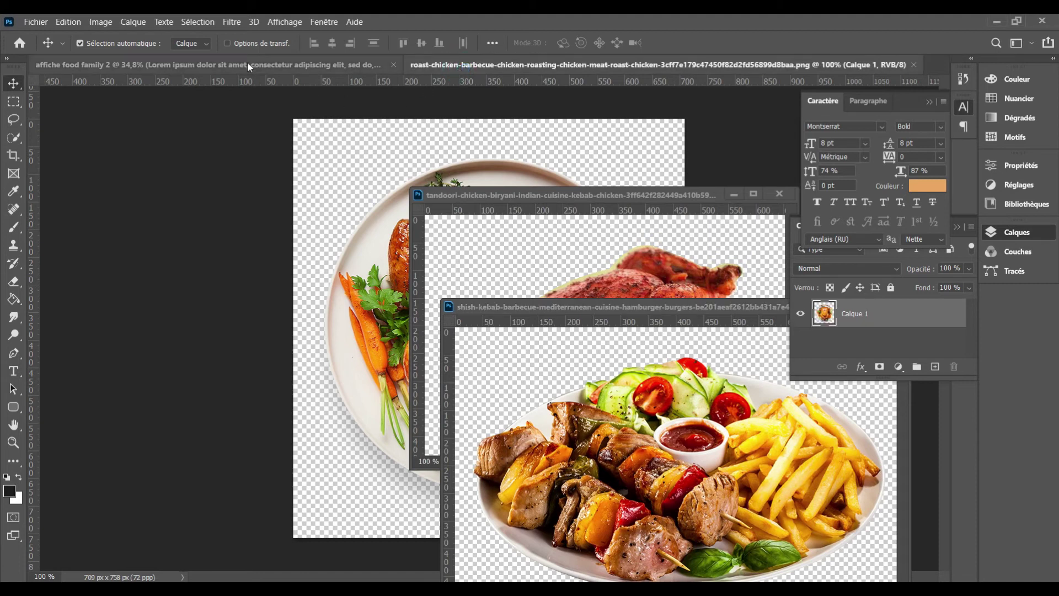
left_click(208, 64)
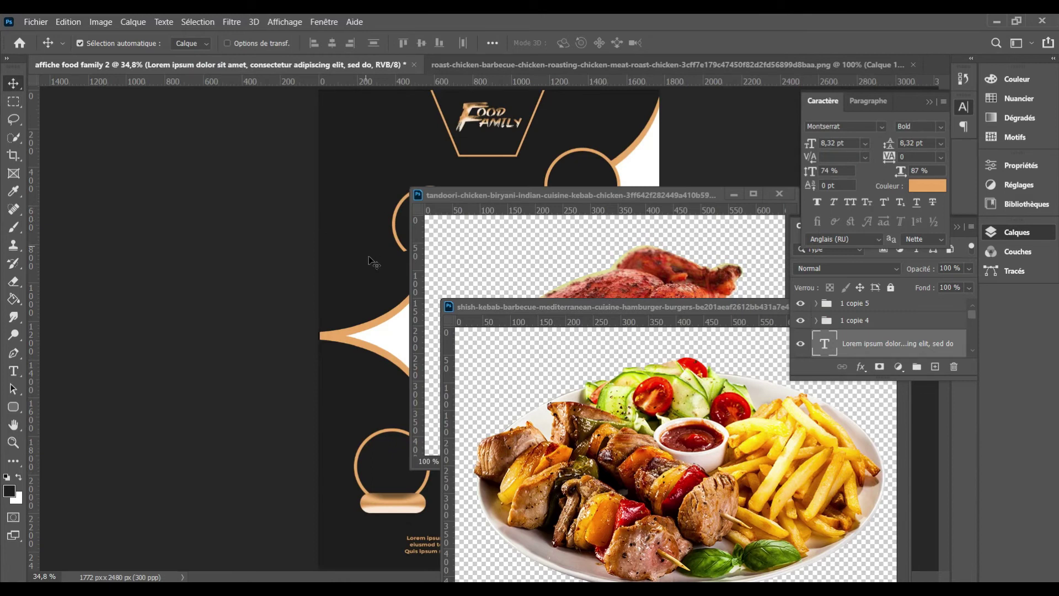
Drag the roast chicken photo onto the poster and close its document
left_click(534, 200)
left_click(650, 65)
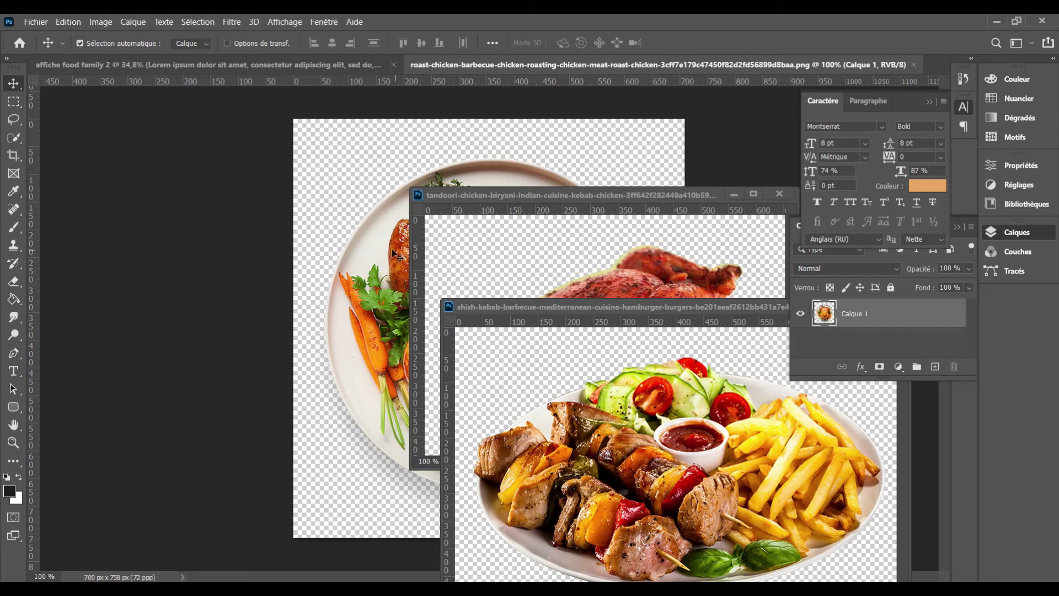
mouse_move(391, 253)
left_mouse_down()
mouse_move(238, 66)
mouse_move(375, 171)
left_mouse_up()
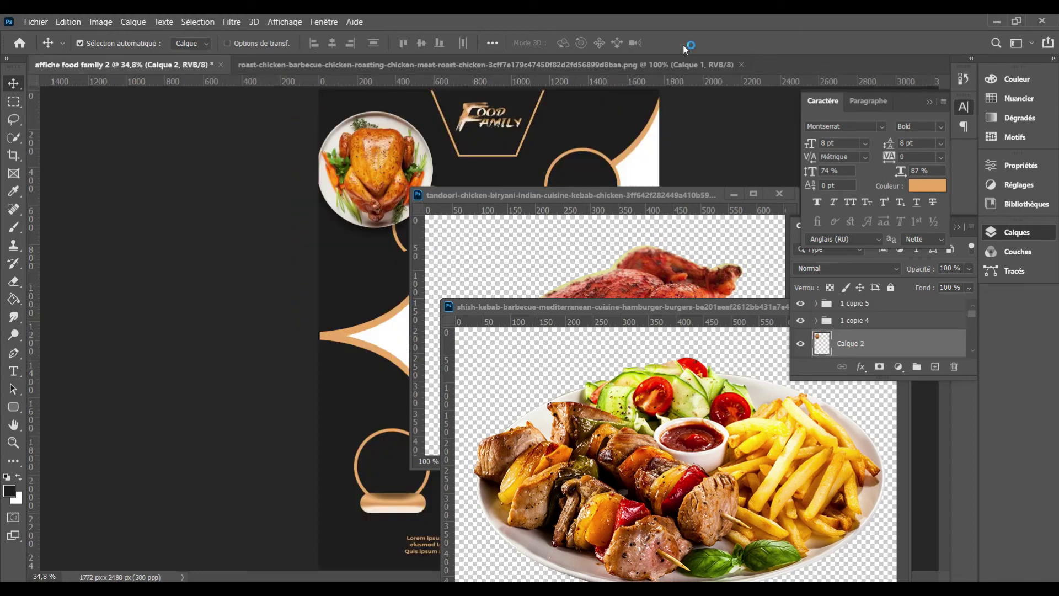
left_click(674, 64)
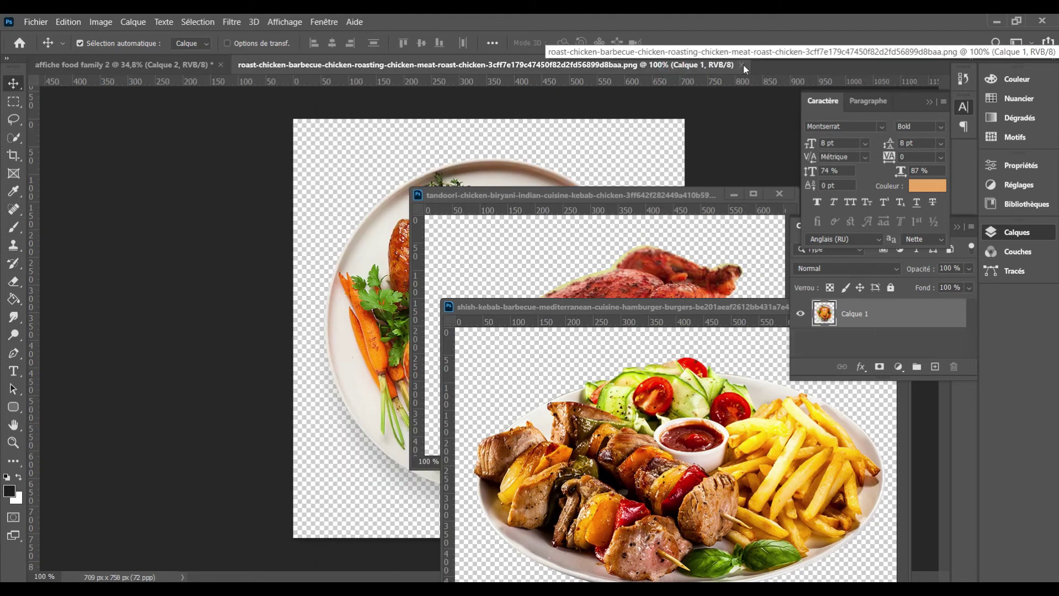
left_click(743, 64)
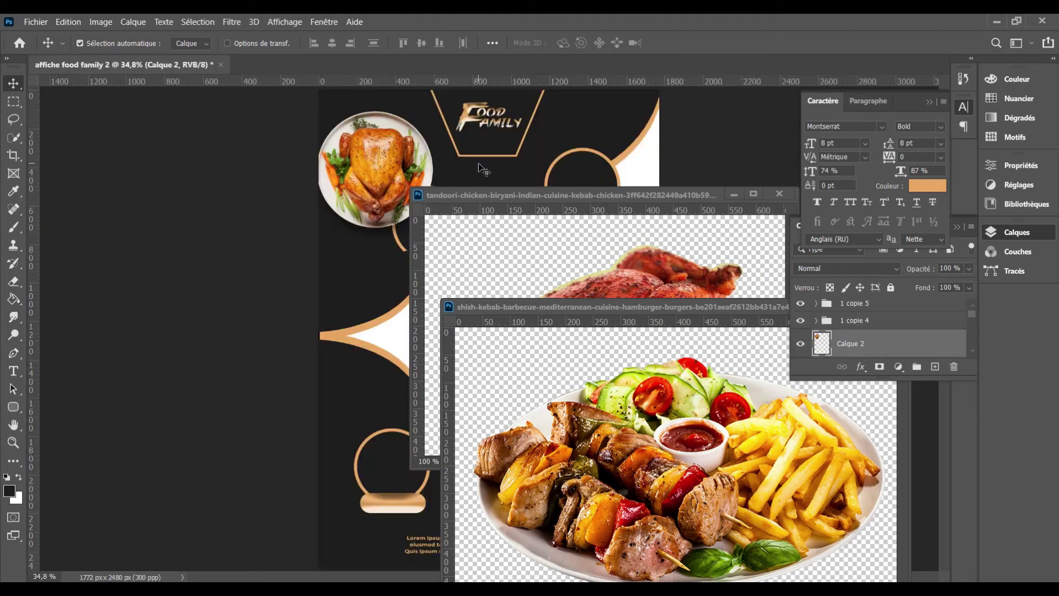
Drag the tandoori chicken and kebab plate photos onto the poster's left side and close their windows
left_click(649, 274)
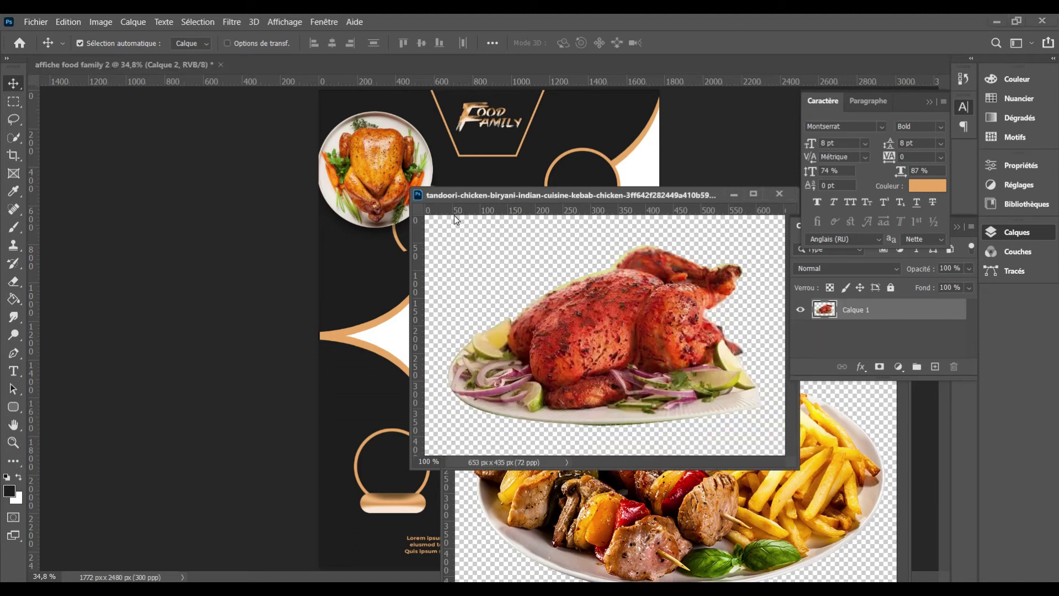
mouse_move(600, 304)
left_mouse_down()
mouse_move(491, 298)
mouse_move(371, 334)
mouse_move(356, 303)
left_mouse_up()
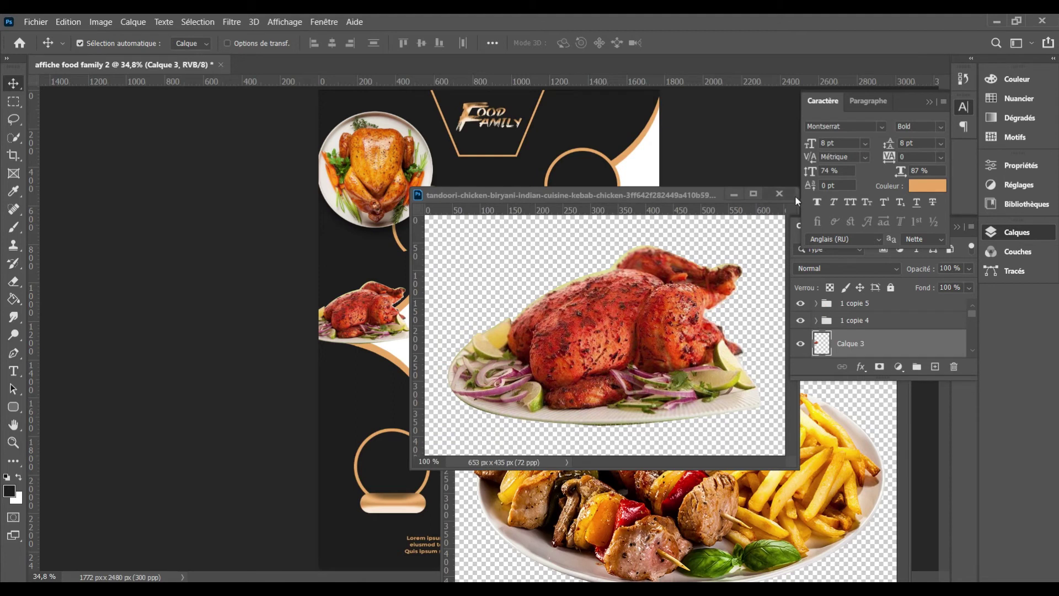
left_click(779, 194)
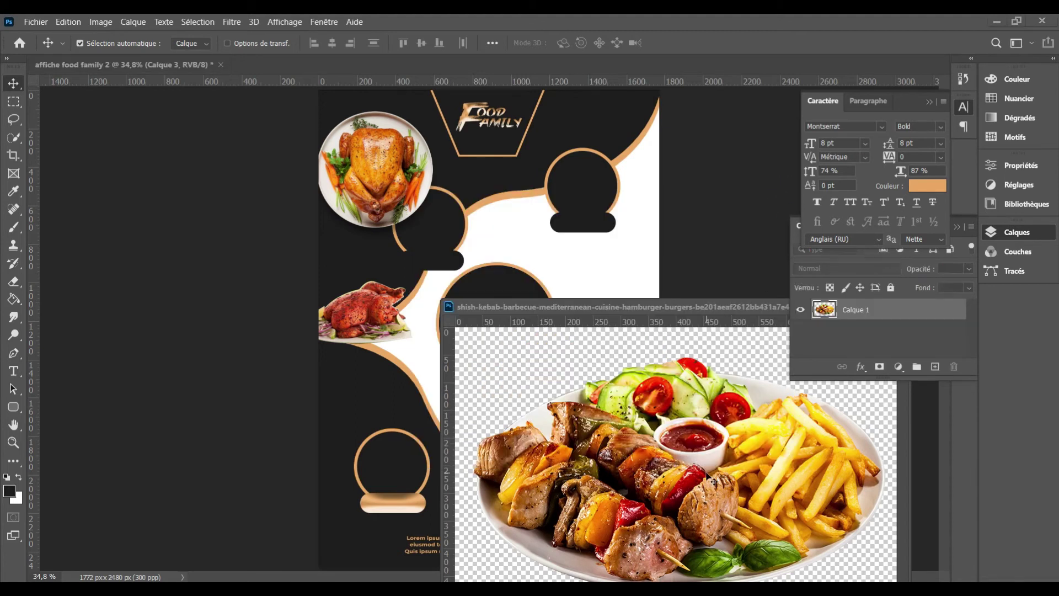
left_click_drag(712, 481, 393, 240)
left_click_drag(491, 309, 256, 303)
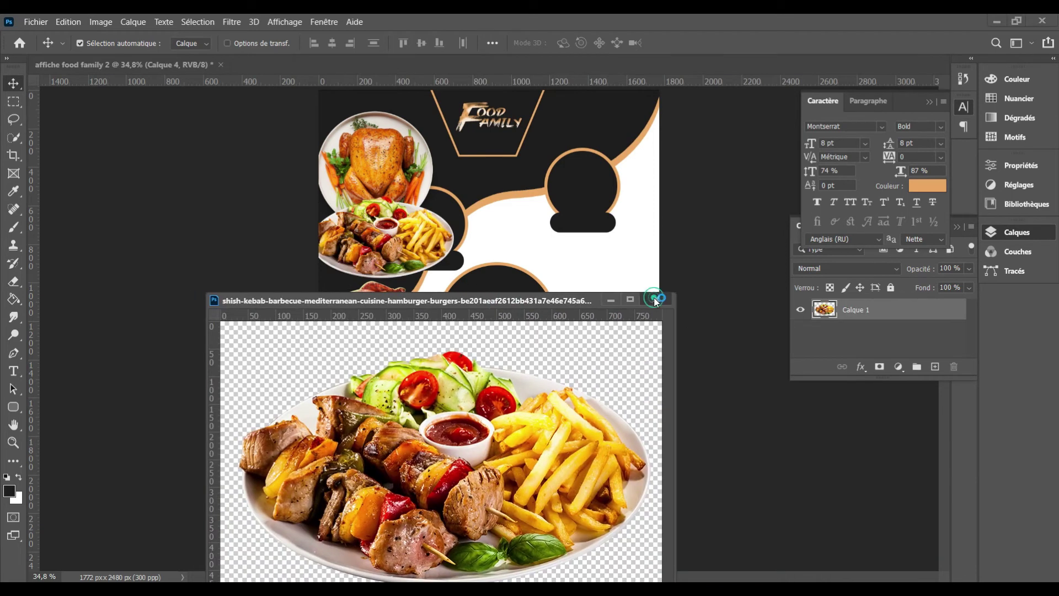
left_click(656, 300)
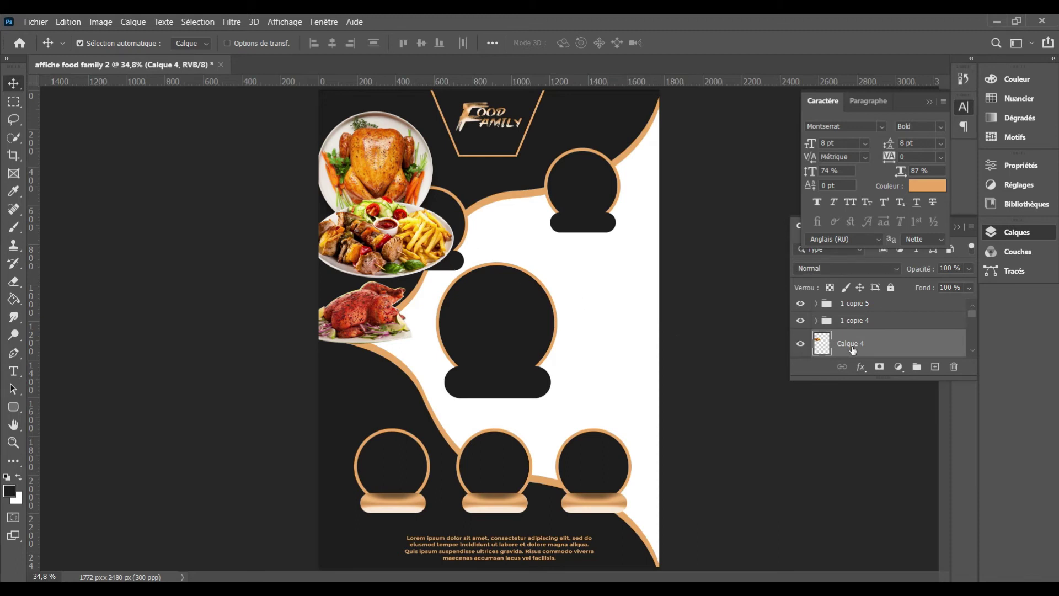
Raise the kebab, roast chicken and tandoori photo layers above the shape groups
mouse_move(853, 350)
left_mouse_down()
mouse_move(859, 287)
mouse_move(862, 300)
left_mouse_up()
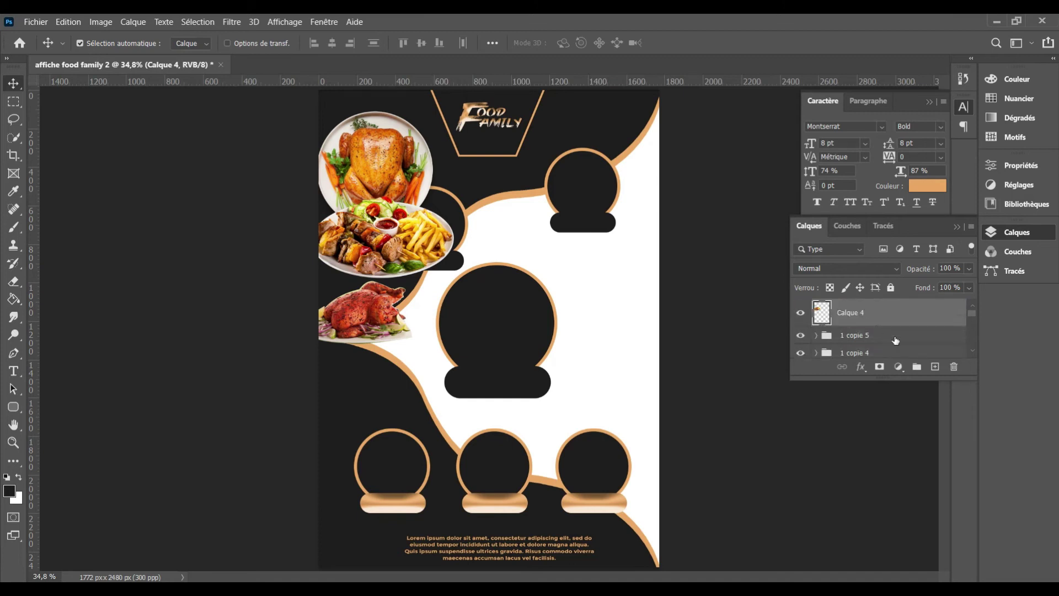
left_click(388, 178)
mouse_move(929, 347)
left_mouse_down()
mouse_move(850, 202)
mouse_move(885, 300)
left_mouse_up()
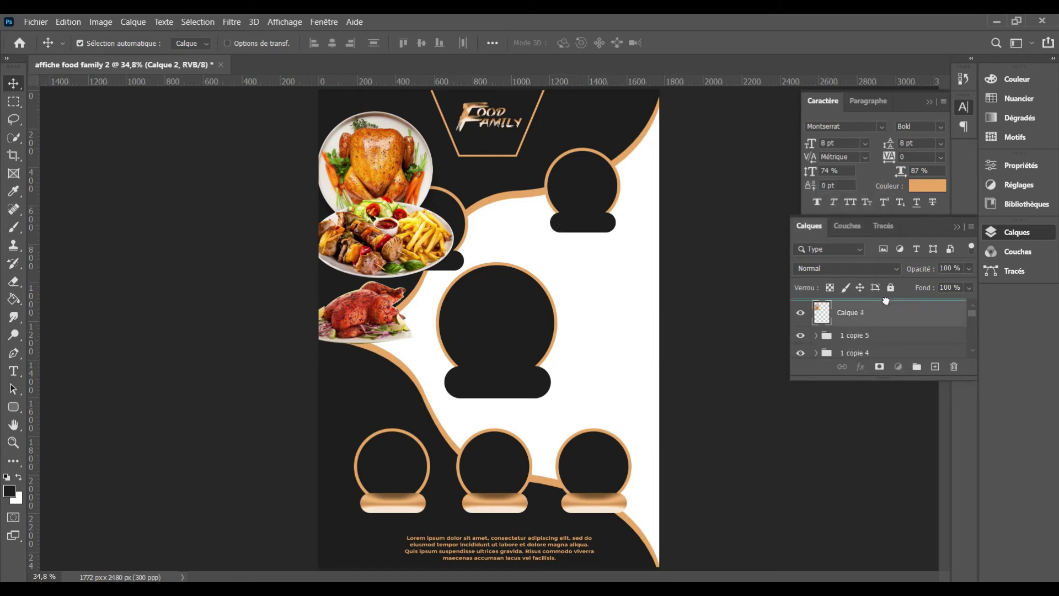
left_click(394, 317)
left_click_drag(927, 350, 882, 306)
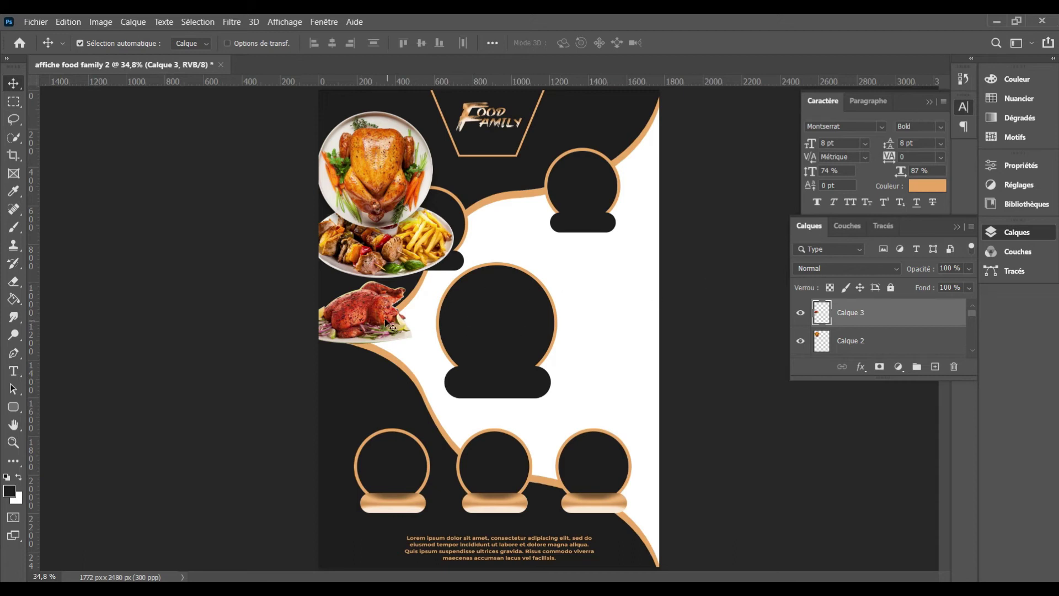
Toggle group 1's visibility to confirm it holds the central circle
left_click(489, 323)
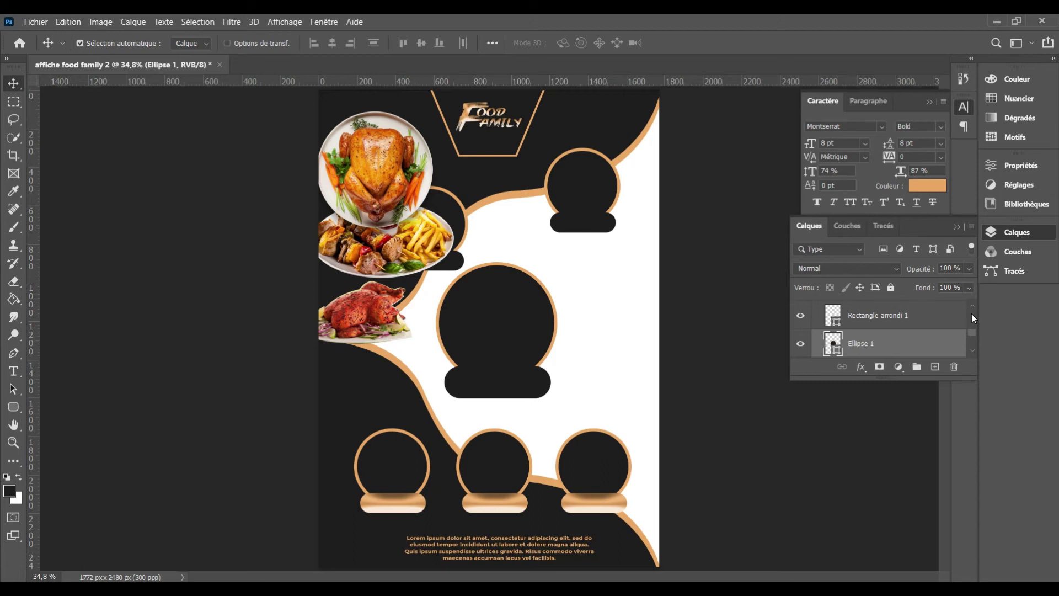
scroll(971, 304, "up", 5)
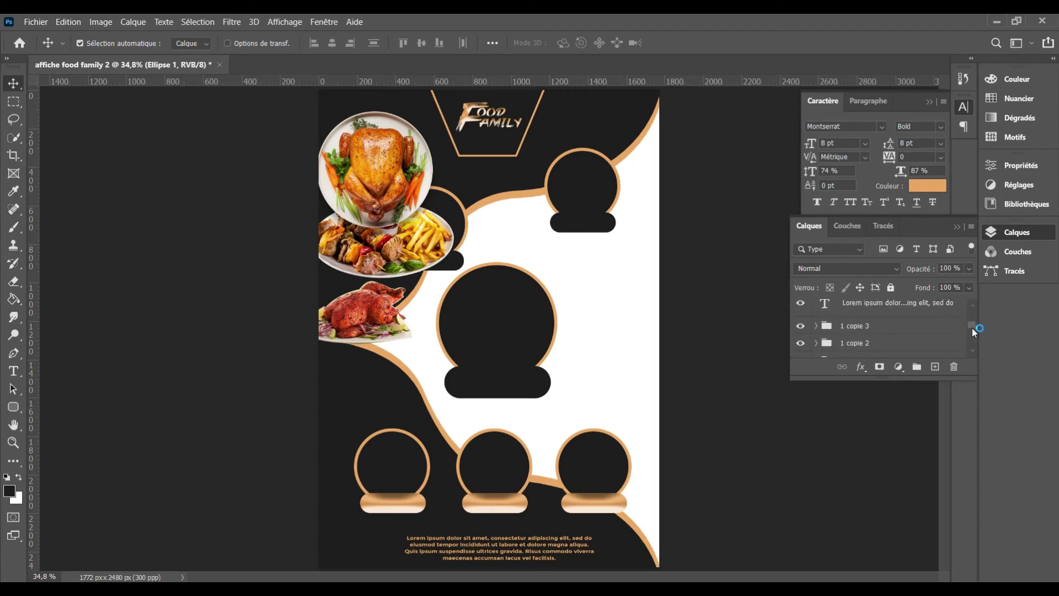
scroll(972, 349, "down", 5)
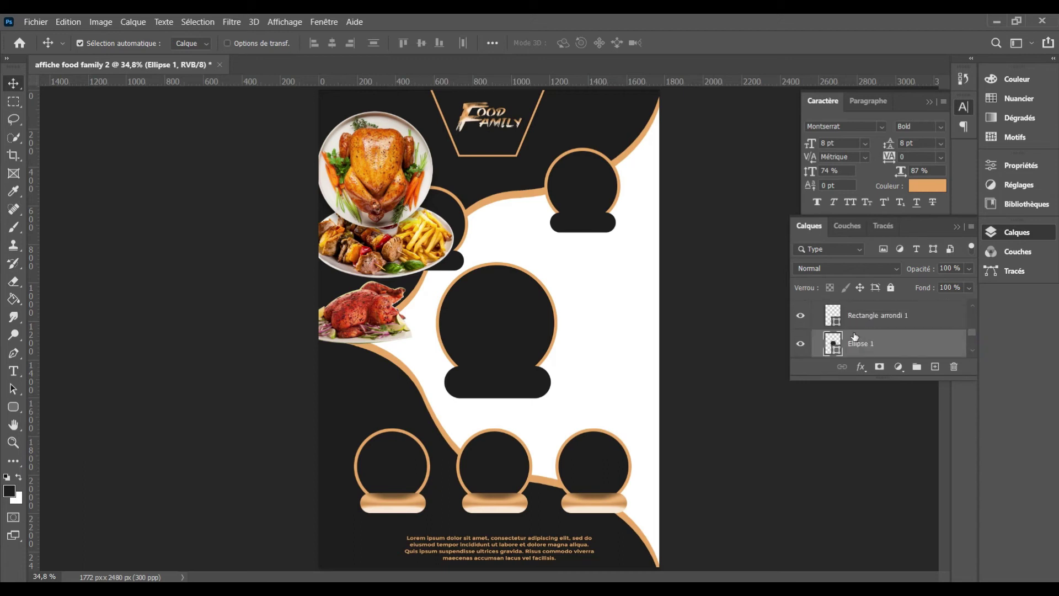
scroll(974, 305, "up", 2)
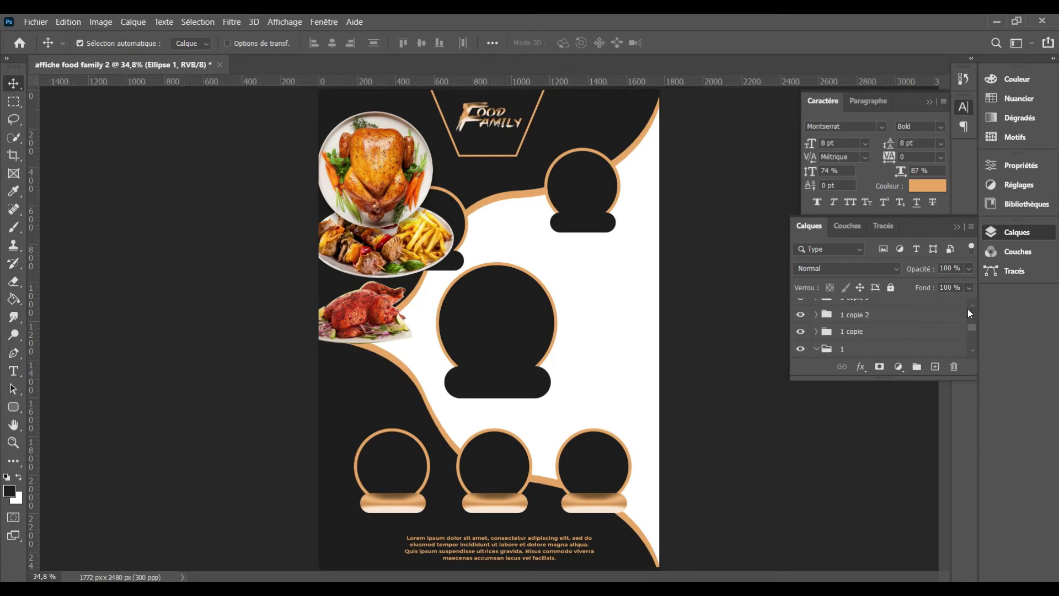
left_click(818, 347)
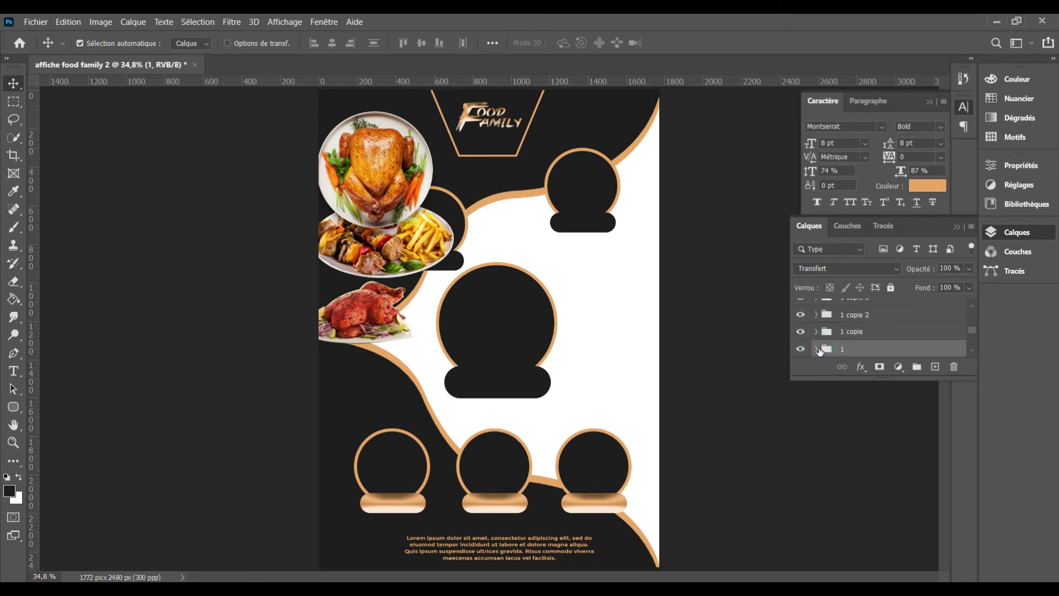
left_click(803, 349)
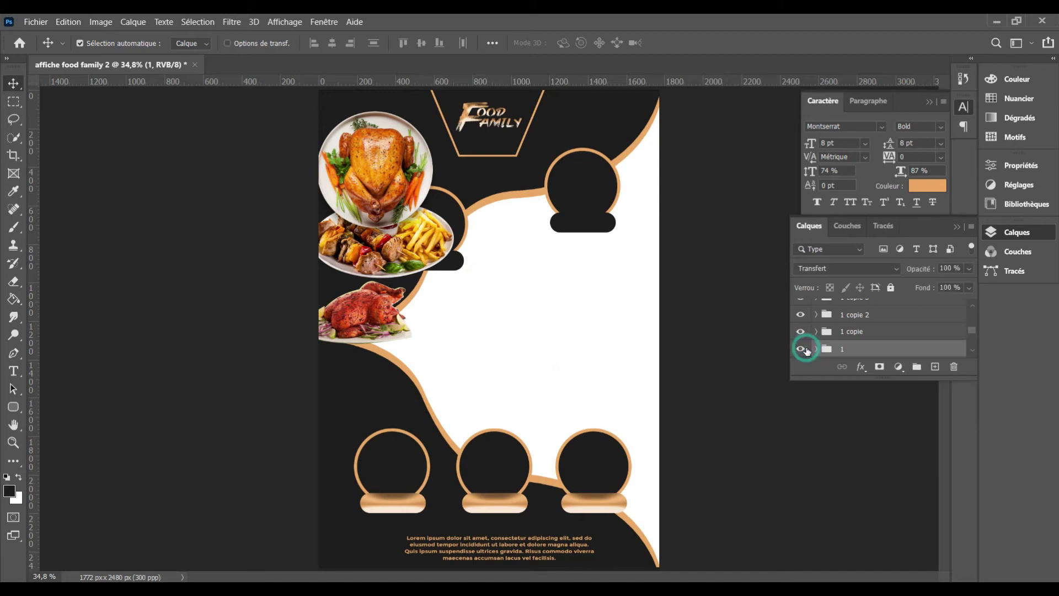
left_click(803, 350)
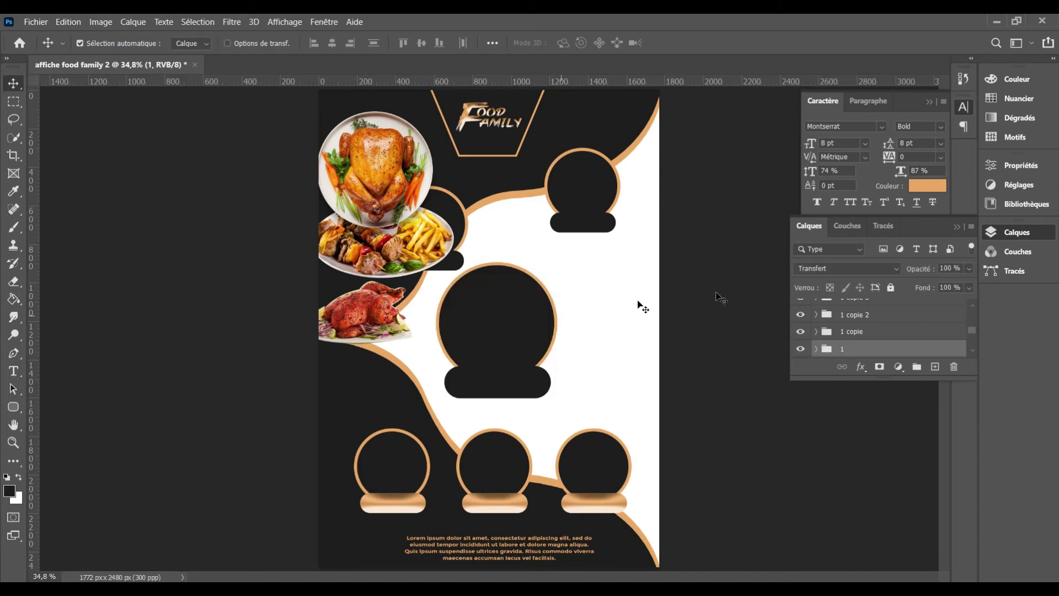
Move the roast chicken layer Calque 3 into group 1 and expand the group
left_click(360, 320)
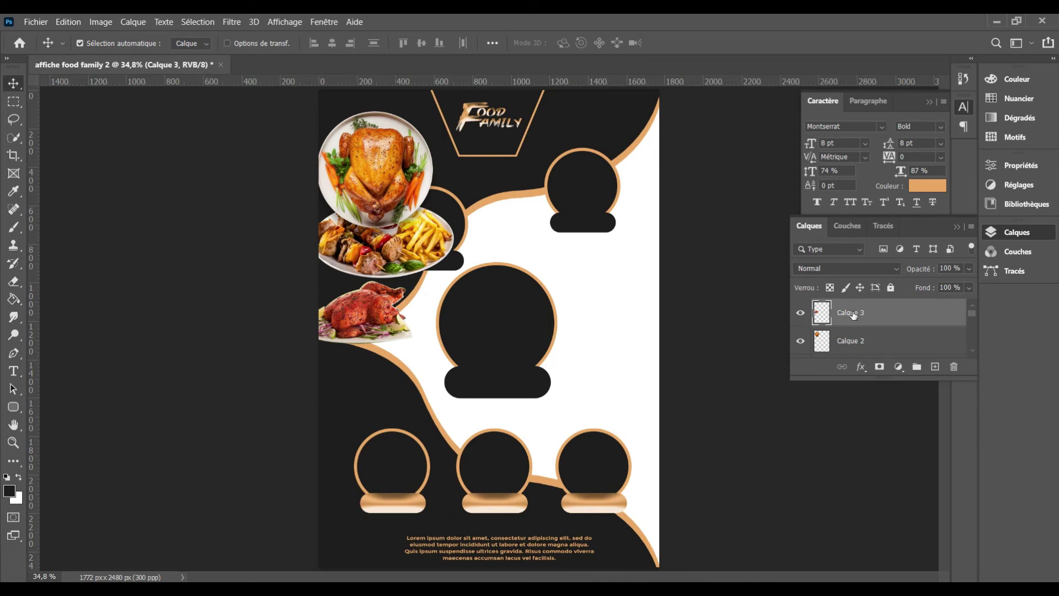
mouse_move(854, 316)
left_mouse_down()
mouse_move(893, 411)
mouse_move(842, 333)
left_mouse_up()
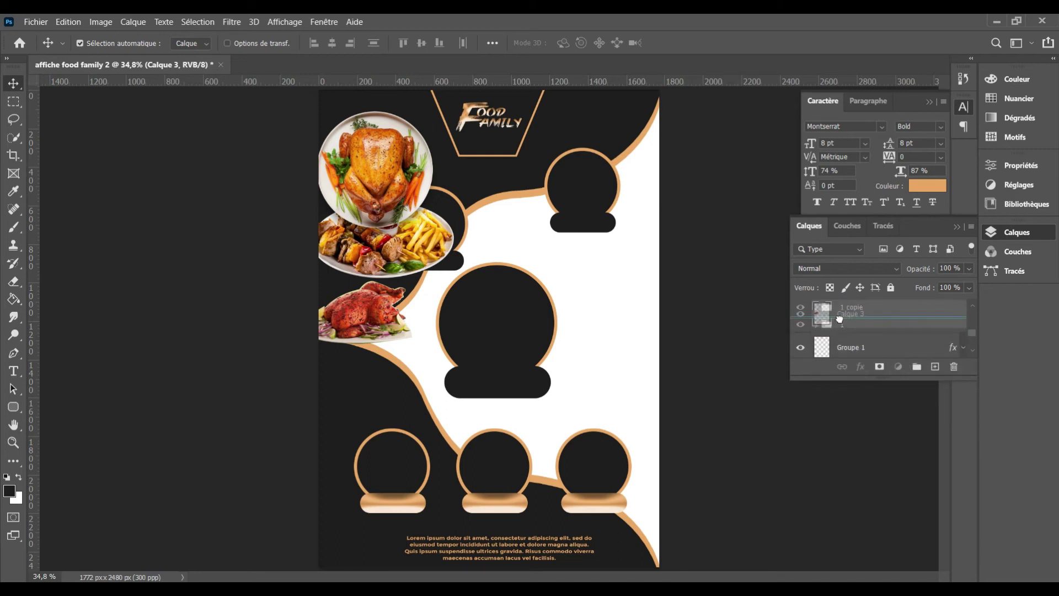
left_click_drag(841, 332, 857, 326)
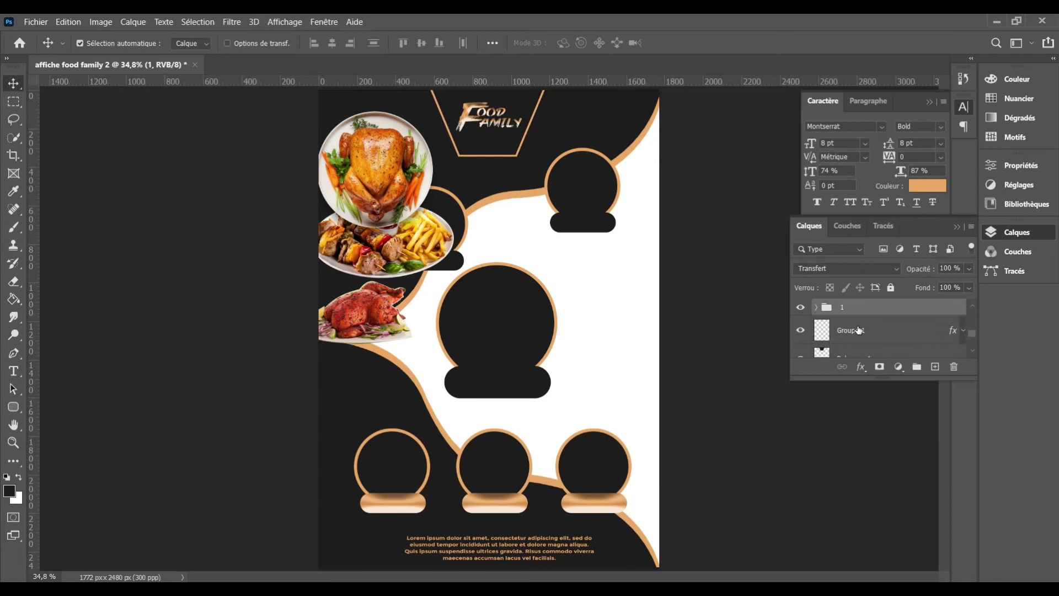
left_click(816, 308)
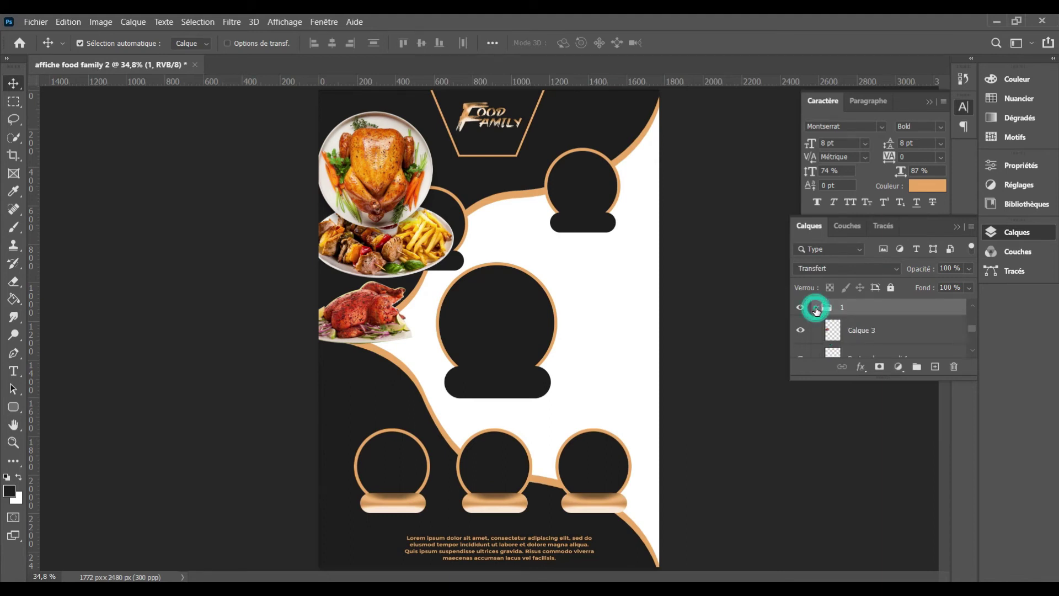
Clip Calque 3 to the layer below and move the chicken onto the central circle
left_click(883, 336)
right_click(882, 334)
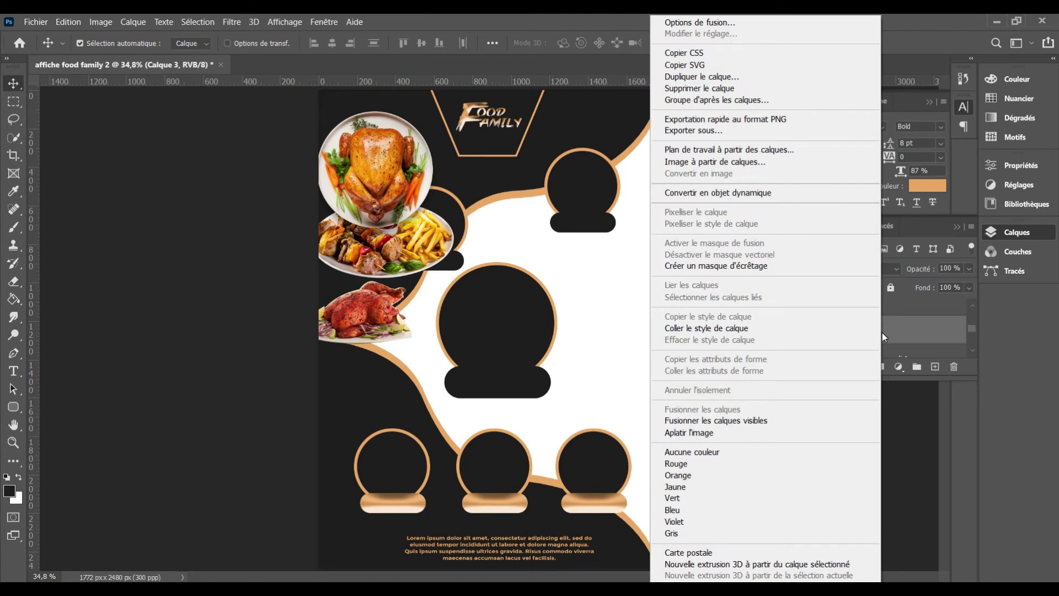
left_click(725, 267)
key("ctrl+t")
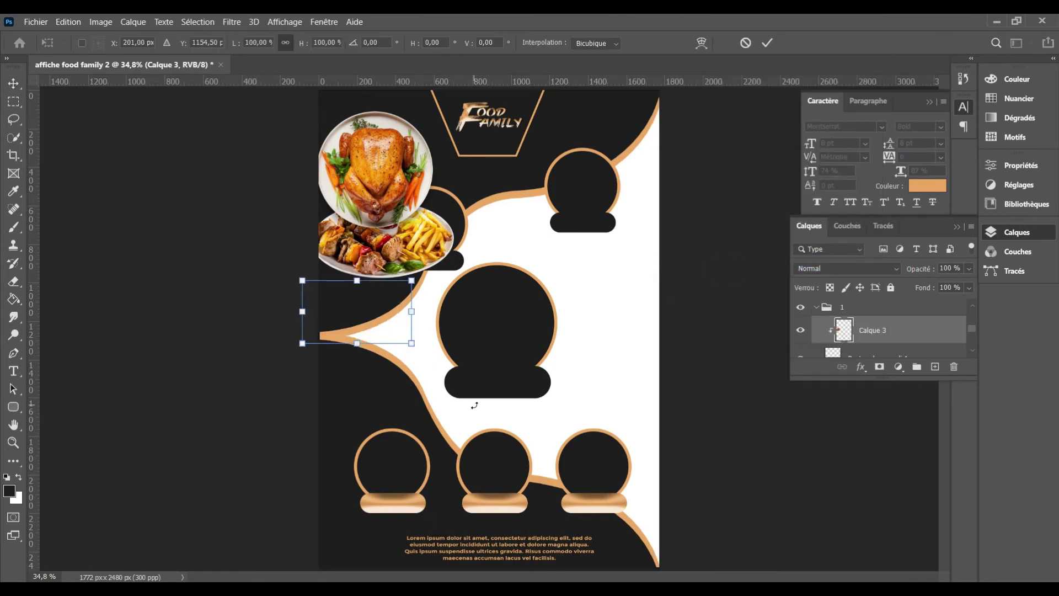
left_click_drag(359, 322, 502, 336)
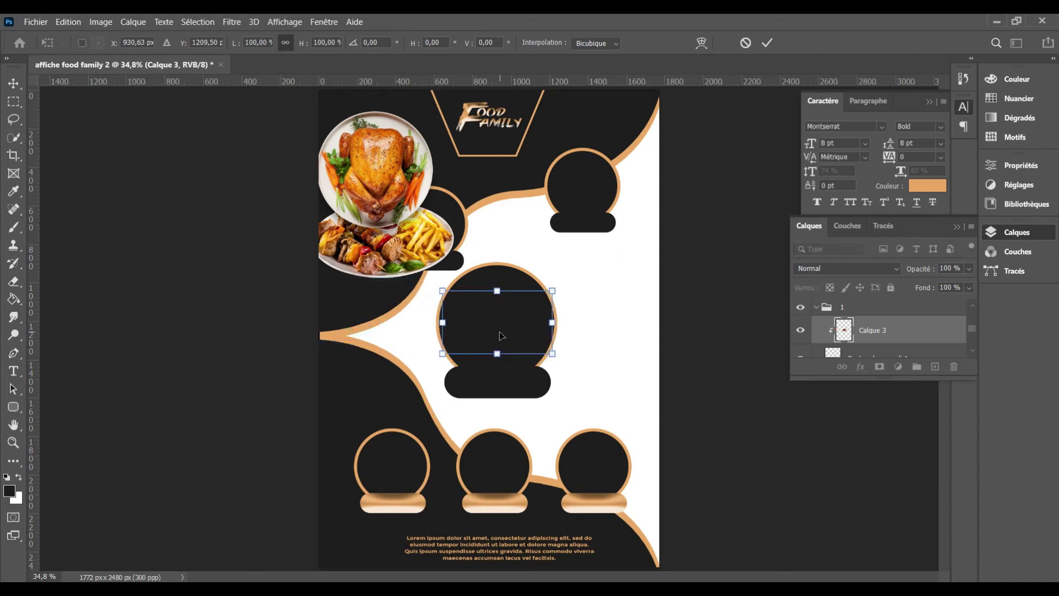
key("Return")
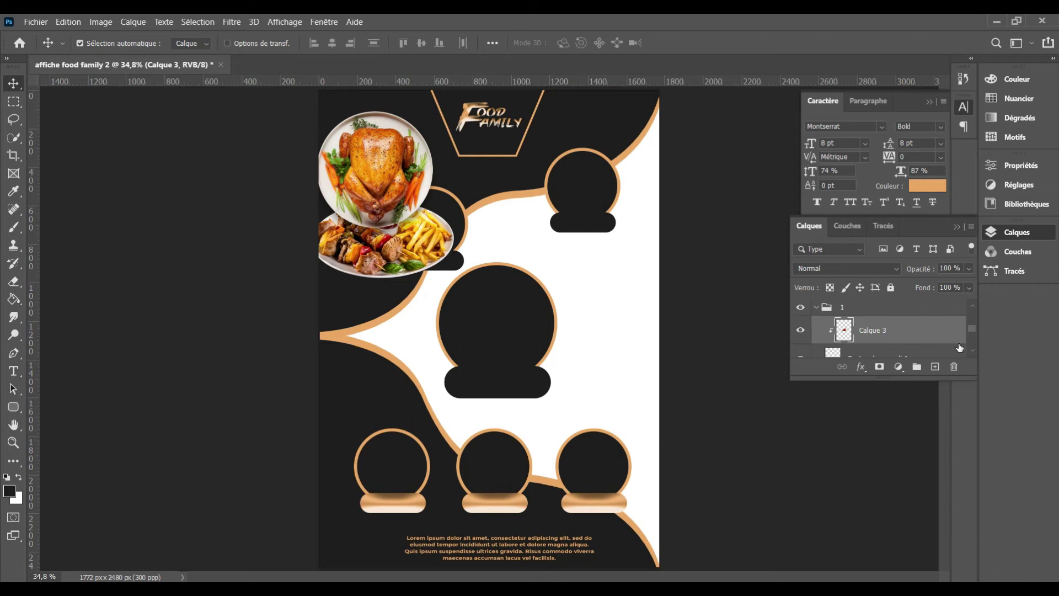
Release the roast chicken's clipping mask
scroll(972, 349, "down", 2)
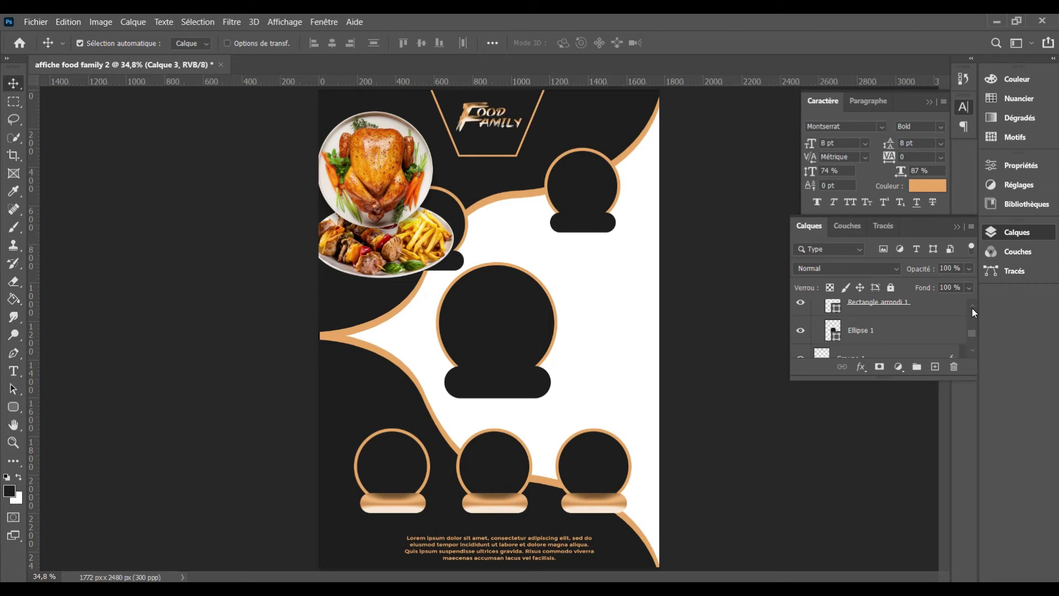
scroll(972, 308, "up", 2)
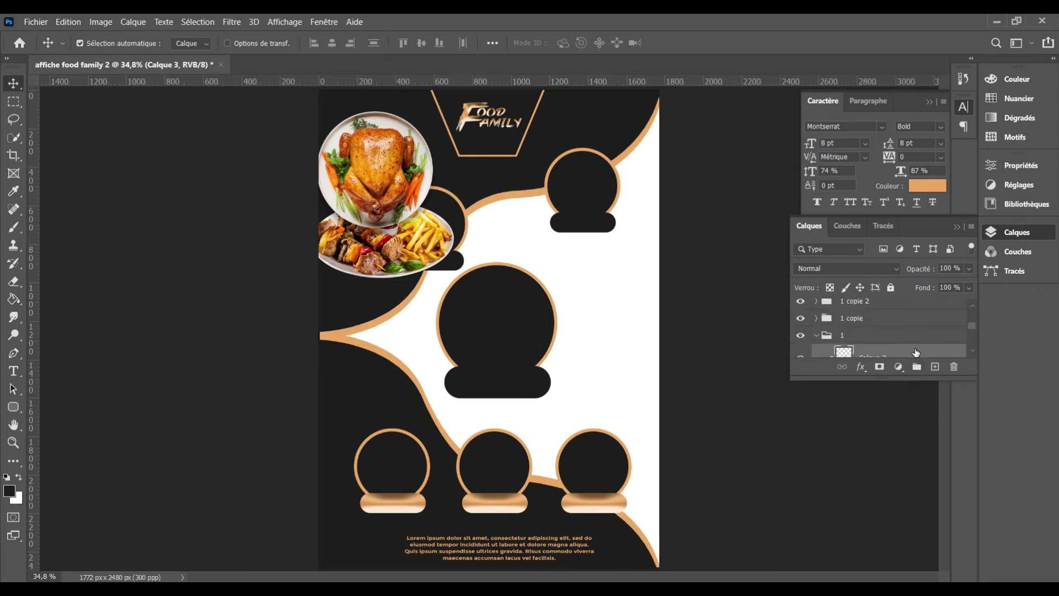
right_click(916, 351)
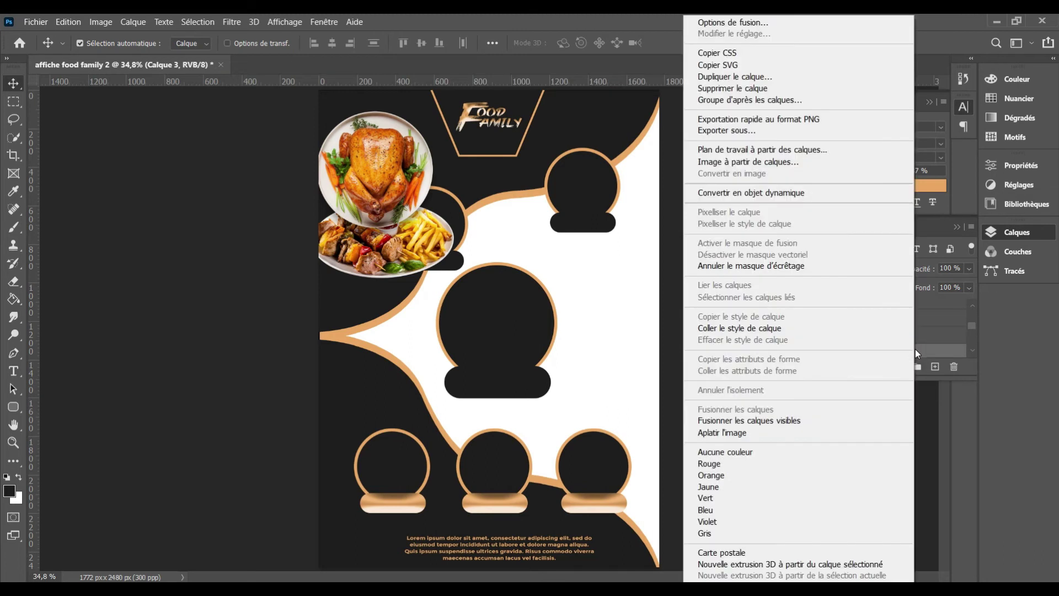
left_click(788, 267)
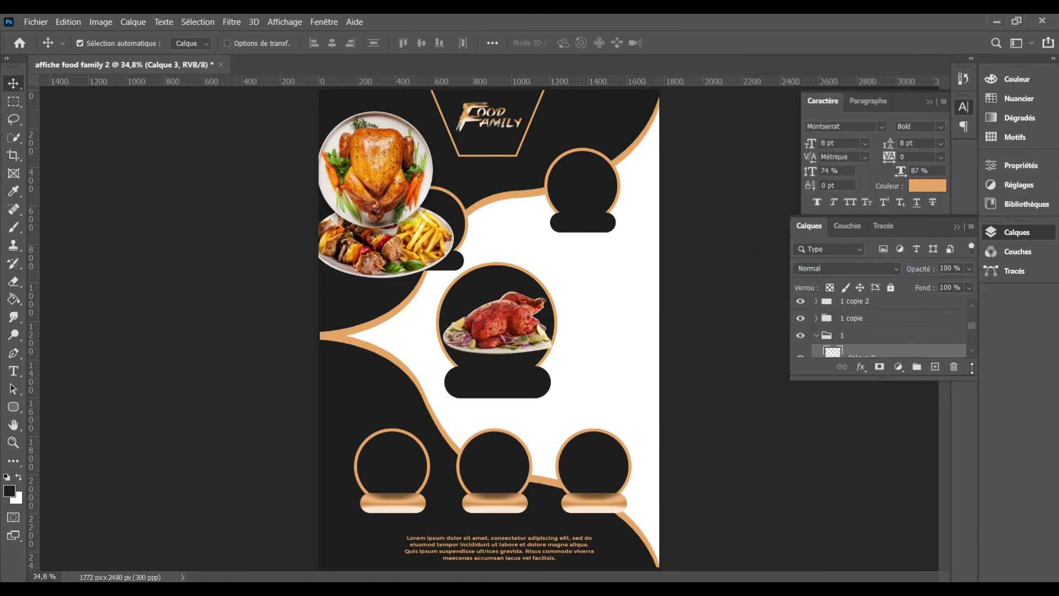
scroll(972, 348, "down", 3)
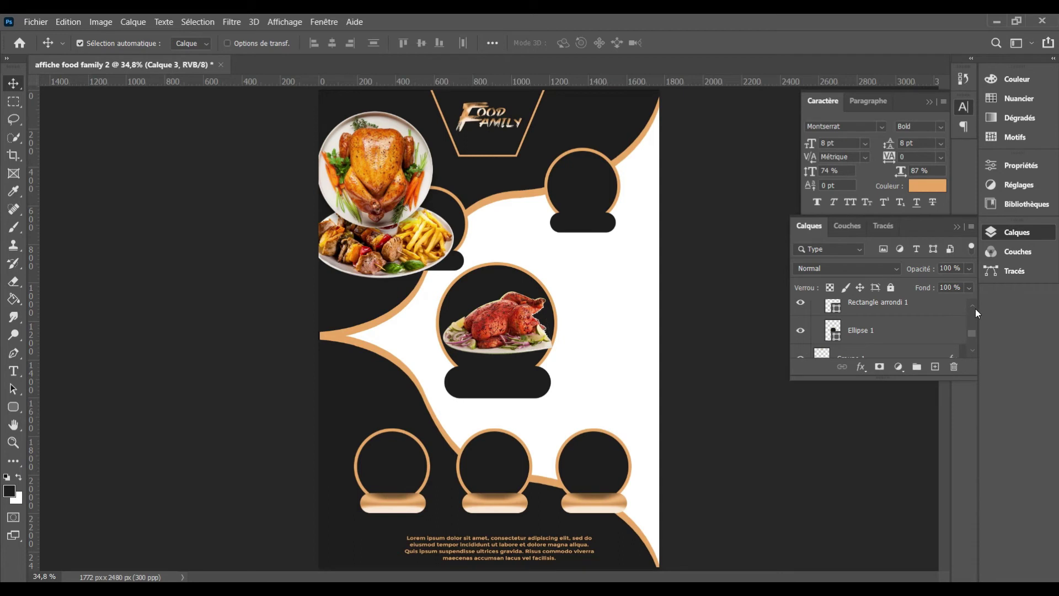
scroll(974, 309, "up", 3)
Place the chicken layer above Ellipse 1, clip it into the circle, and scale it to fit
left_click_drag(936, 354, 904, 332)
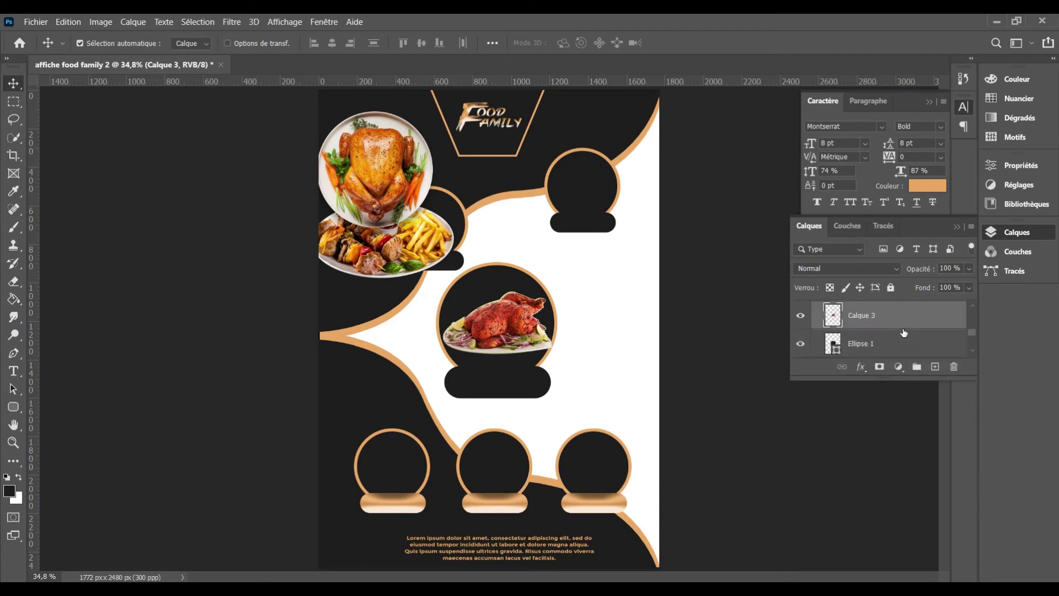
right_click(889, 309)
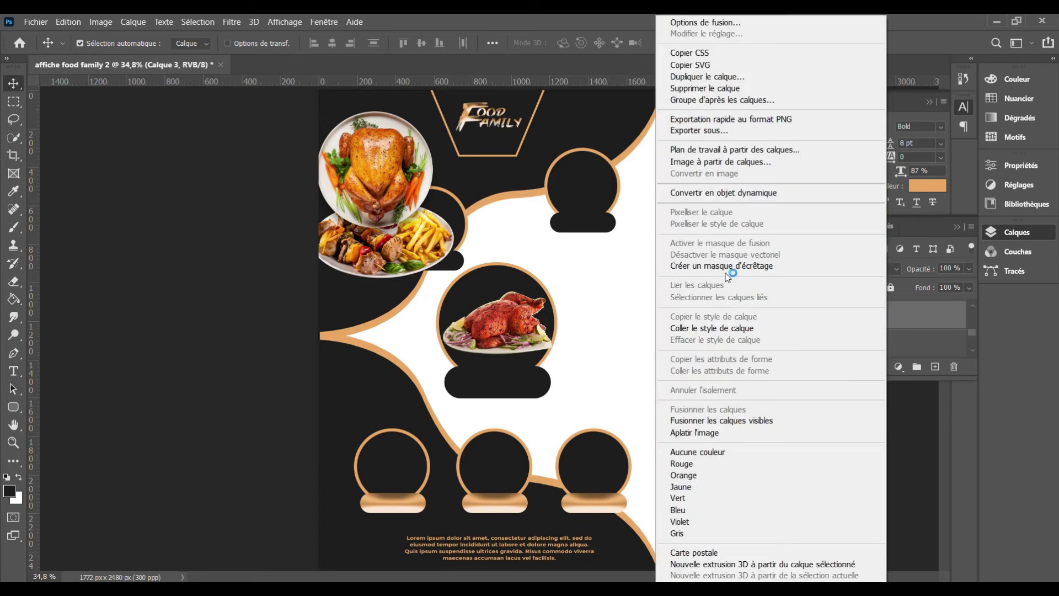
left_click(723, 266)
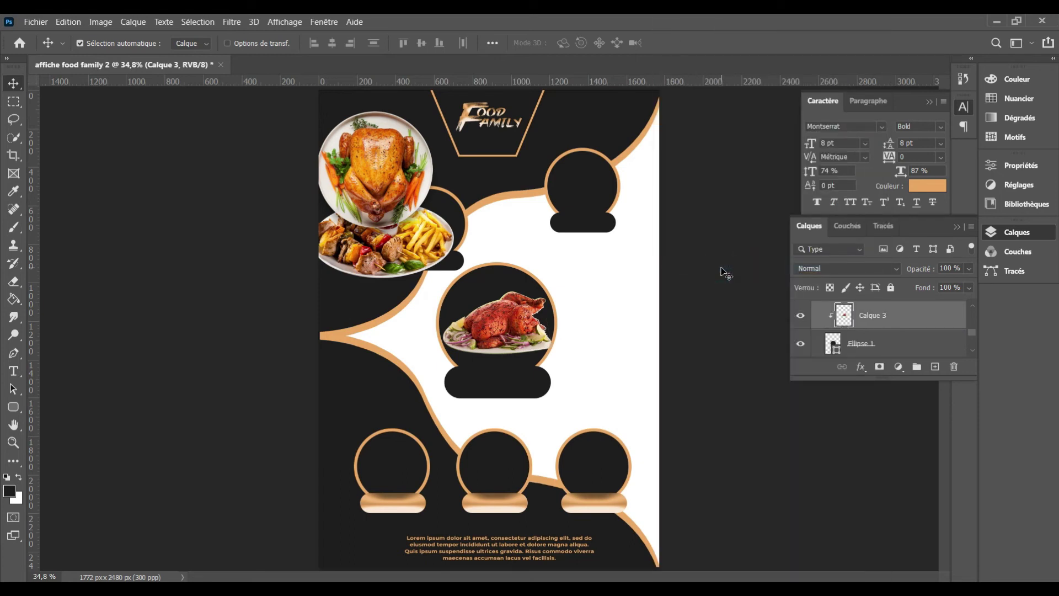
key("ctrl+t")
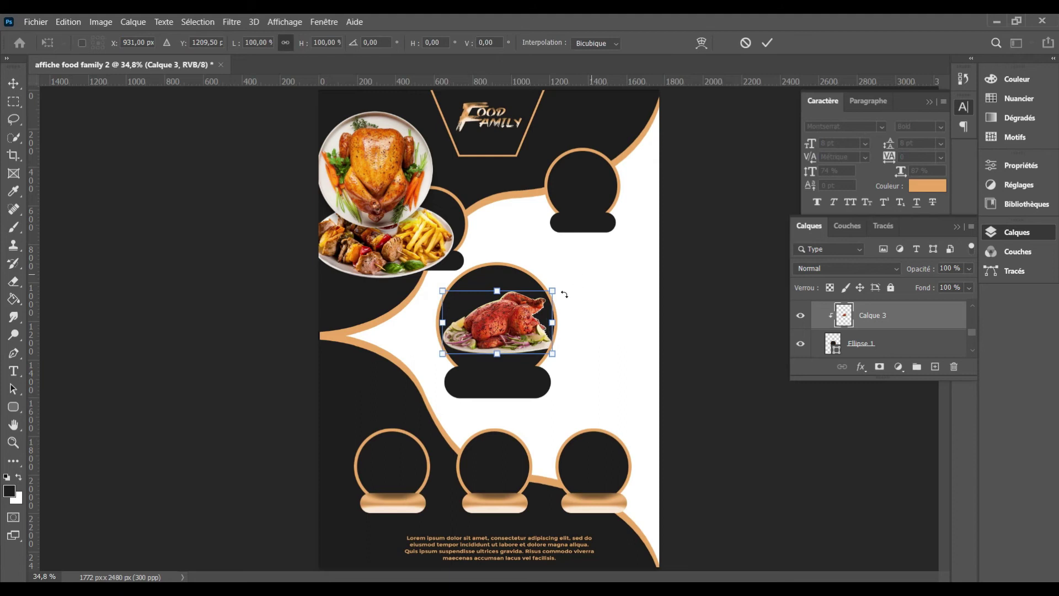
mouse_move(555, 291)
left_mouse_down()
mouse_move(565, 330)
mouse_move(573, 326)
mouse_move(513, 319)
left_mouse_up()
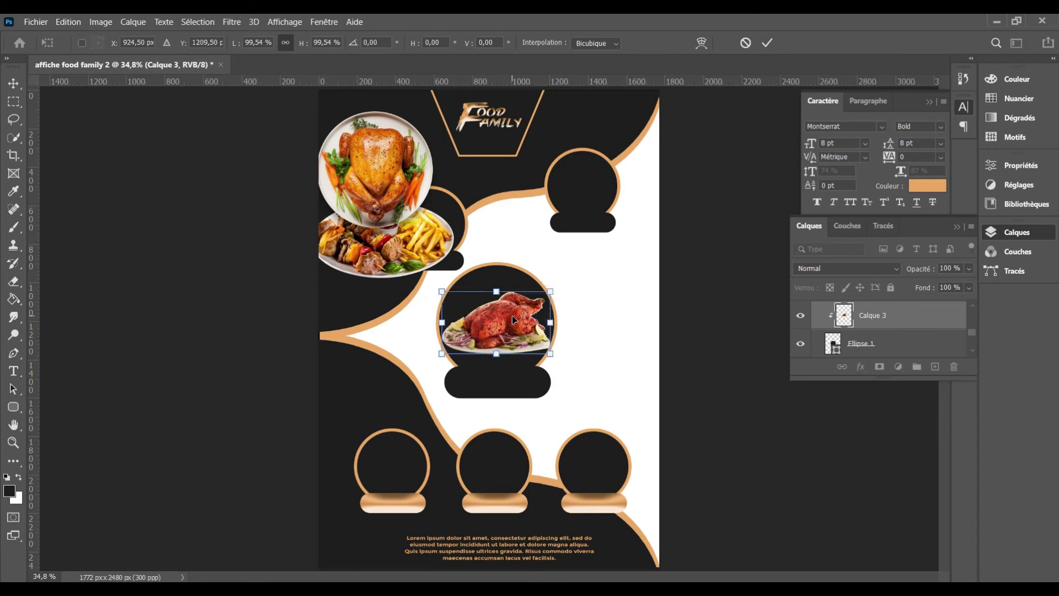
key("Return")
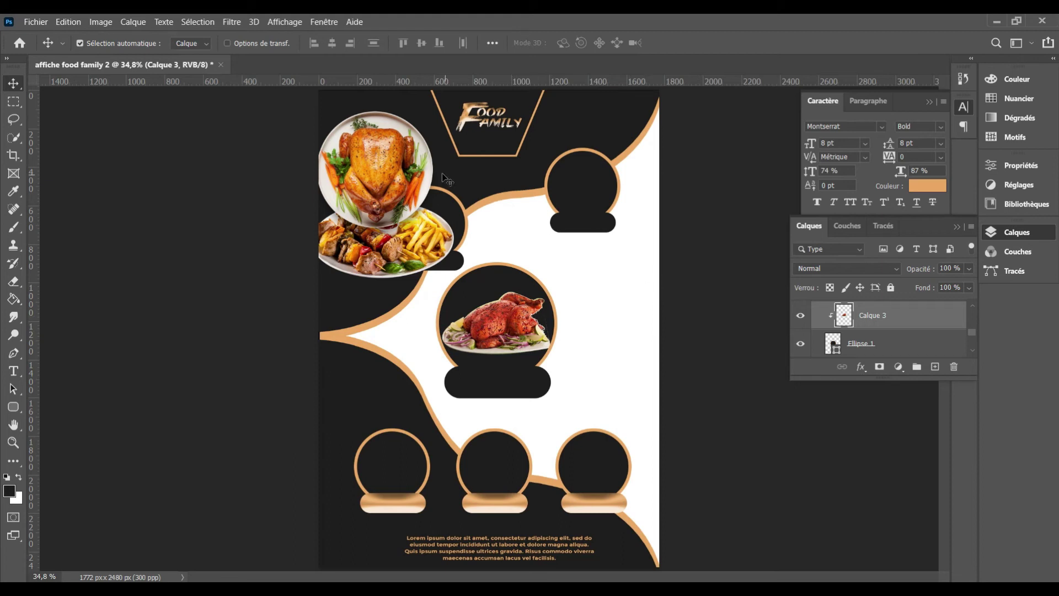
Move the kebab plate right and put Calque 4 inside group 1 copie
left_click_drag(411, 252, 601, 265)
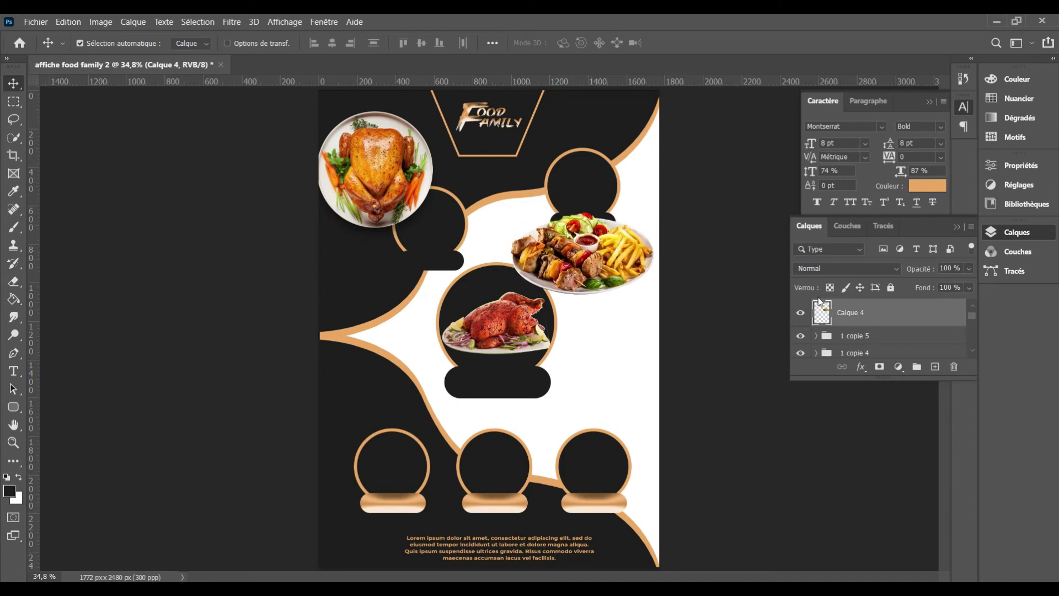
left_click_drag(885, 319, 877, 305)
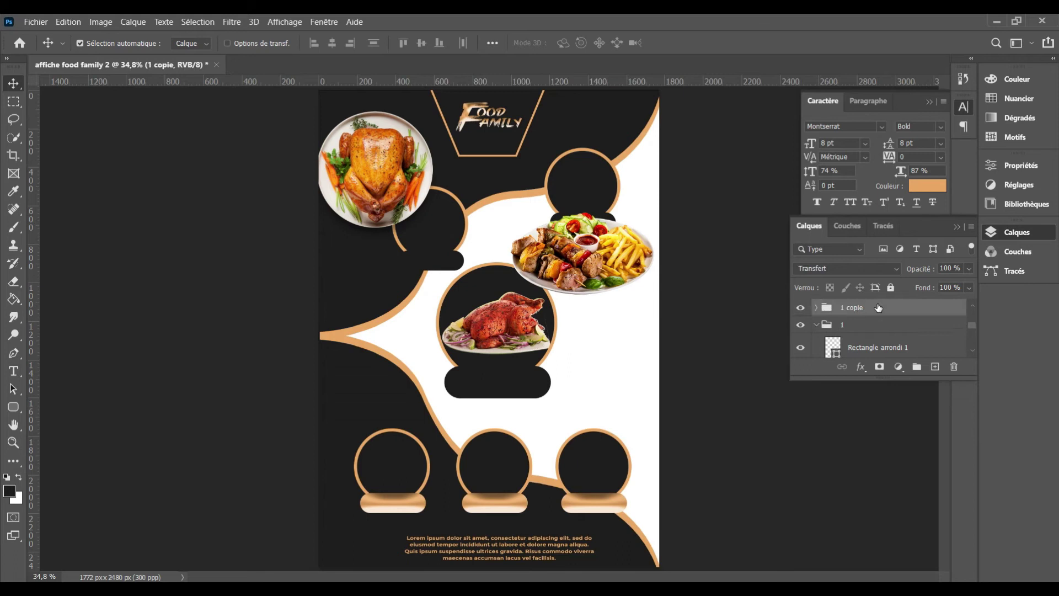
left_click(817, 308)
left_click_drag(906, 331, 904, 331)
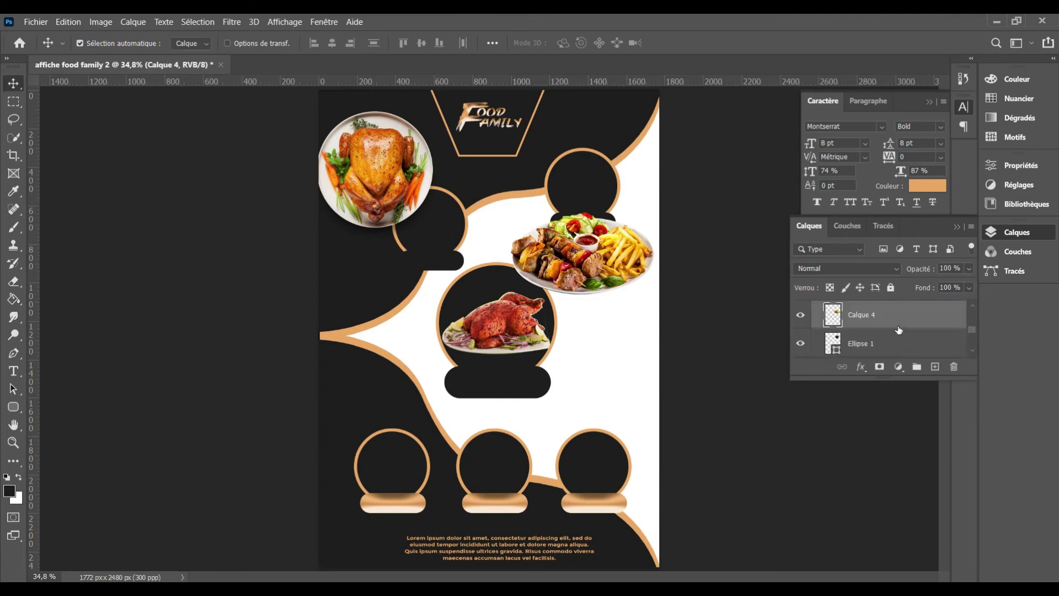
Move the plate up onto the top-right circle and clip it into that circle
key("ctrl+t")
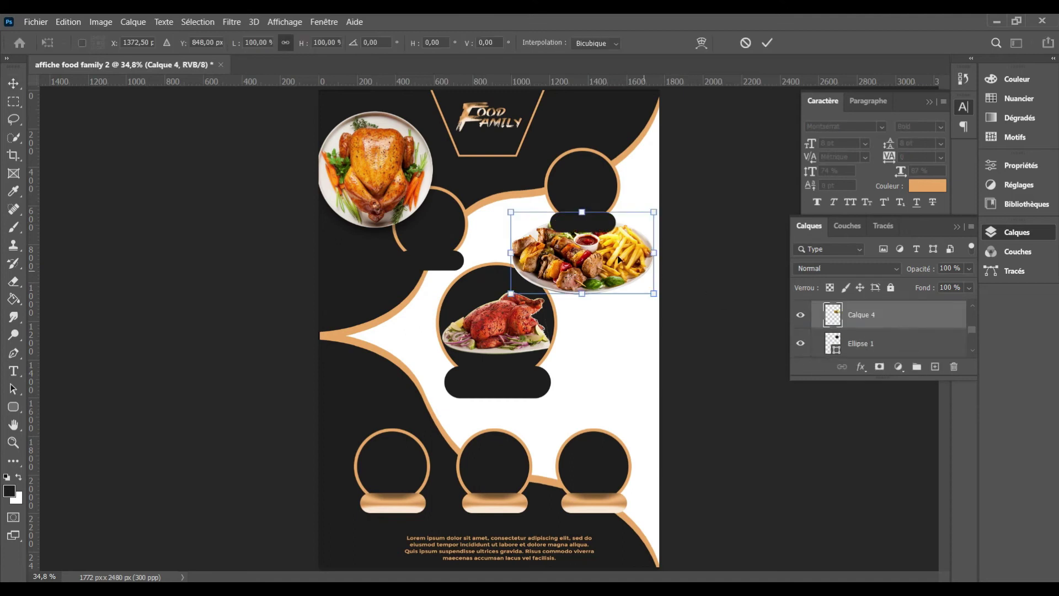
mouse_move(637, 265)
left_mouse_down()
mouse_move(629, 195)
mouse_move(640, 194)
left_mouse_up()
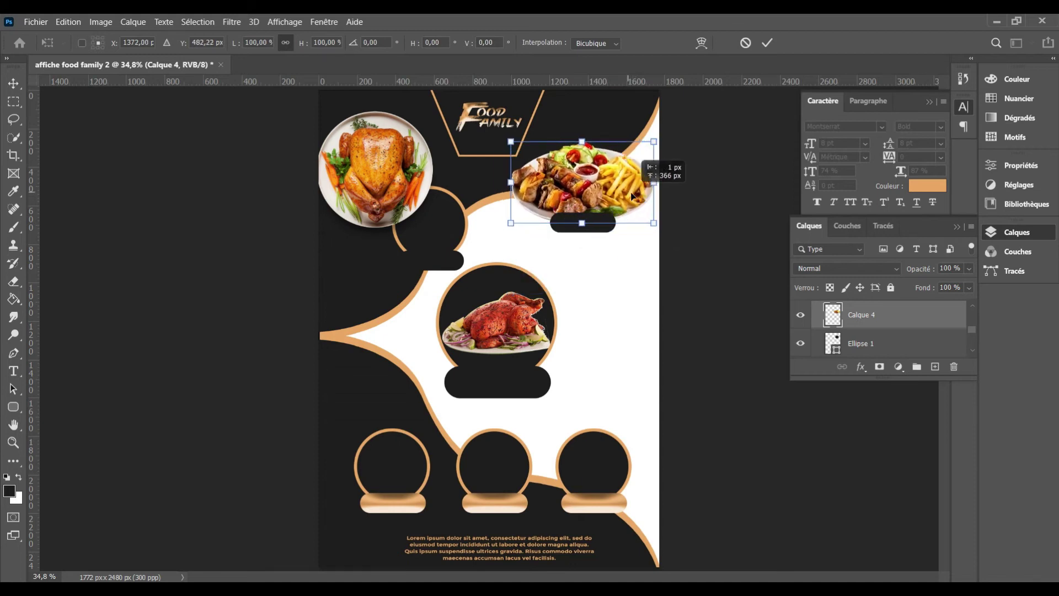
key("Return")
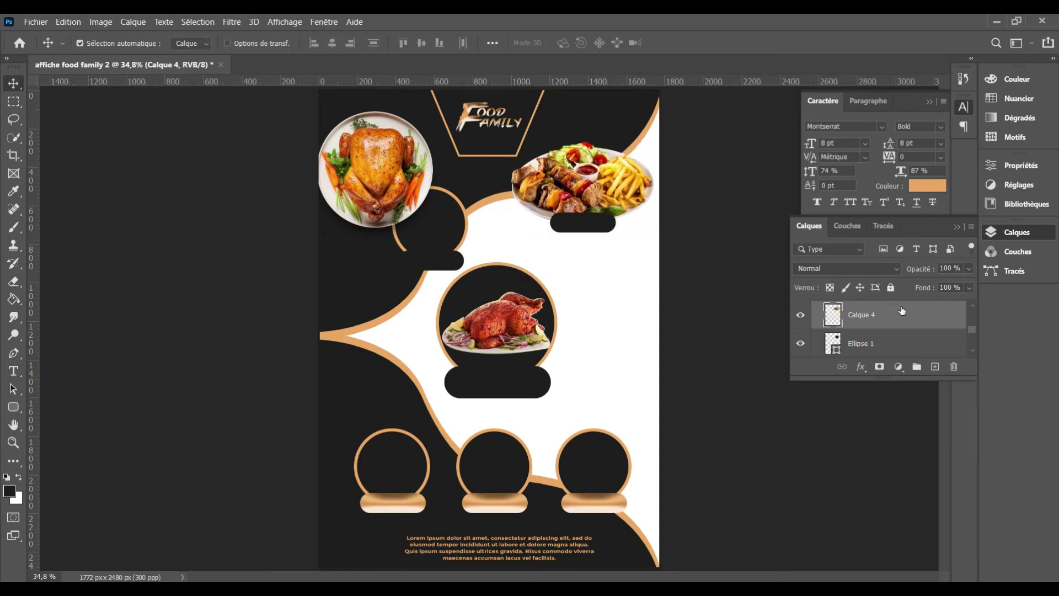
right_click(903, 313)
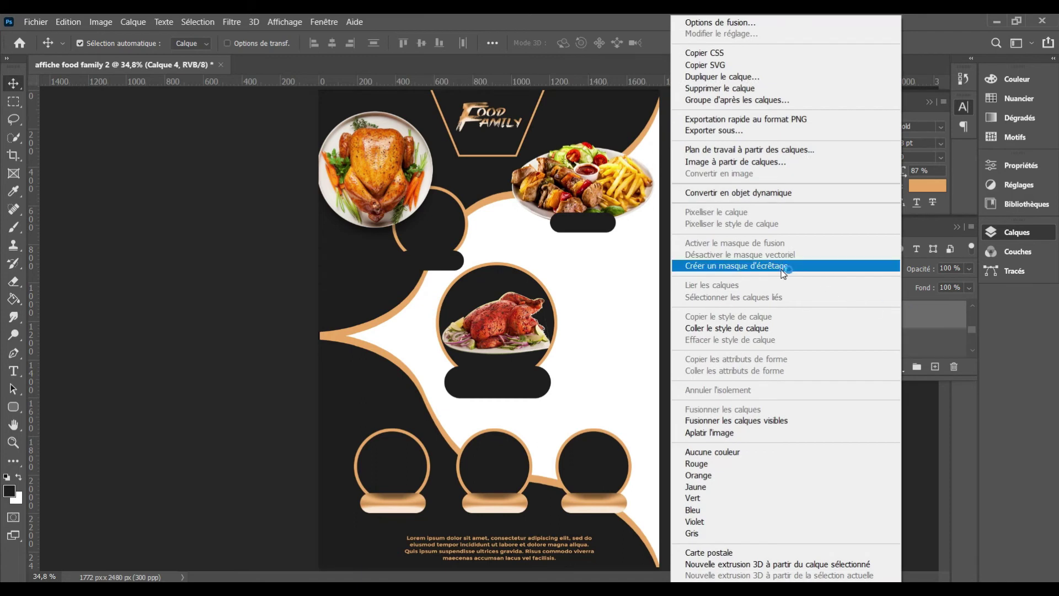
left_click(780, 267)
Shrink the clipped plate photo to about 77% to fit the circle
key("ctrl+t")
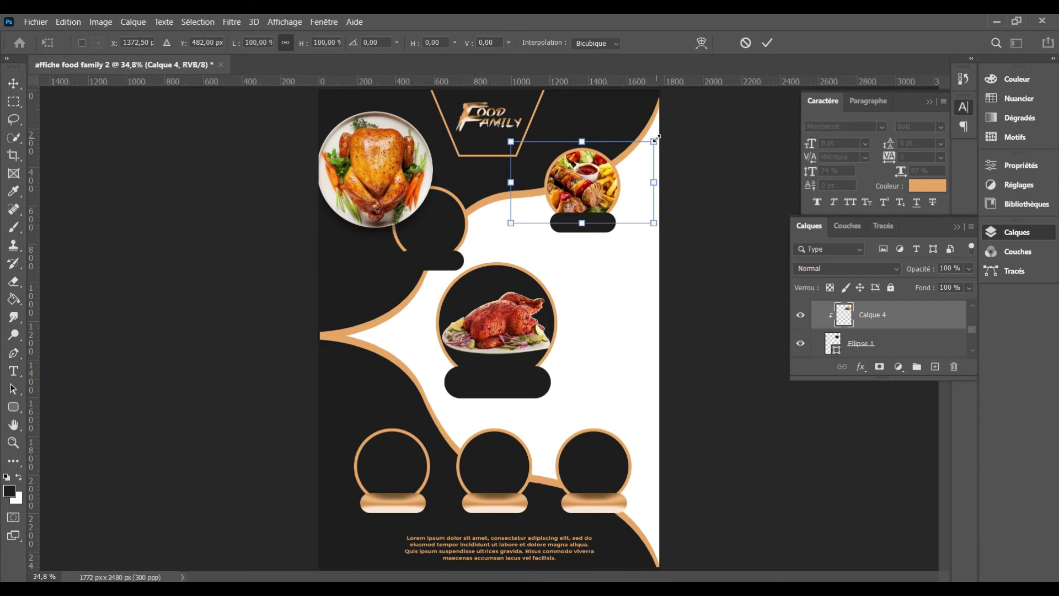
left_click_drag(655, 140, 654, 172)
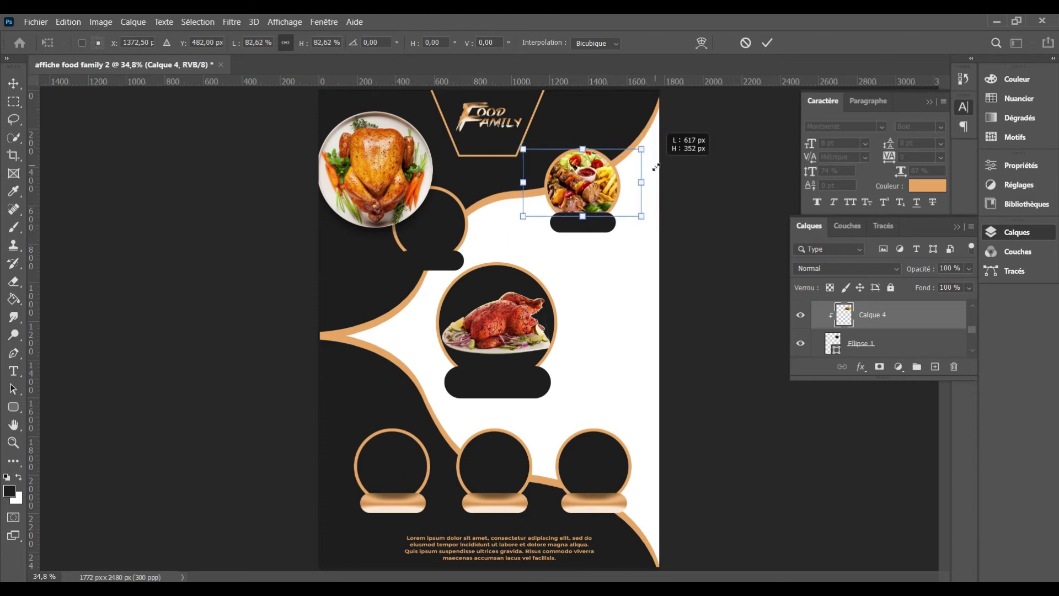
left_click_drag(654, 172, 656, 174)
key("Return")
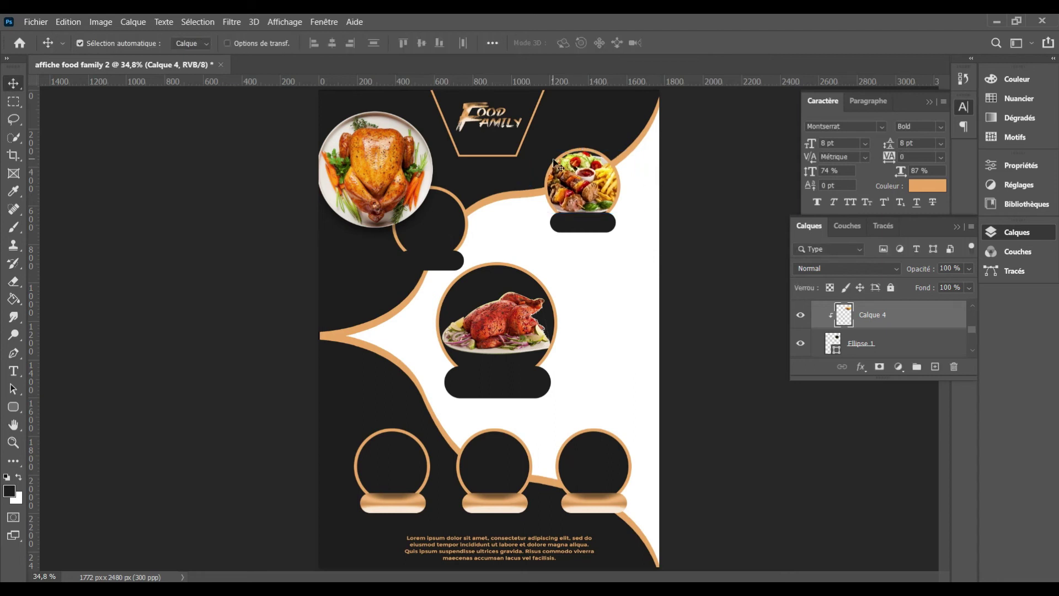
left_click(410, 161)
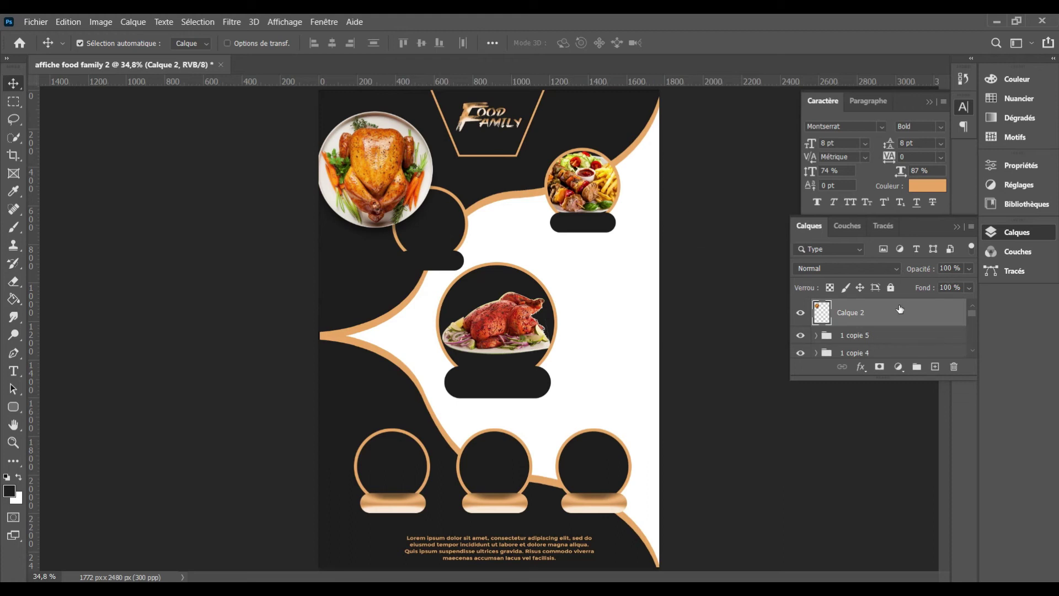
Move Calque 2 into the entette sup group and enlarge the chicken to about 180%
left_click_drag(901, 311, 914, 465)
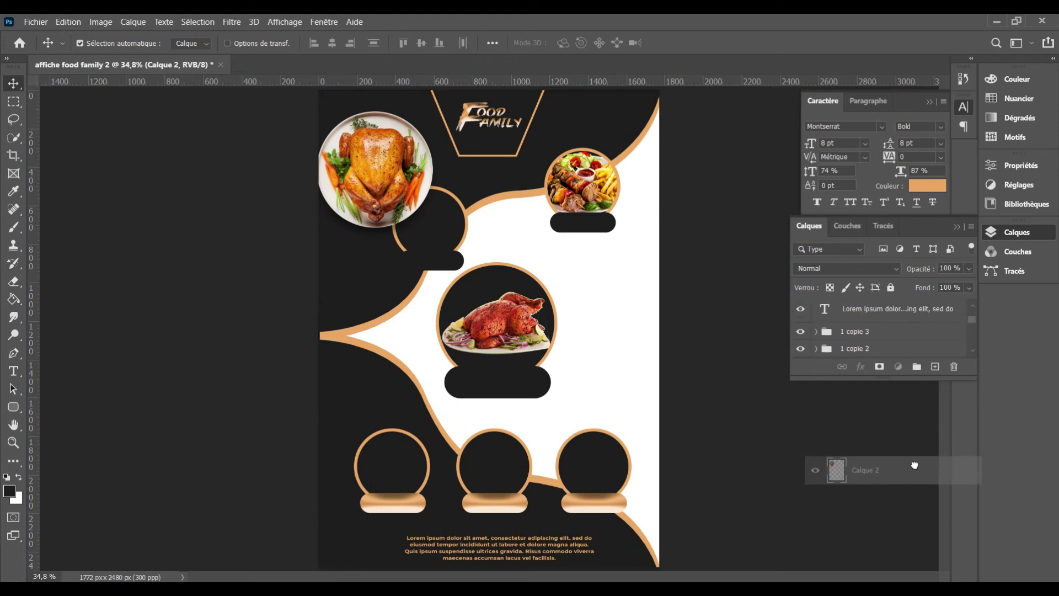
mouse_move(914, 465)
left_mouse_down()
mouse_move(888, 311)
mouse_move(888, 320)
left_mouse_up()
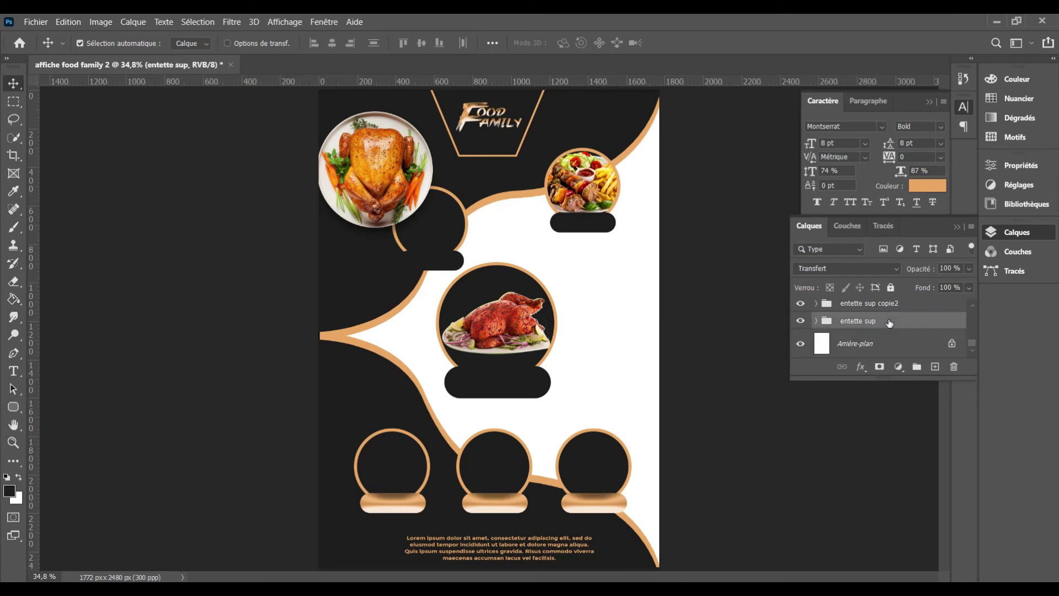
left_click(816, 321)
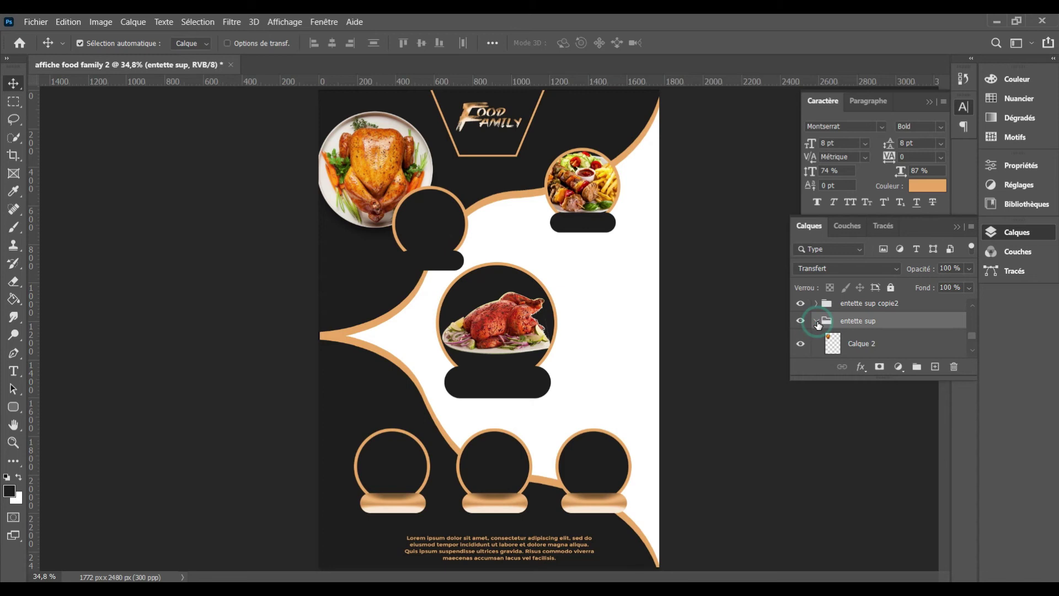
left_click(873, 344)
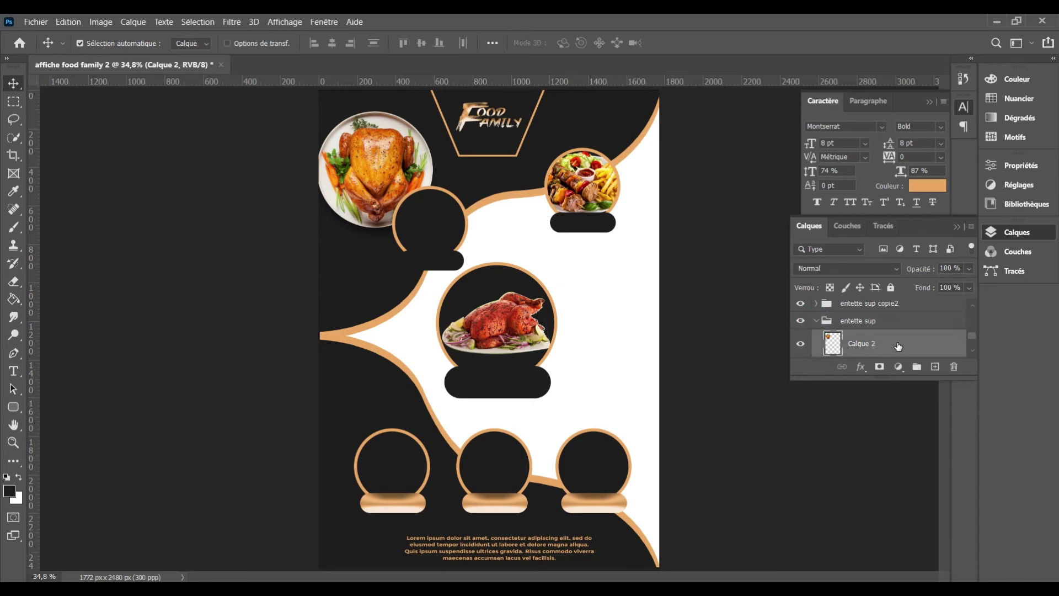
key("ctrl+t")
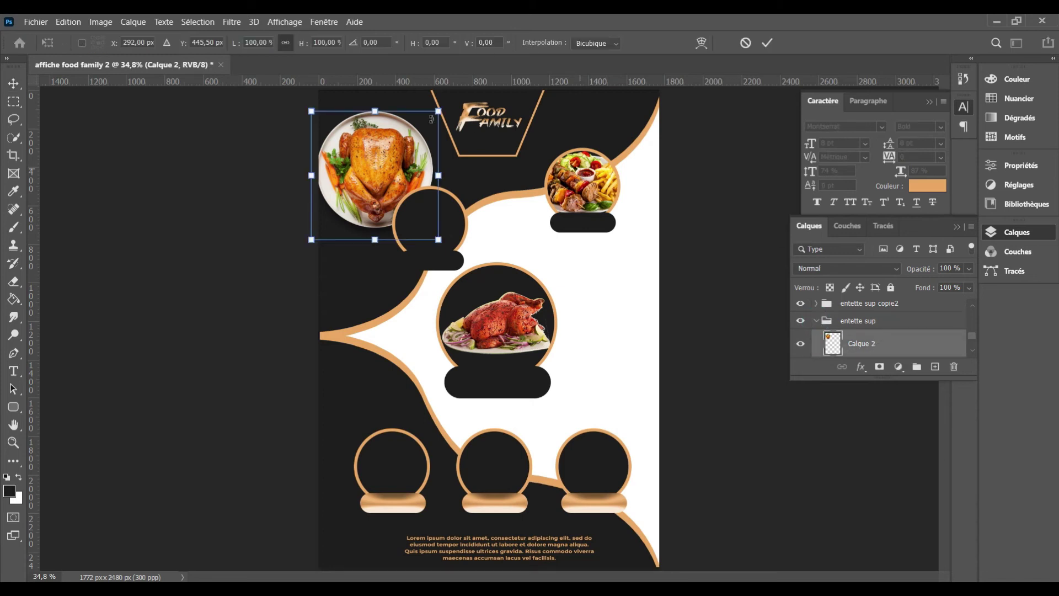
left_click_drag(438, 111, 539, 83)
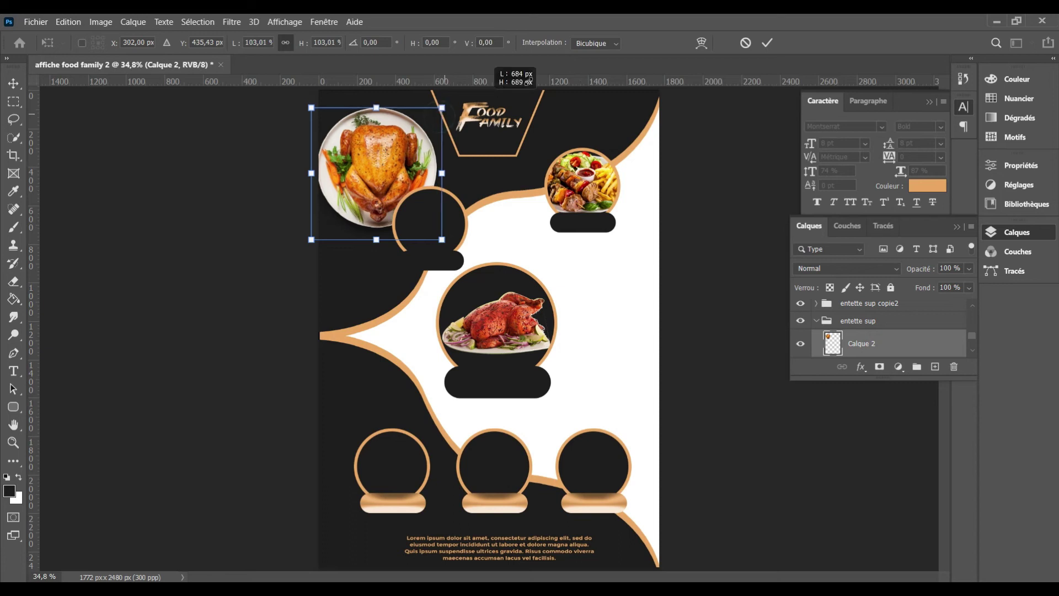
mouse_move(429, 145)
left_mouse_down()
mouse_move(367, 229)
mouse_move(379, 237)
left_mouse_up()
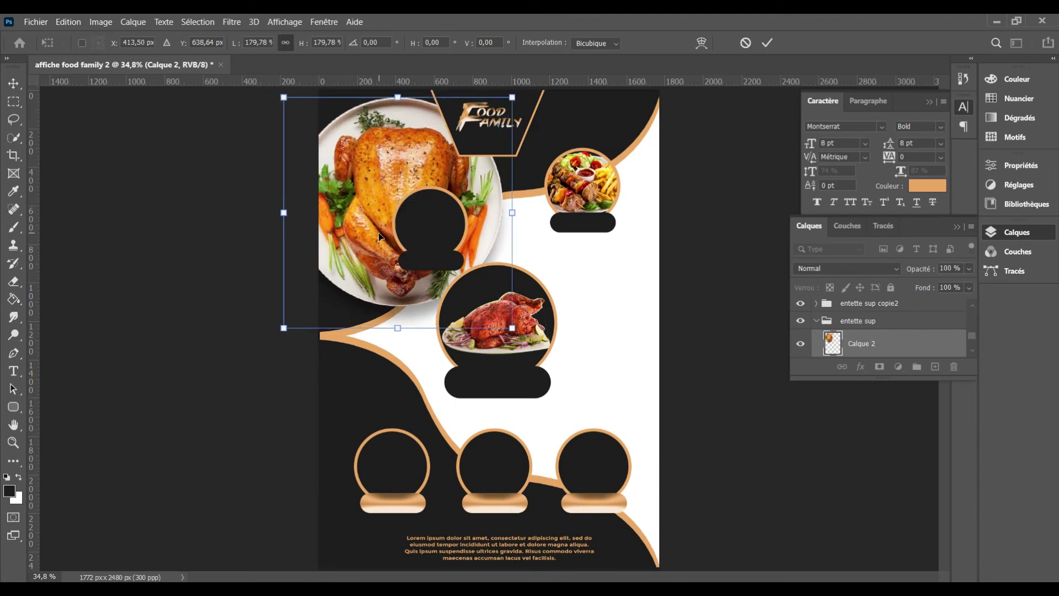
key("Return")
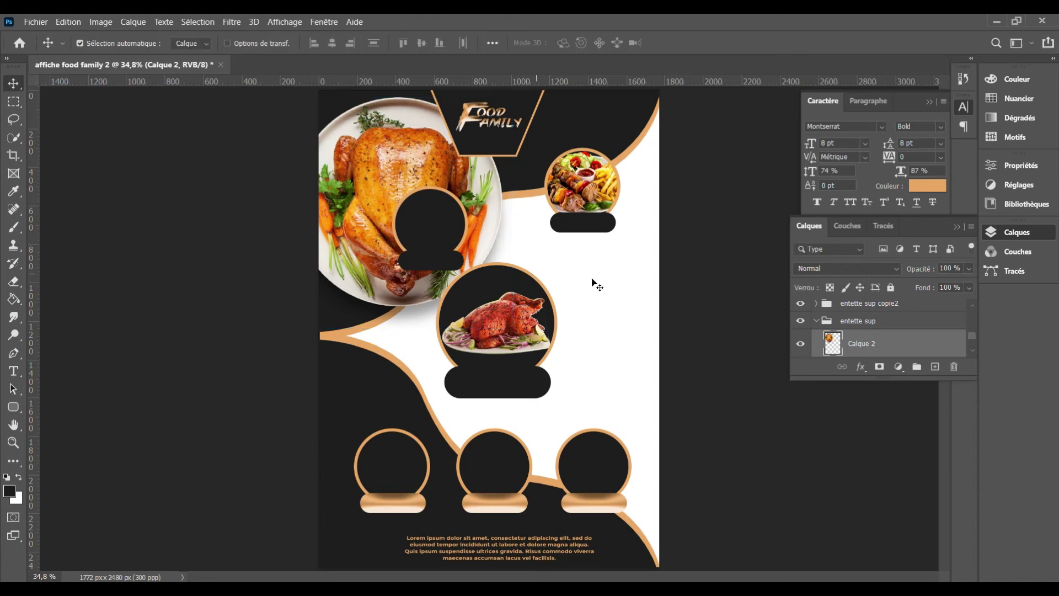
Clip the chicken into the header shape, enlarged to about 198% and filling the upper left
right_click(913, 343)
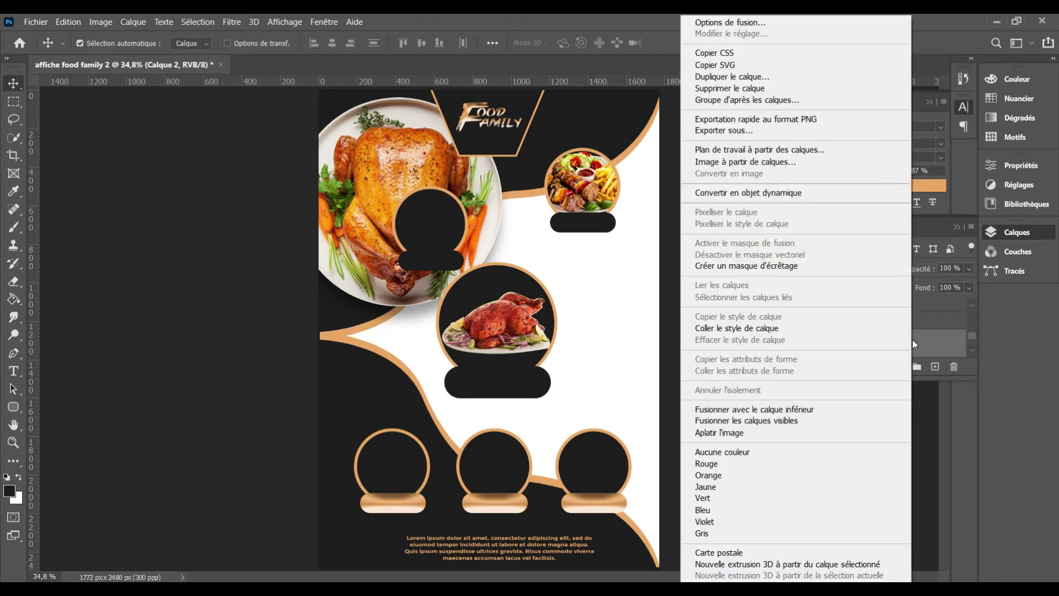
left_click(764, 276)
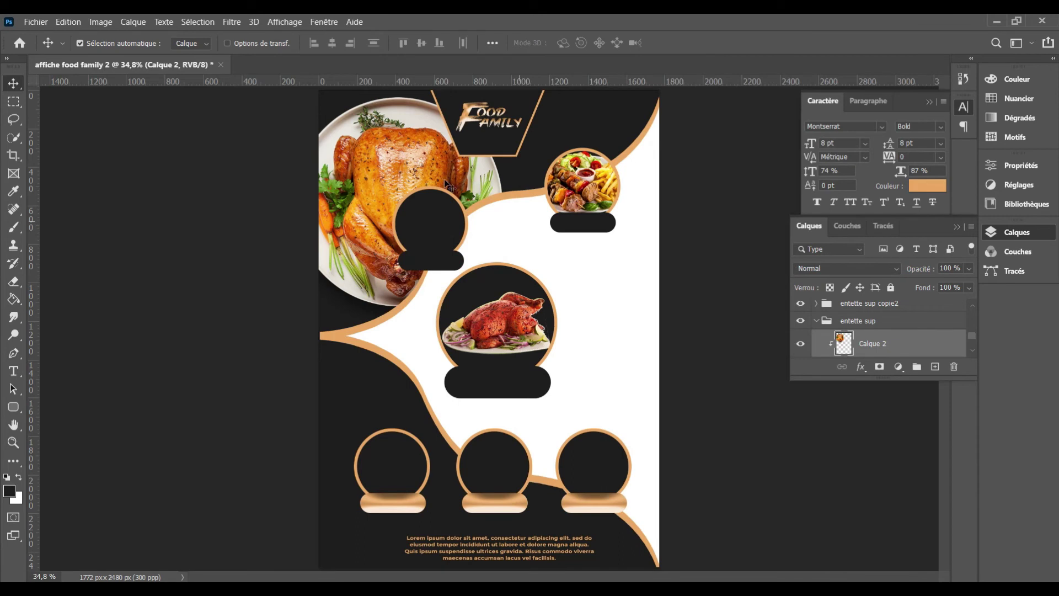
left_click_drag(428, 166, 445, 156)
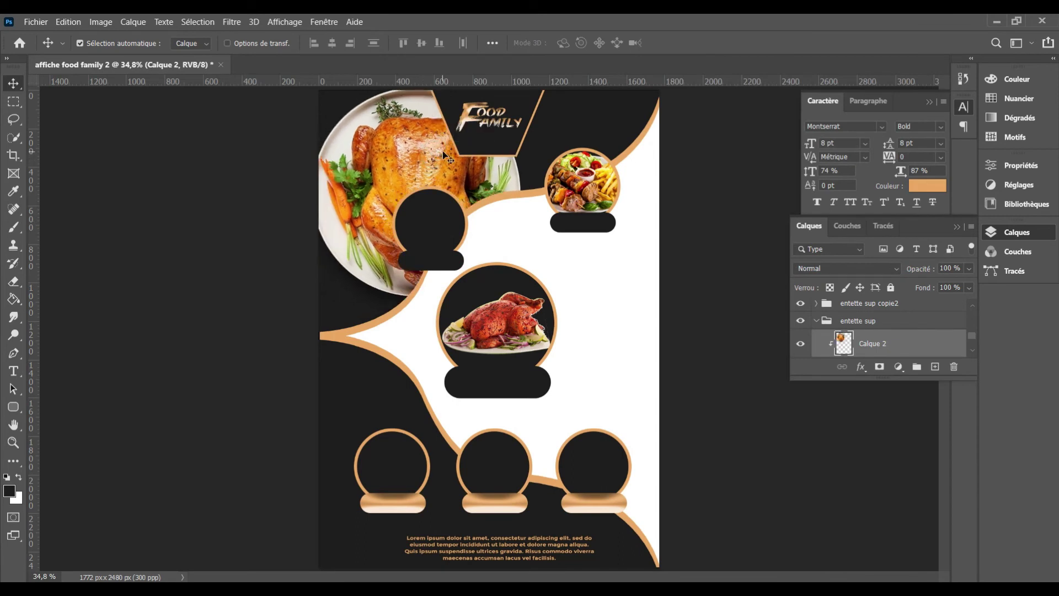
key("ctrl+t")
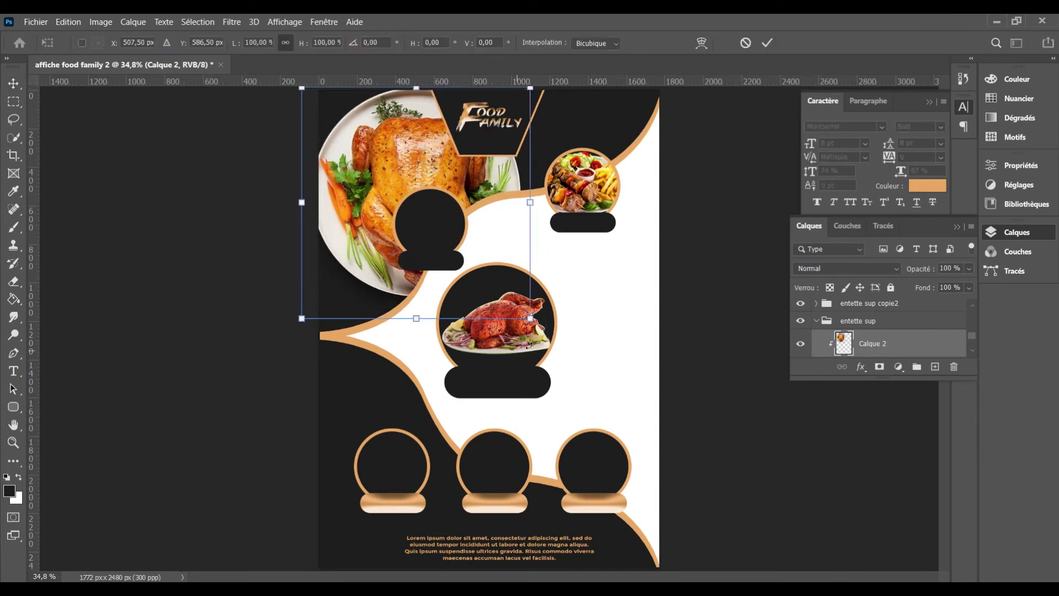
left_click_drag(531, 318, 679, 467)
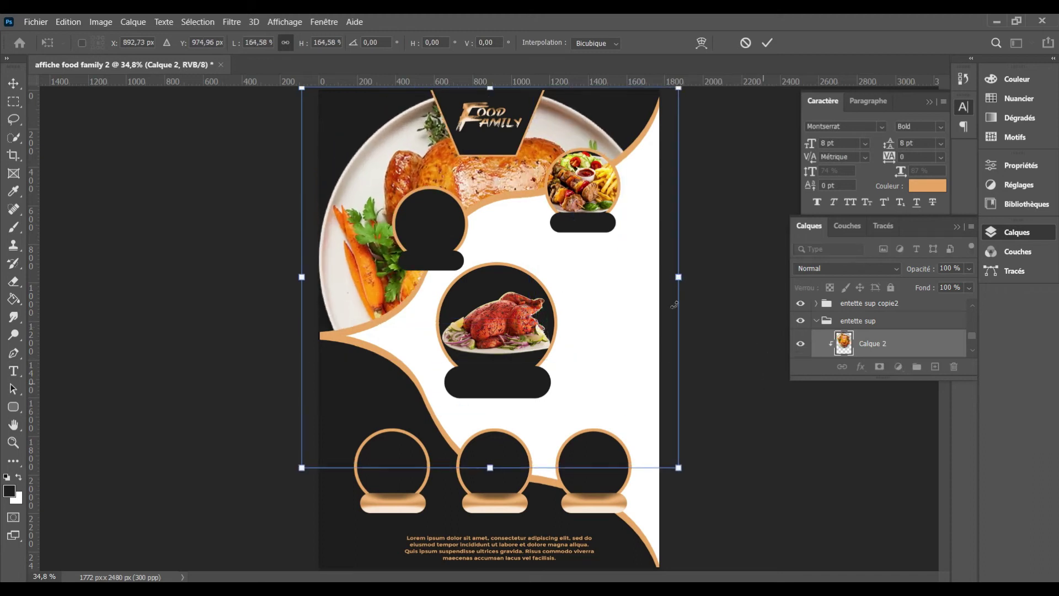
left_click_drag(489, 173, 445, 121)
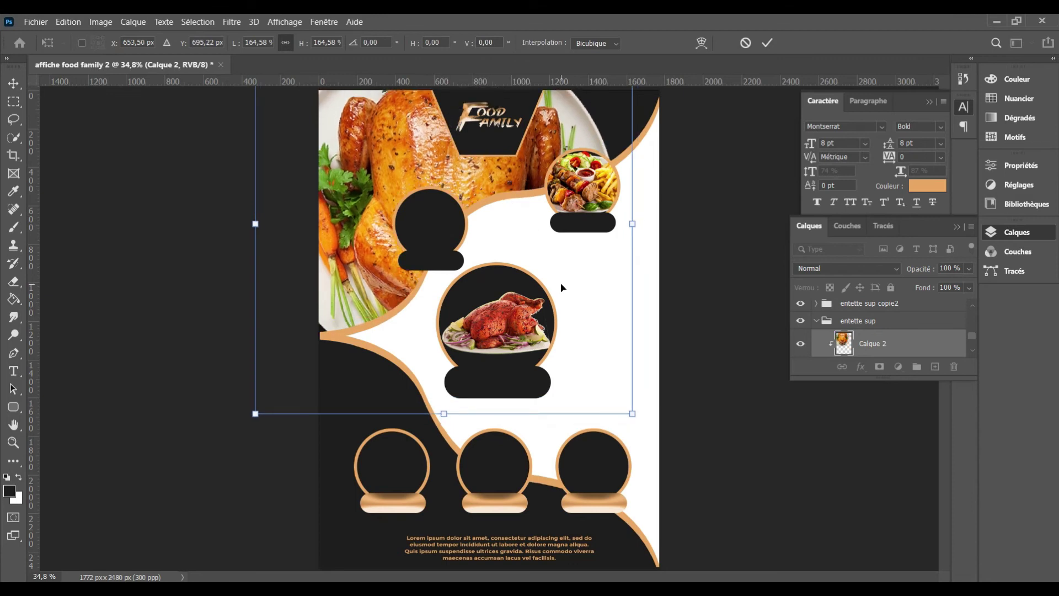
left_click_drag(632, 413, 709, 490)
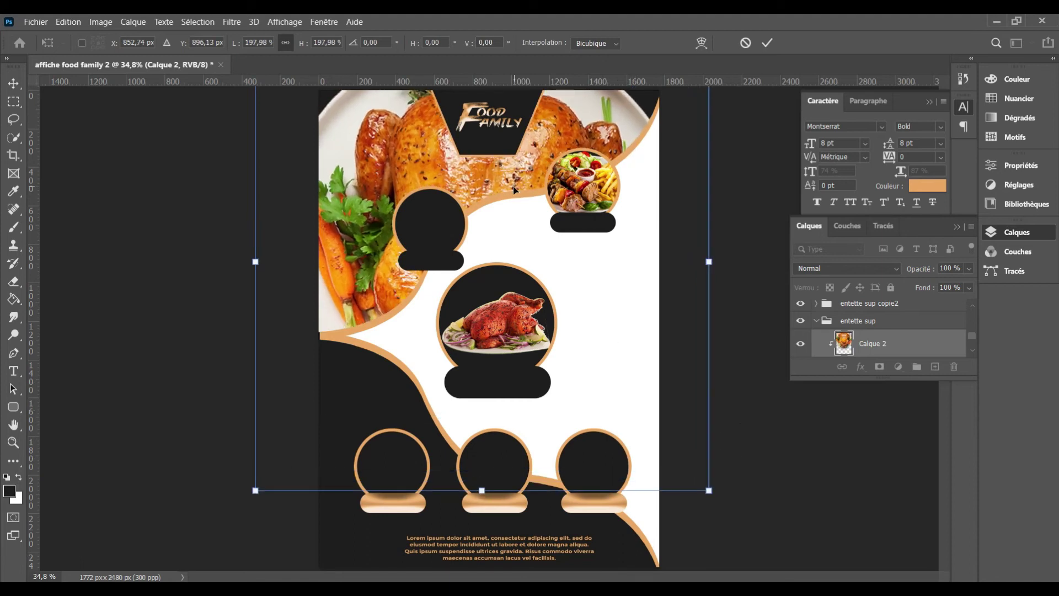
left_click_drag(514, 189, 498, 148)
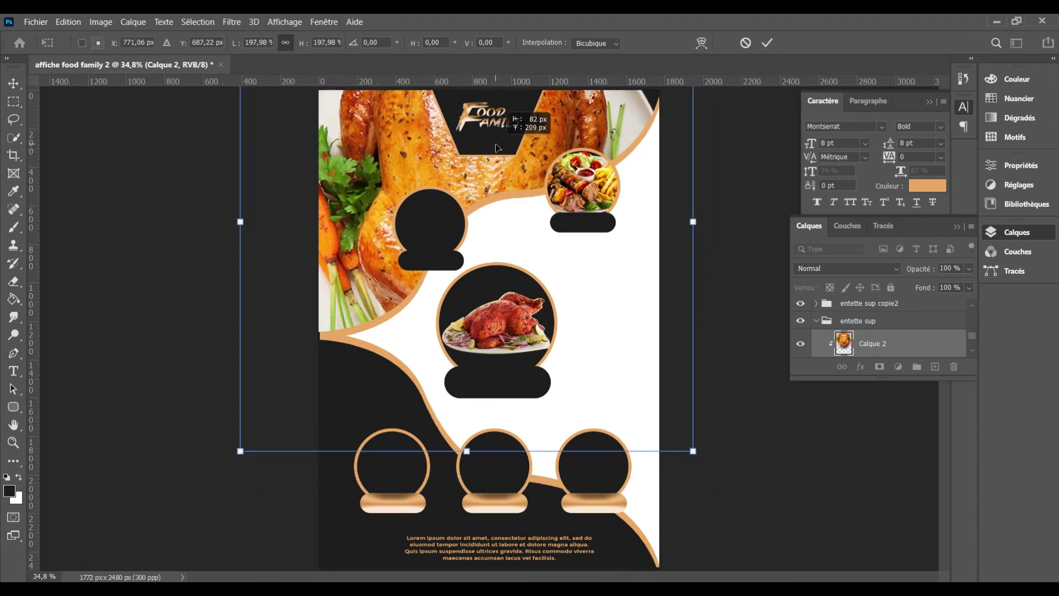
key("Left")
key("Left")
key("Left")
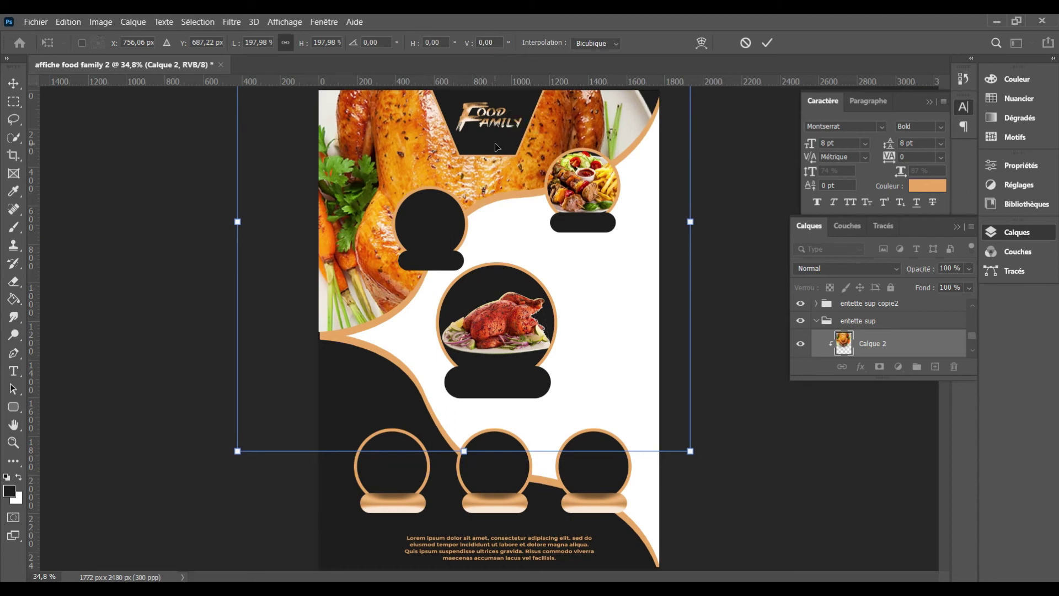
key("Return")
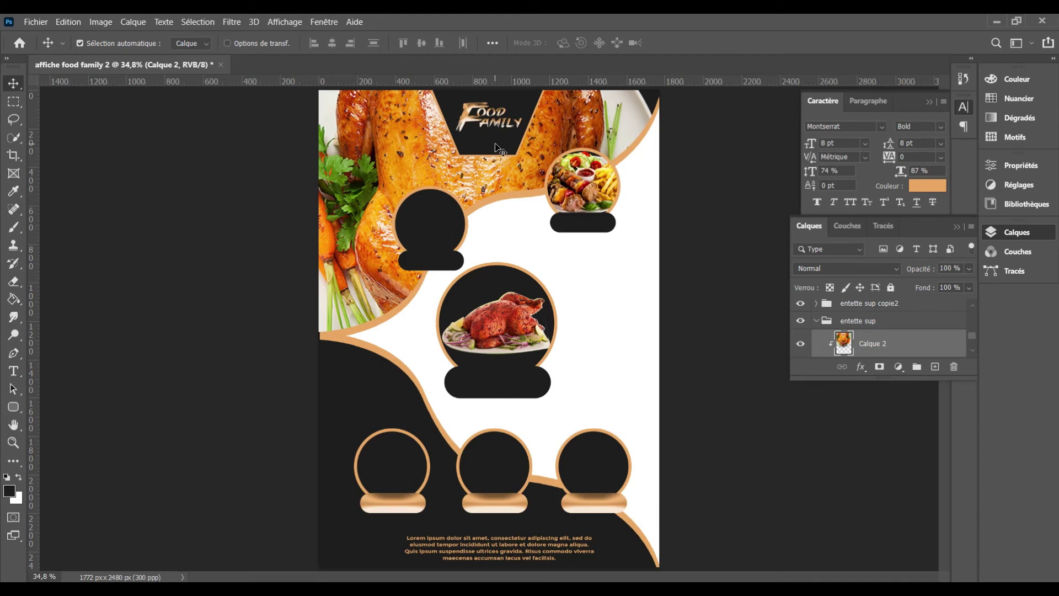
Collapse the entette sup and 1 copie groups, show the middle bottom circle, and select the black circle shape
left_click(816, 321)
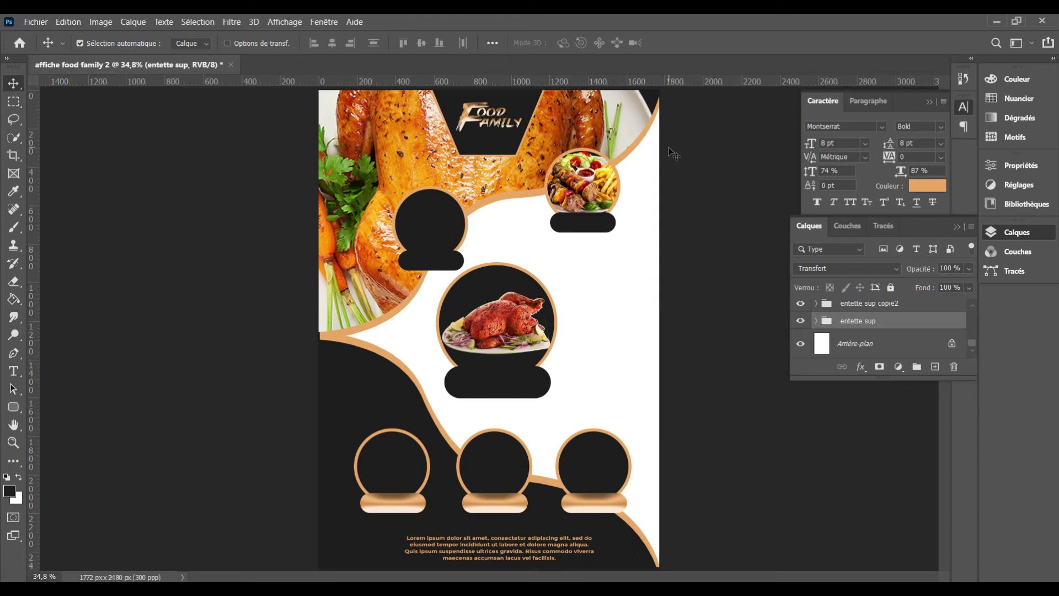
left_click(973, 316)
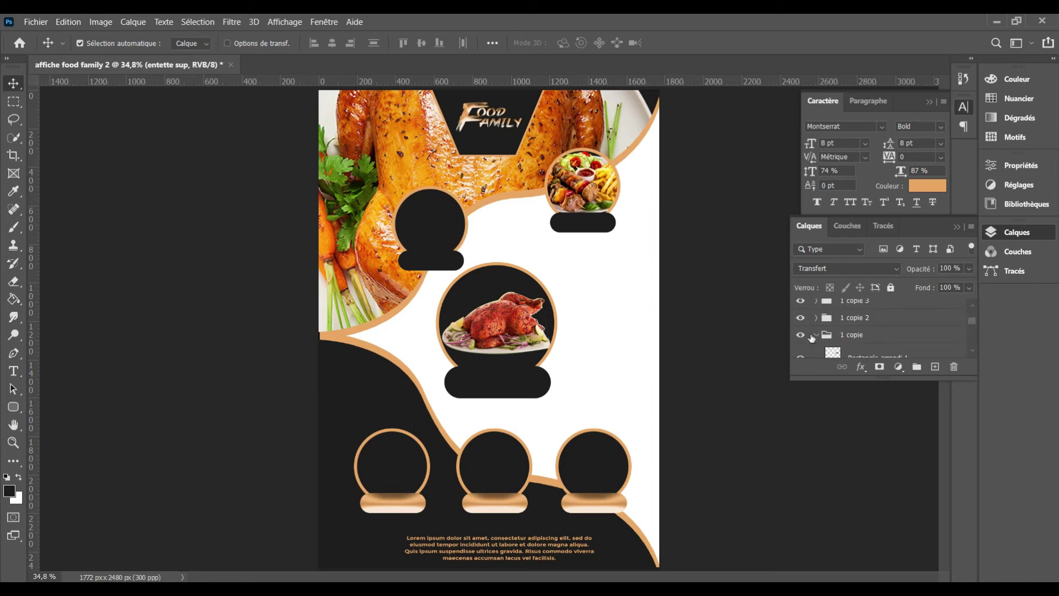
left_click(816, 335)
left_click(973, 309)
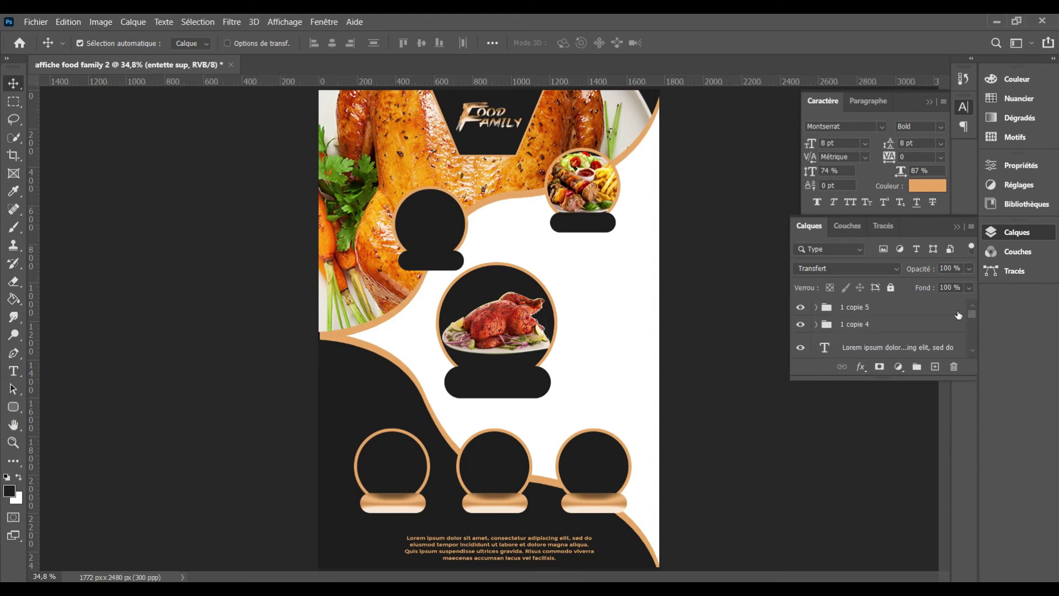
left_click(800, 325)
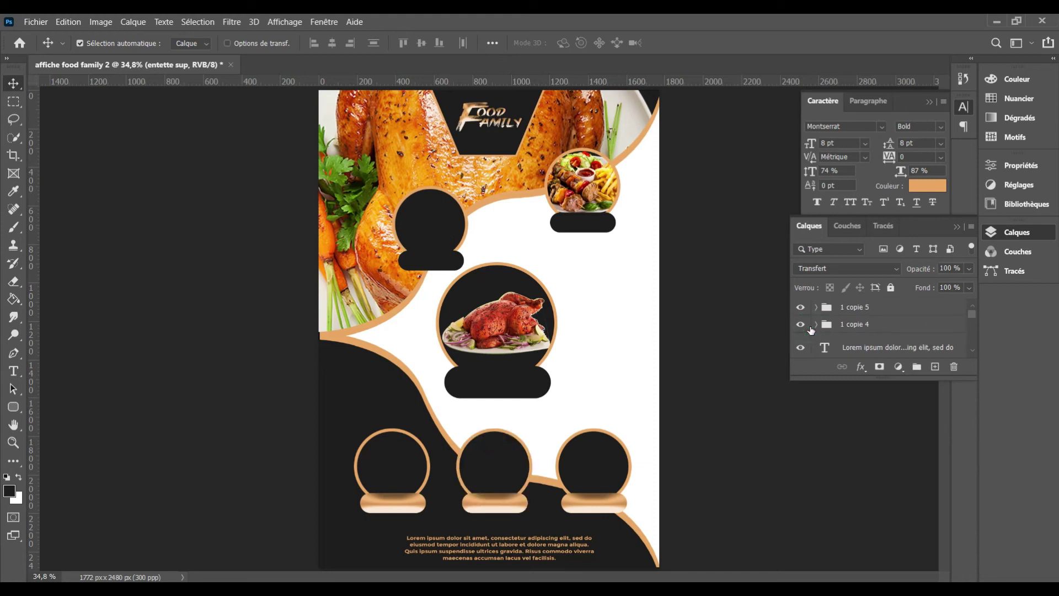
left_click(437, 232)
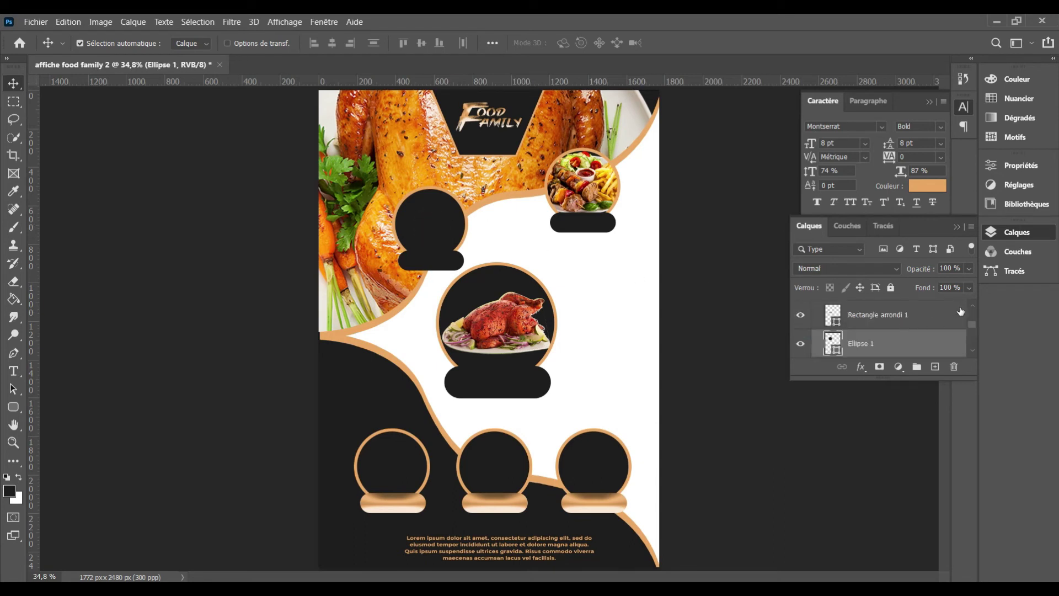
scroll(975, 305, "up", 1)
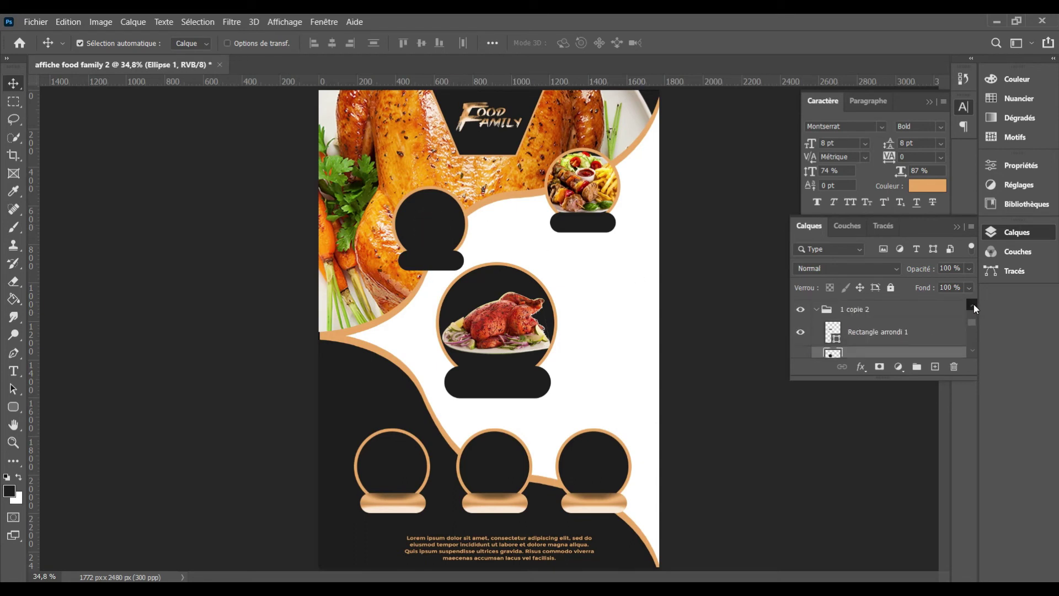
scroll(974, 305, "up", 1)
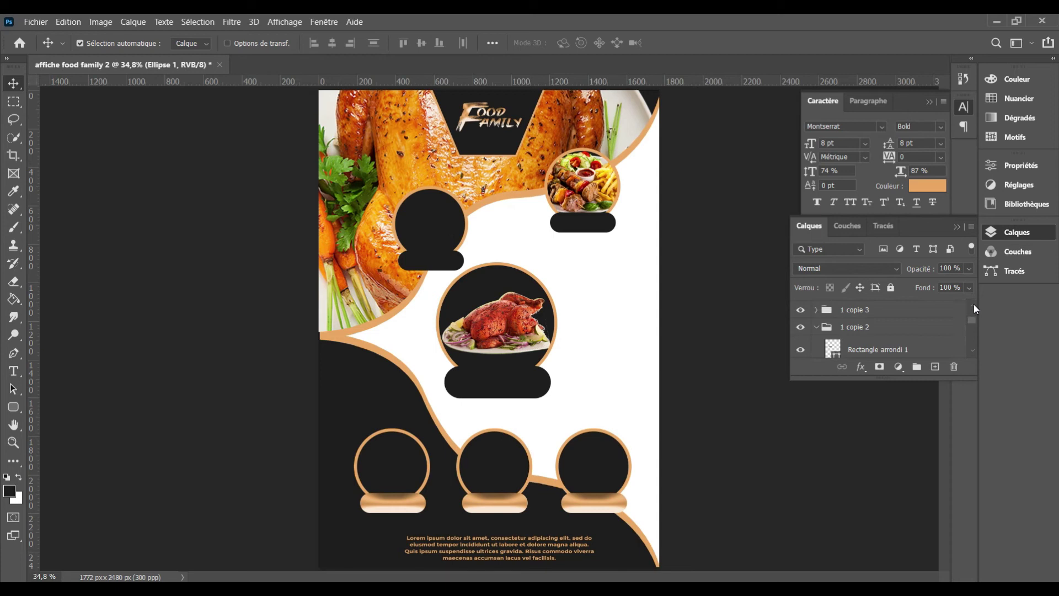
Rename the 1 copie 2 layer group to 3
left_click(817, 330)
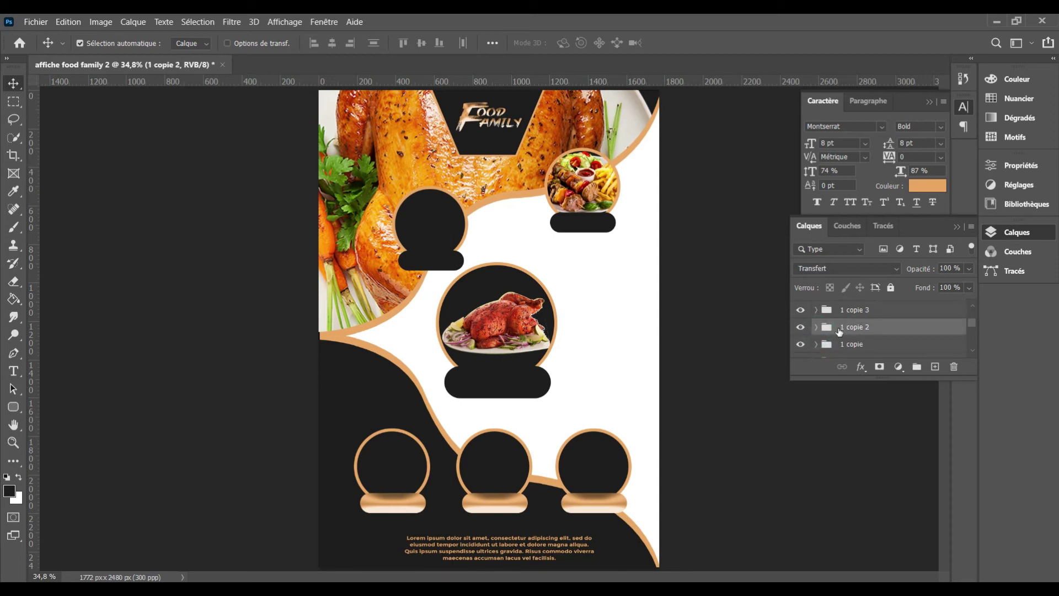
double_click(856, 329)
type("3")
key("Return")
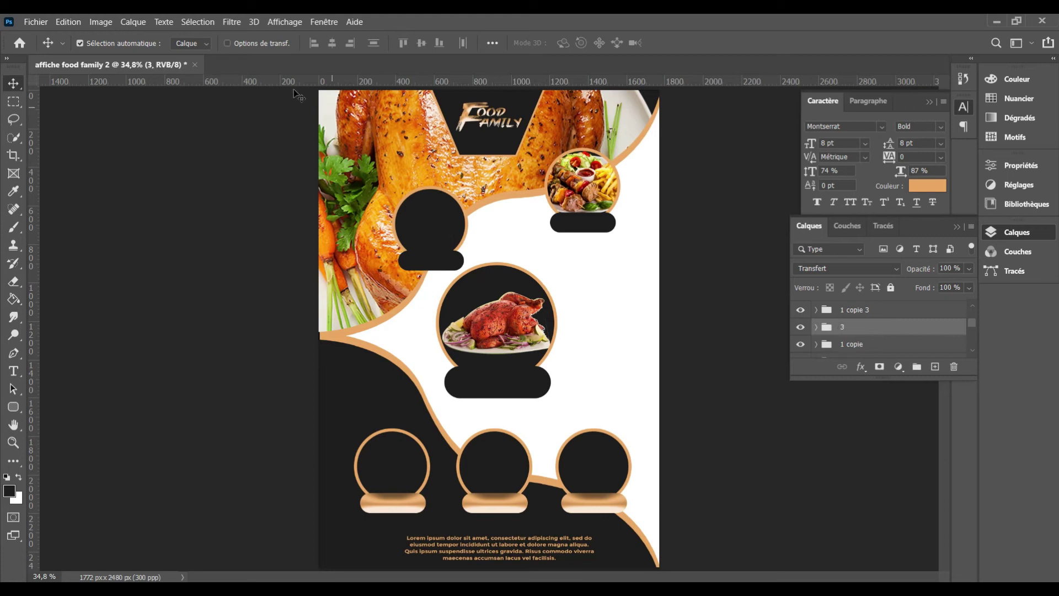
left_click(35, 25)
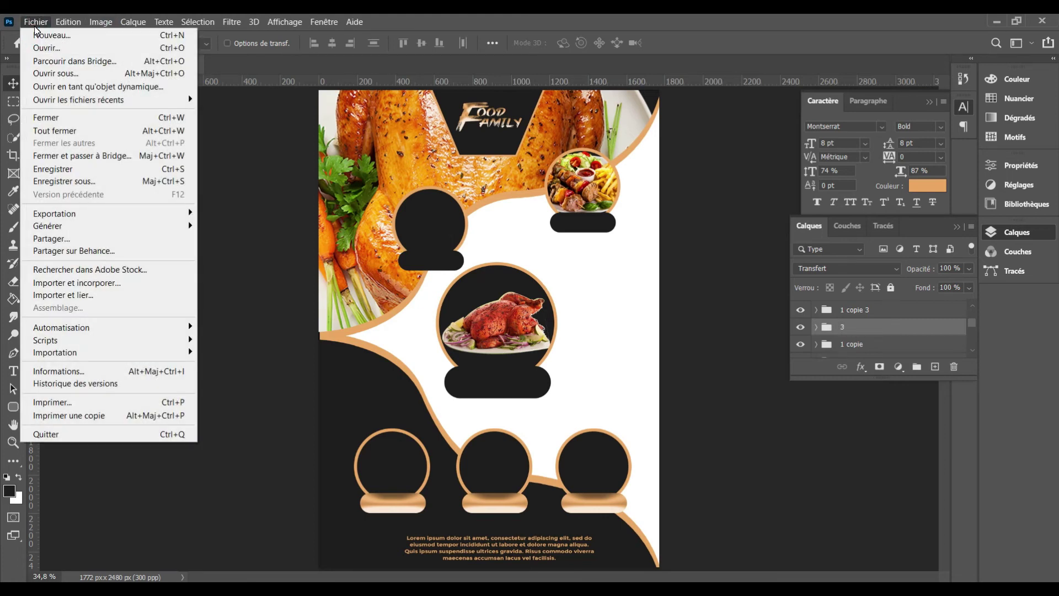
Open the kabsa-tandoori and kebab-barbecue PNGs from the FOOD folder together
left_click(43, 49)
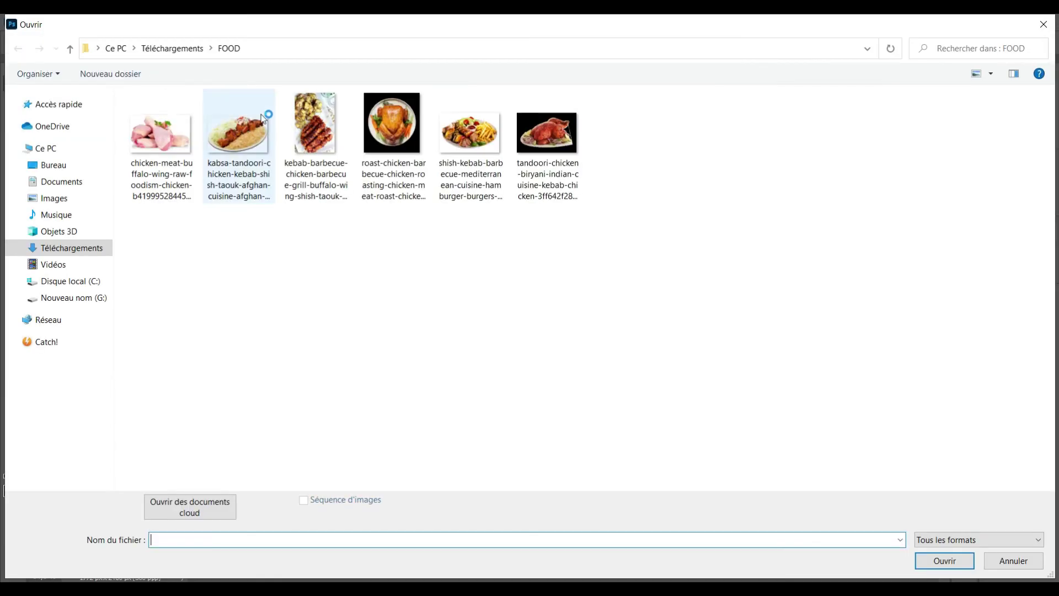
left_click(330, 138)
left_click(248, 146, "ctrl")
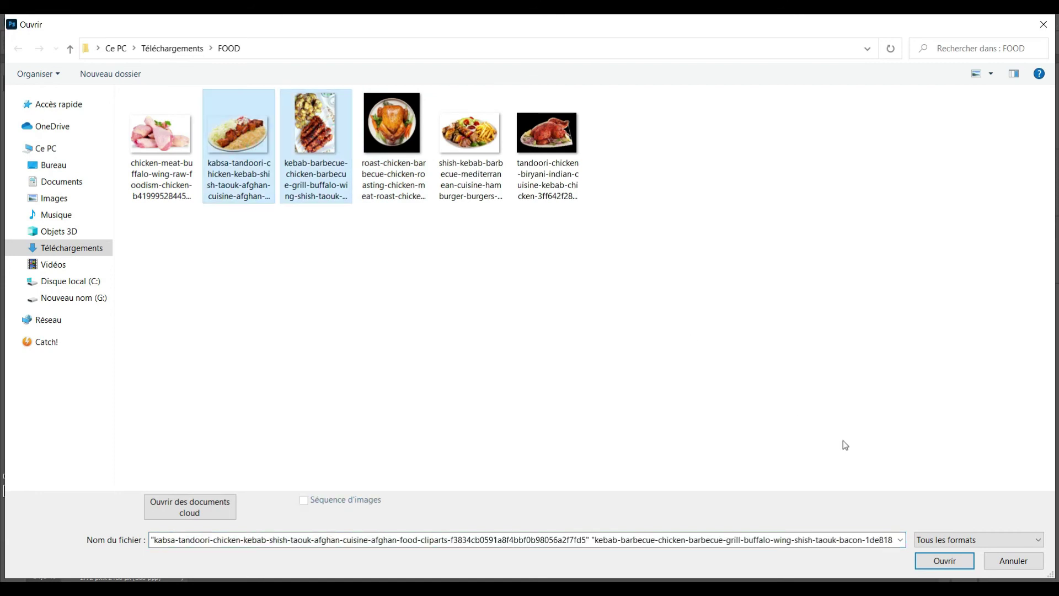
left_click(929, 564)
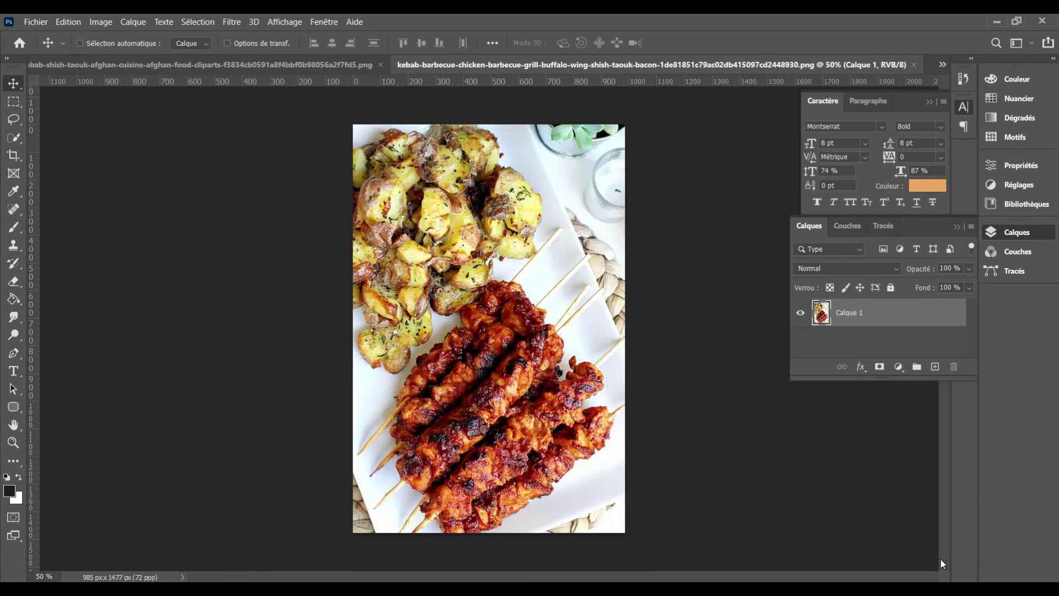
Float the kabsa plate and kebab skewers images in their own windows
left_click(80, 69)
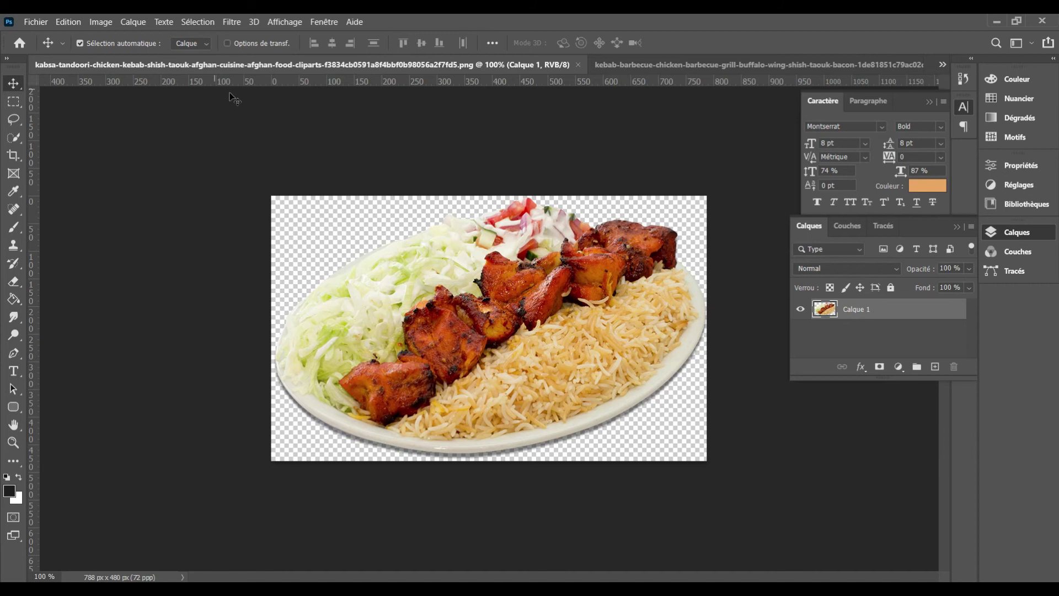
left_click_drag(300, 64, 190, 209)
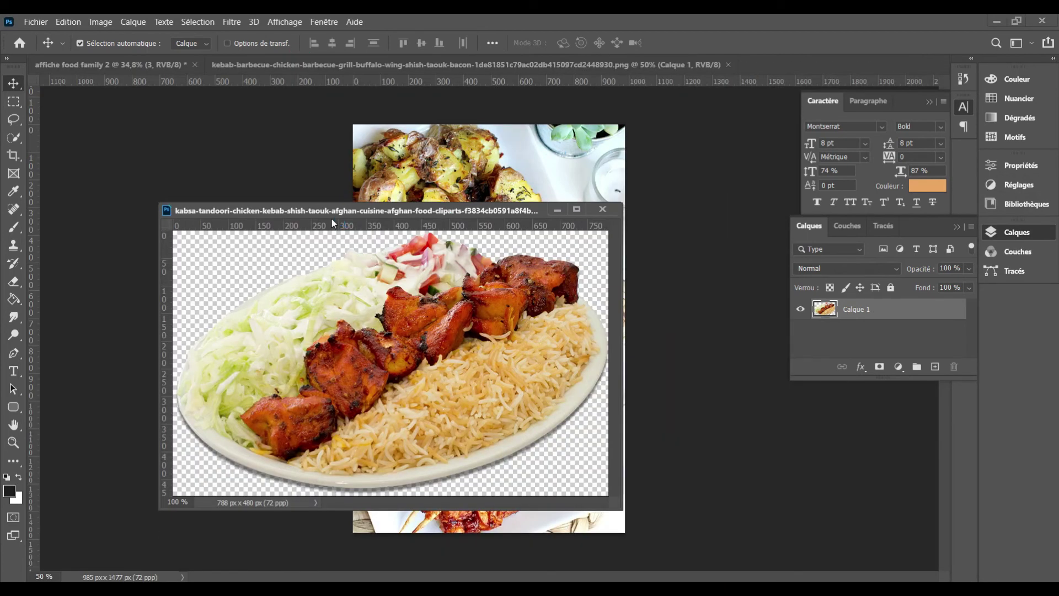
left_click_drag(403, 211, 680, 312)
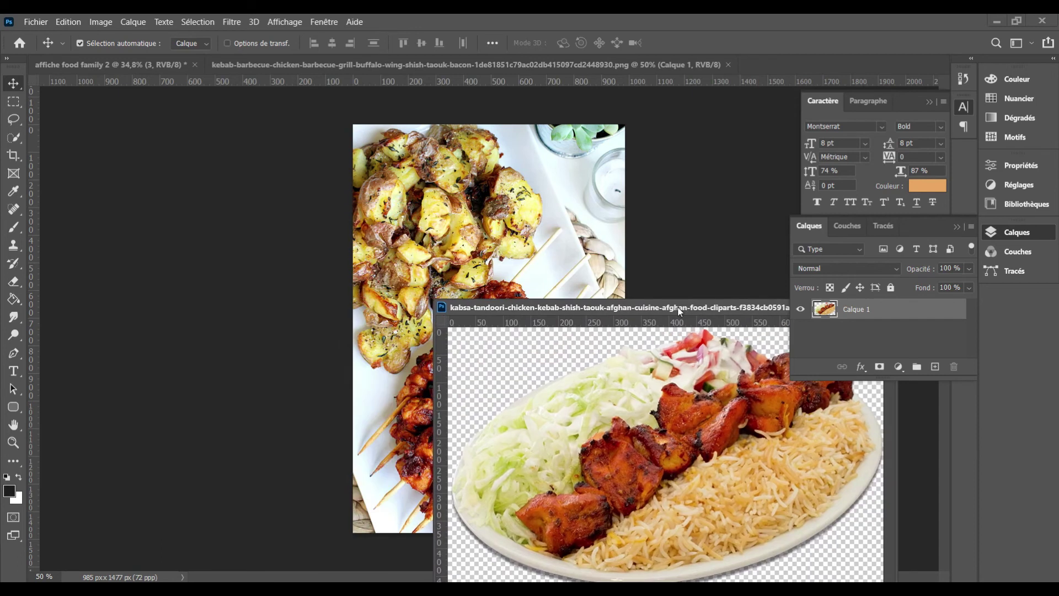
left_click(315, 68)
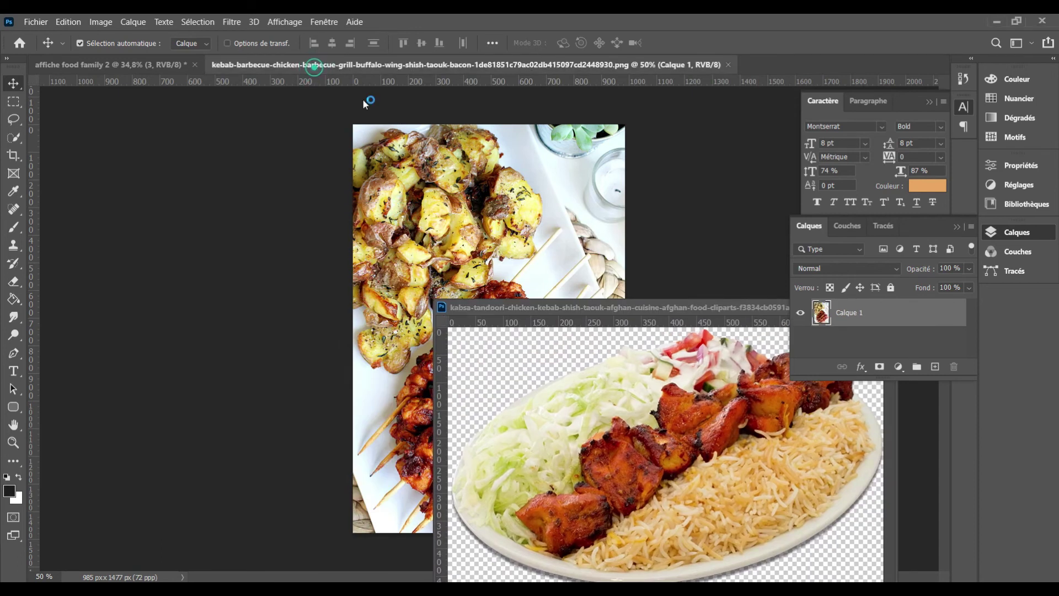
left_click_drag(362, 98, 465, 127)
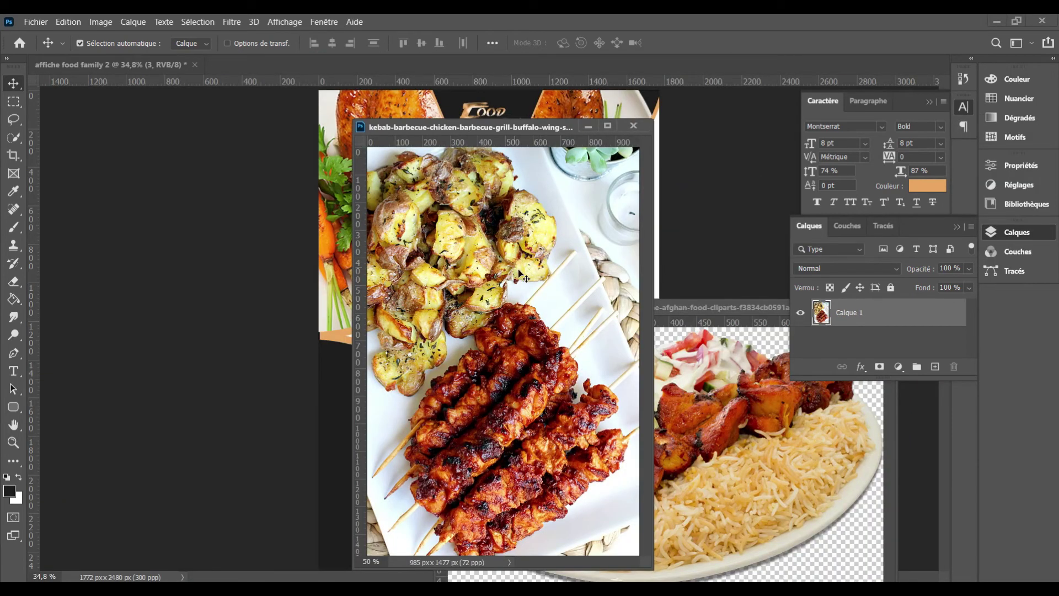
Copy the kebab skewers and kabsa plate photos onto the poster and close their windows
mouse_move(494, 229)
left_mouse_down()
mouse_move(263, 194)
mouse_move(344, 419)
left_mouse_up()
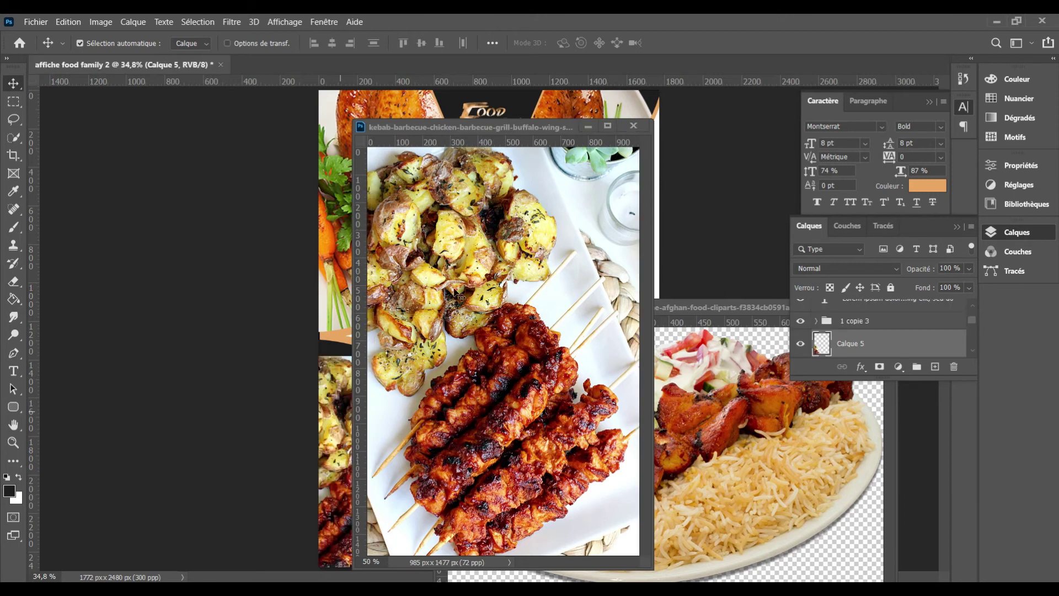
left_click(633, 125)
left_click_drag(678, 365, 501, 205)
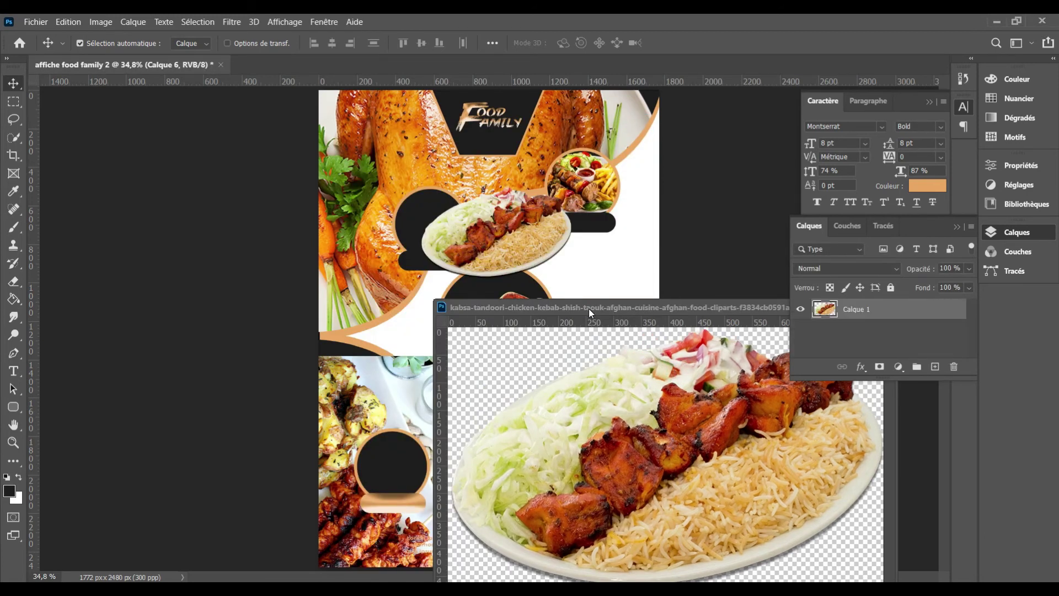
left_click_drag(589, 308, 361, 297)
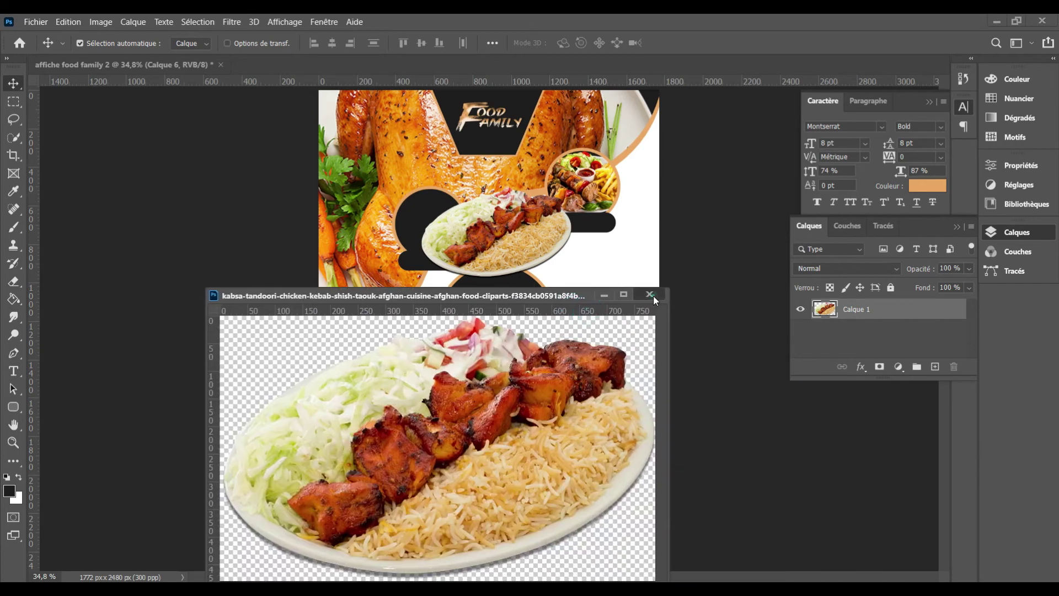
left_click(653, 297)
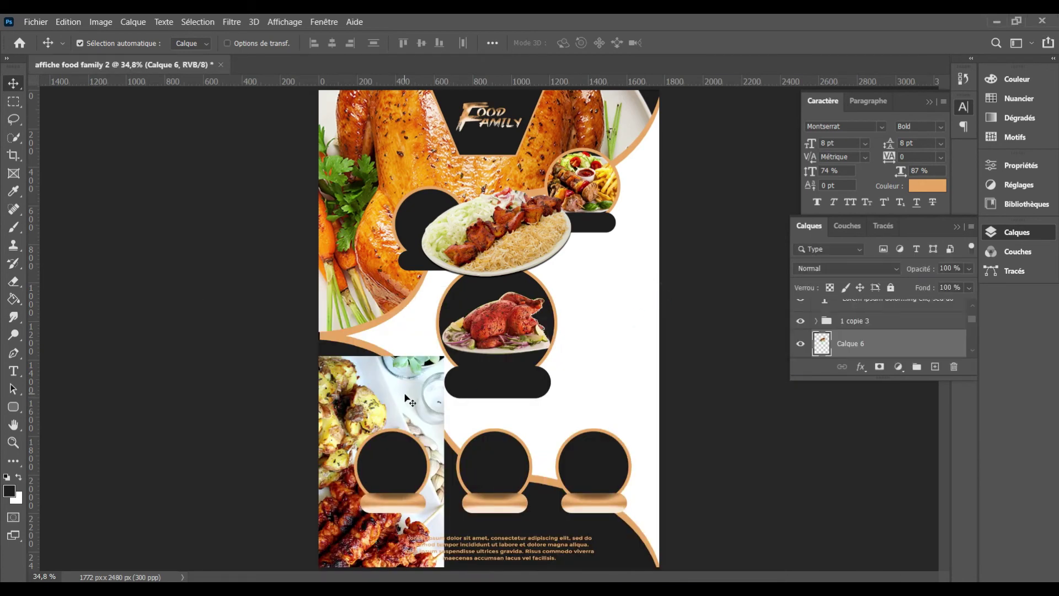
Place Calque 5 above Ellipse 1 in group 3 and clip the kebab photo to it
left_click_drag(409, 401, 476, 158)
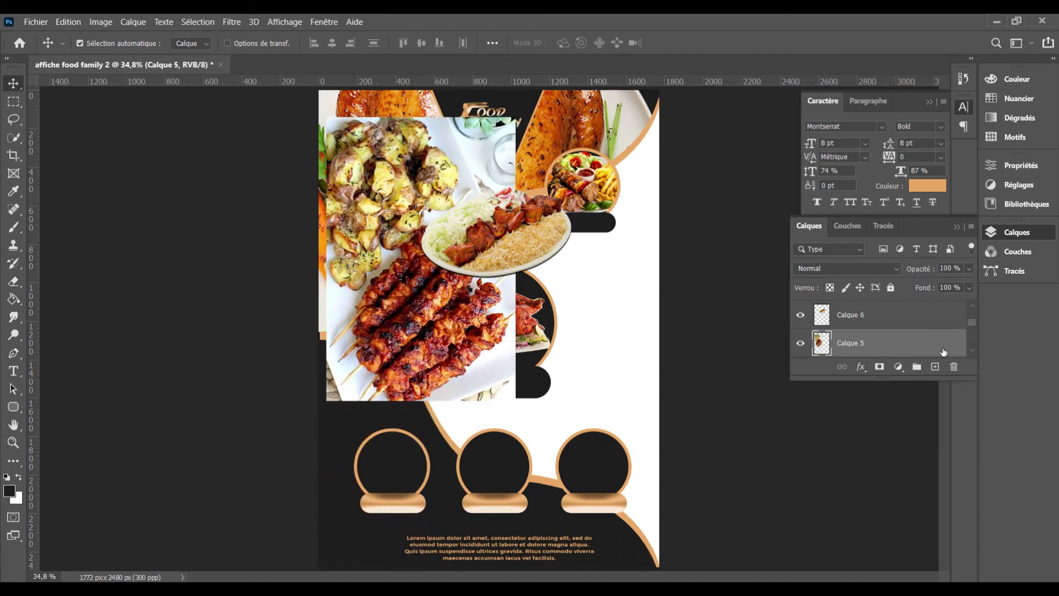
left_click_drag(943, 352, 934, 315)
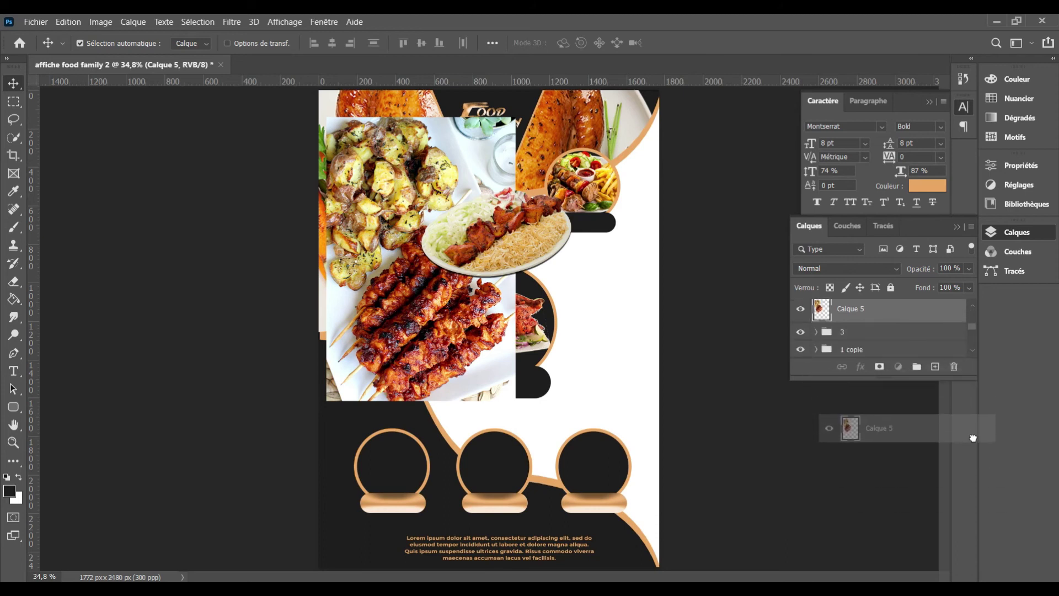
left_click_drag(934, 315, 931, 324)
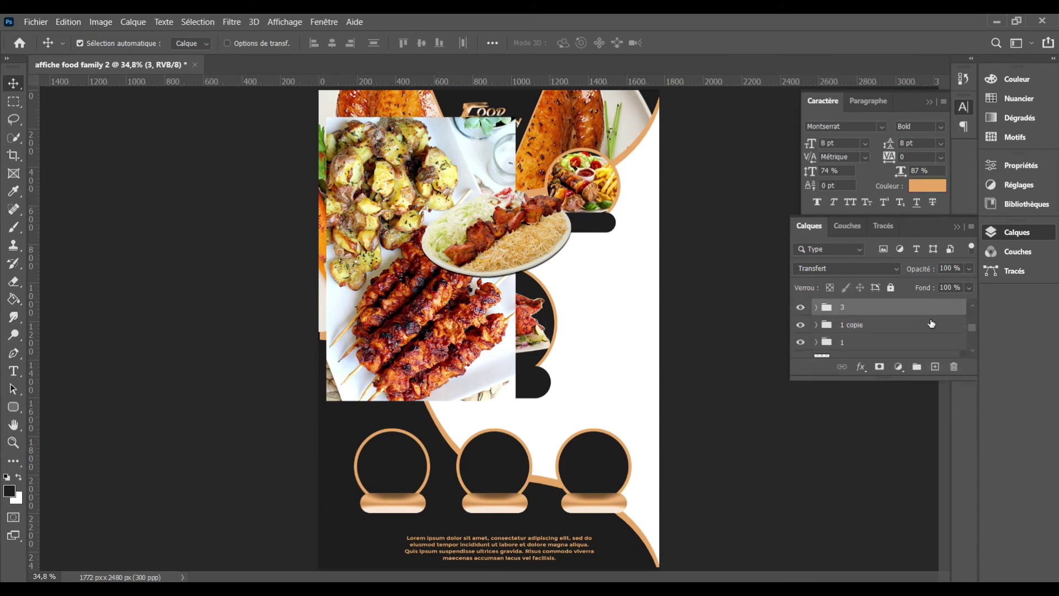
left_click(821, 309)
left_click(816, 307)
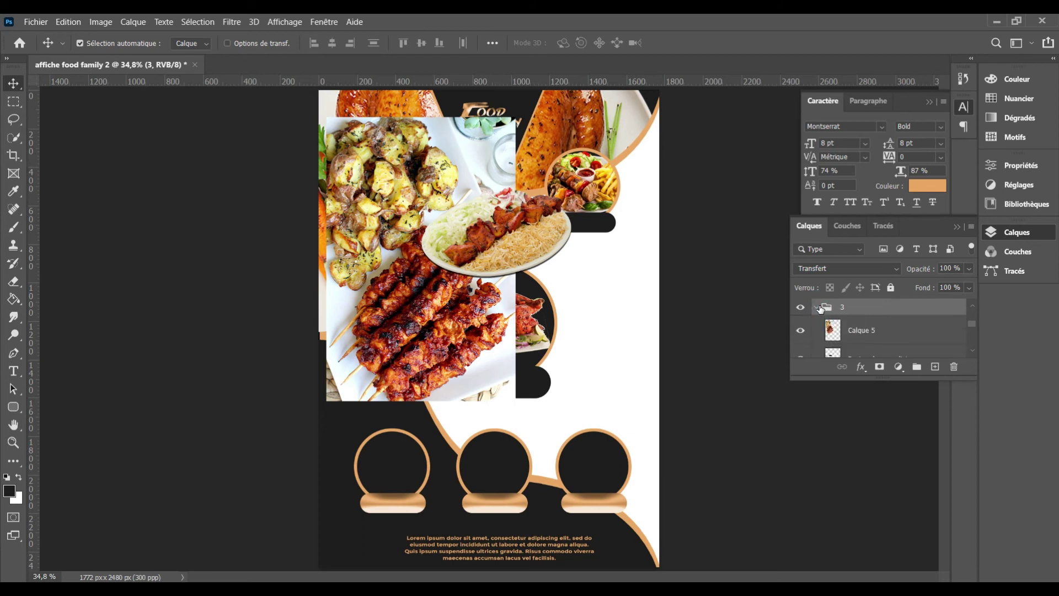
left_click_drag(870, 331, 886, 335)
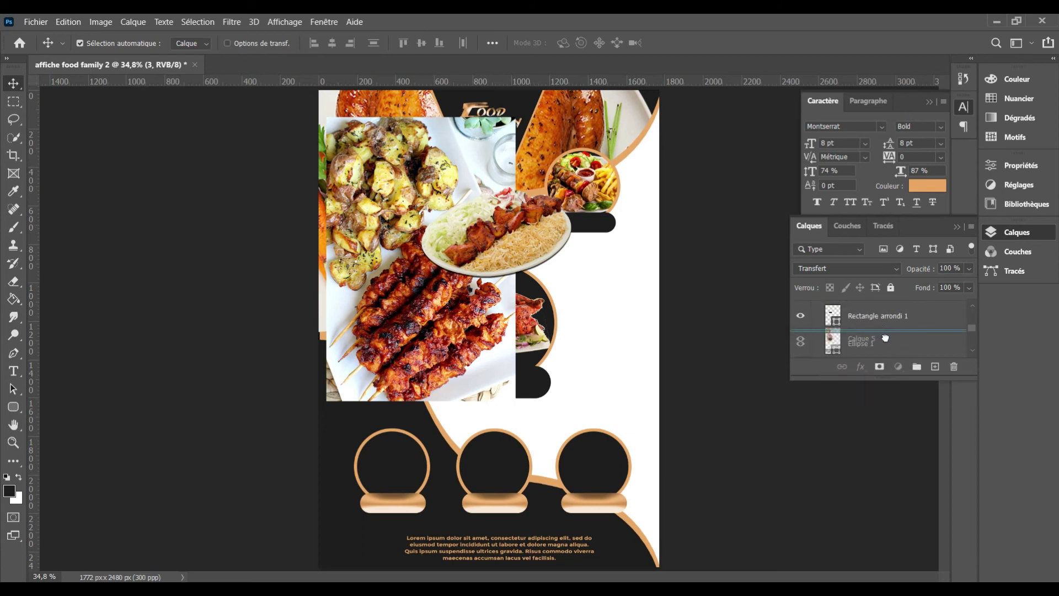
left_click_drag(886, 335, 883, 331)
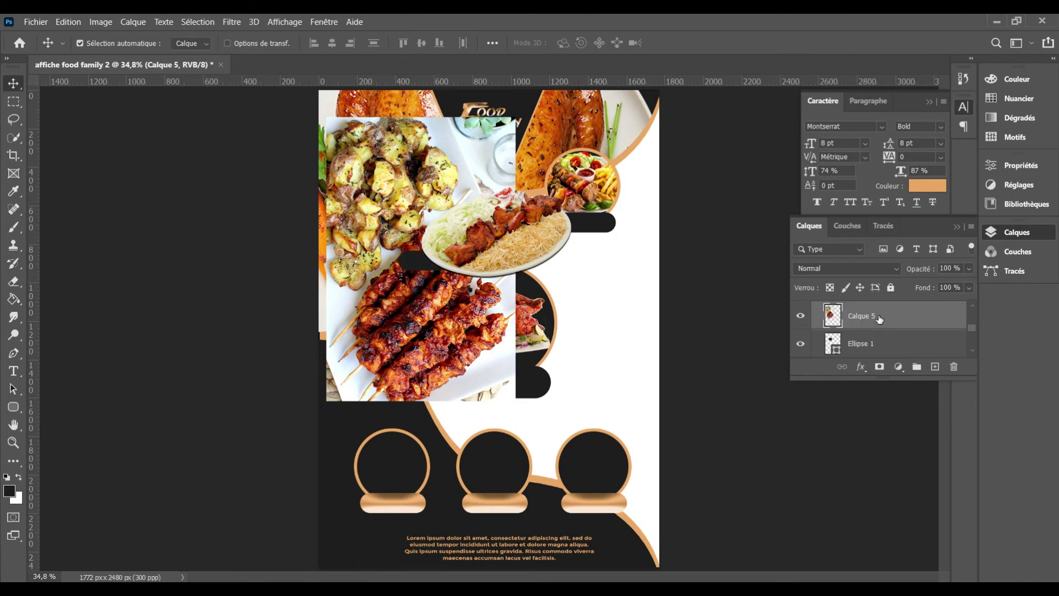
right_click(879, 319)
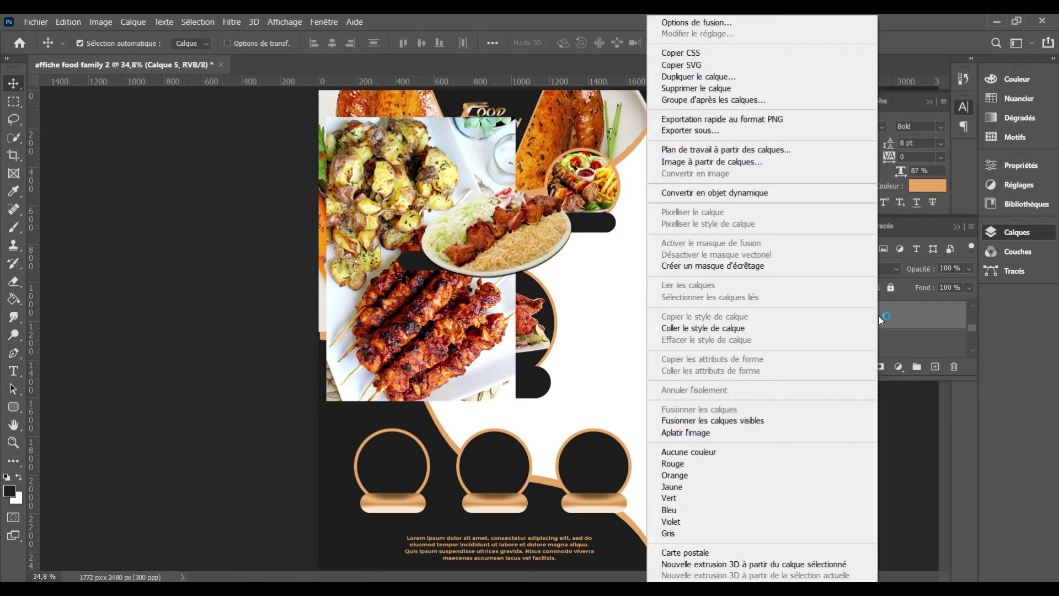
left_click(764, 267)
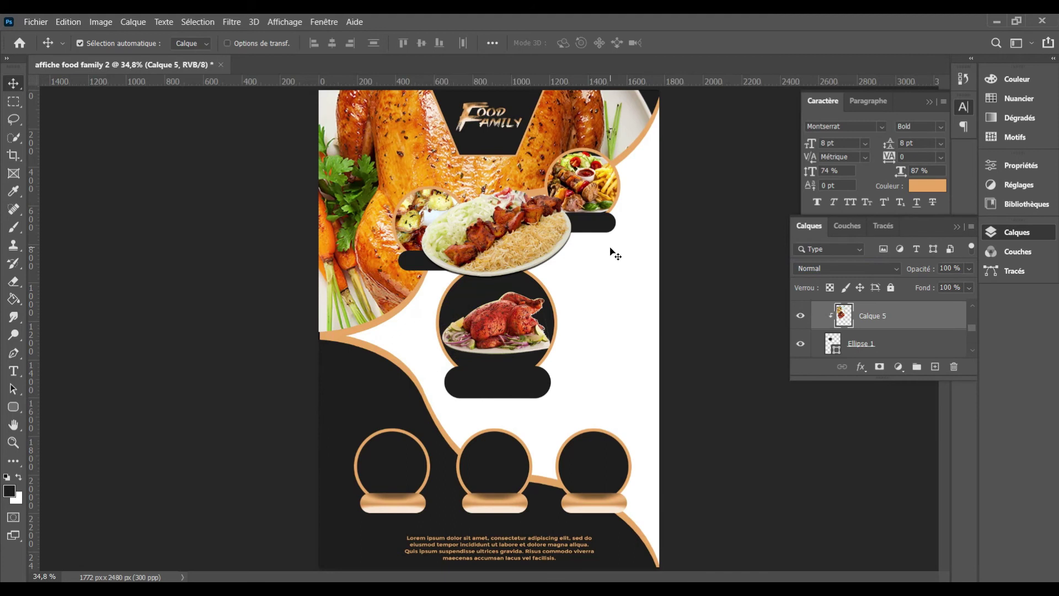
Scale the kebab photo into the upper-left circle and move the kabsa plate lower right
key("ctrl+t")
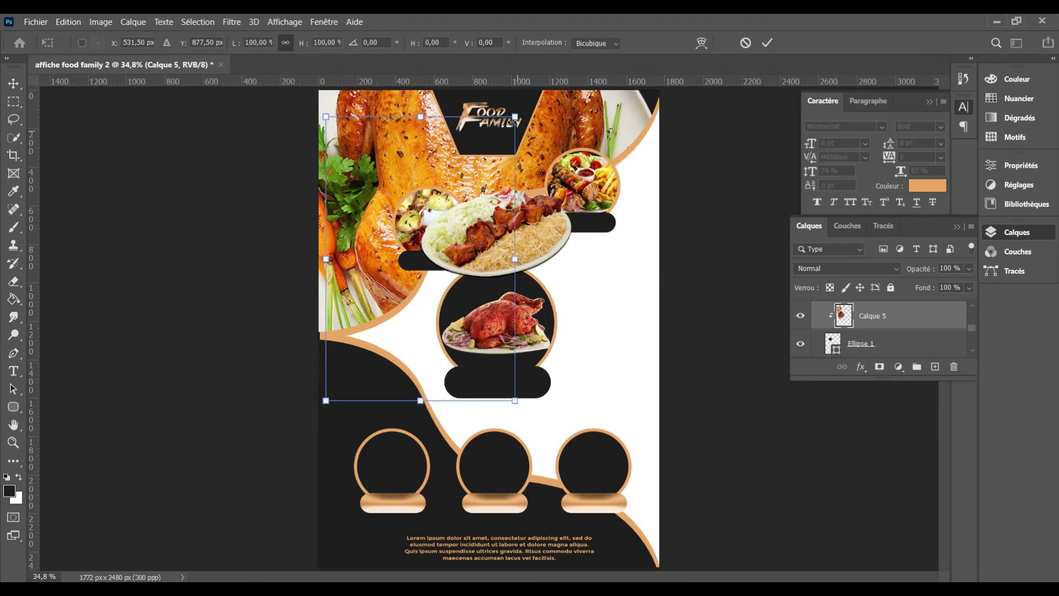
mouse_move(514, 117)
left_mouse_down()
mouse_move(495, 226)
mouse_move(484, 232)
left_mouse_up()
left_click_drag(412, 239, 421, 205)
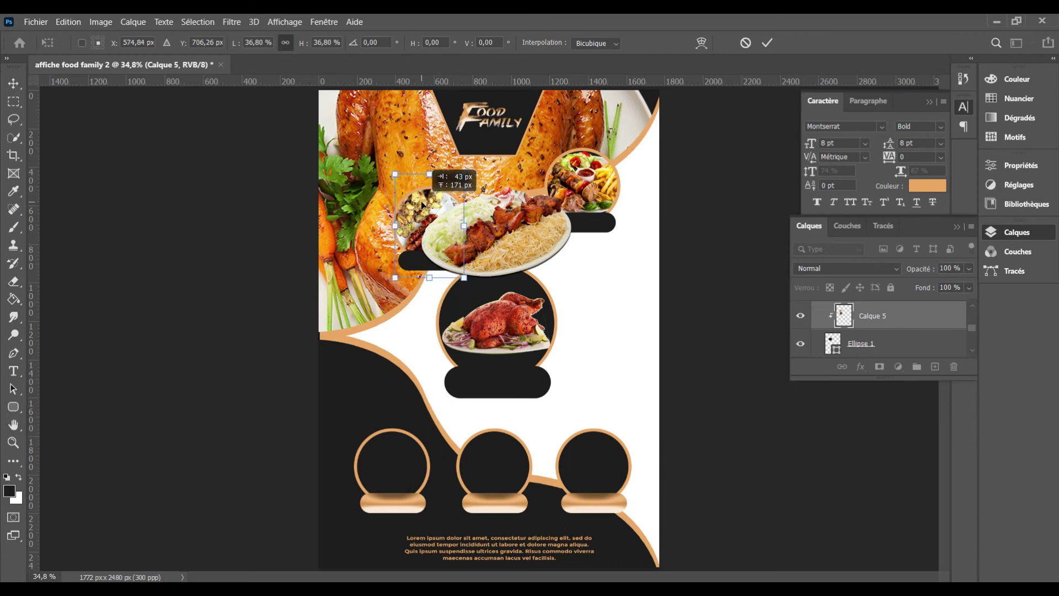
key("Return")
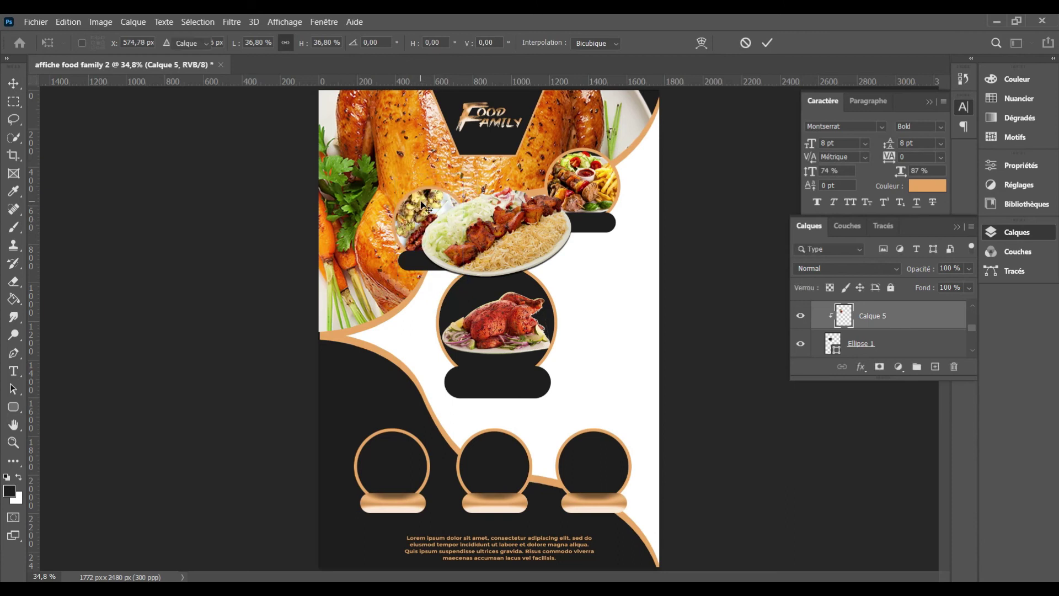
left_click_drag(490, 234, 563, 396)
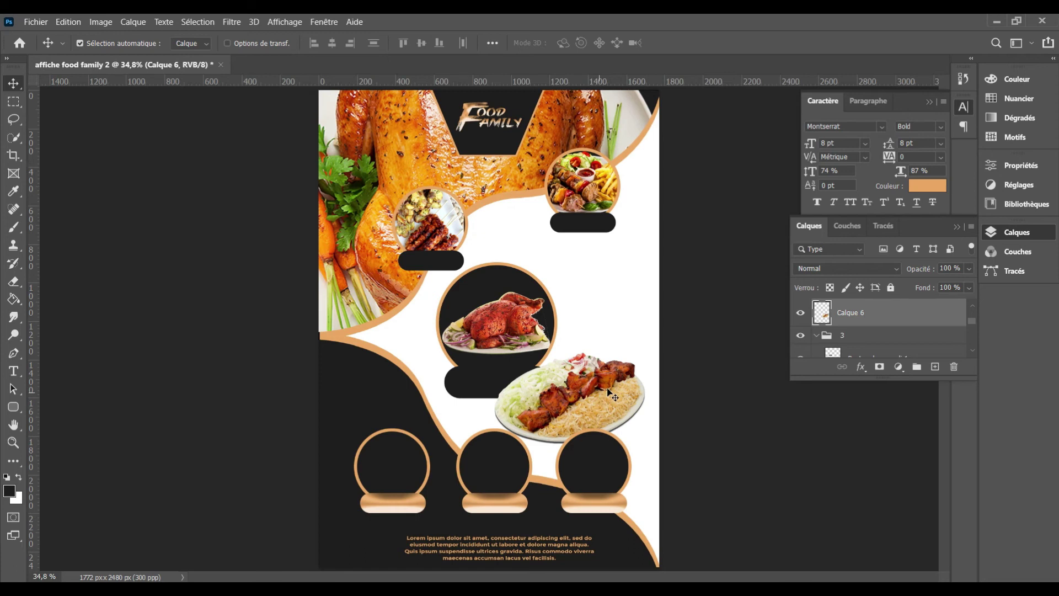
Clip Calque 6, the kabsa plate, to the bottom-right circle's ellipse in group 1 copie 5
left_click(817, 335)
mouse_move(890, 317)
left_mouse_down()
mouse_move(792, 119)
mouse_move(872, 297)
left_mouse_up()
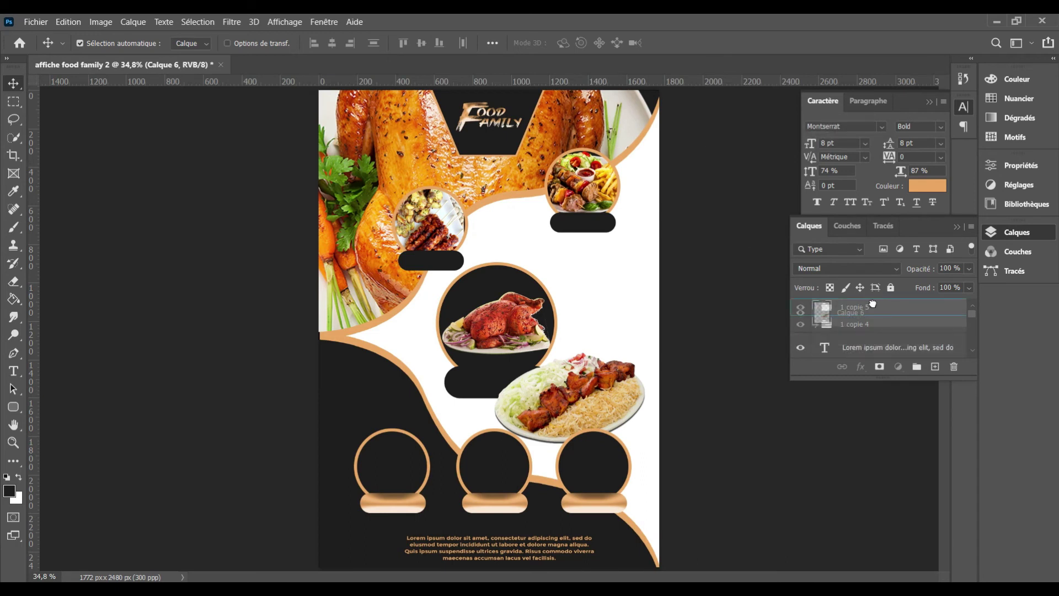
left_click_drag(872, 299, 873, 303)
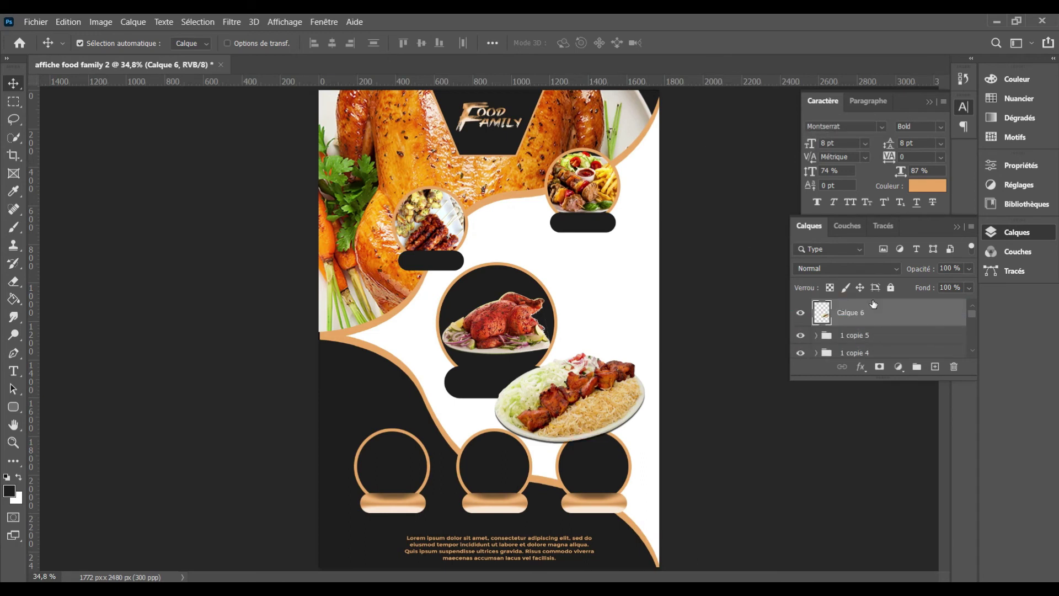
left_click(800, 336)
left_click(800, 335)
left_click_drag(574, 408, 594, 464)
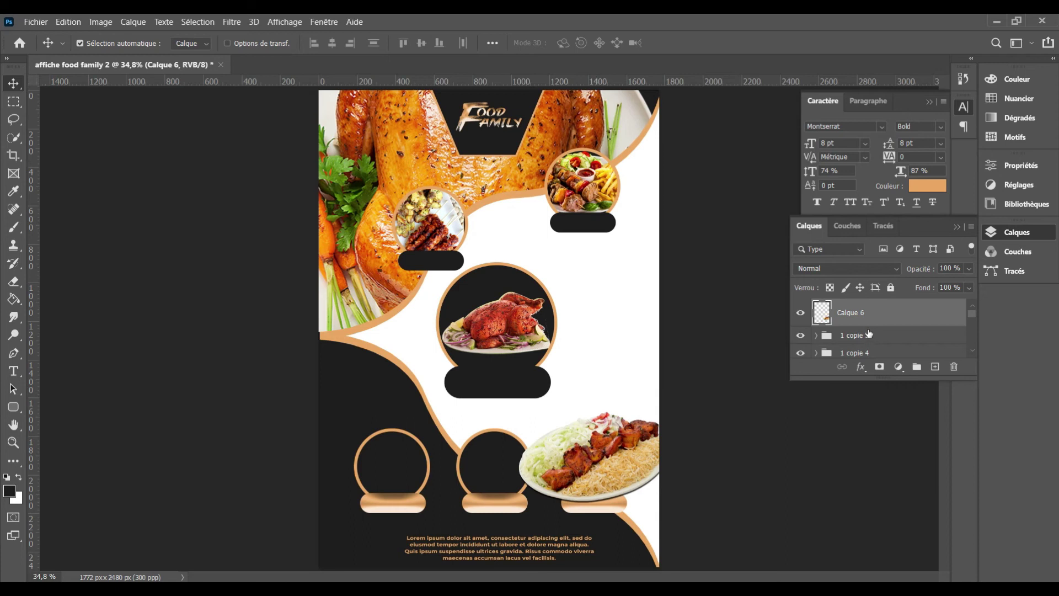
left_click_drag(868, 323, 875, 337)
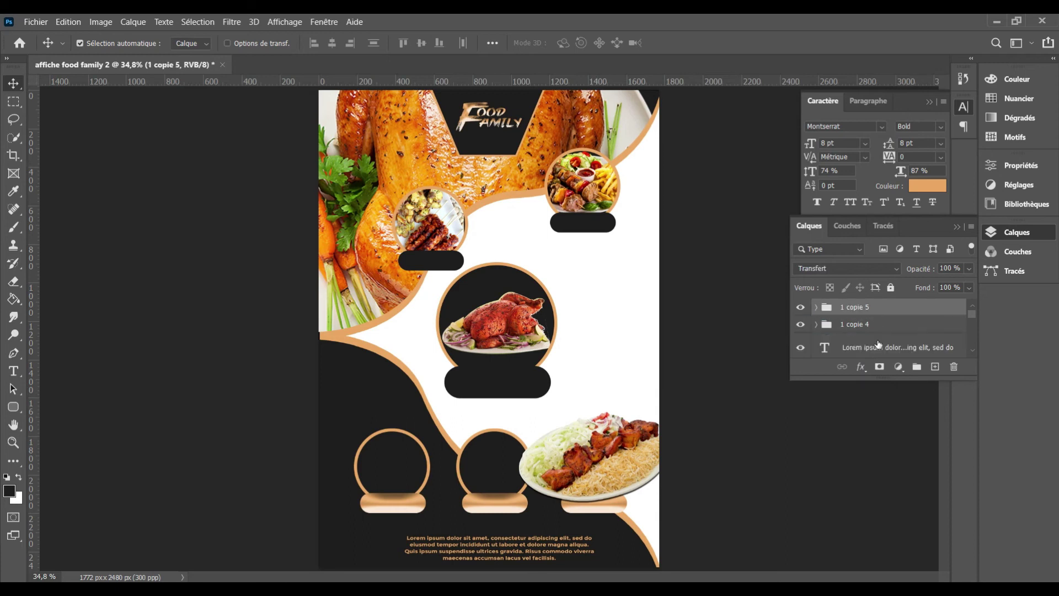
left_click(817, 309)
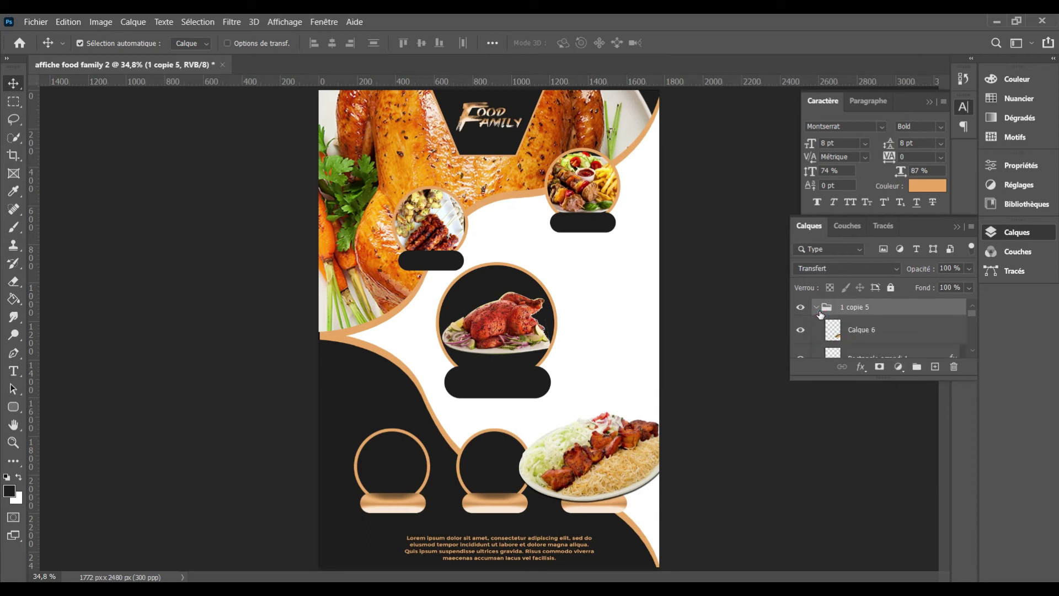
left_click_drag(878, 336, 885, 322)
right_click(885, 321)
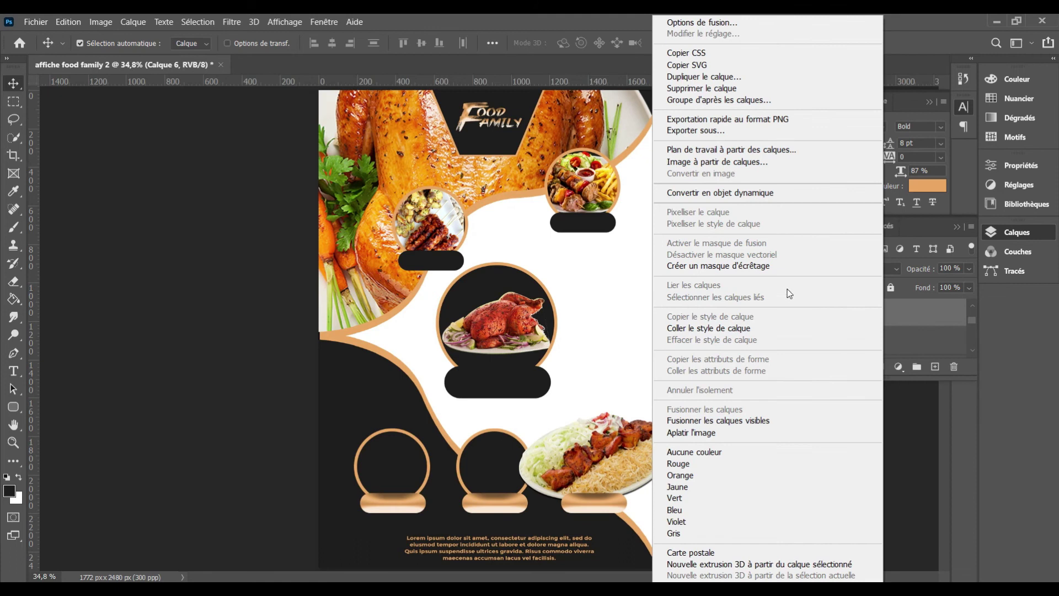
left_click(753, 271)
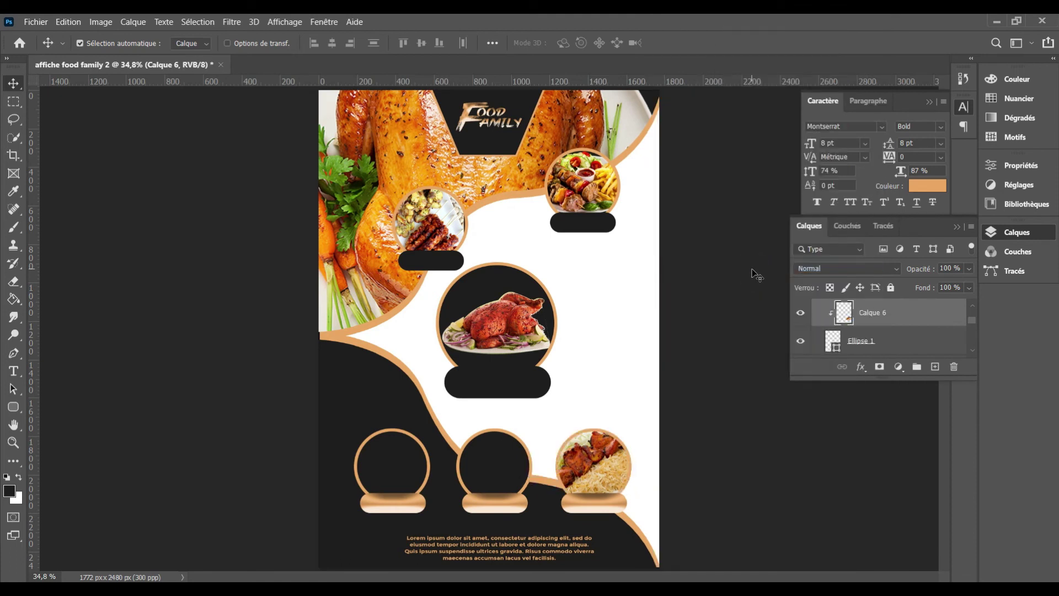
Scale the chicken-and-rice photo to about 72% and centre it in its circle
key("ctrl+t")
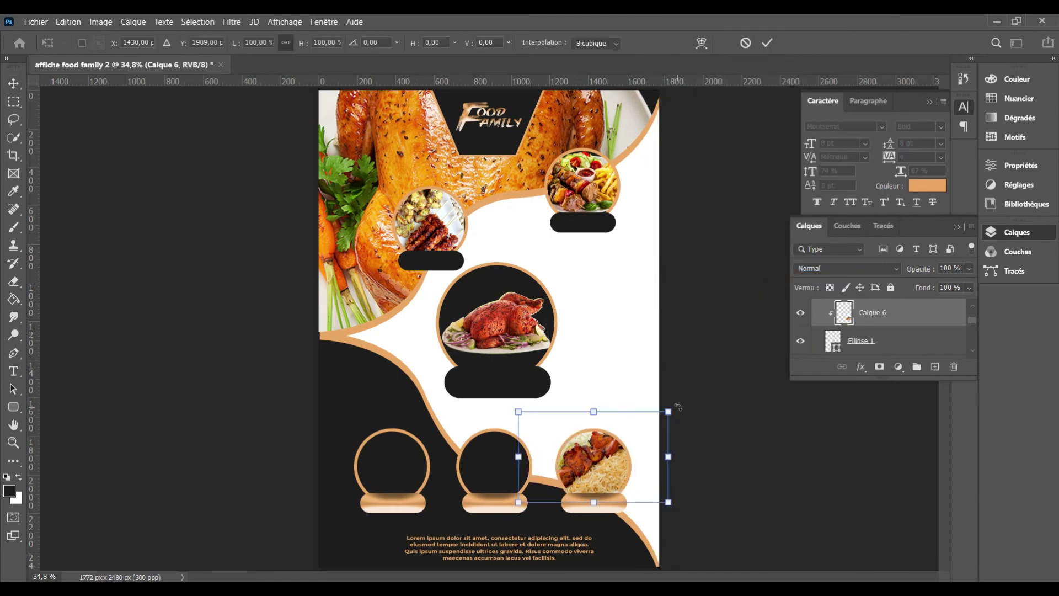
left_click_drag(670, 410, 647, 425)
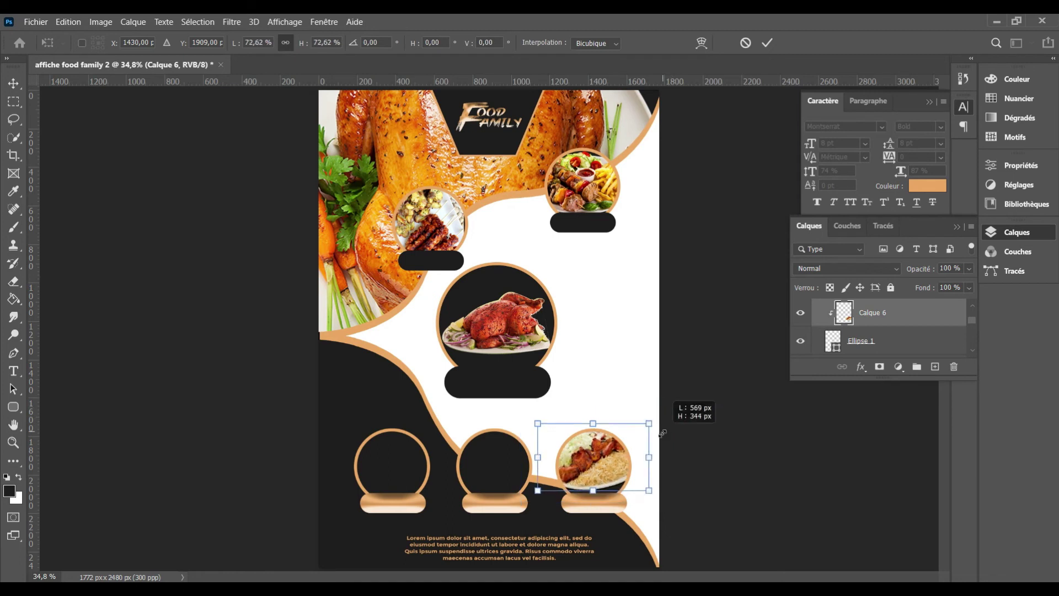
left_click_drag(597, 466, 597, 485)
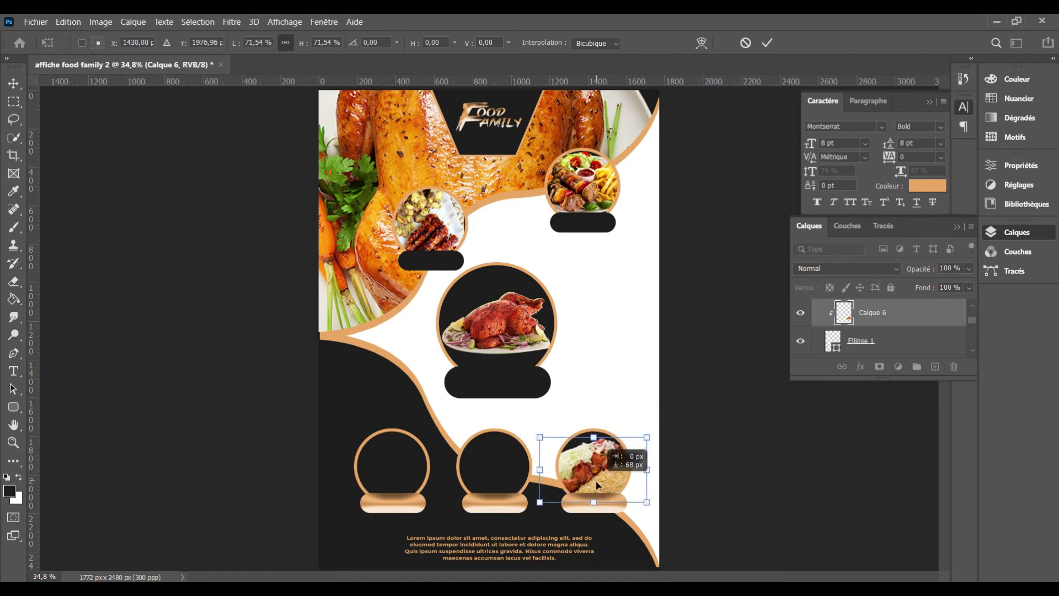
key("Return")
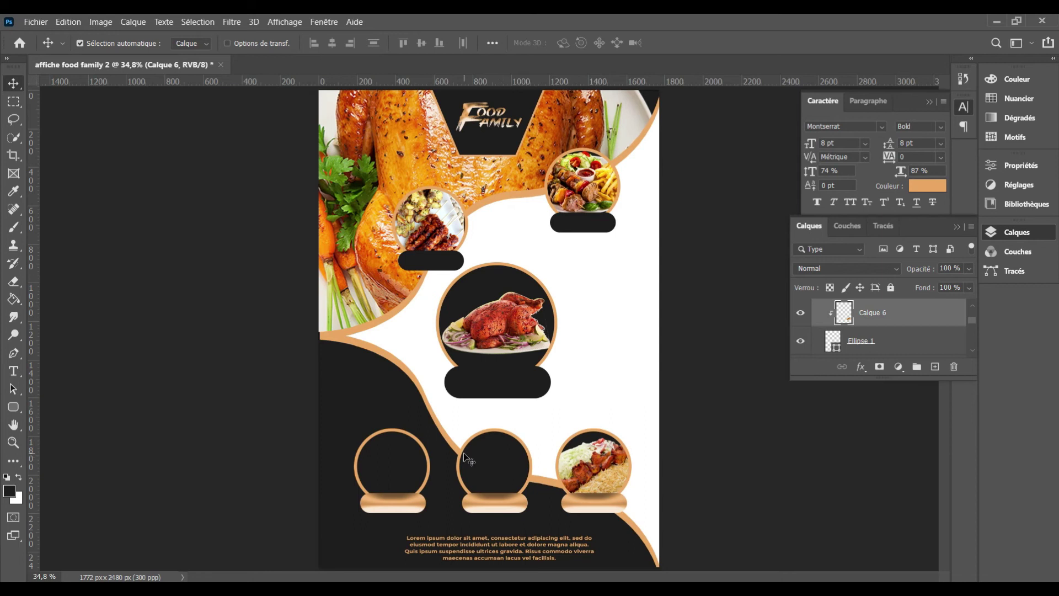
left_click(405, 460)
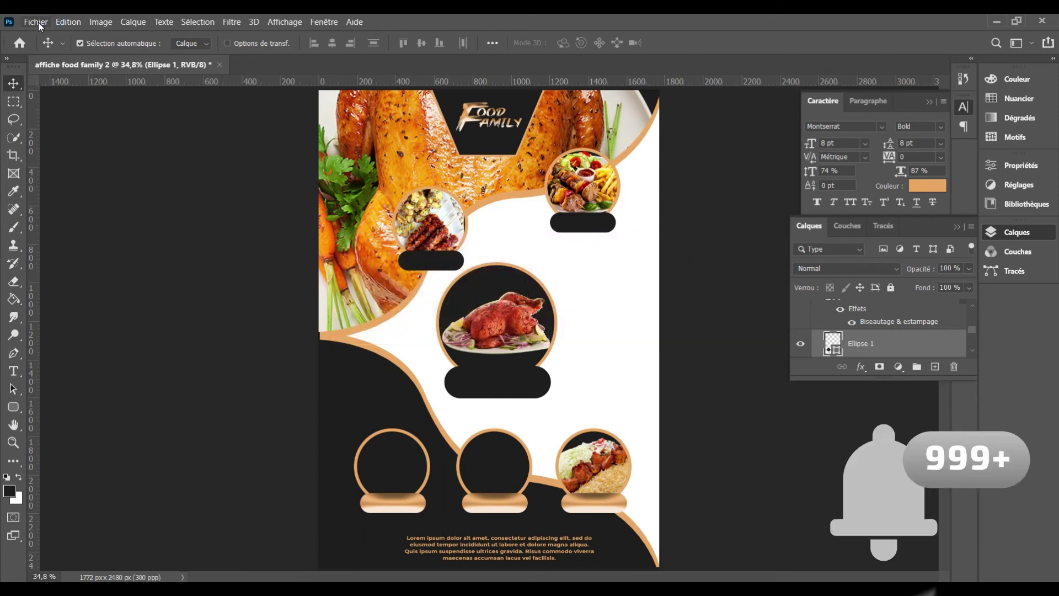
Open the beer-guinness PNG from the Téléchargements > iken folder
left_click(37, 22)
left_click(64, 48)
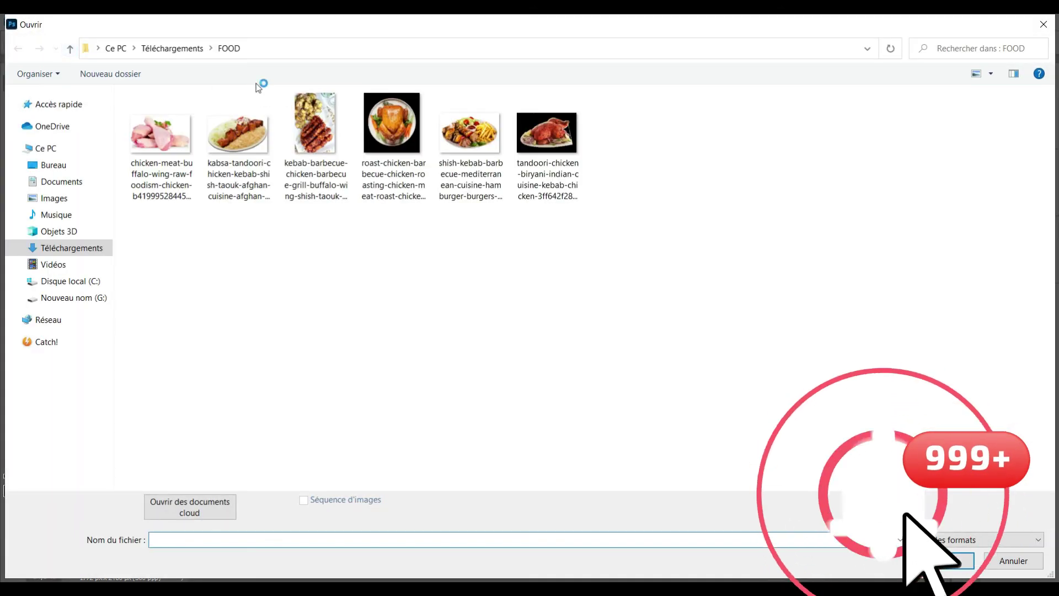
left_click(348, 125)
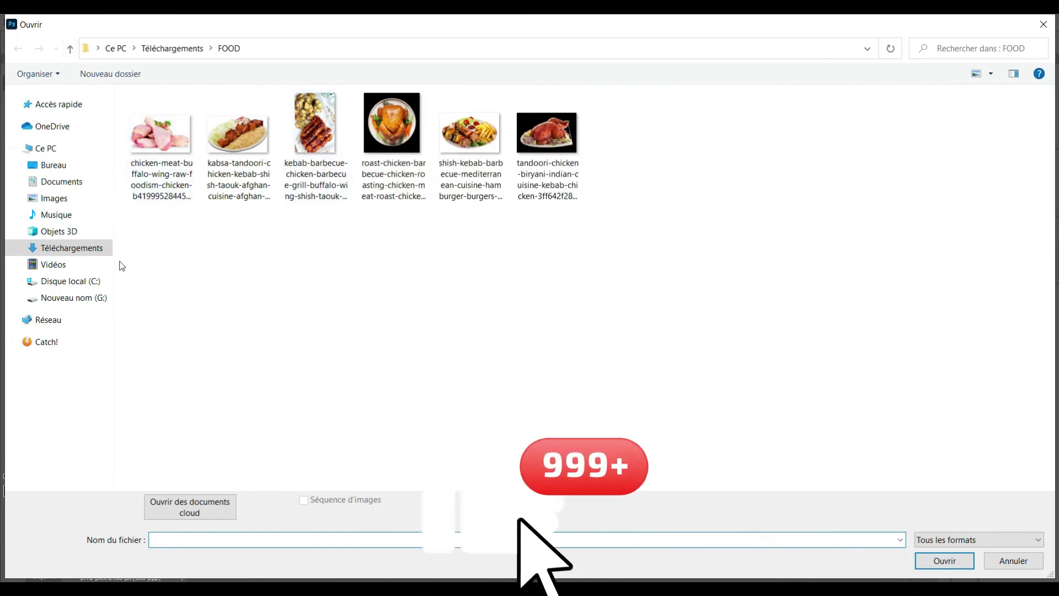
mouse_move(67, 265)
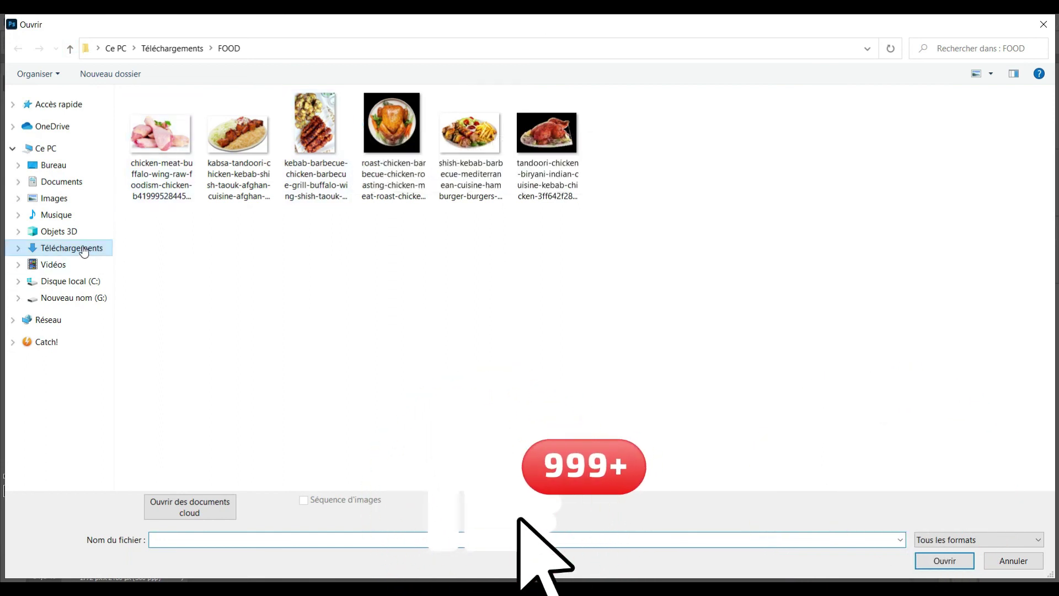
left_click(84, 253)
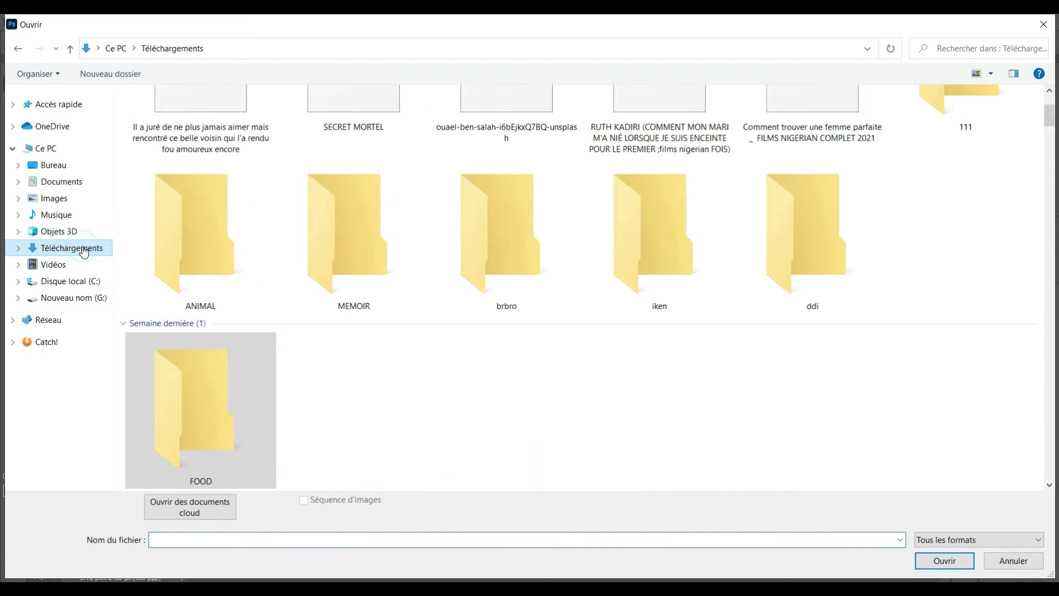
double_click(672, 221)
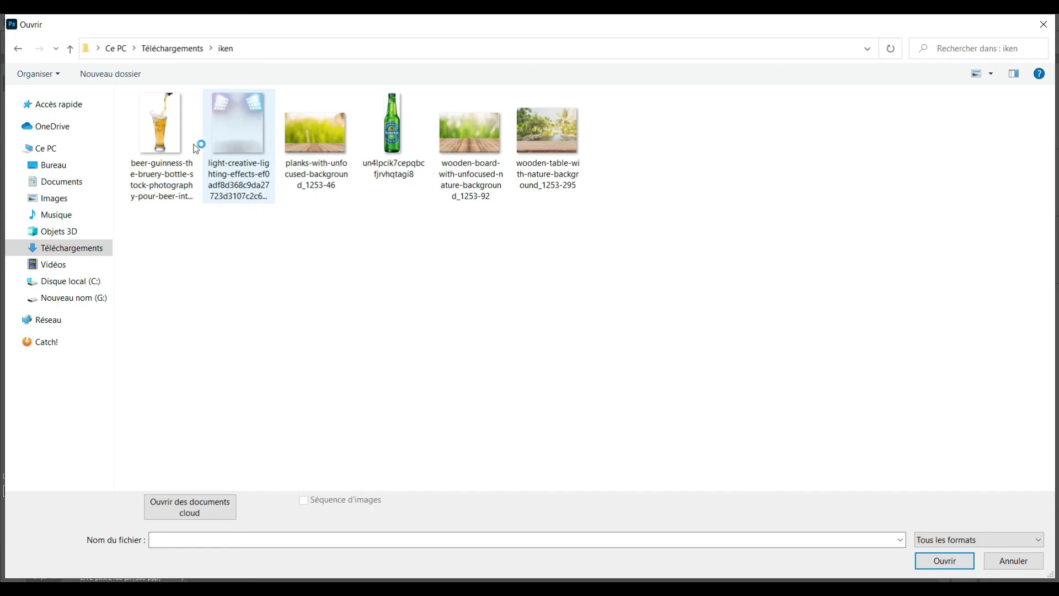
left_click(169, 134)
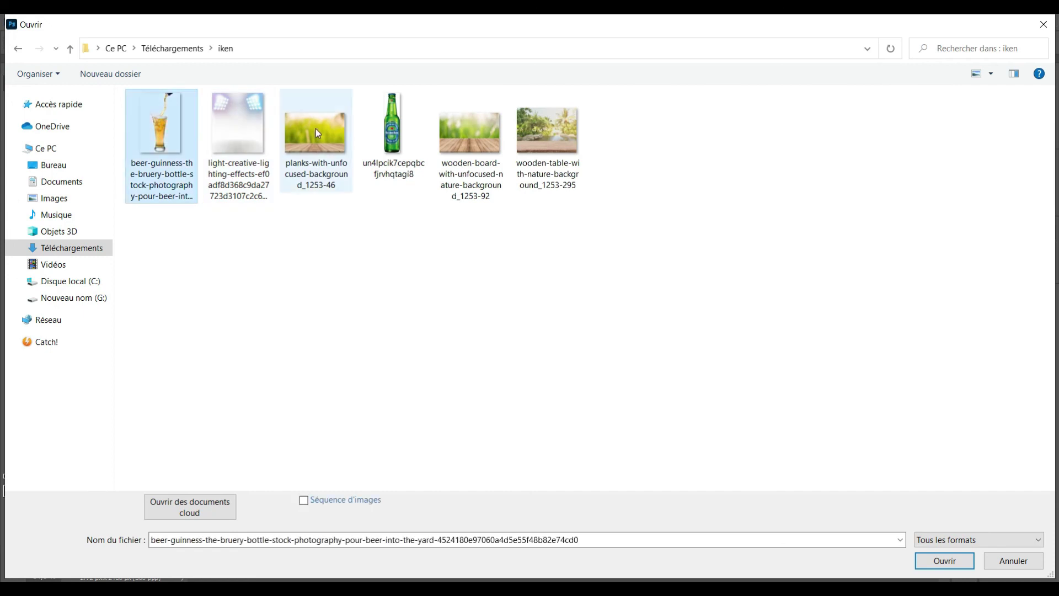
left_click(951, 561)
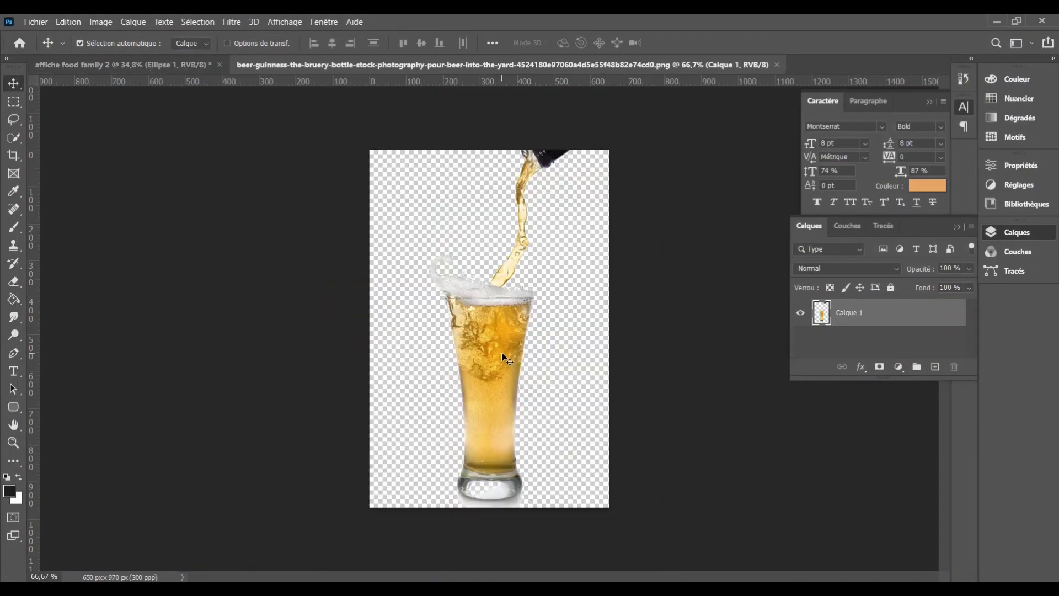
Bring the beer image onto the poster and clip it to the circle beneath
left_click_drag(506, 359, 79, 65)
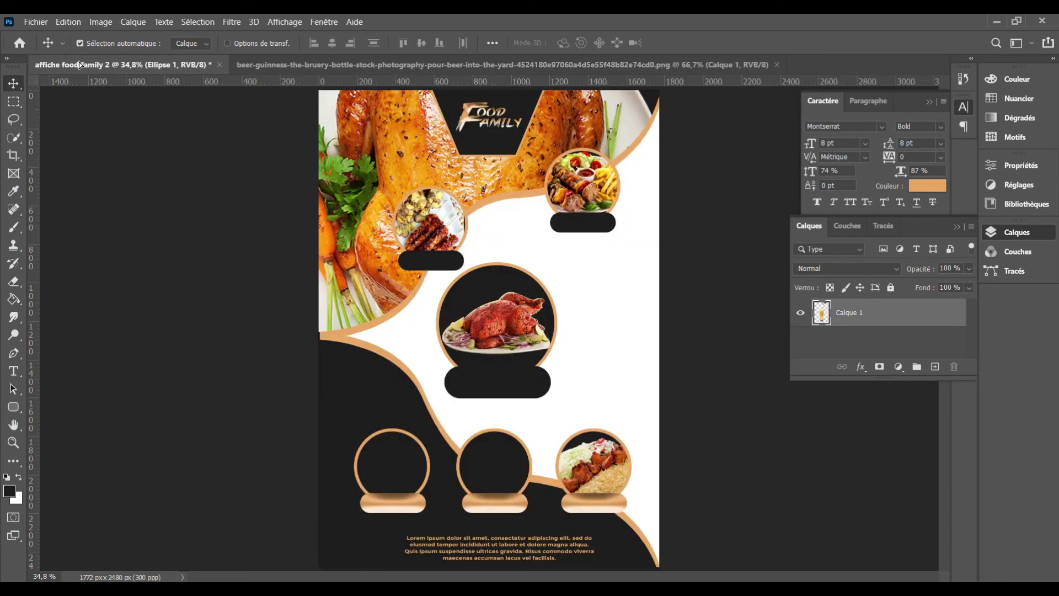
left_click_drag(356, 438, 395, 458)
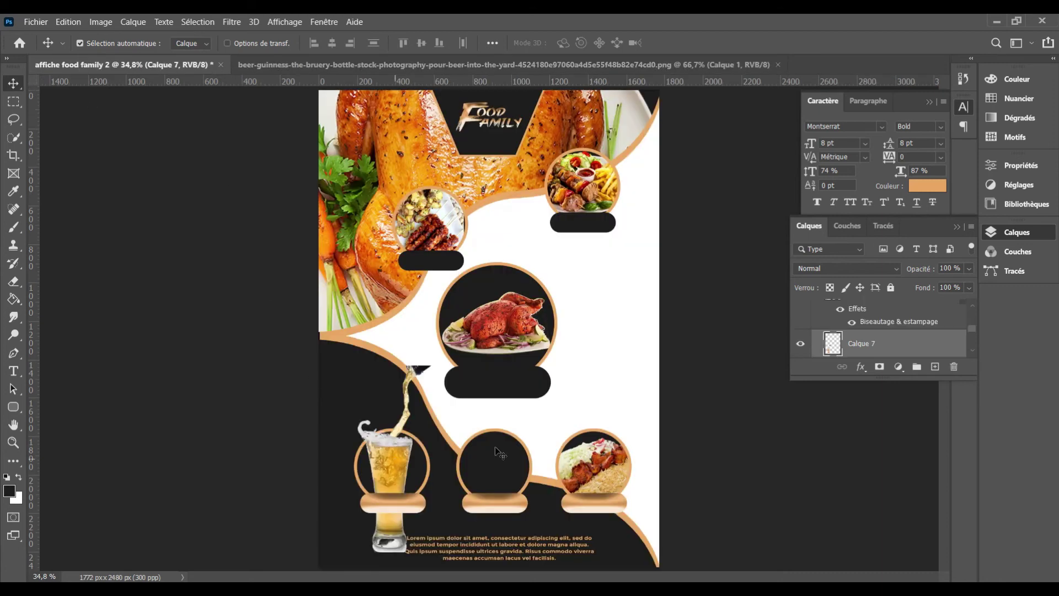
right_click(918, 343)
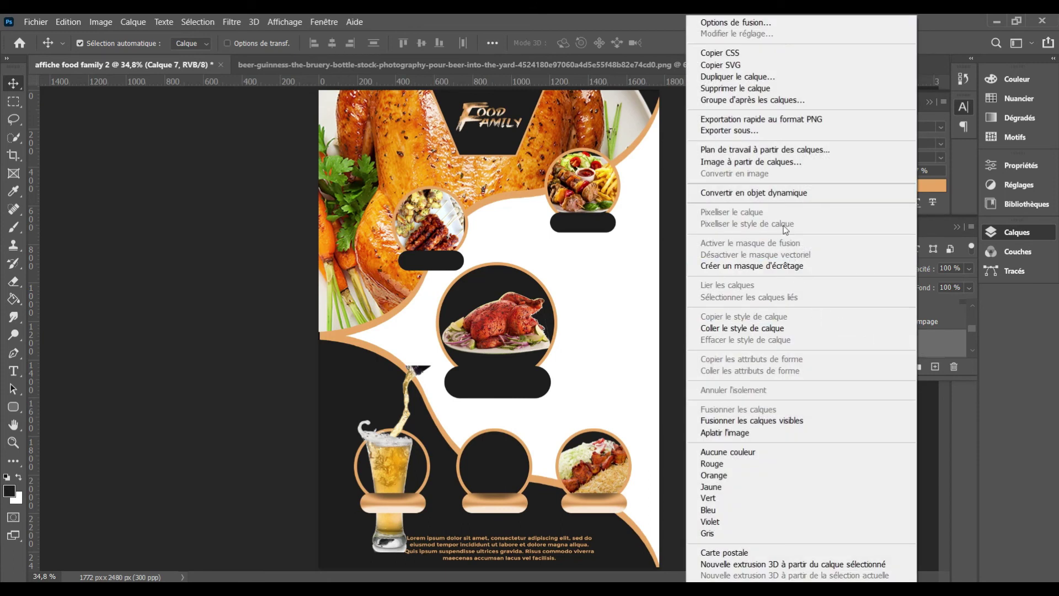
left_click(787, 269)
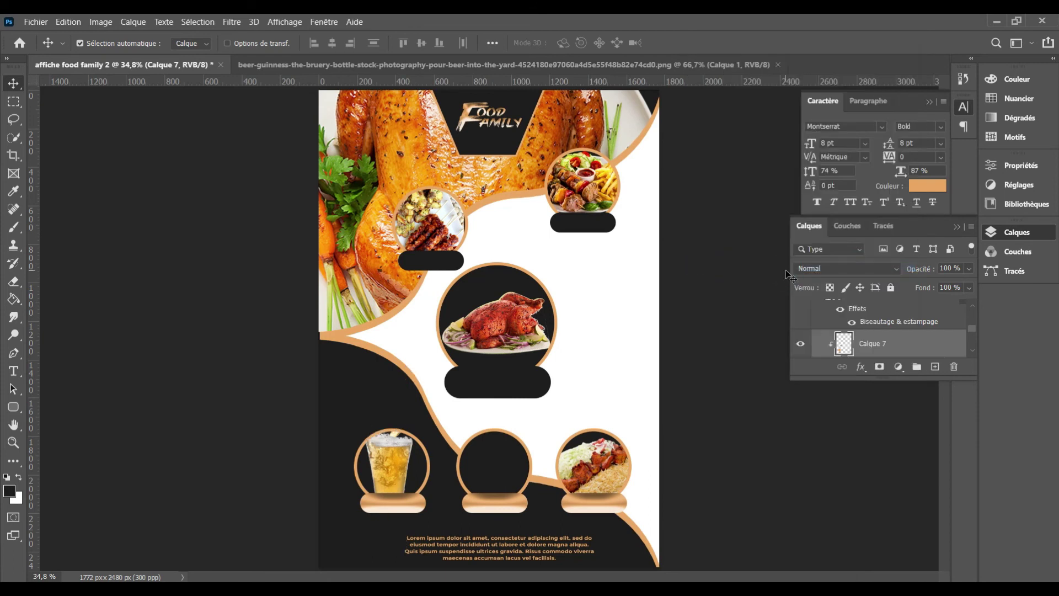
Scale the beer glass to about 44% and nudge it up in the lower-left circle
key("ctrl+t")
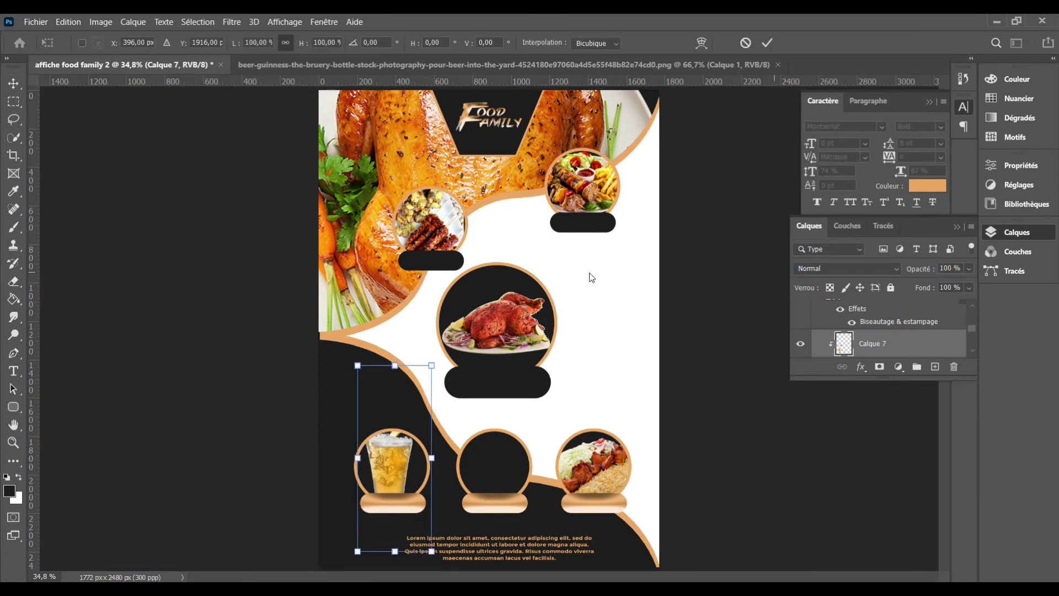
left_click_drag(436, 363, 437, 416)
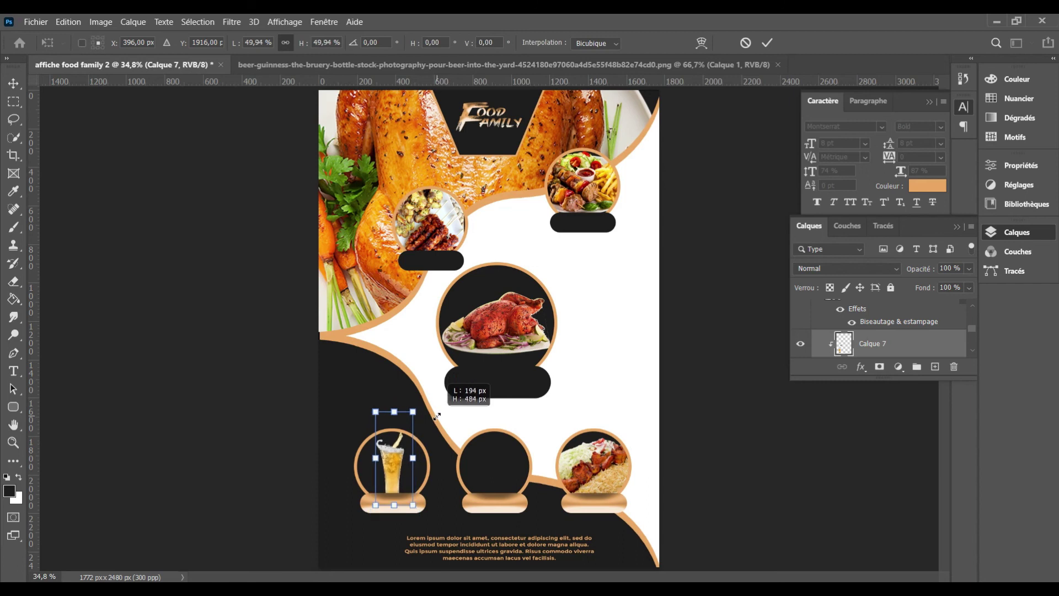
mouse_move(437, 416)
left_mouse_down()
mouse_move(436, 438)
mouse_move(451, 431)
left_mouse_up()
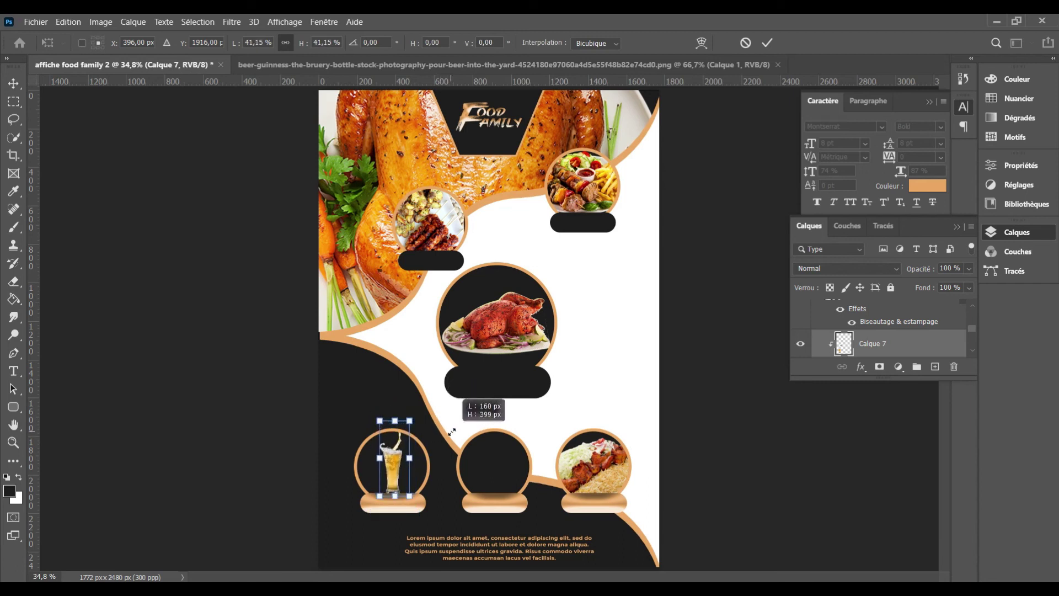
left_click_drag(451, 431, 467, 434)
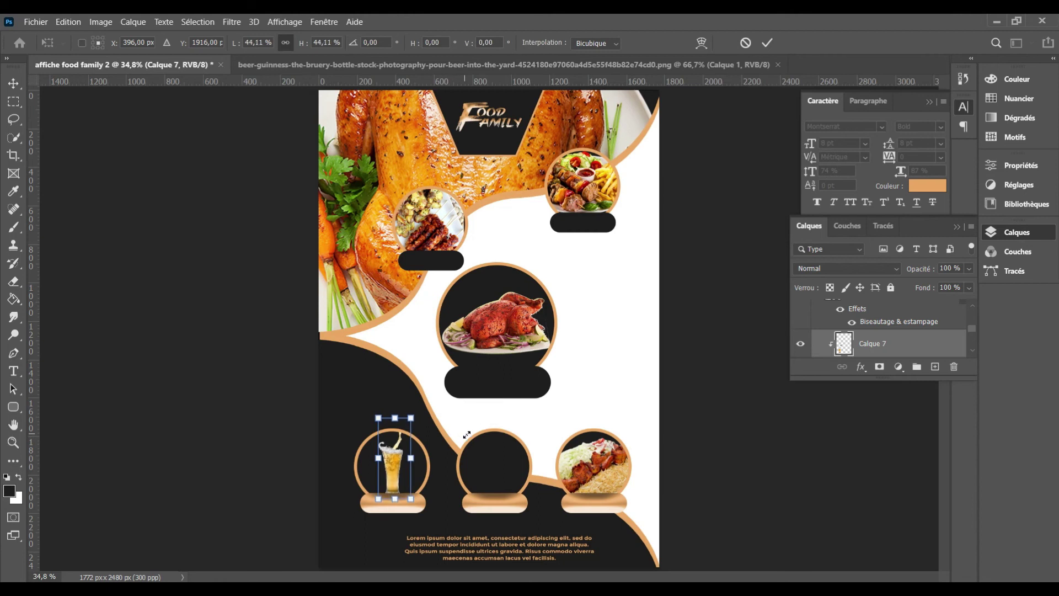
key("Return")
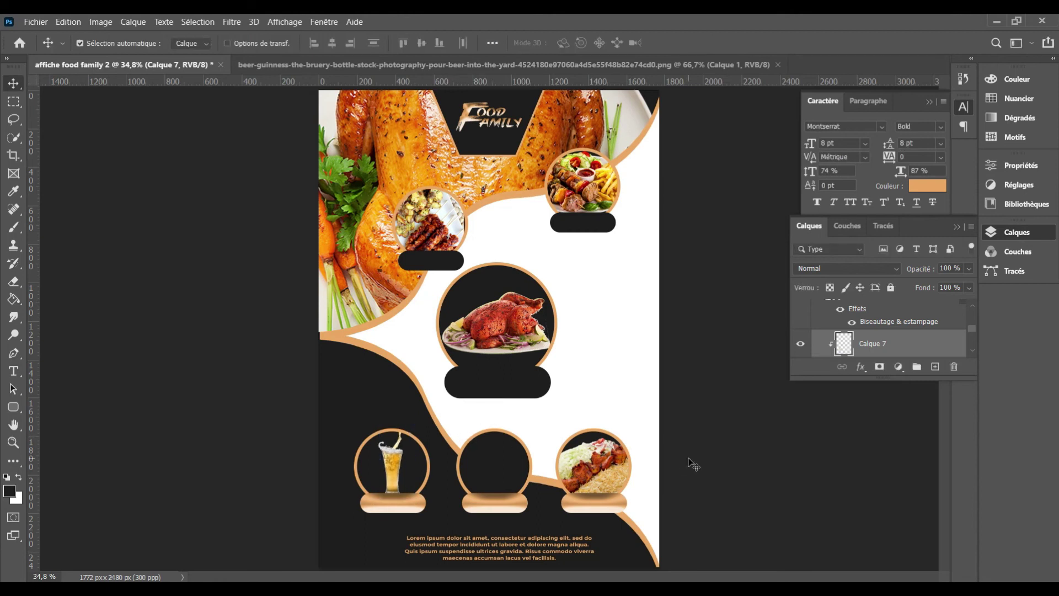
left_click_drag(397, 458, 397, 449)
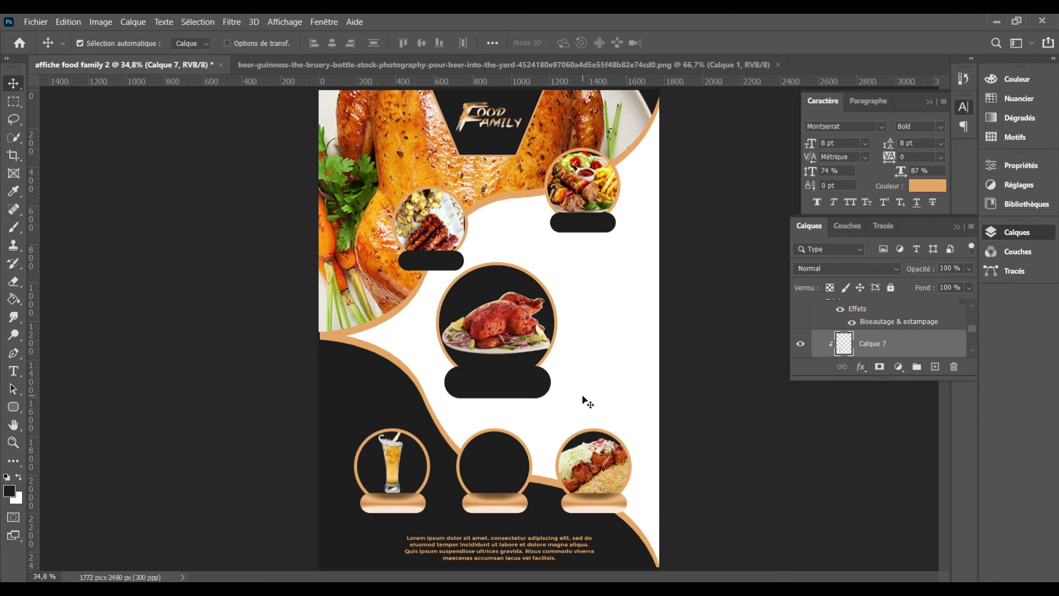
Close the beer image and open the roast chicken image from the FOOD folder
left_click(720, 64)
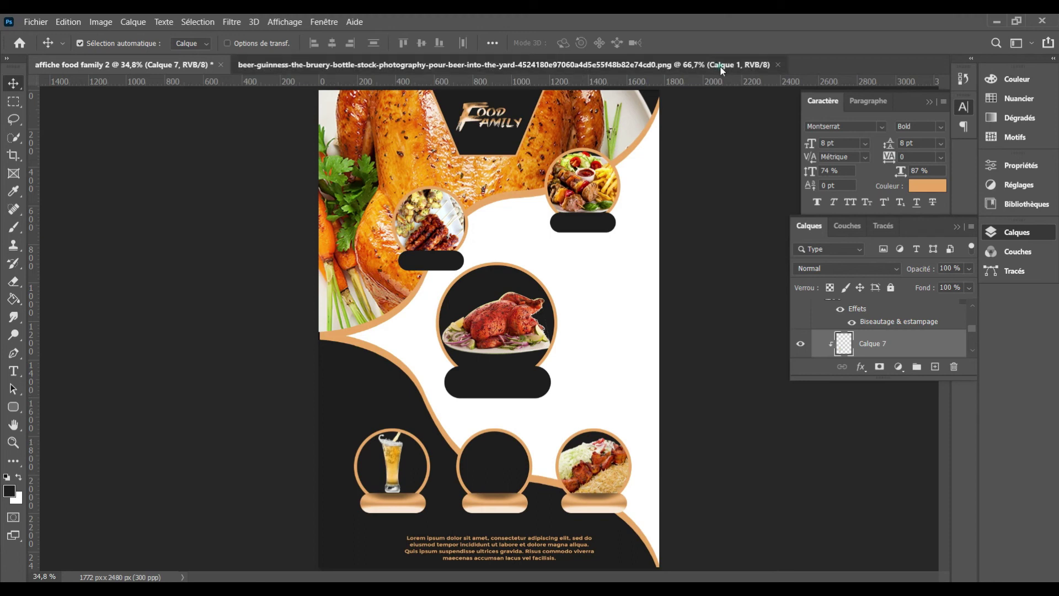
left_click(778, 64)
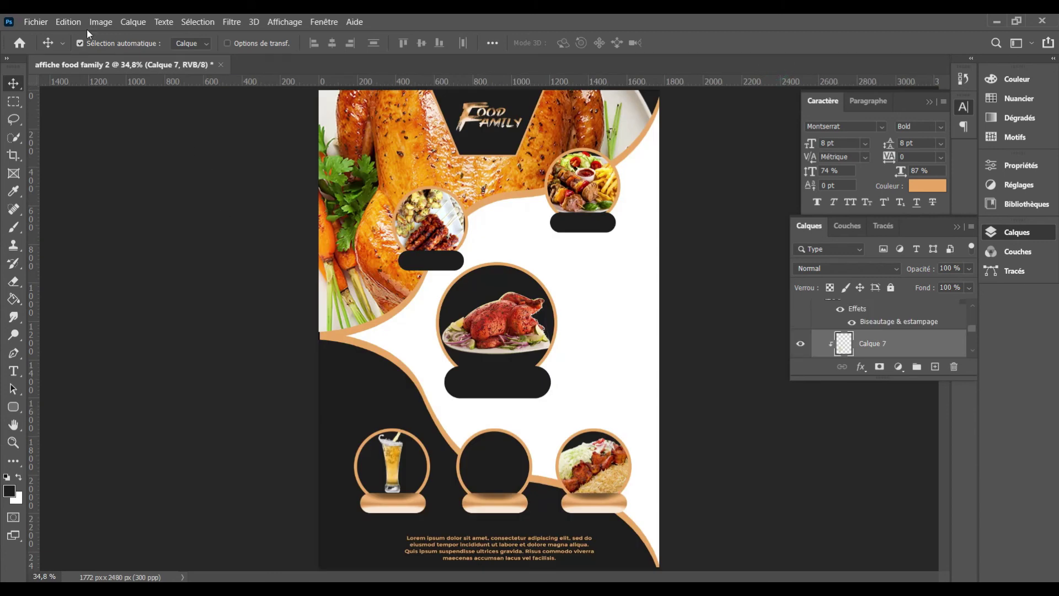
left_click(36, 22)
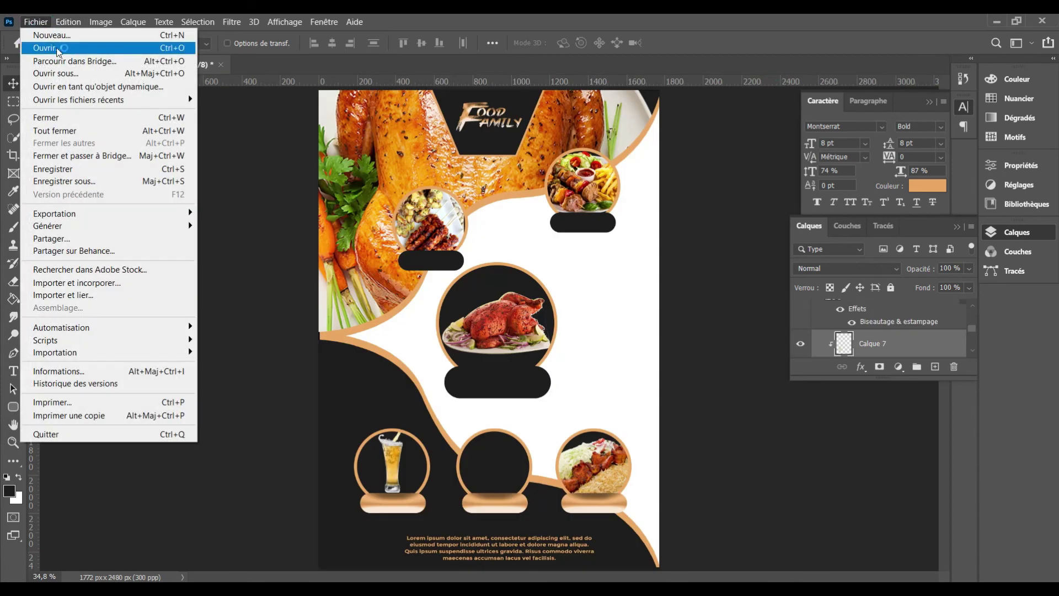
left_click(58, 48)
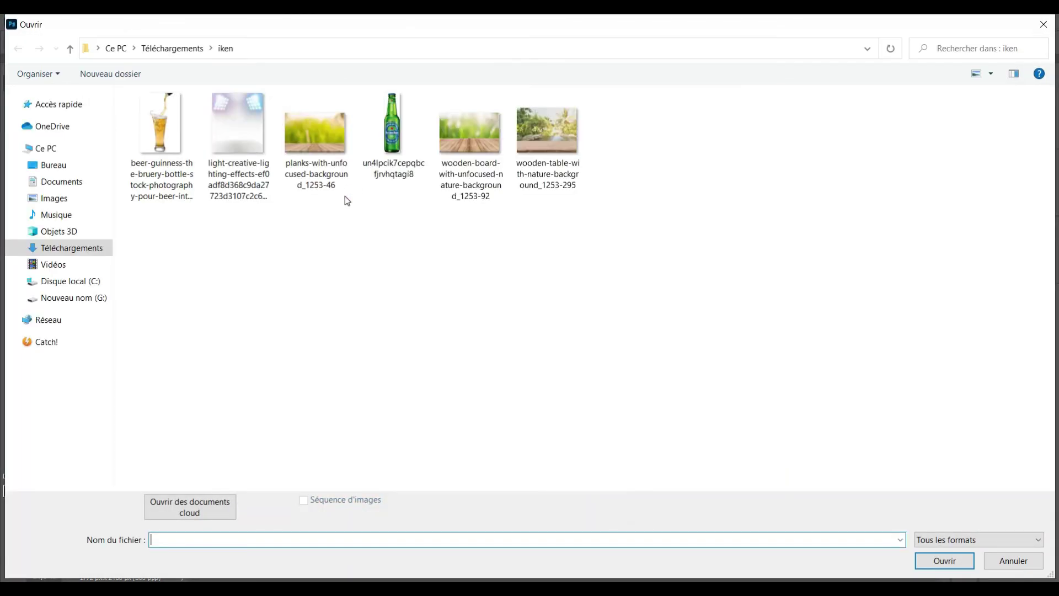
left_click(70, 51)
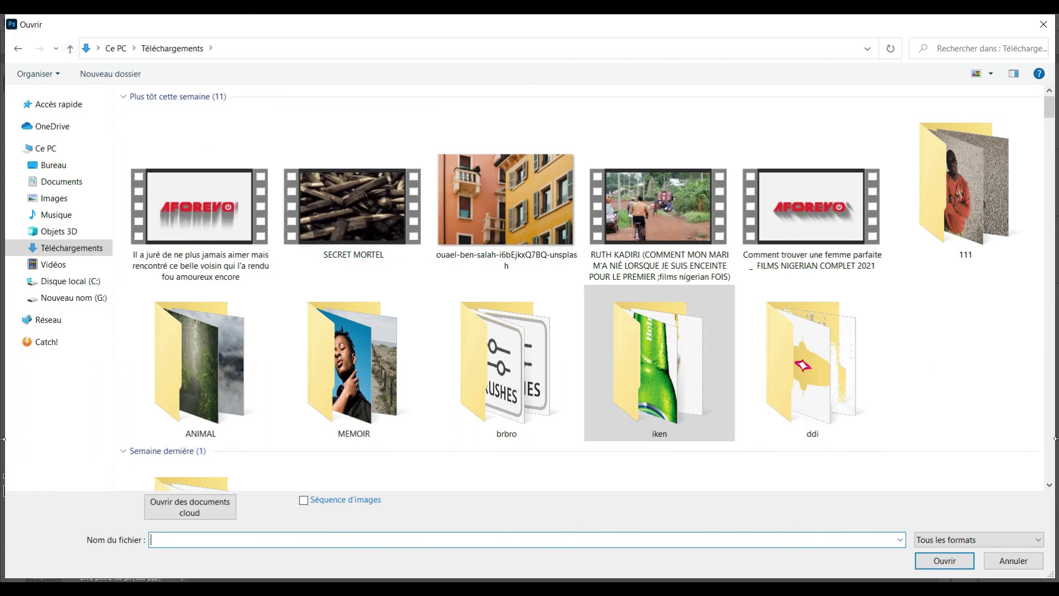
left_click(1050, 484)
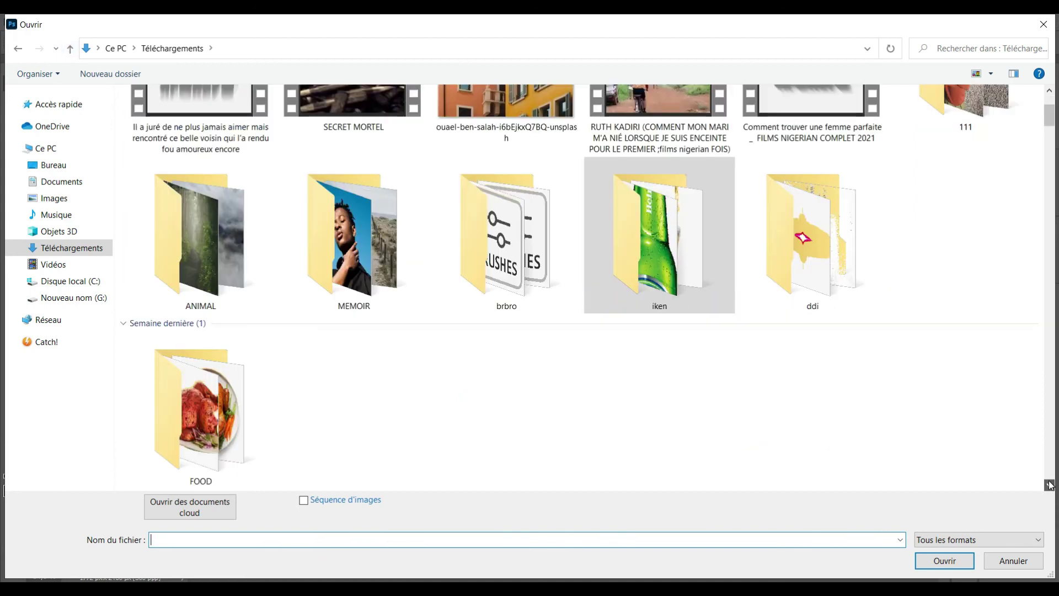
double_click(198, 402)
left_click(407, 143)
left_click(936, 563)
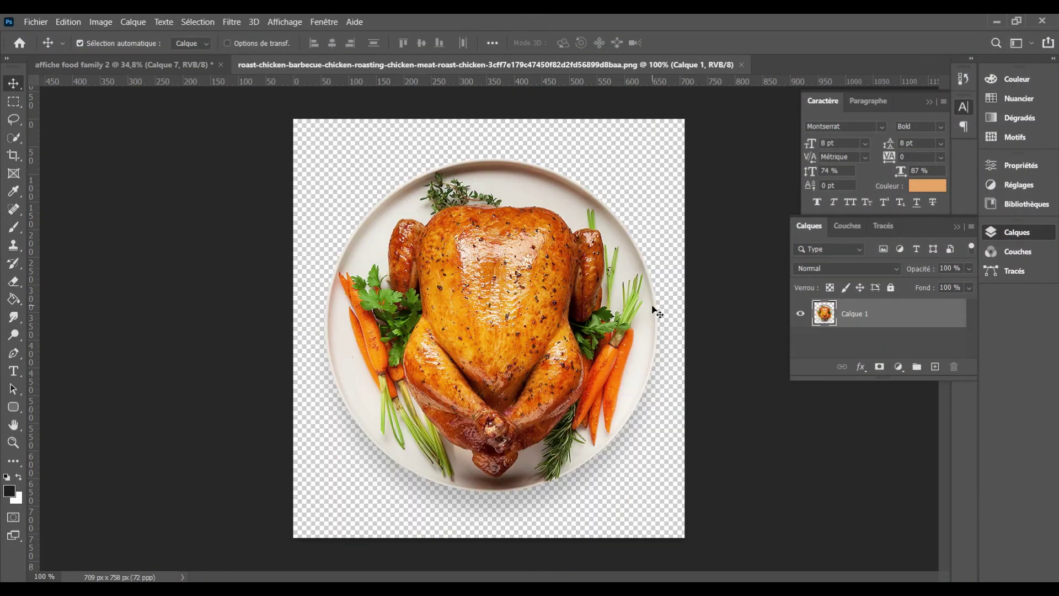
Drop the roast chicken photo onto the poster over the bottom-centre circle
left_click(161, 64)
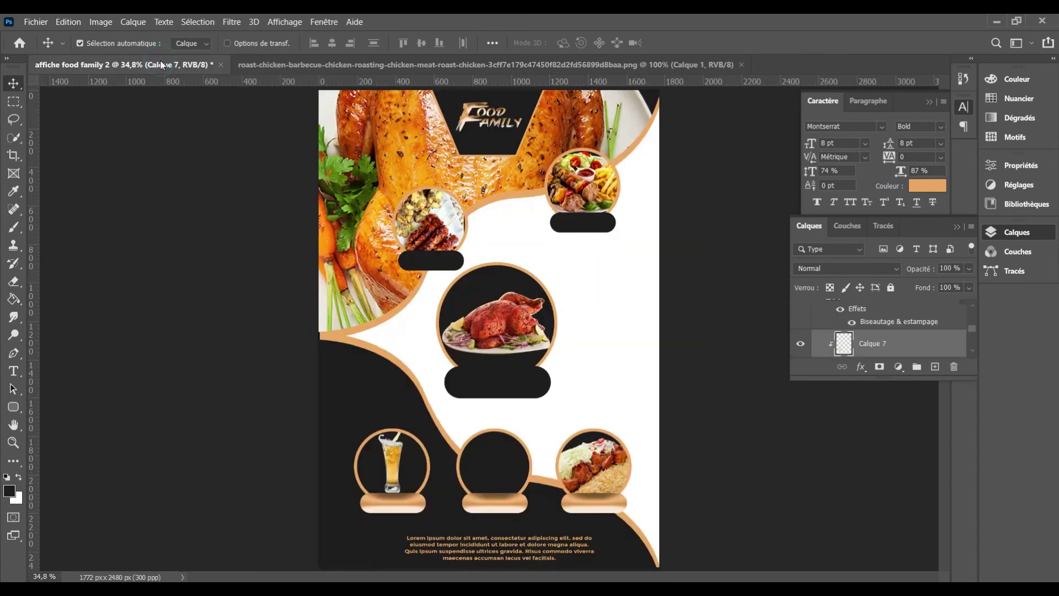
left_click(497, 476)
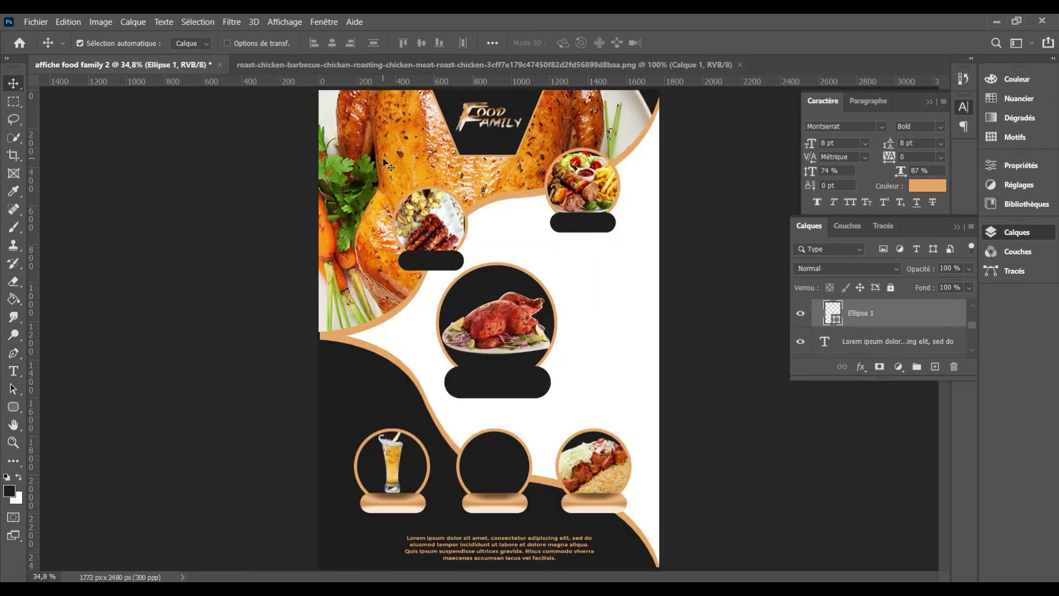
left_click(438, 69)
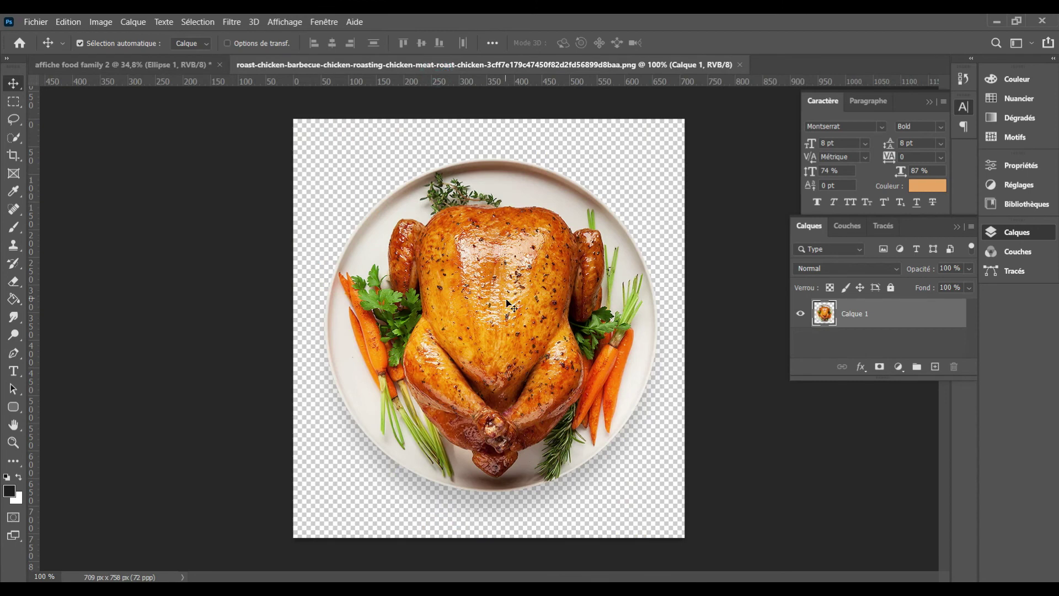
left_click_drag(95, 44, 112, 64)
left_click_drag(205, 155, 492, 460)
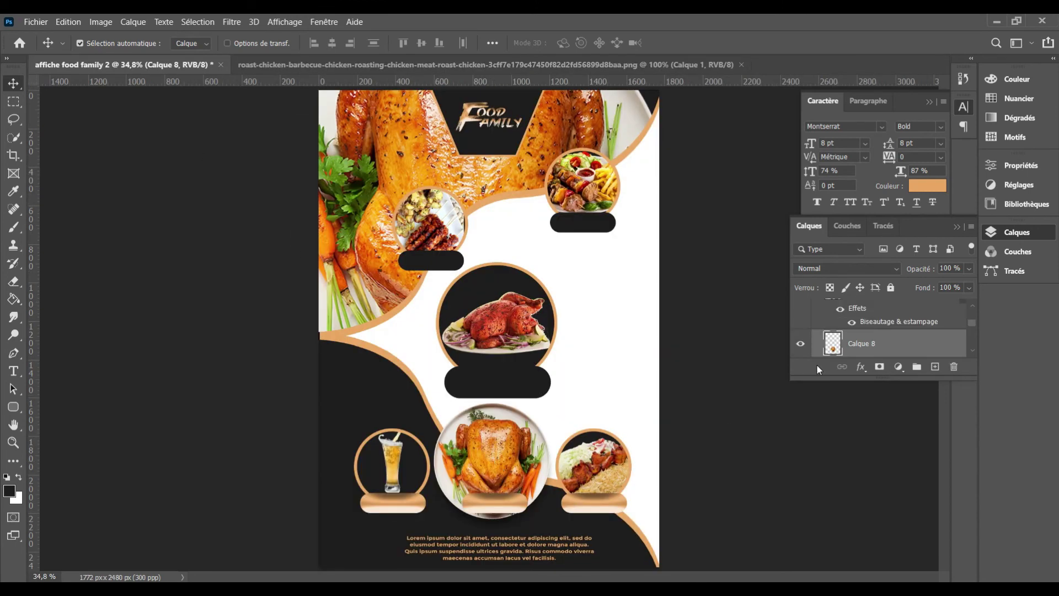
Clip the chicken photo to the circle, scale it to about 48%, and nudge it right
right_click(905, 343)
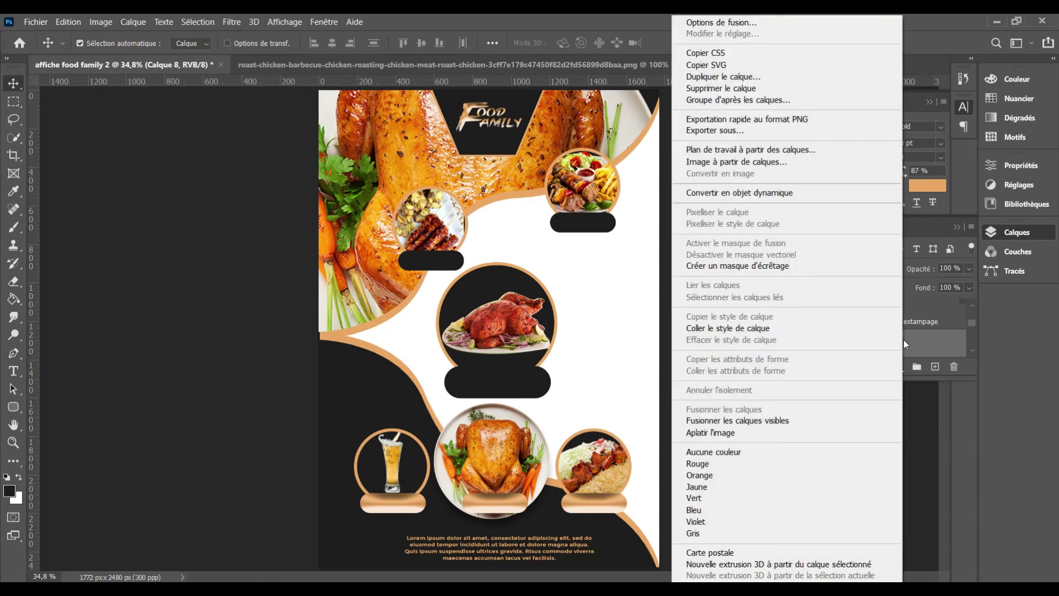
left_click(722, 267)
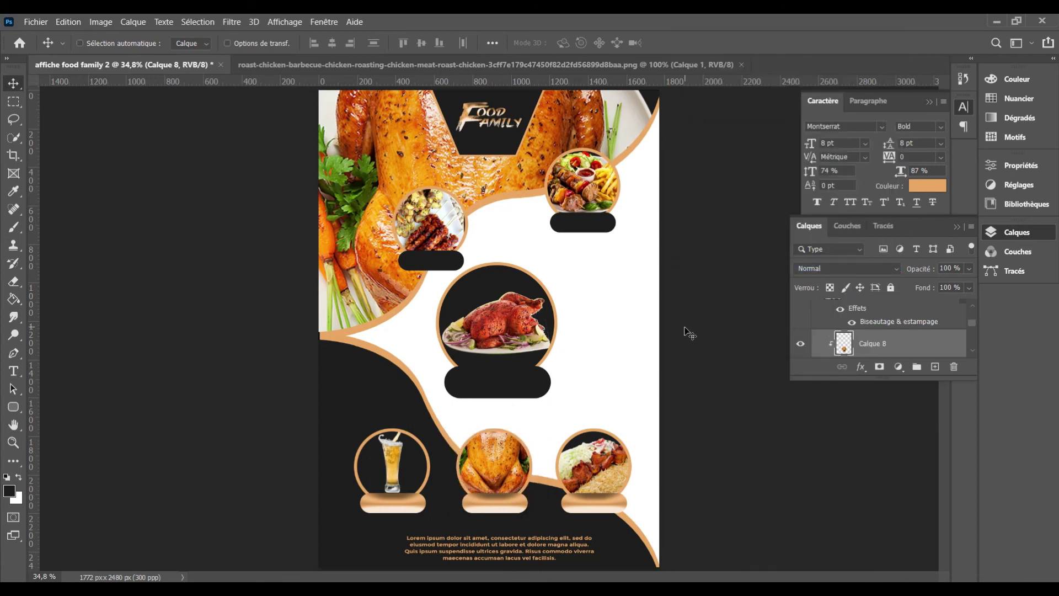
key("ctrl+t")
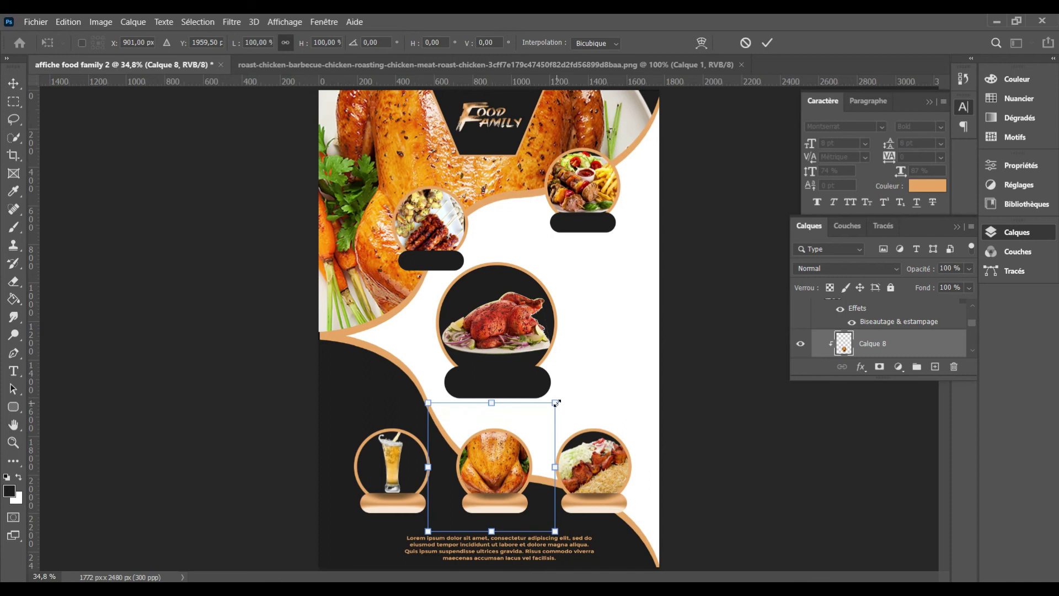
left_click_drag(556, 402, 545, 449)
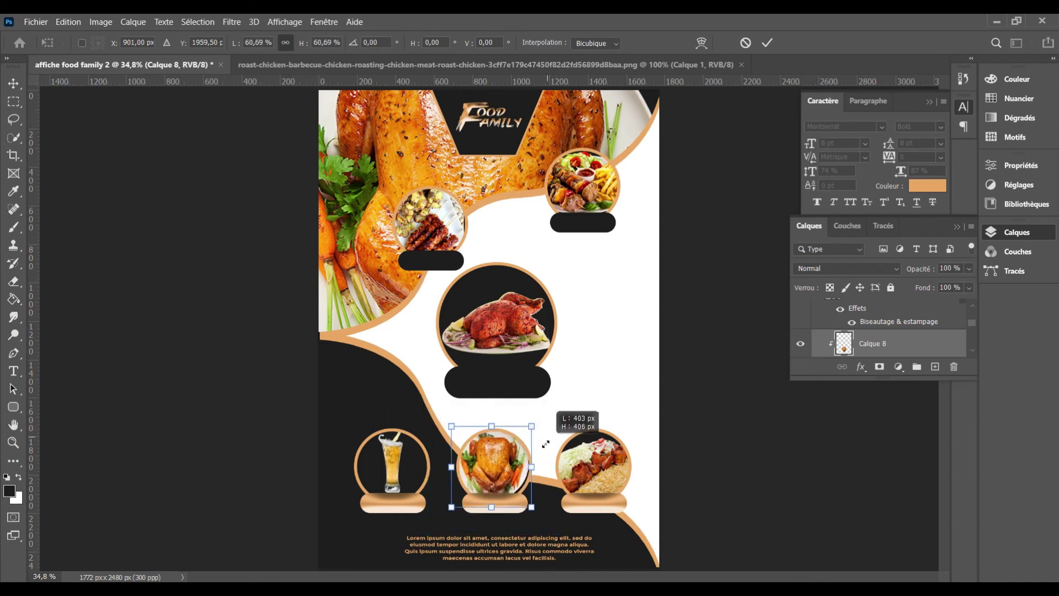
left_click_drag(545, 449, 548, 459)
key("Right")
key("Right")
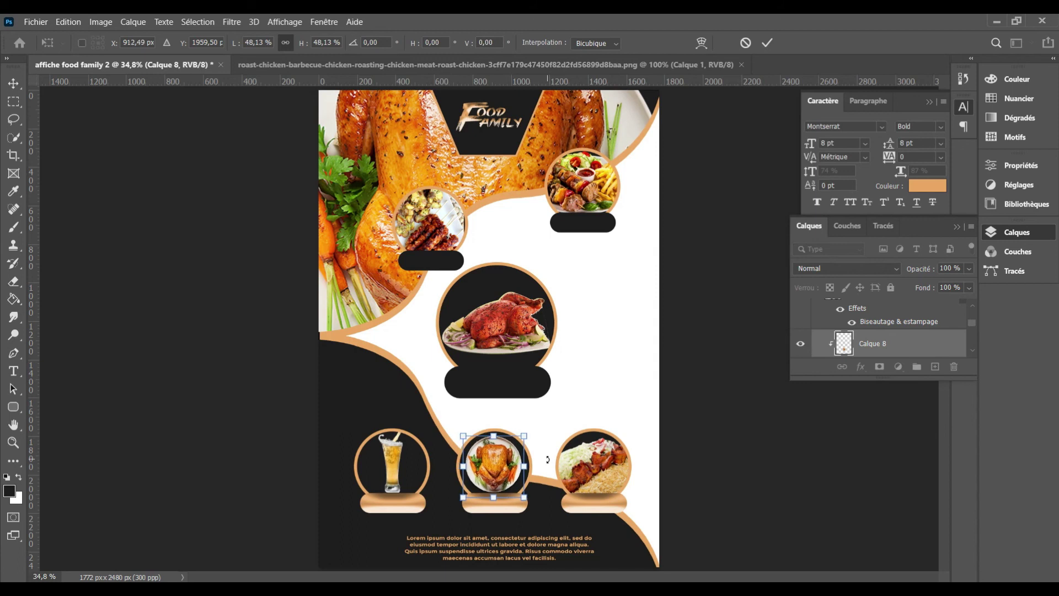
key("Return")
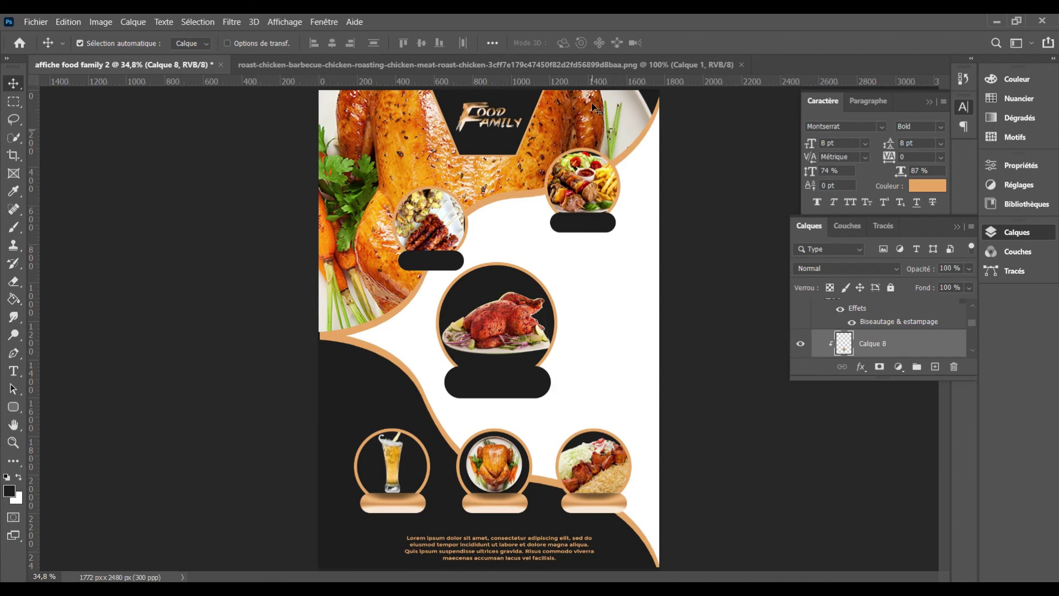
left_click(577, 64)
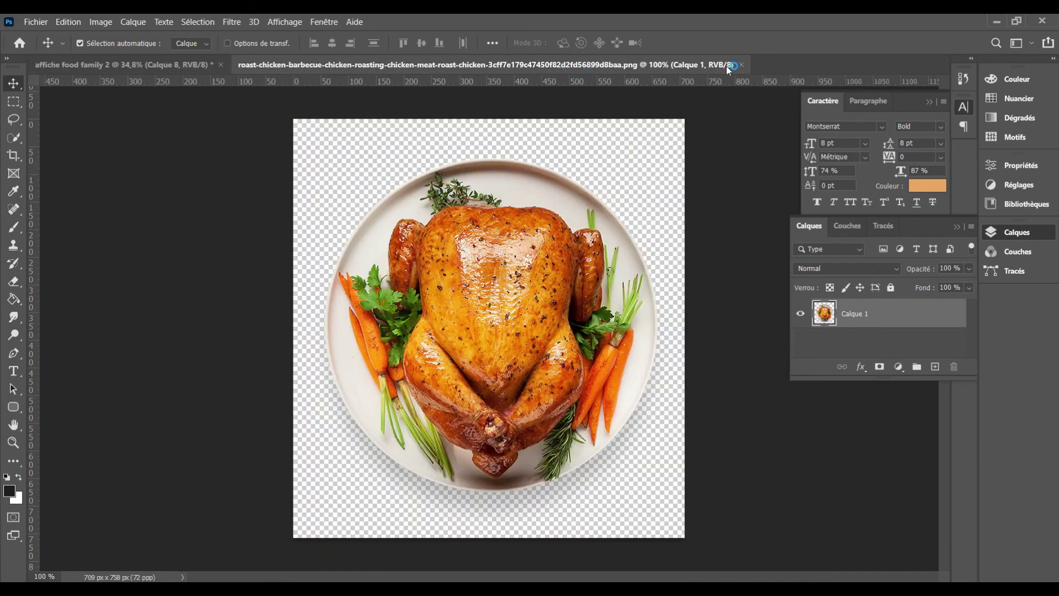
Close the roast chicken PNG, collapse groups 1 copie 4 and 1 copie 5, and select 1 copie 5
left_click(742, 65)
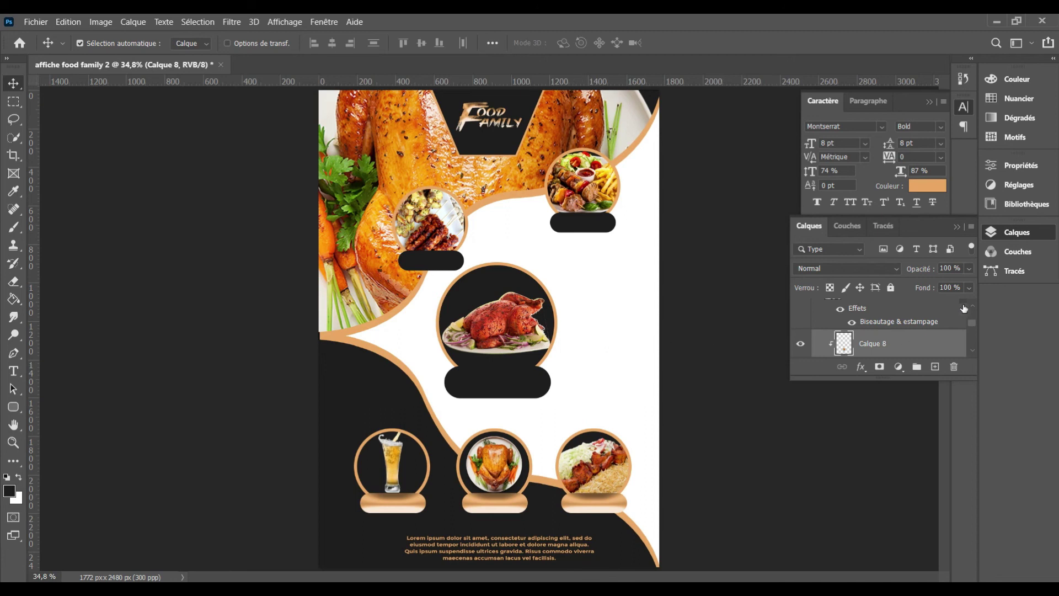
scroll(972, 312, "up", 2)
left_click(820, 320)
left_click(814, 320)
left_click(816, 319)
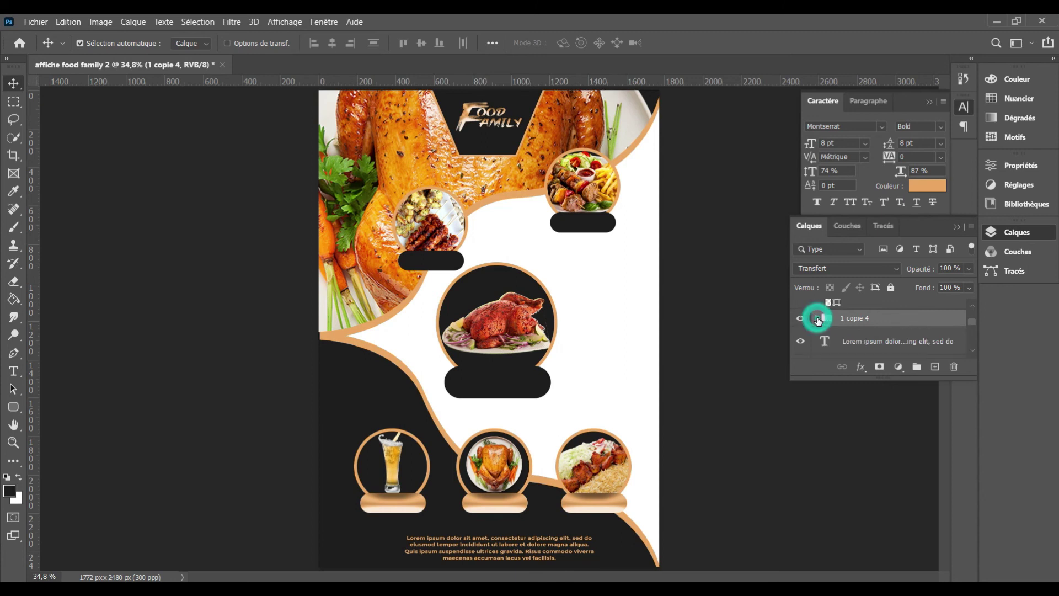
left_click(972, 305)
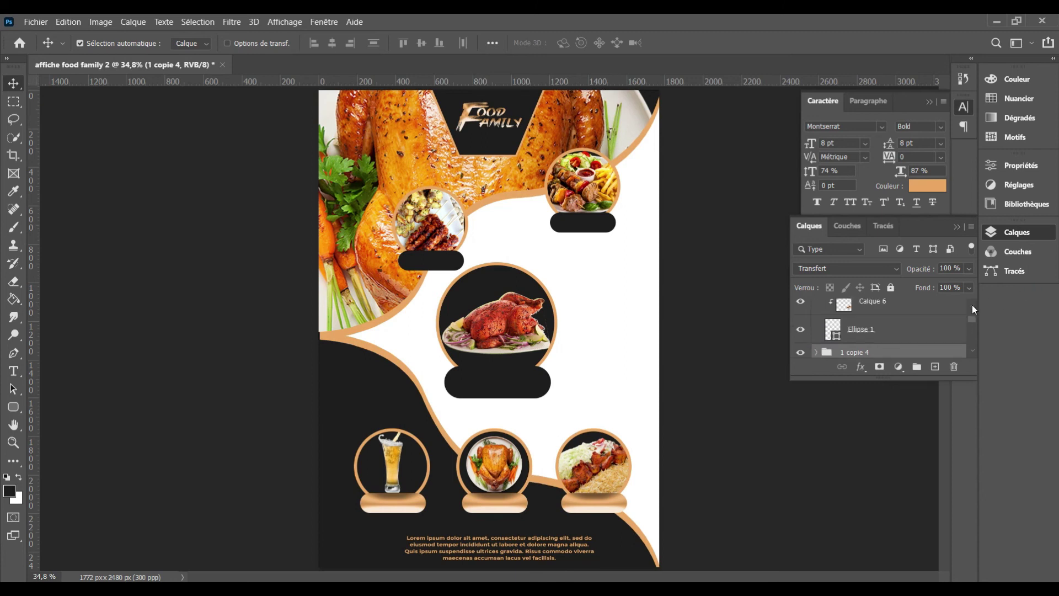
left_click(972, 305)
left_click(972, 305)
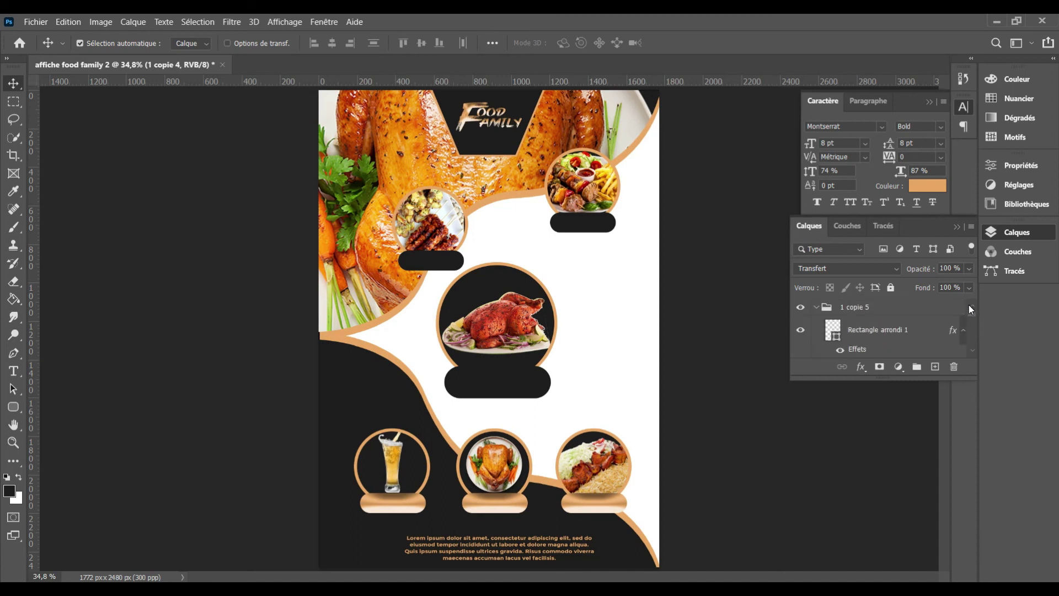
left_click(816, 308)
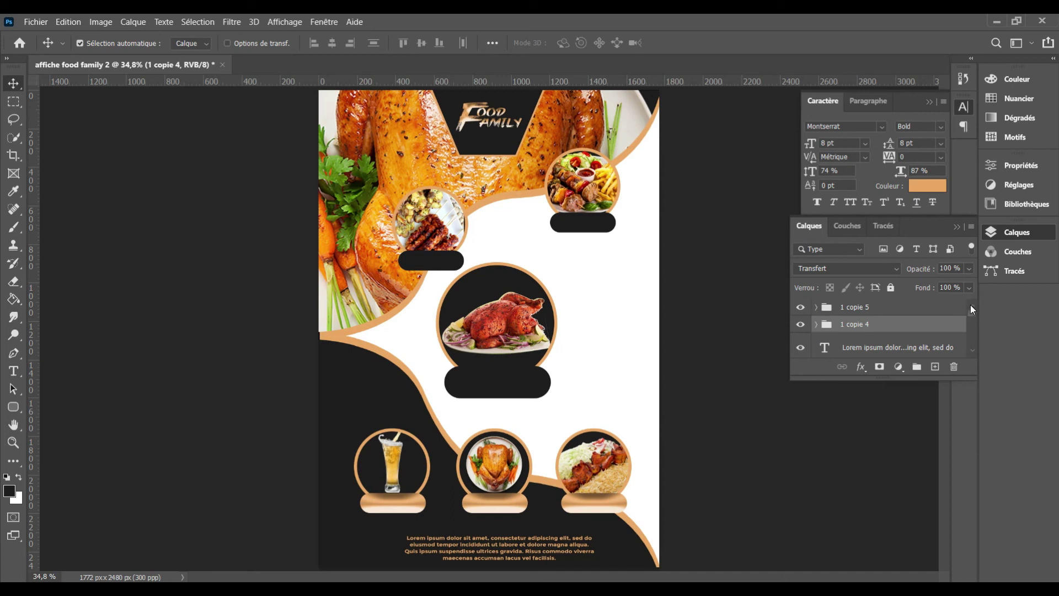
left_click(926, 308)
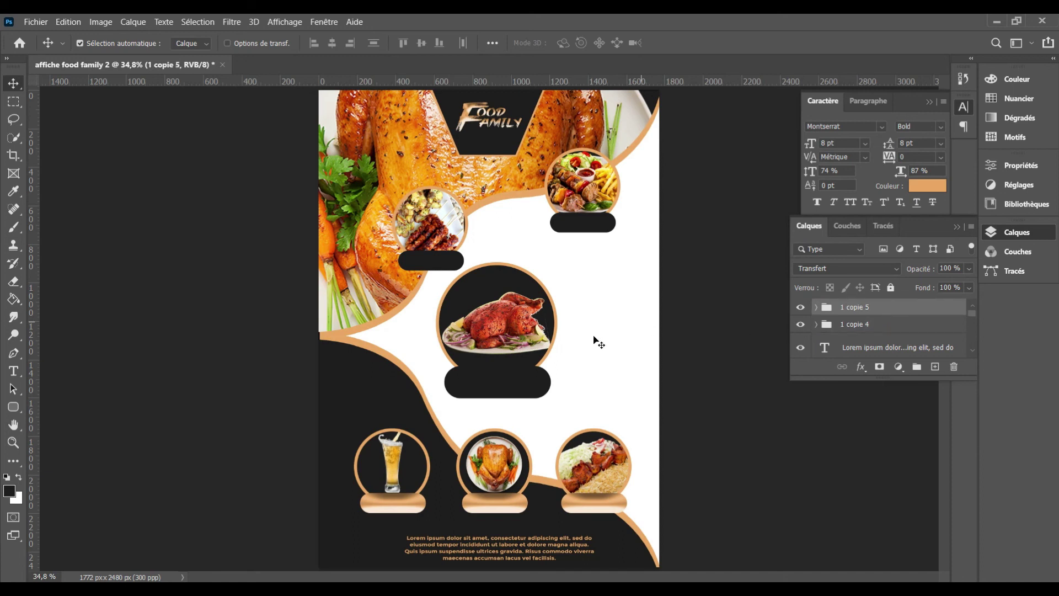
Start a 2500 price text right of the centre circle at 25 pt
key("t")
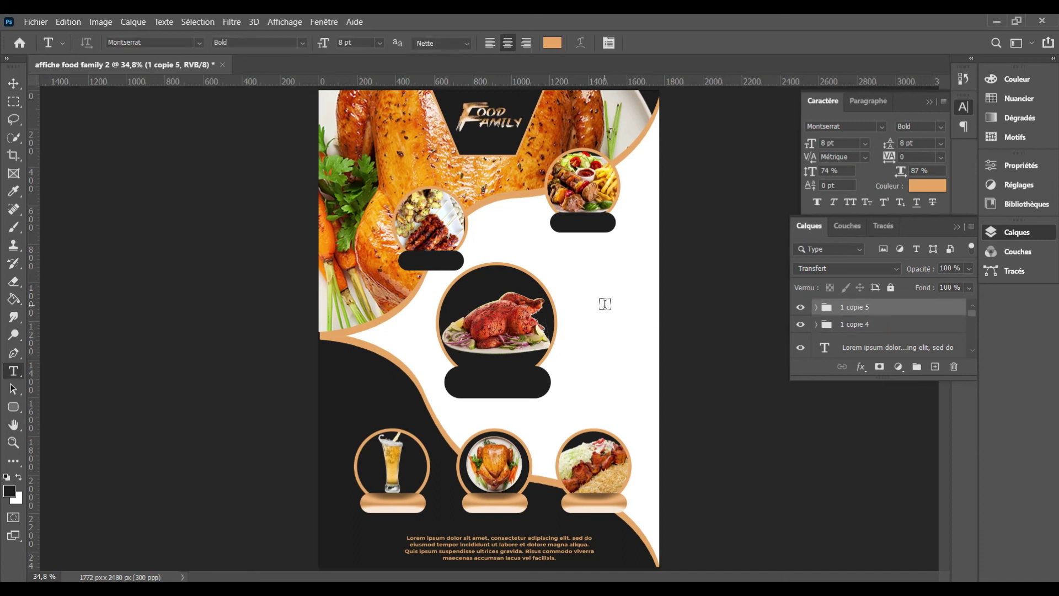
left_click(604, 303)
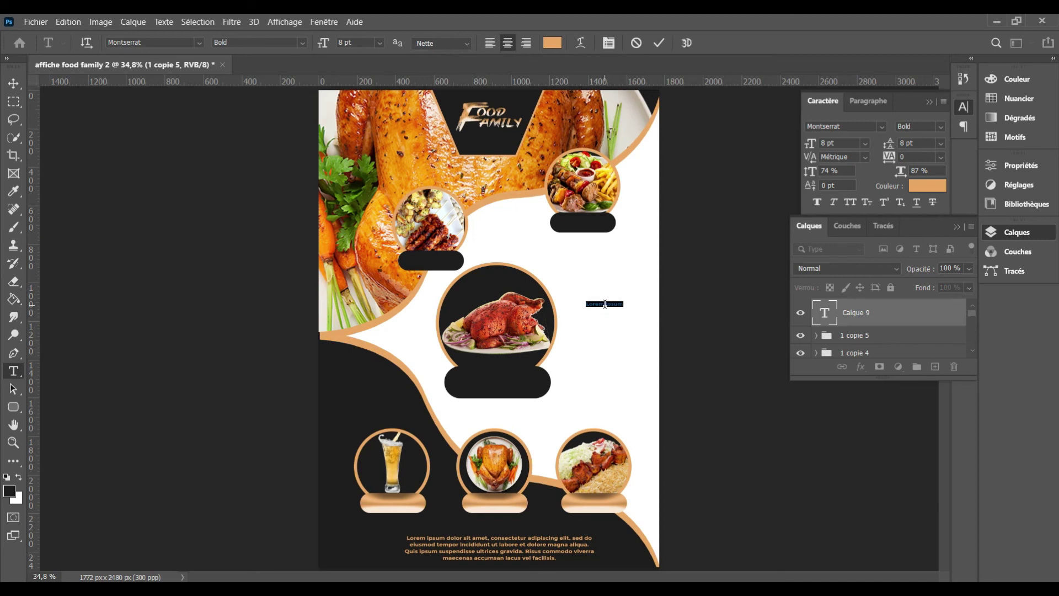
key("BackSpace")
key("ctrl+a")
left_click(339, 44)
type("24")
key("Up")
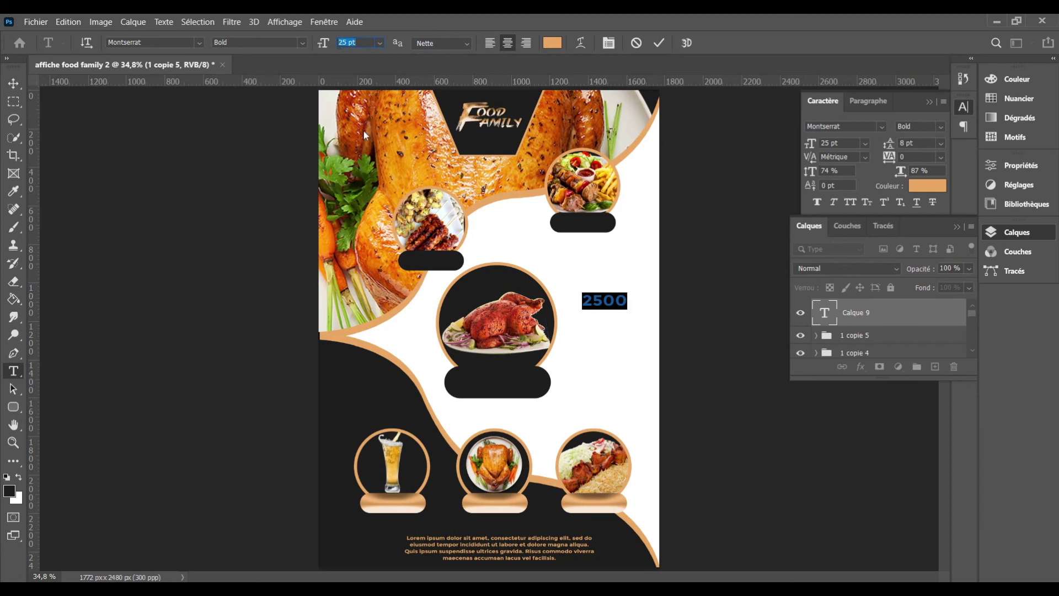
Set the price text's font to Antonio Bold
left_click(143, 44)
type("a Black Lives")
key("Down")
key("Down")
key("Down")
key("Down")
key("Down")
key("Down")
key("Down")
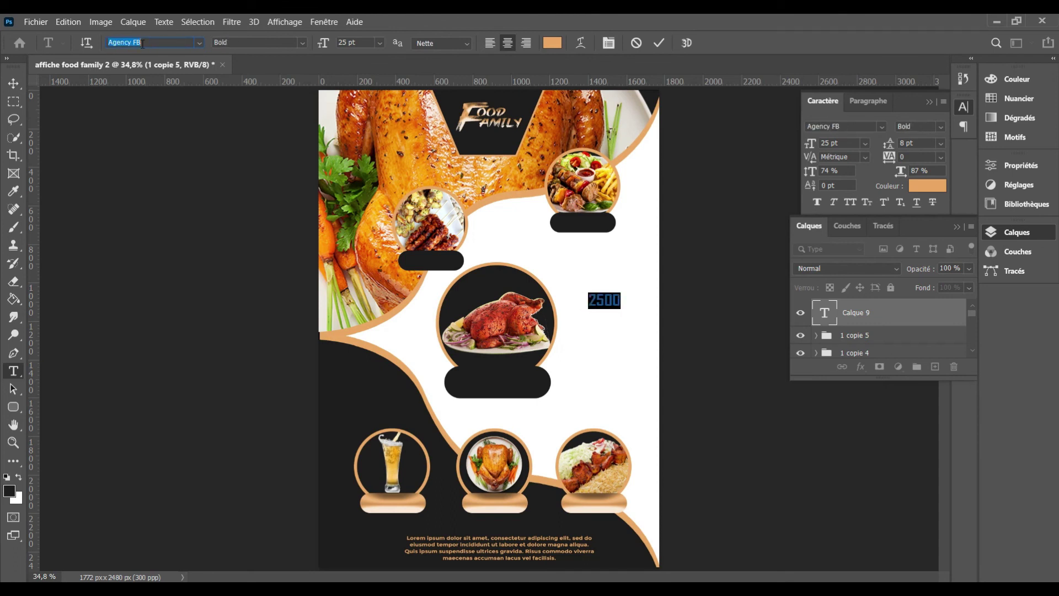
key("Down")
key("Down")
key("Down")
key("Down")
key("Down")
key("Down")
key("Down")
key("Down")
key("Down")
key("Up")
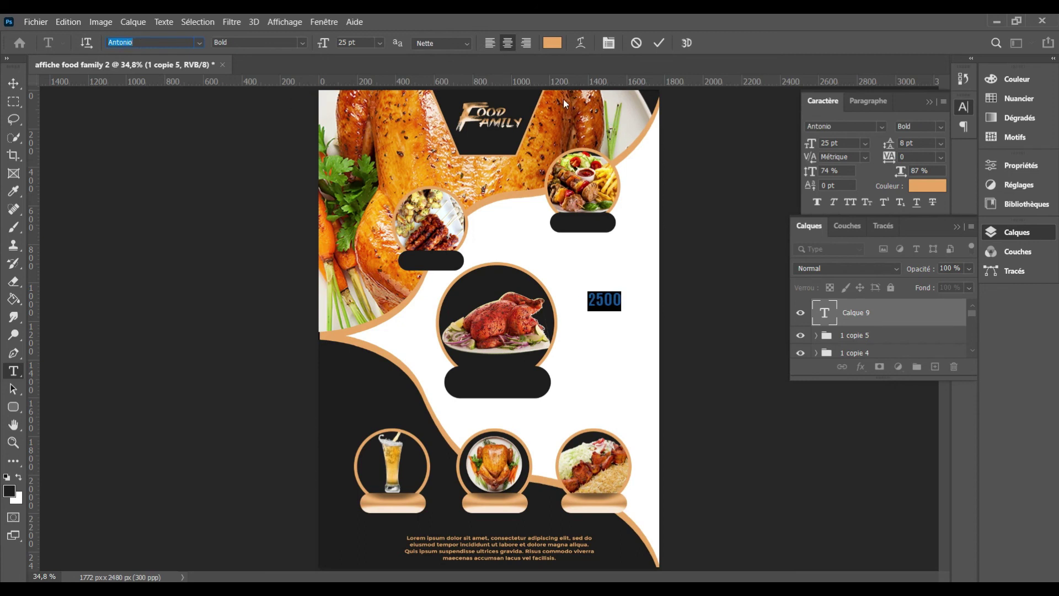
Append FCFA to the price and reduce the whole text to 19 pt
left_click(618, 302)
type("F")
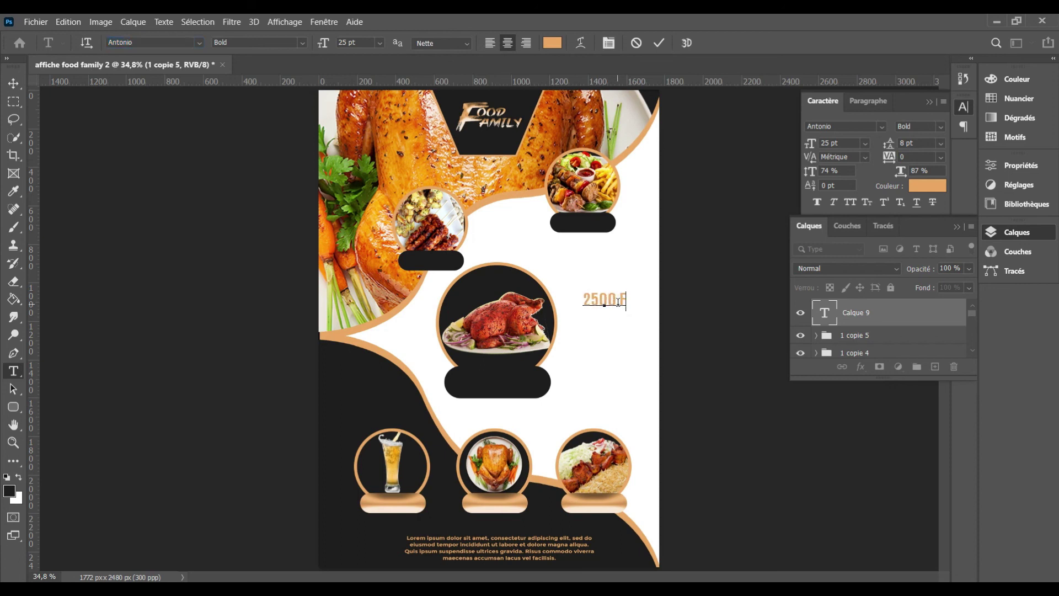
type("CF")
type("A")
key("ctrl+a")
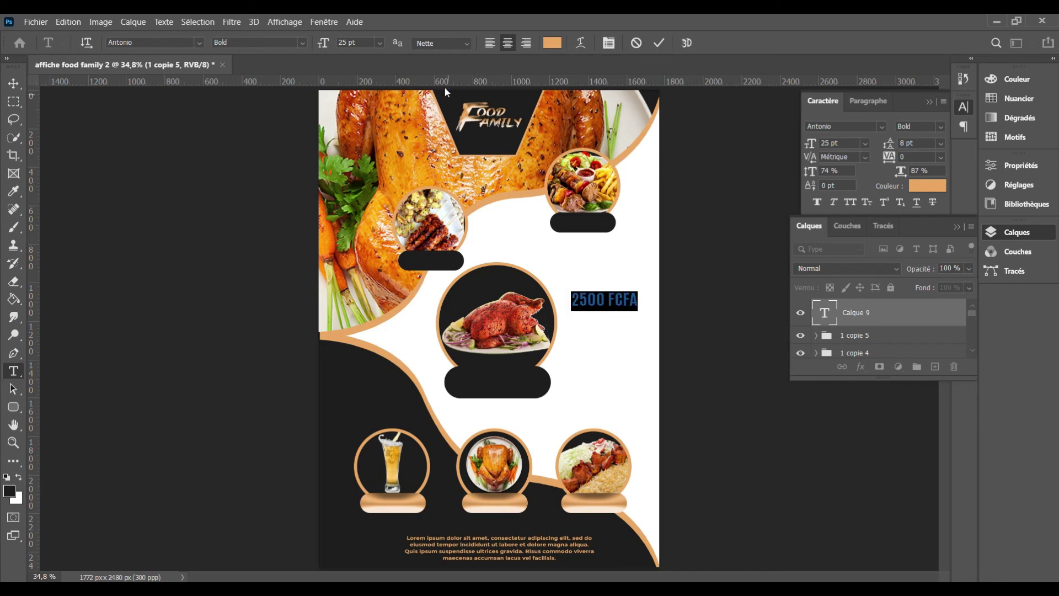
left_click(346, 43)
scroll(346, 43, "down", 1)
scroll(347, 43, "down", 2)
scroll(347, 43, "down", 2)
scroll(346, 43, "down", 1)
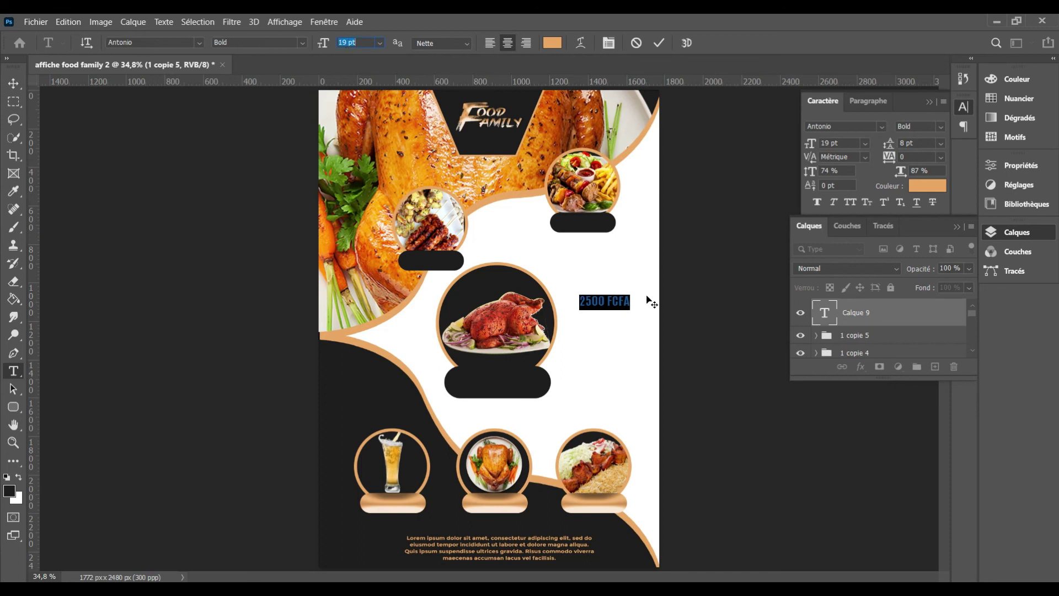
Shrink the word FCFA to 13 pt and commit the price text
left_click_drag(607, 301, 647, 301)
left_click(342, 43)
scroll(342, 43, "down", 2)
scroll(342, 43, "down", 2)
scroll(342, 43, "down", 2)
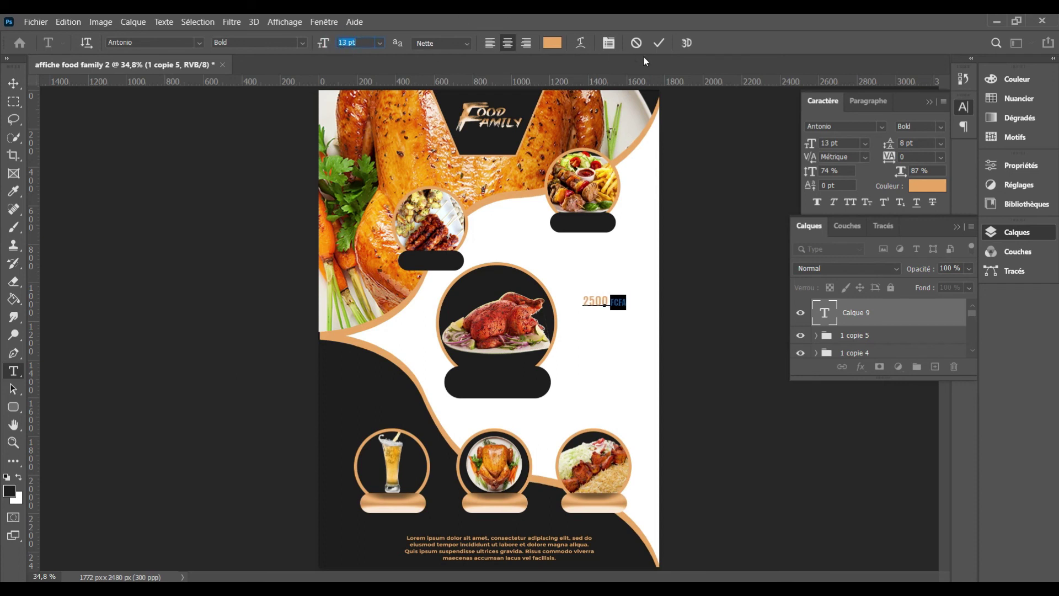
left_click(660, 43)
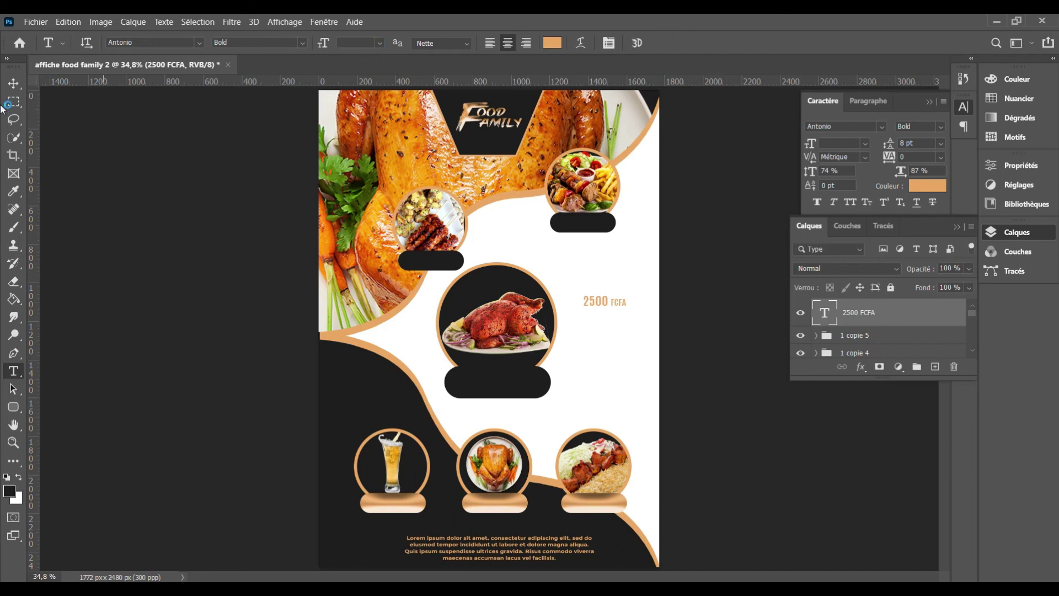
Place the 2500 FCFA price in the upper-right pill and centre a copy in the upper-left pill
left_click(14, 77)
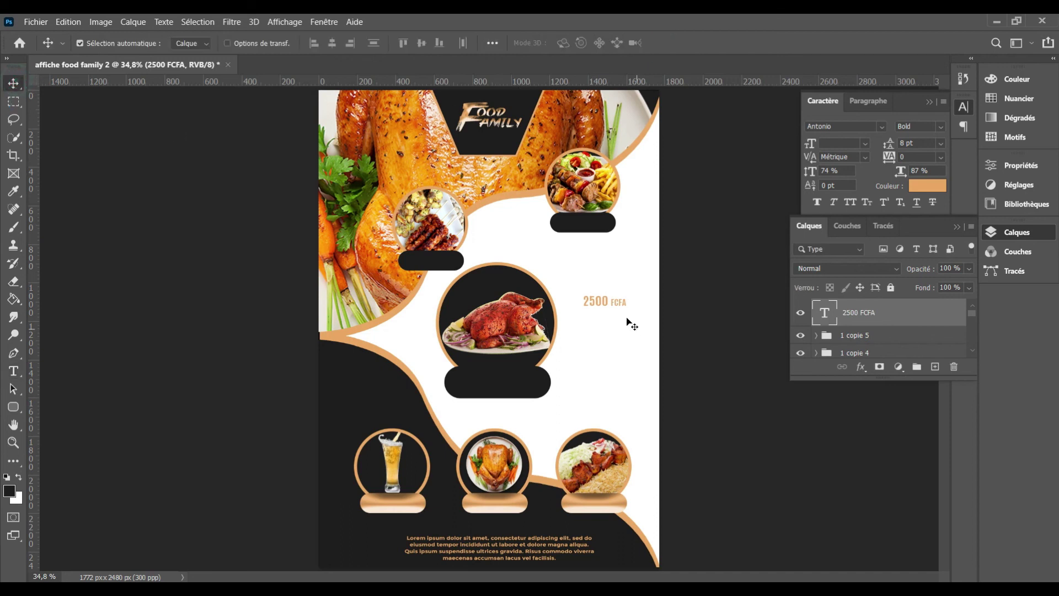
left_click_drag(604, 305, 584, 224)
key("ctrl+j")
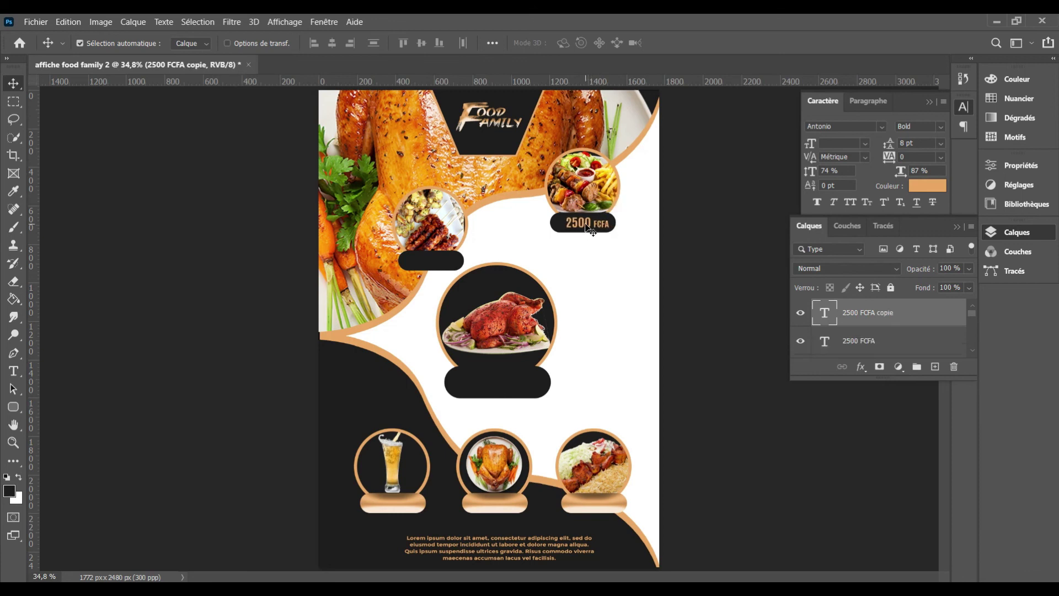
key("ctrl+t")
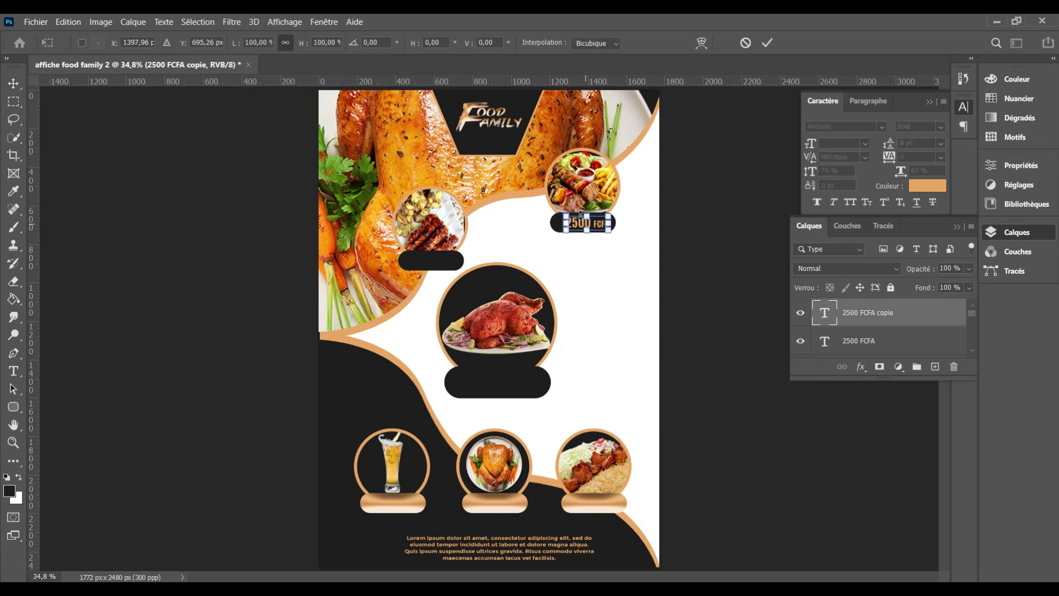
left_click_drag(595, 229, 442, 266)
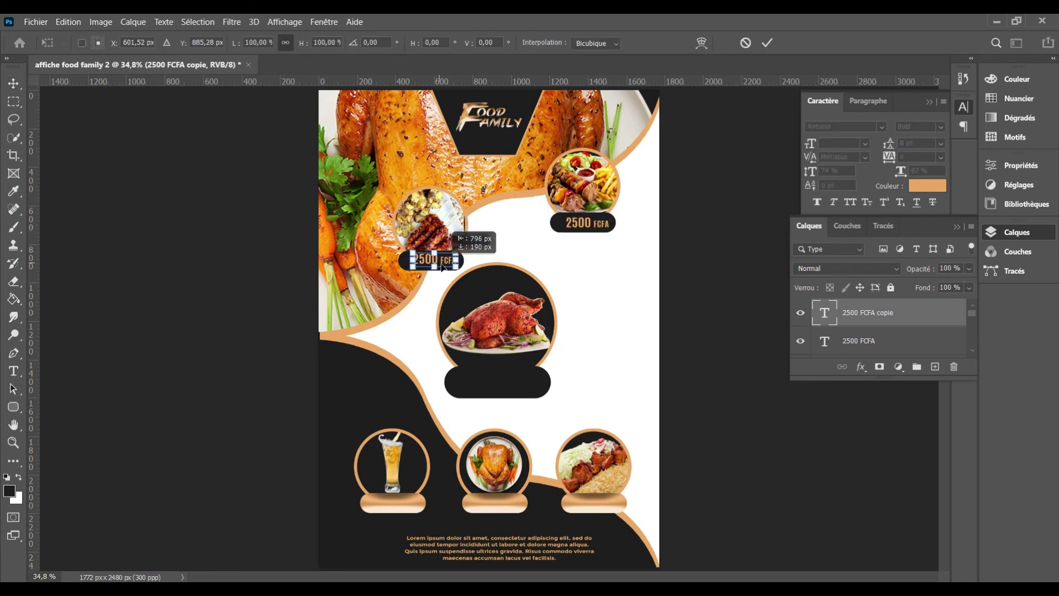
left_click_drag(441, 267, 442, 269)
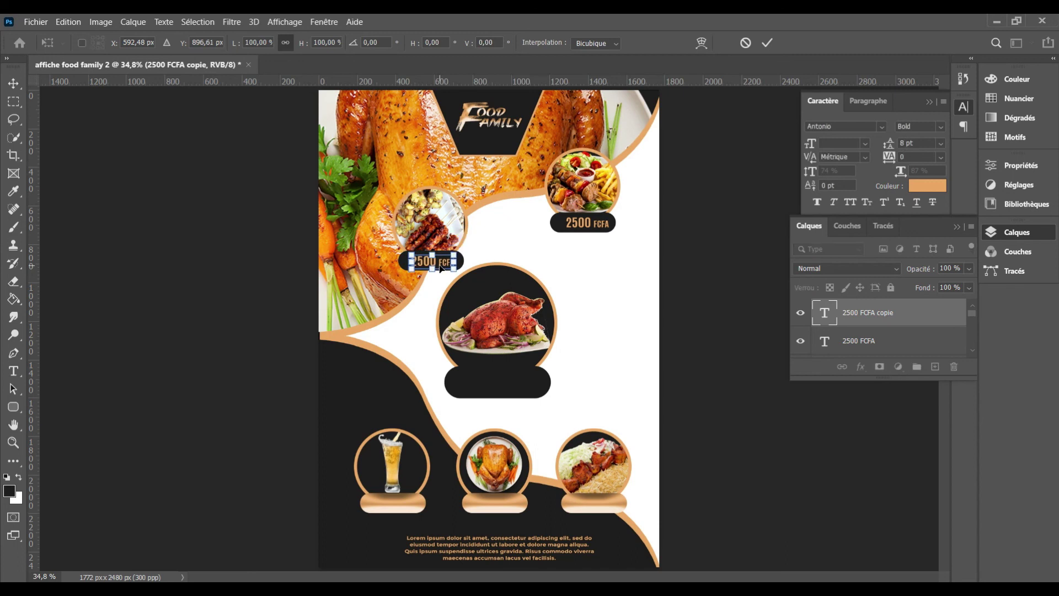
key("Return")
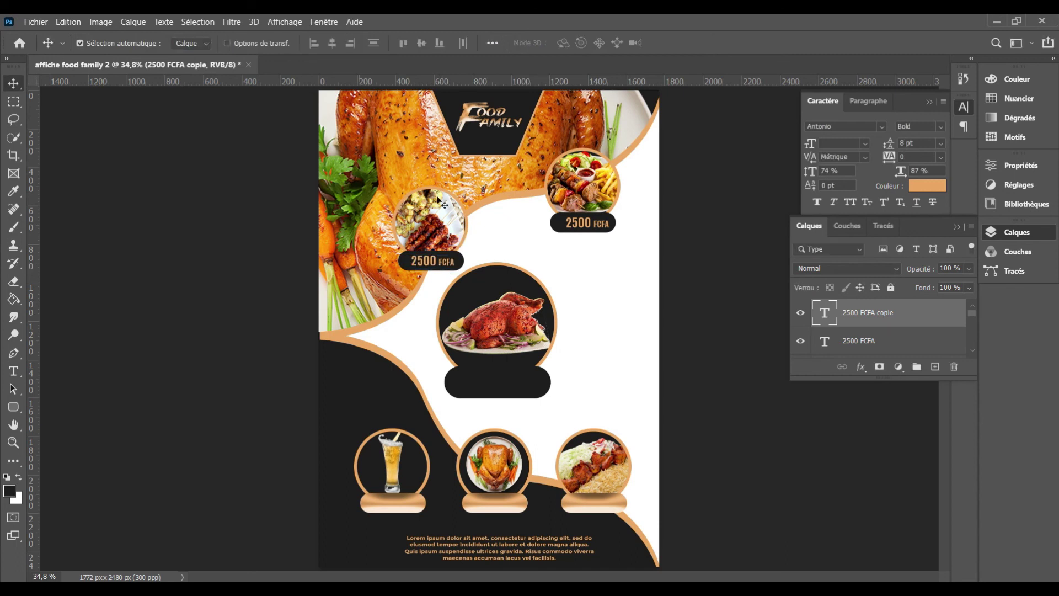
Change the upper-left copy's price from 2500 to 3500 FCFA
key("t")
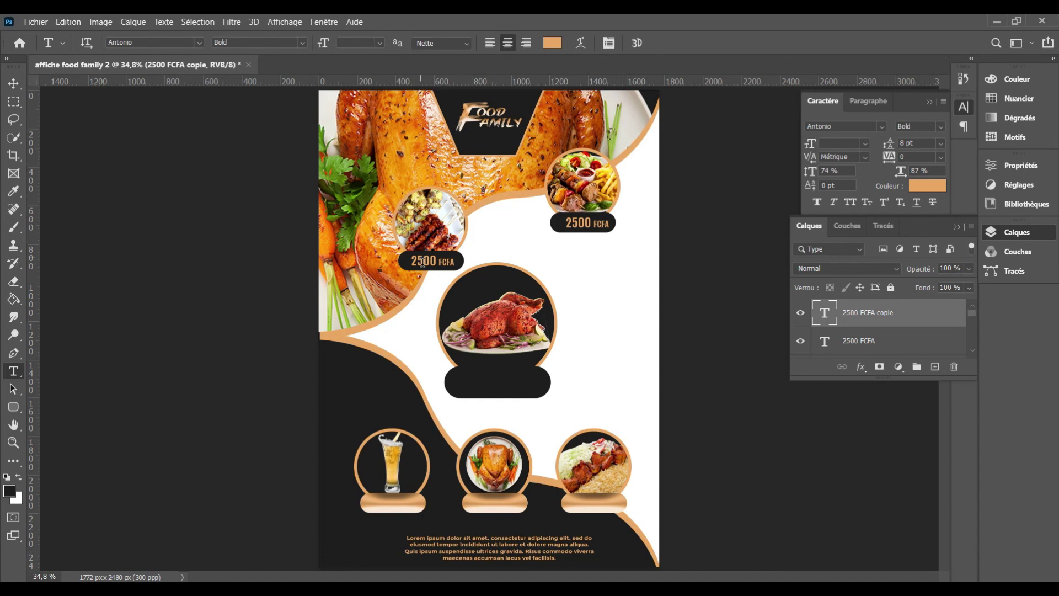
left_click(419, 261)
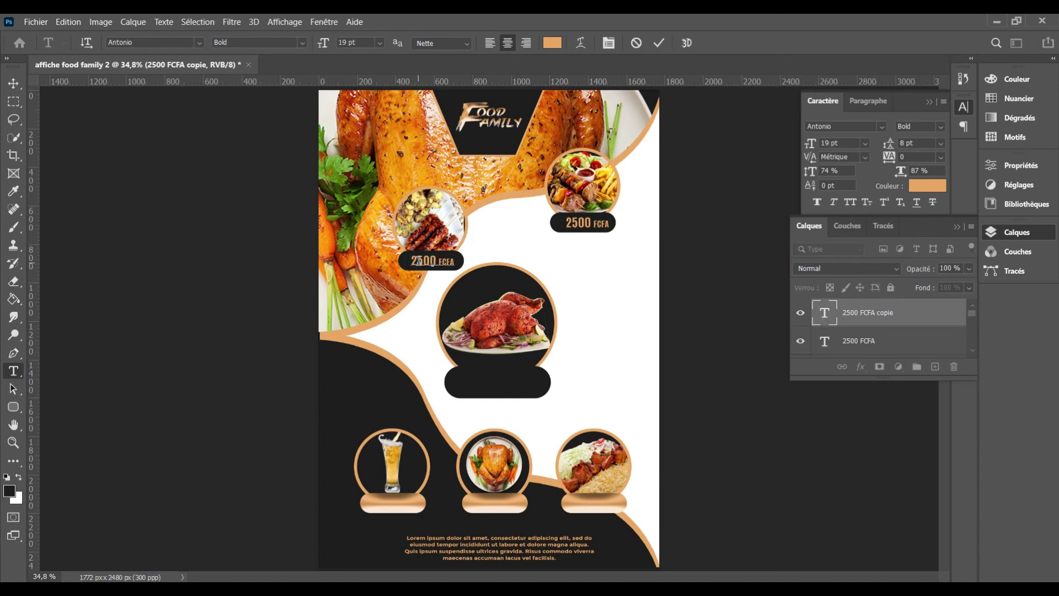
key("BackSpace")
type("3")
left_click(657, 42)
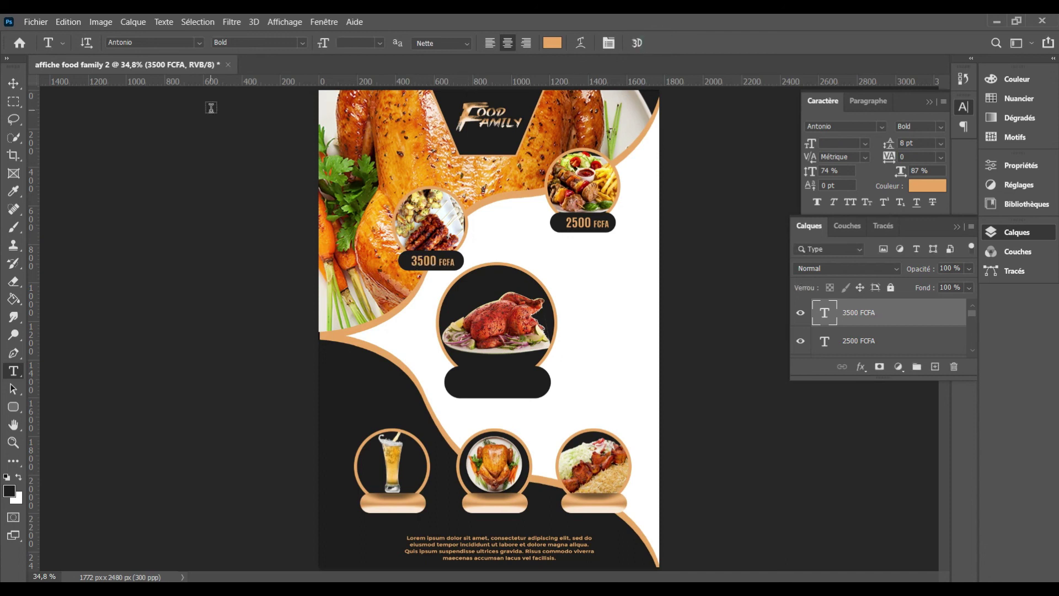
left_click(11, 86)
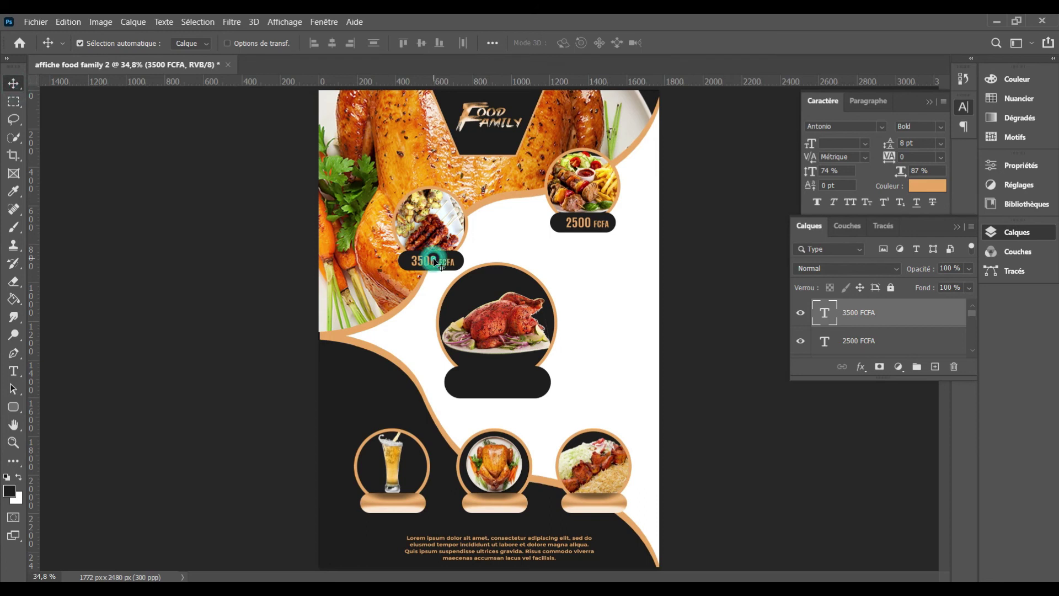
Duplicate the 3500 FCFA price and nudge the copy into the central pill
key("ctrl+j")
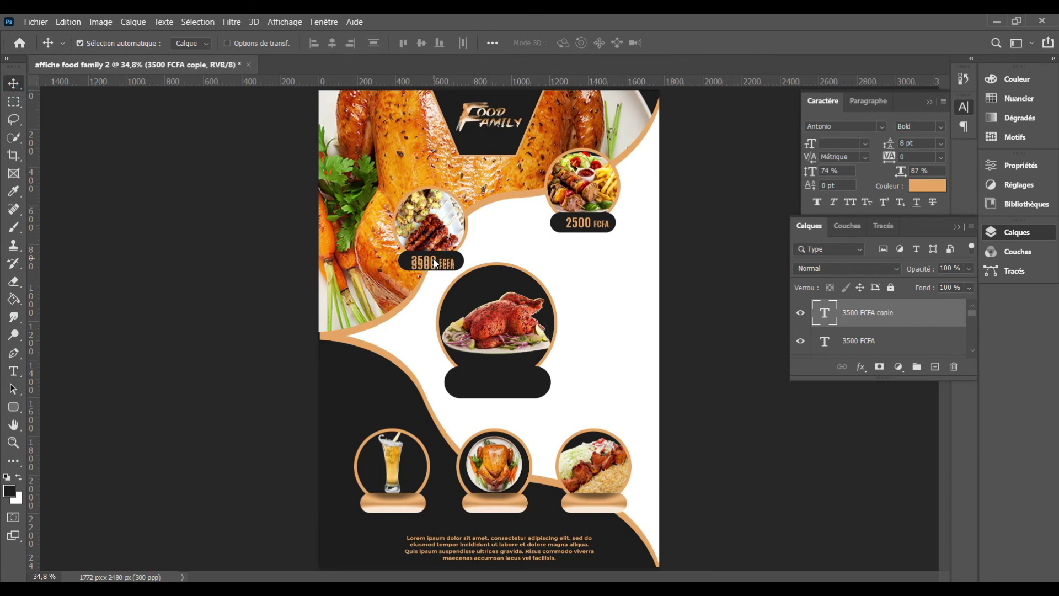
key("shift+Down")
key("shift+Down")
key("shift+Down")
key("shift+Down")
key("shift+Down")
key("shift+Down")
key("shift+Down")
key("shift+Down")
key("shift+Down")
key("shift+Down")
key("shift+Down")
key("shift+Down")
key("shift+Right")
key("shift+Right")
key("shift+Right")
key("shift+Right")
key("shift+Right")
key("shift+Right")
key("shift+Right")
key("shift+Right")
key("shift+Right")
key("shift+Right")
key("shift+Right")
key("shift+Right")
key("shift+Down")
key("shift+Down")
key("shift+Down")
key("shift+Right")
key("shift+Right")
key("shift+Right")
key("shift+Right")
key("shift+Right")
Change the central price to 7500 FCFA and enlarge it to fill the pill
key("t")
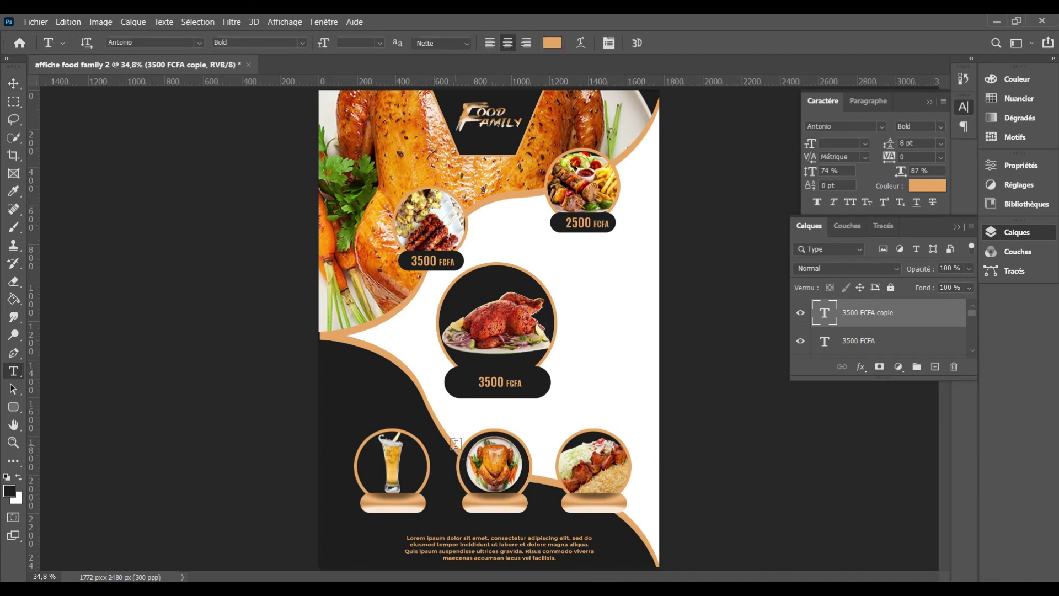
left_click(485, 378)
key("BackSpace")
type("7")
key("ctrl+a")
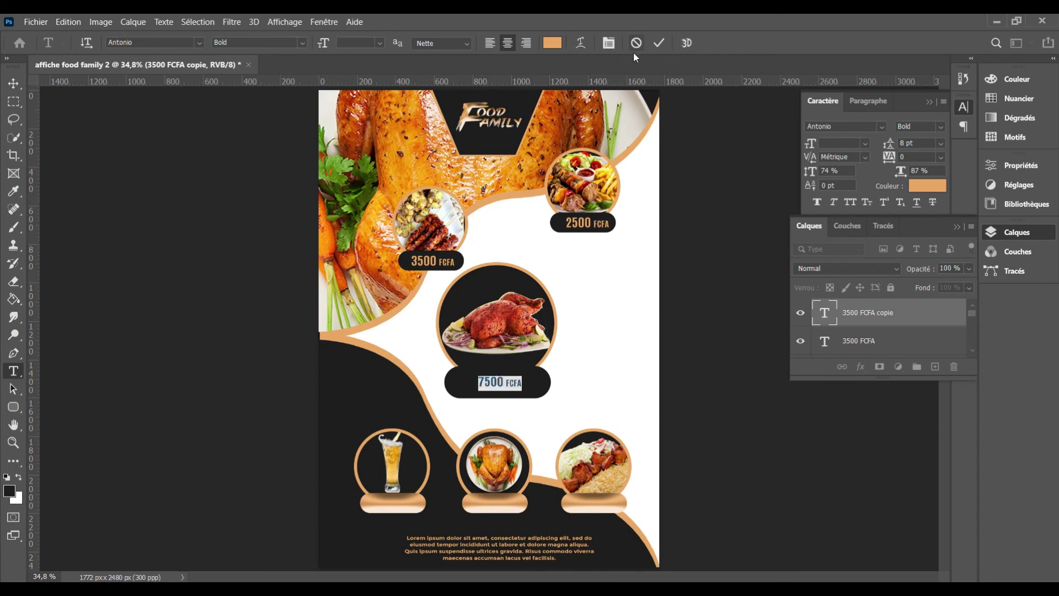
left_click(659, 44)
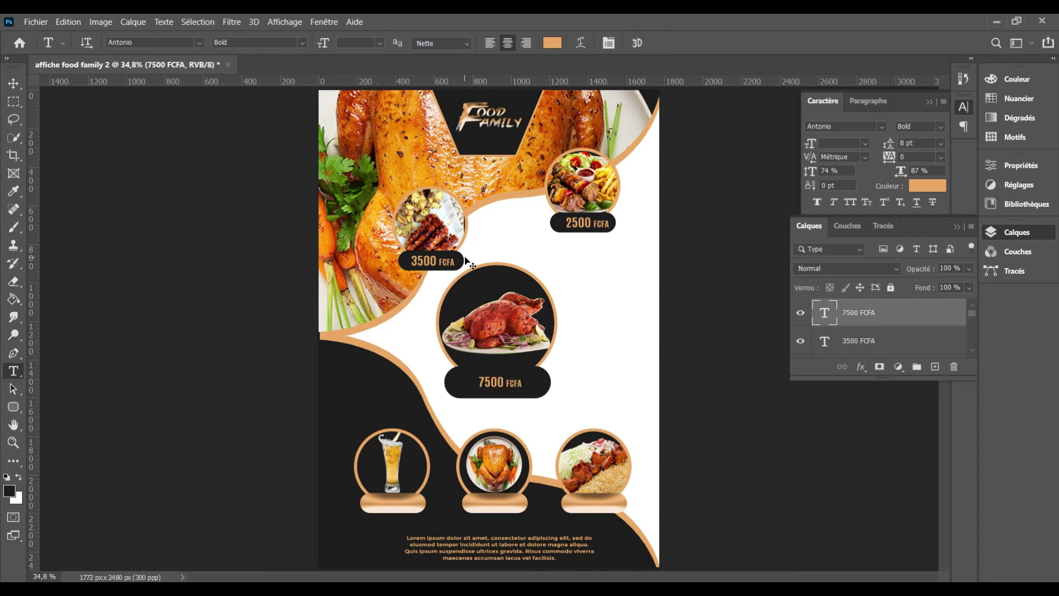
key("ctrl+t")
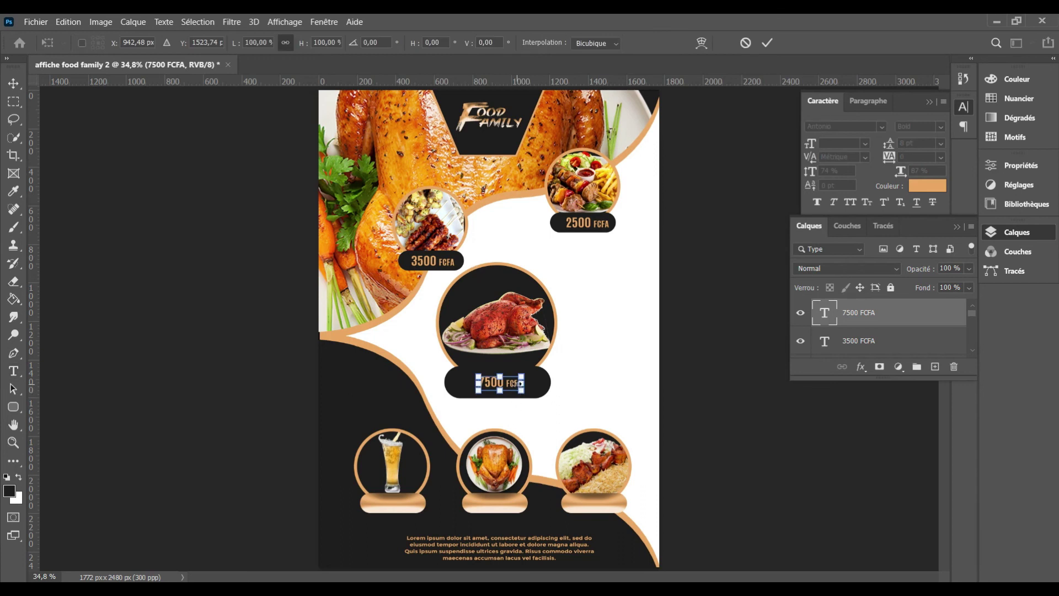
mouse_move(522, 375)
left_mouse_down()
mouse_move(539, 381)
mouse_move(533, 389)
left_mouse_up()
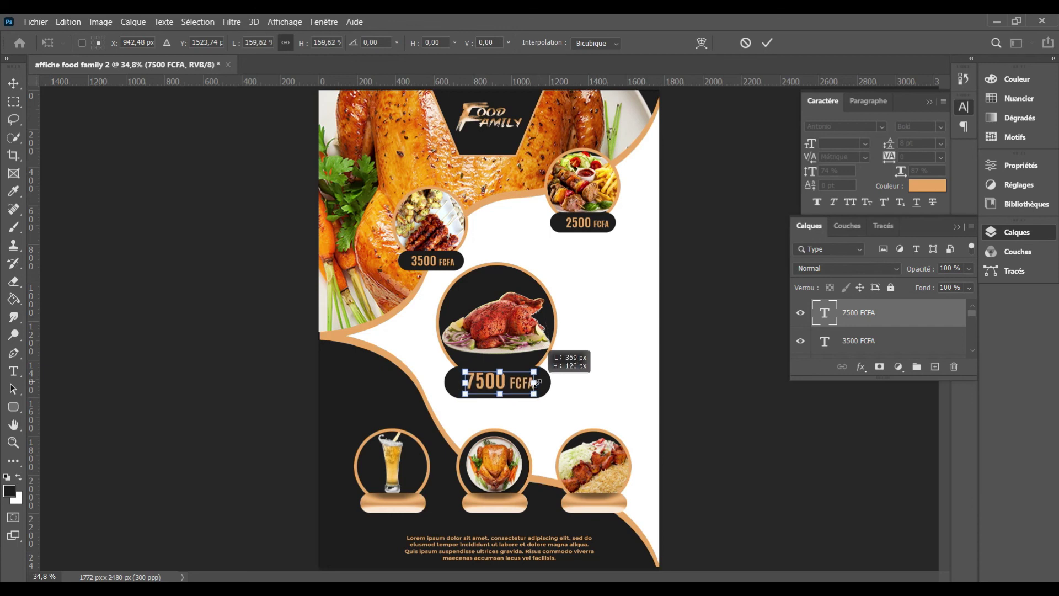
key("Return")
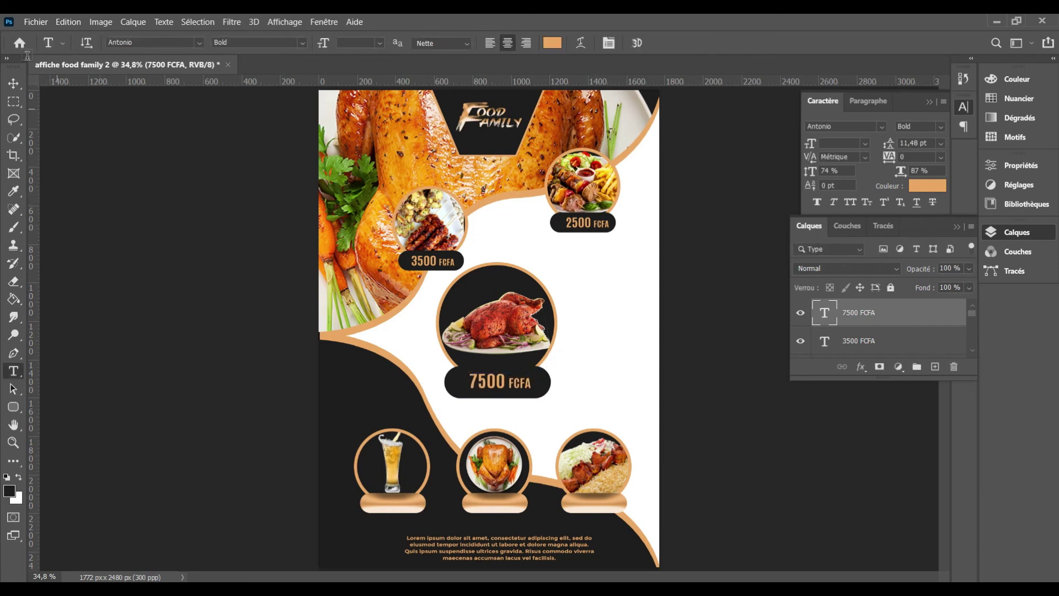
Duplicate the upper 3500 FCFA price and move the copy down toward the drink's badge
left_click(19, 84)
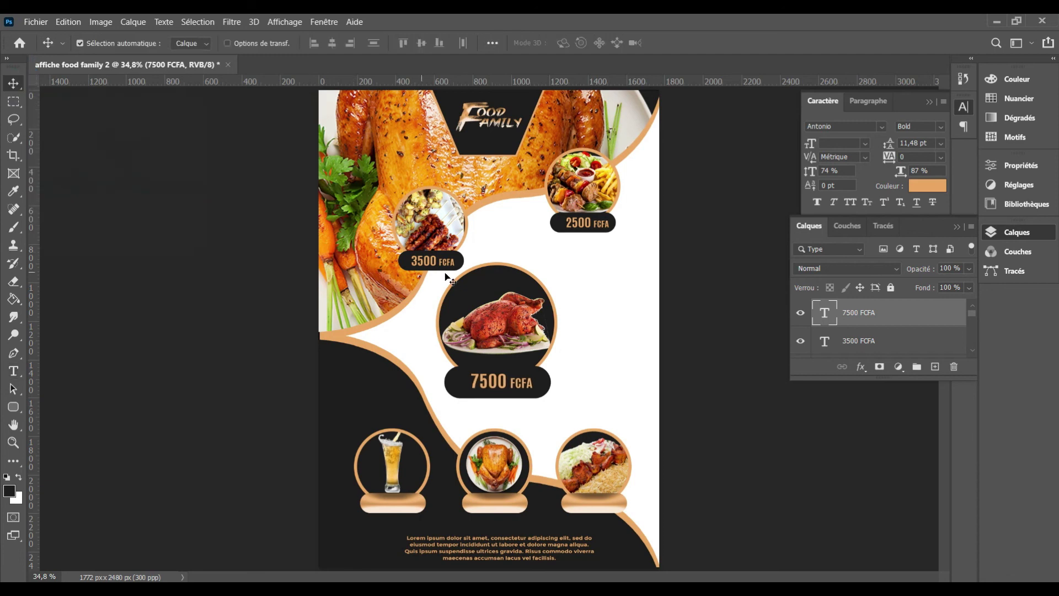
left_click(430, 262)
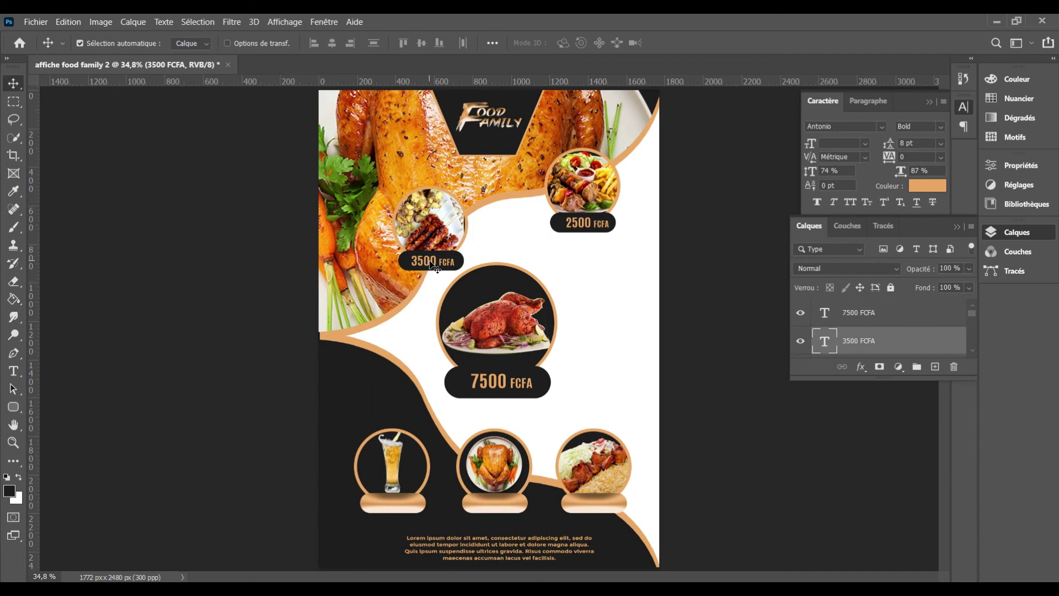
key("ctrl+j")
key("ctrl+t")
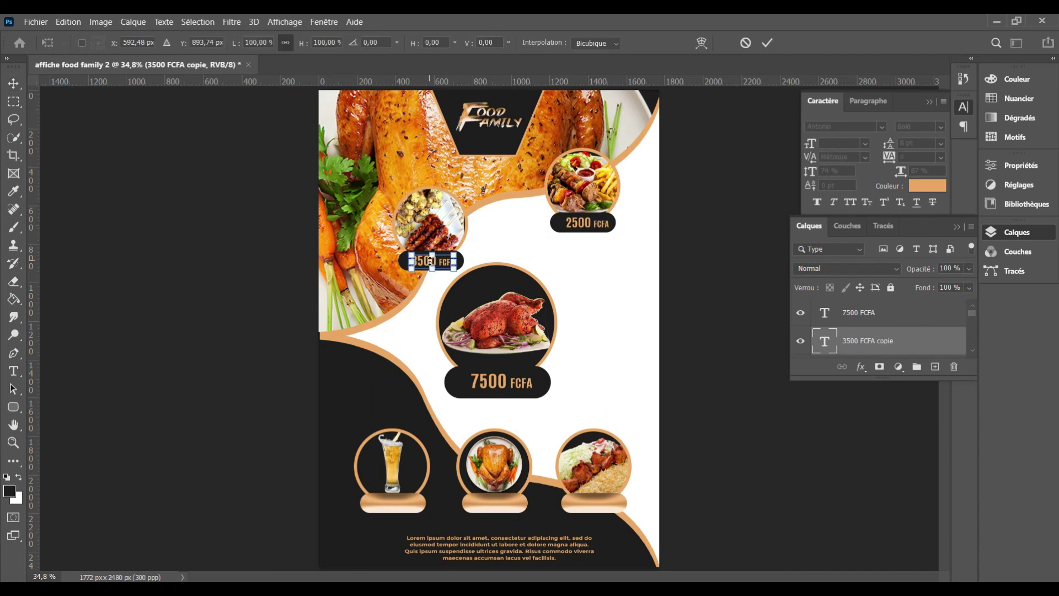
left_click_drag(440, 266, 387, 506)
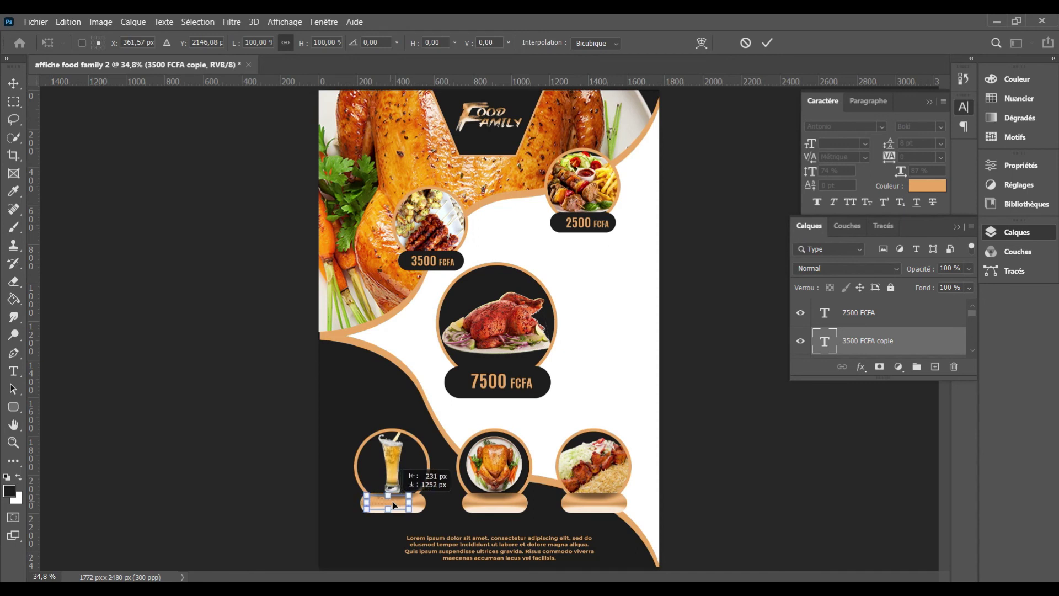
Place the 3500 FCFA copy on the drink badge and recolour its text dark #1e1d1d
left_click_drag(387, 505, 401, 507)
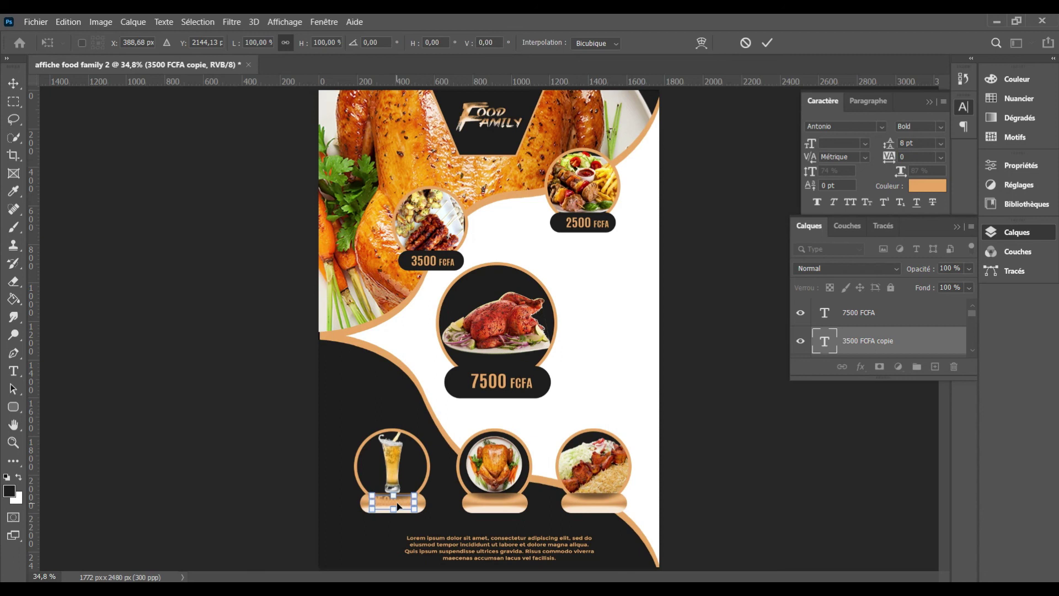
key("Return")
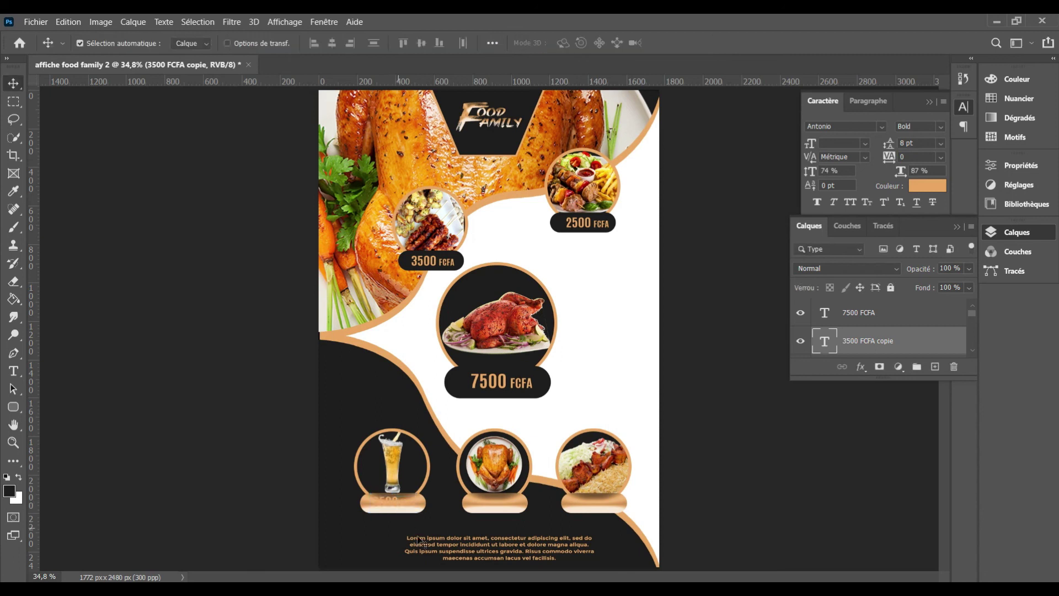
left_click(403, 500)
key("ctrl+a")
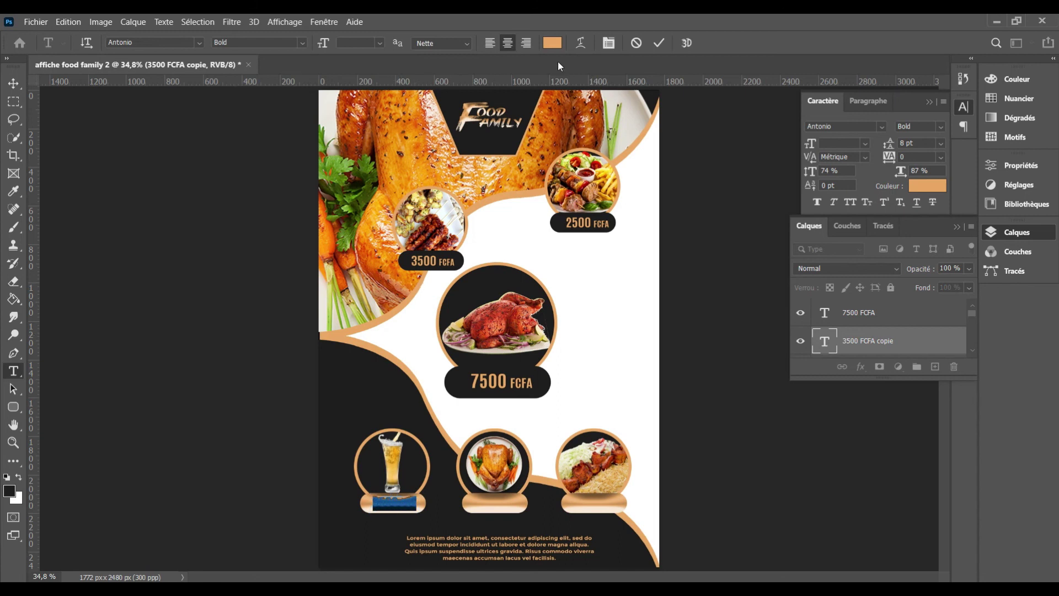
left_click(554, 43)
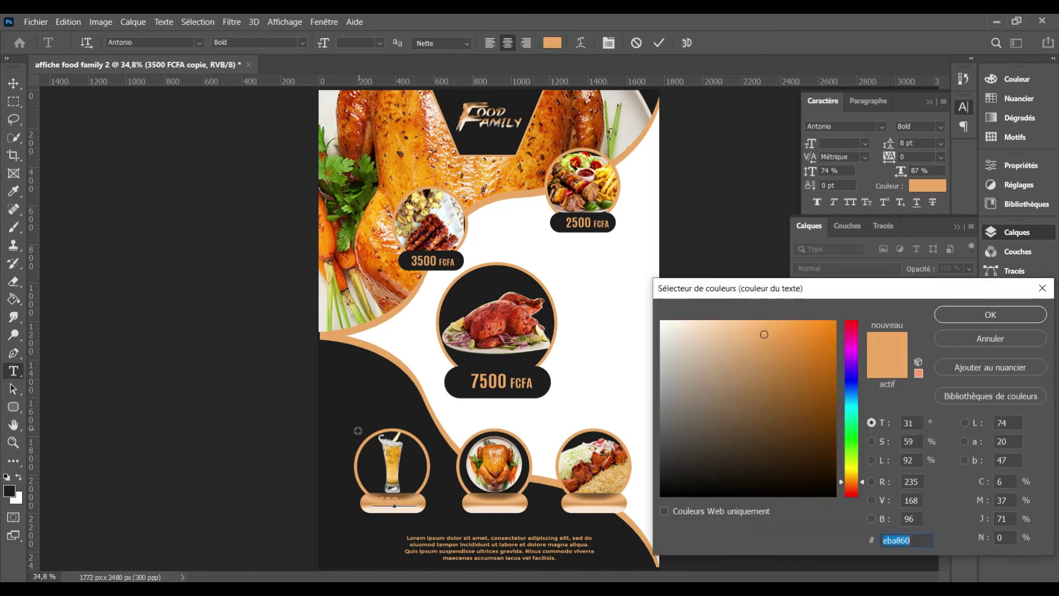
left_click(358, 430)
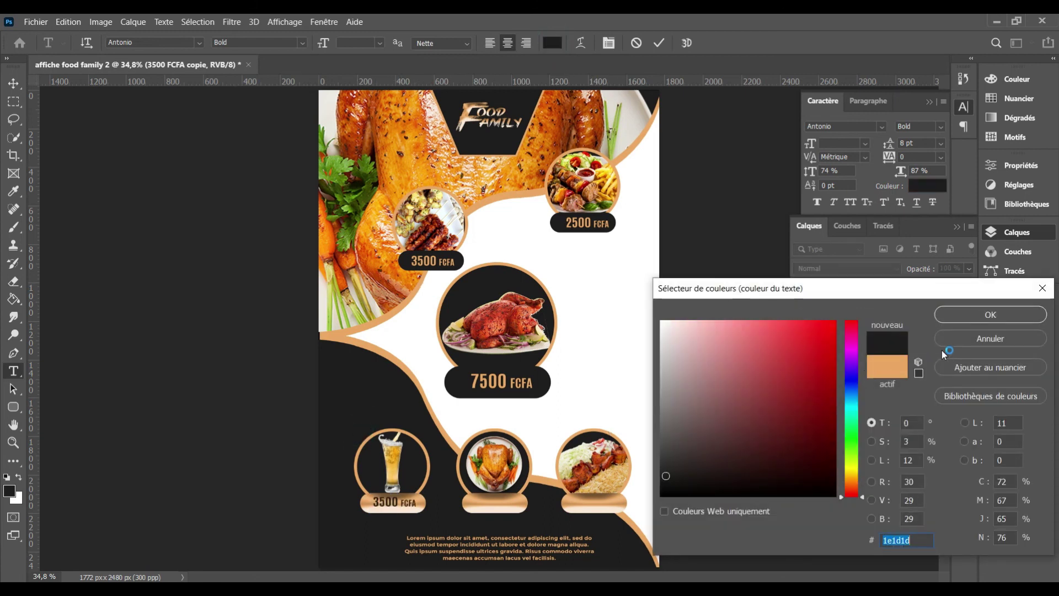
left_click(942, 320)
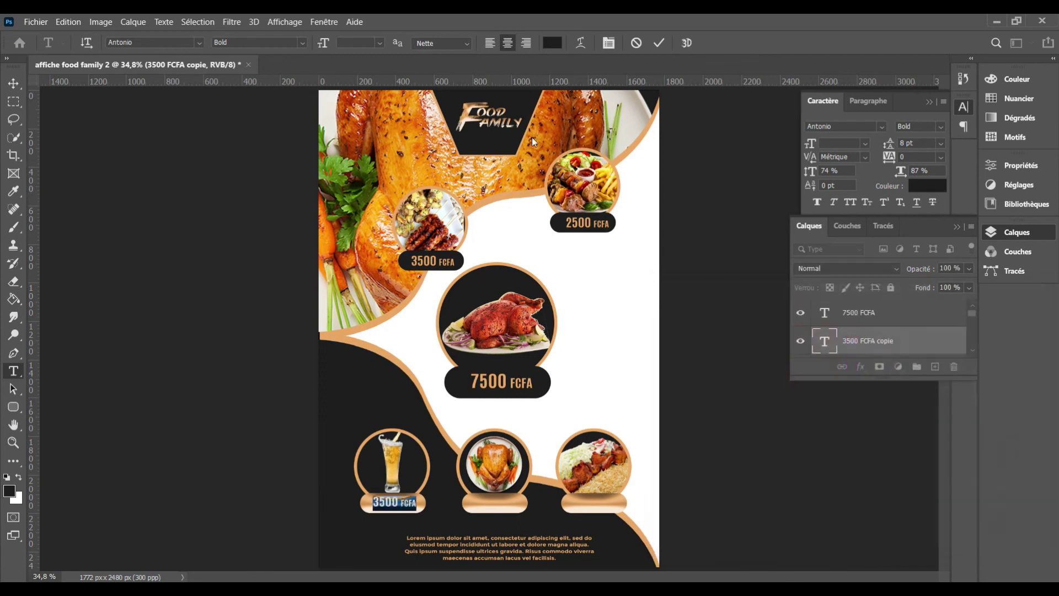
left_click(659, 42)
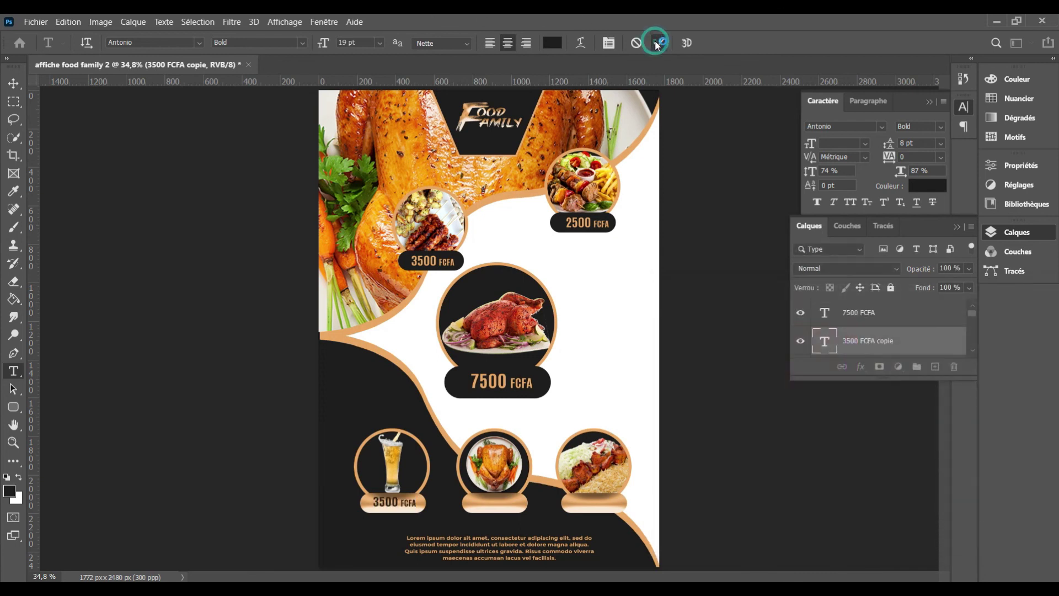
left_click(10, 82)
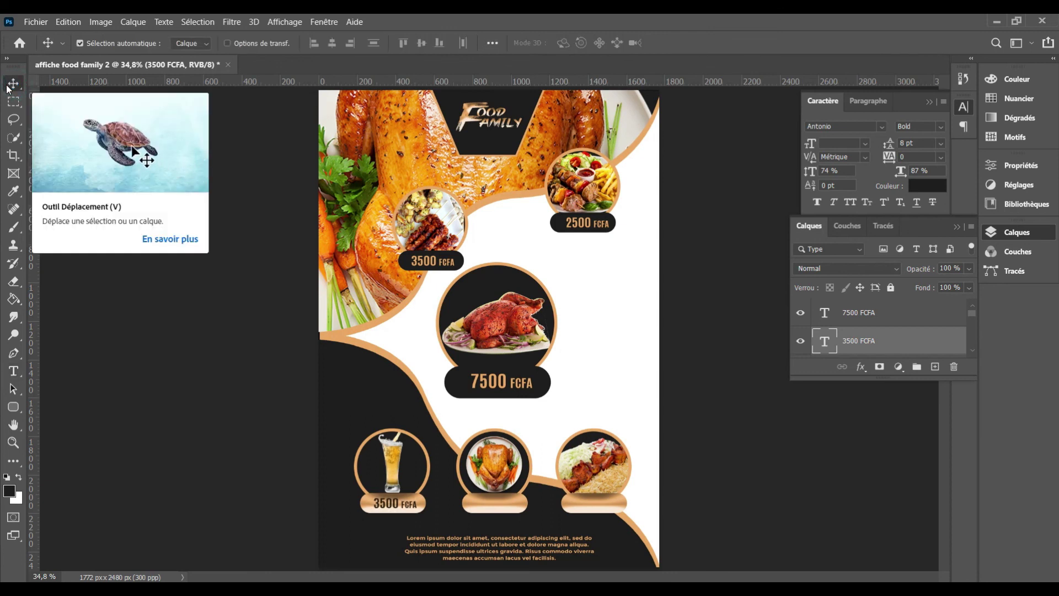
key("ctrl+j")
Change the drink badge's price to 1500 FCFA
key("shift+Right")
key("shift+Right")
key("shift+Right")
key("shift+Right")
key("shift+Right")
key("shift+Right")
key("shift+Right")
key("shift+Right")
key("shift+Right")
key("shift+Right")
key("shift+Right")
key("shift+Right")
key("shift+Right")
key("shift+Right")
key("shift+Right")
key("shift+Right")
key("shift+Right")
key("shift+Right")
key("shift+Right")
key("shift+Right")
key("shift+Right")
key("t")
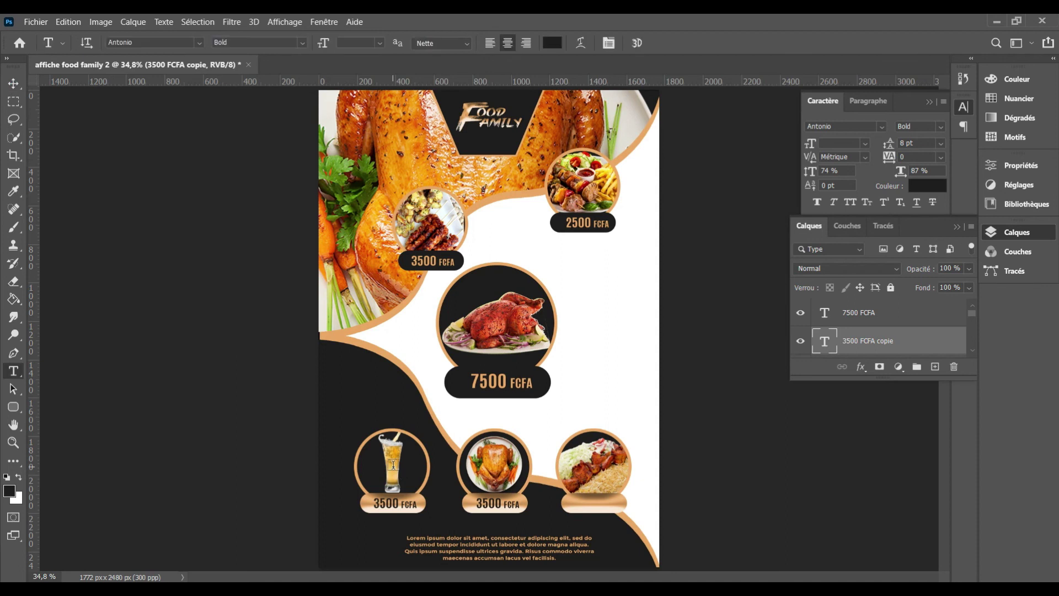
left_click(383, 502)
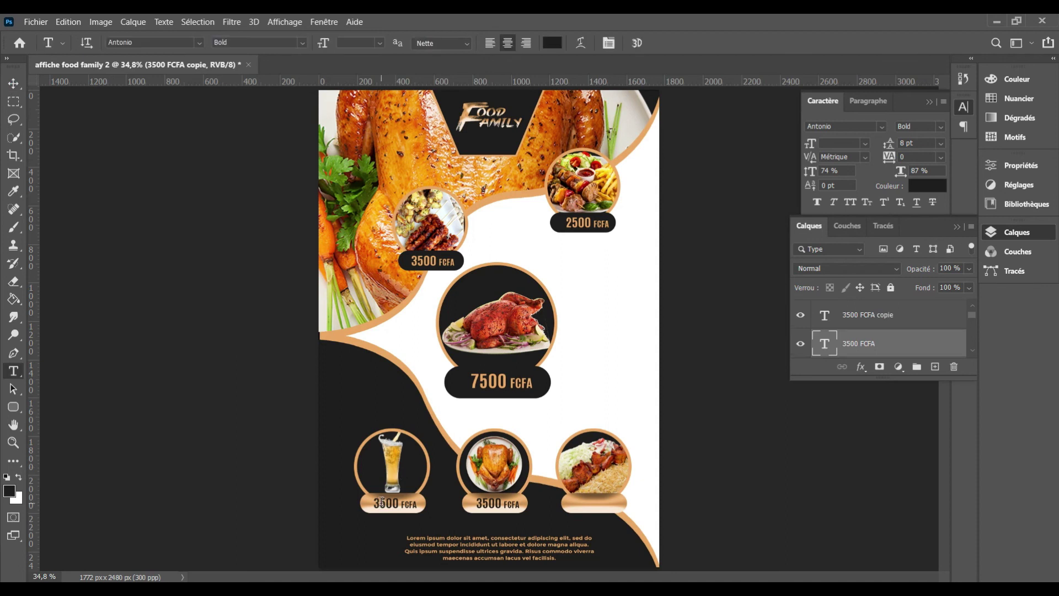
key("BackSpace")
type("1")
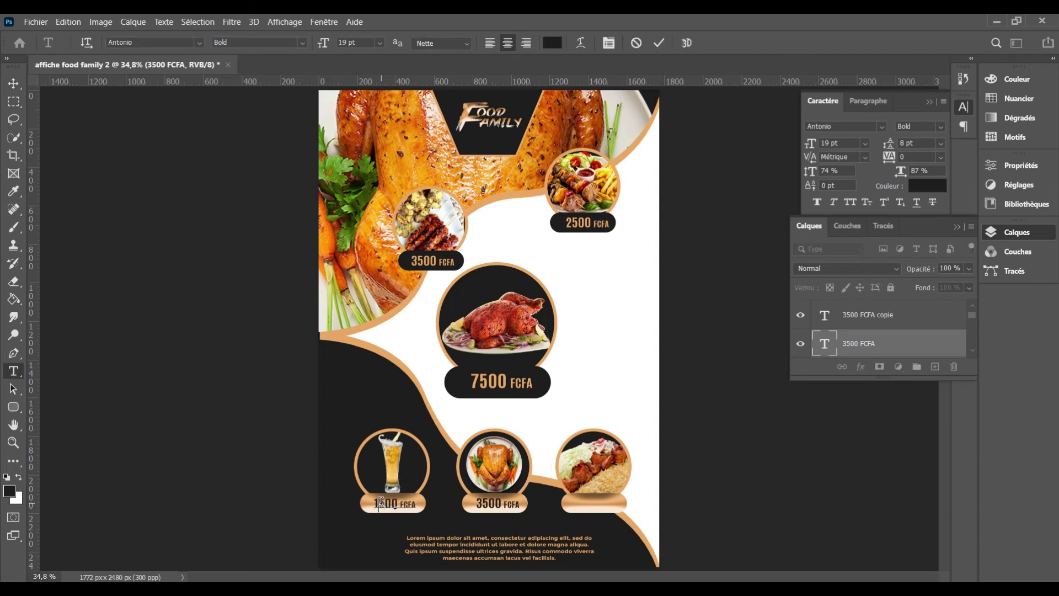
left_click(658, 44)
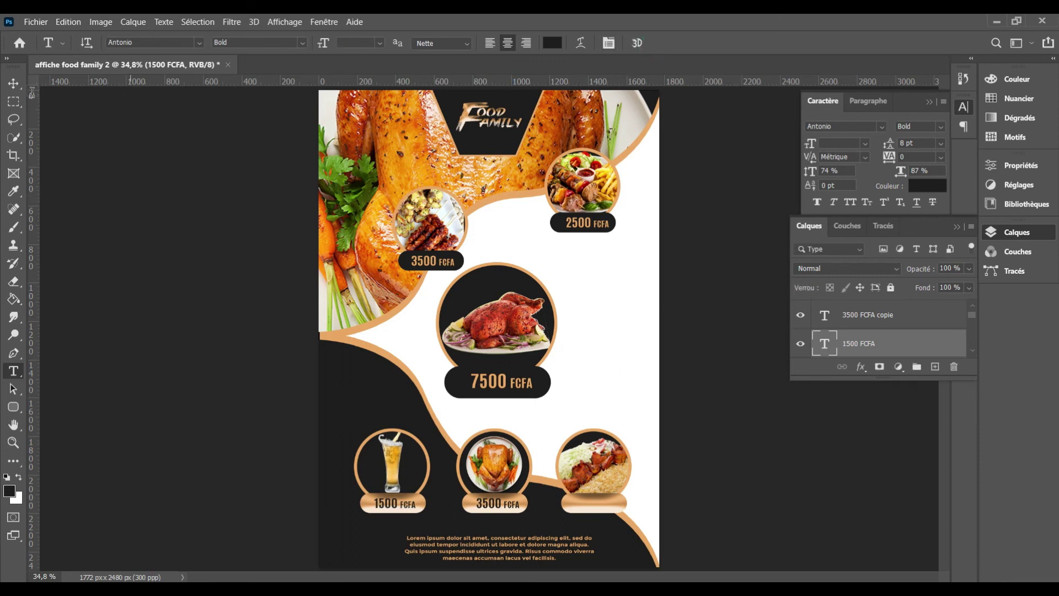
Duplicate the middle badge's 3500 FCFA price and nudge the copy onto the kebab badge
left_click(14, 83)
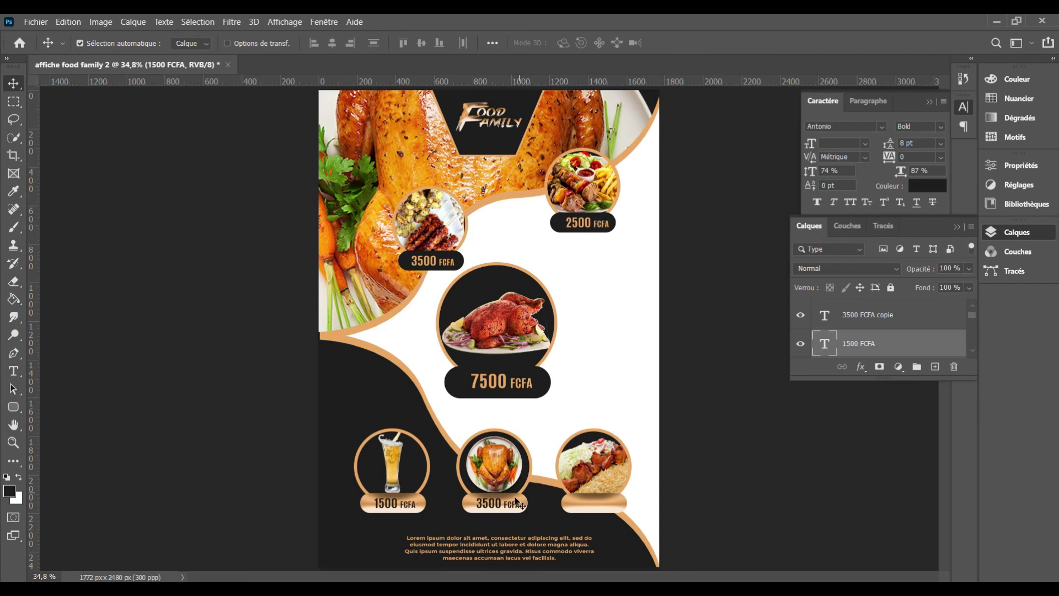
left_click(513, 512)
key("ctrl+j")
key("shift+Right")
key("shift+Right")
key("shift+Right")
key("shift+Right")
key("shift+Right")
key("shift+Right")
key("shift+Right")
key("shift+Right")
key("shift+Right")
key("shift+Right")
key("shift+Right")
key("shift+Right")
key("shift+Right")
key("shift+Right")
key("shift+Right")
key("shift+Right")
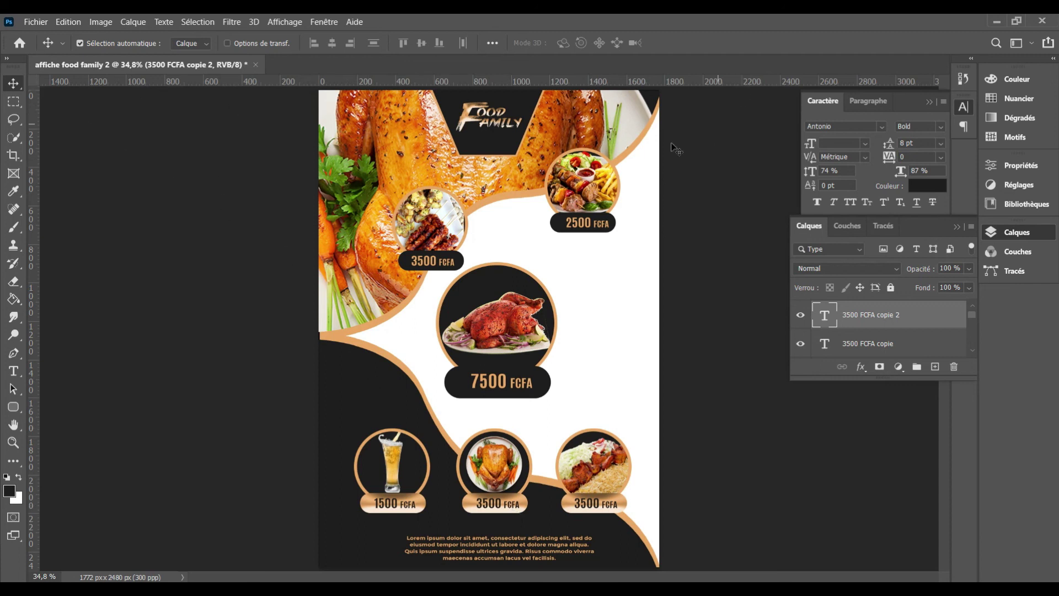
Give Calque 1 a drop shadow with 18 px distance and 106 px size
left_click(653, 133)
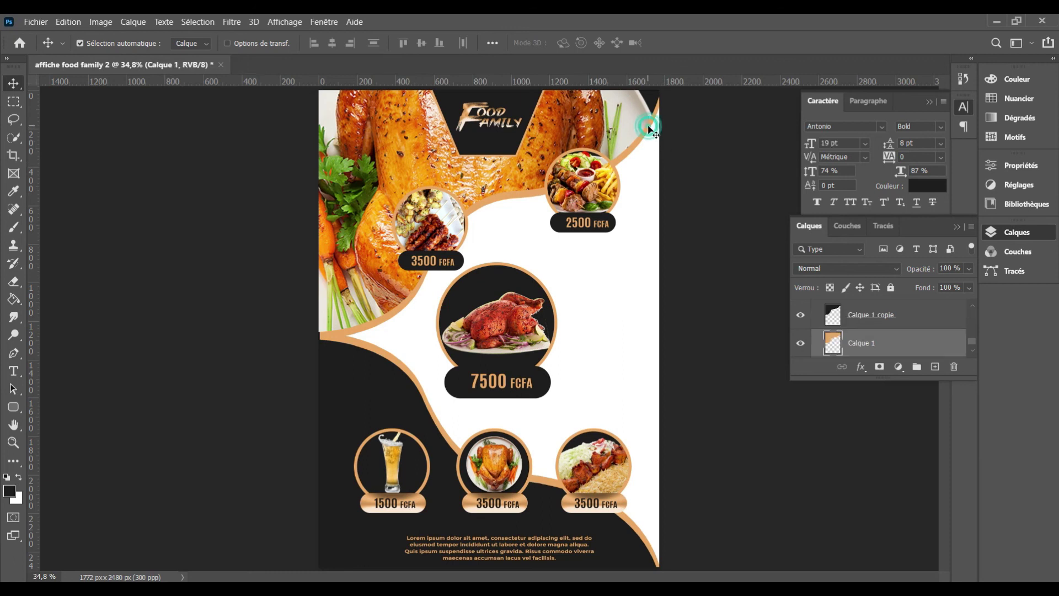
double_click(930, 341)
left_click(489, 509)
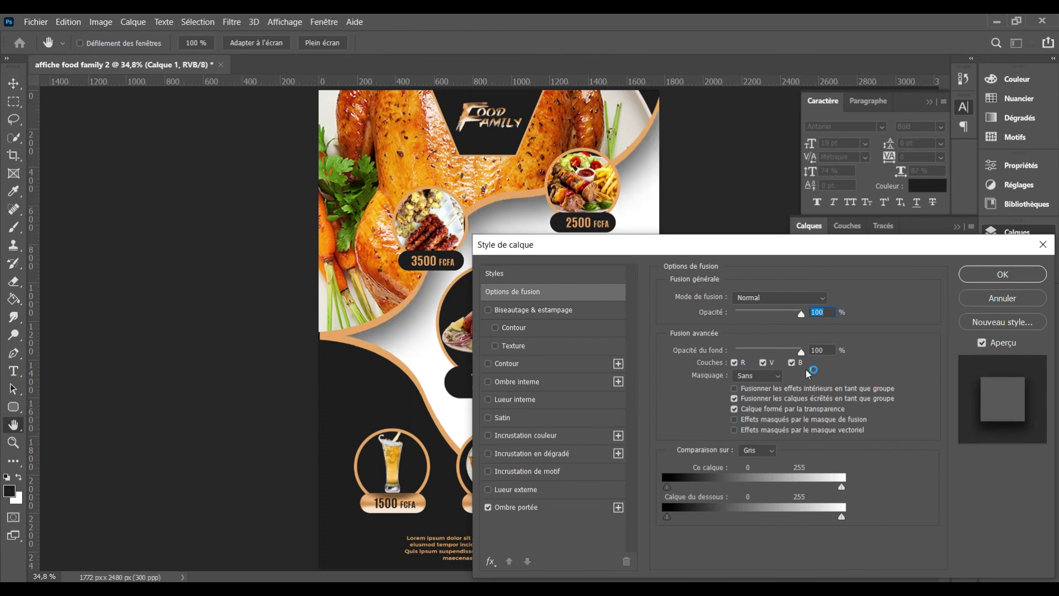
left_click(592, 507)
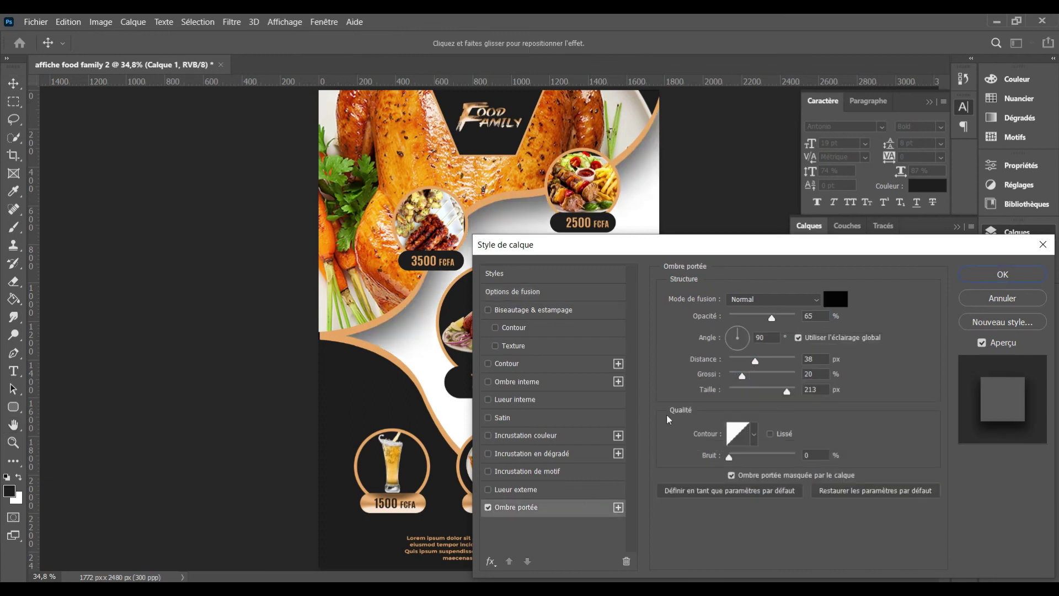
left_click(784, 392)
left_click_drag(783, 393, 768, 392)
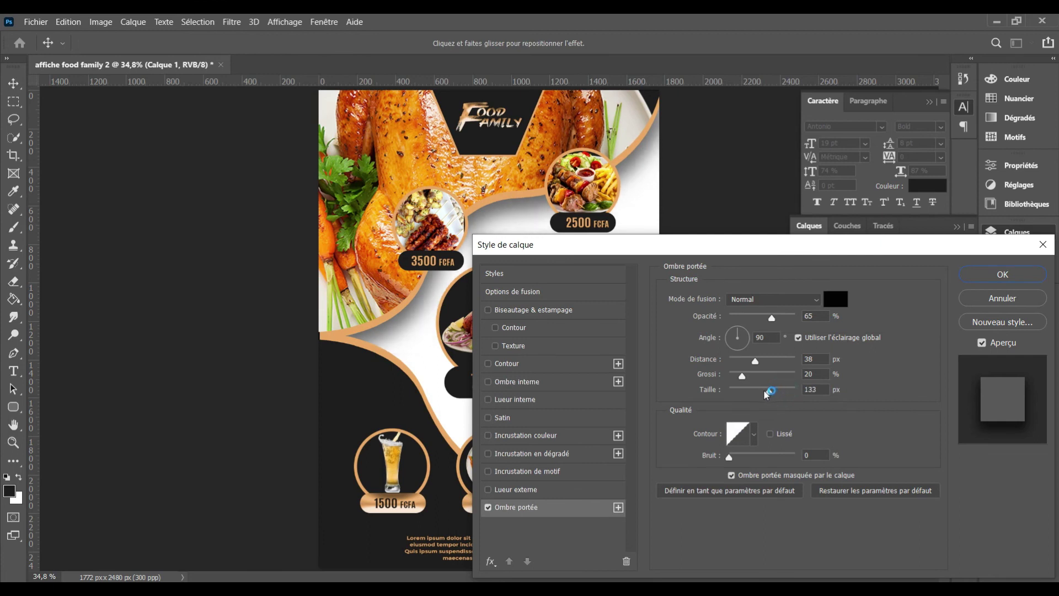
mouse_move(767, 394)
left_mouse_down()
mouse_move(755, 396)
mouse_move(743, 362)
left_mouse_up()
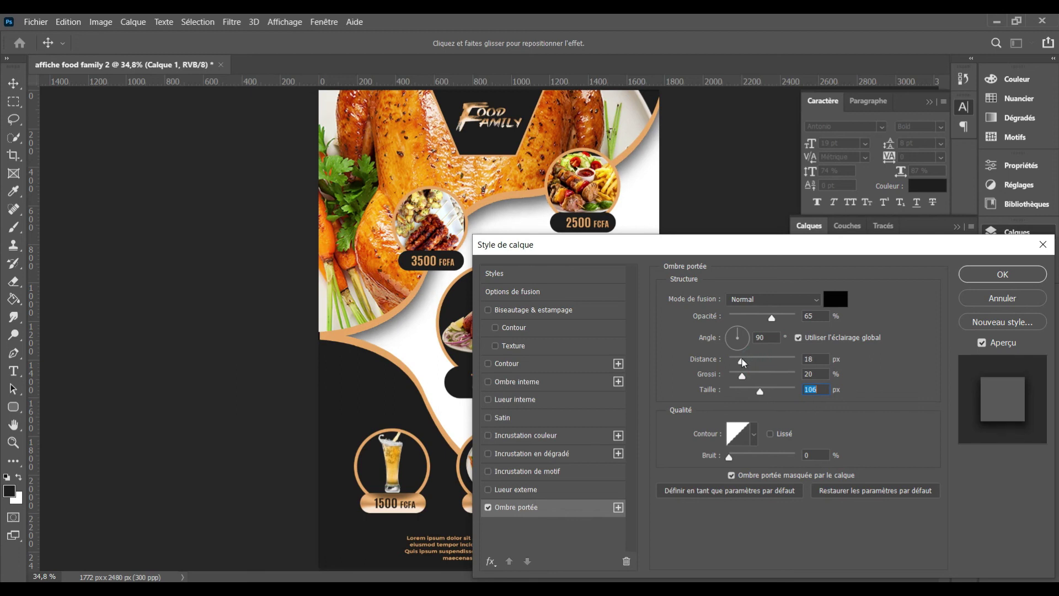
left_click(743, 363)
left_click(966, 275)
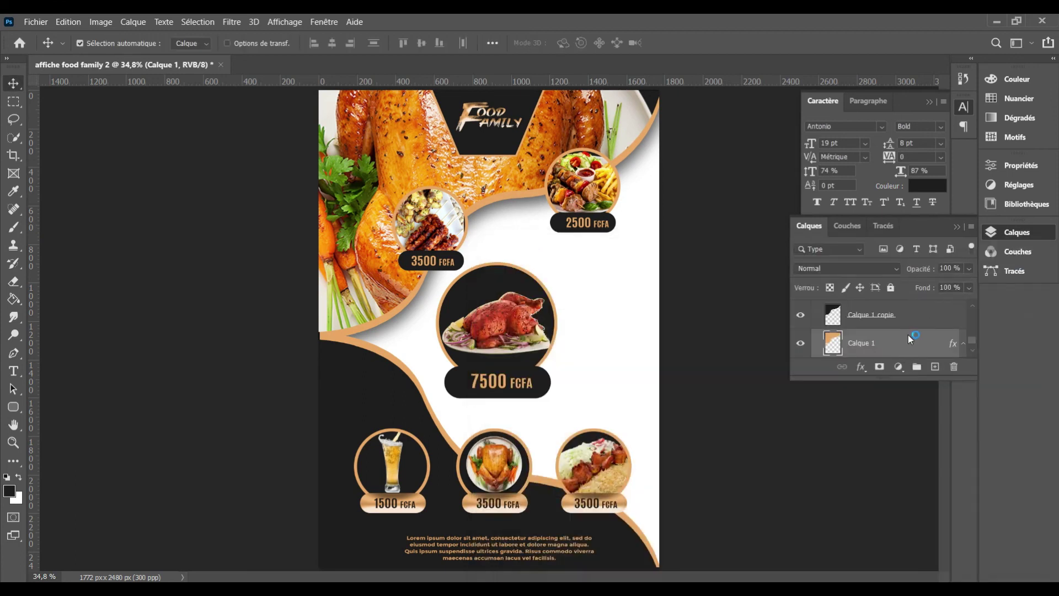
right_click(908, 336)
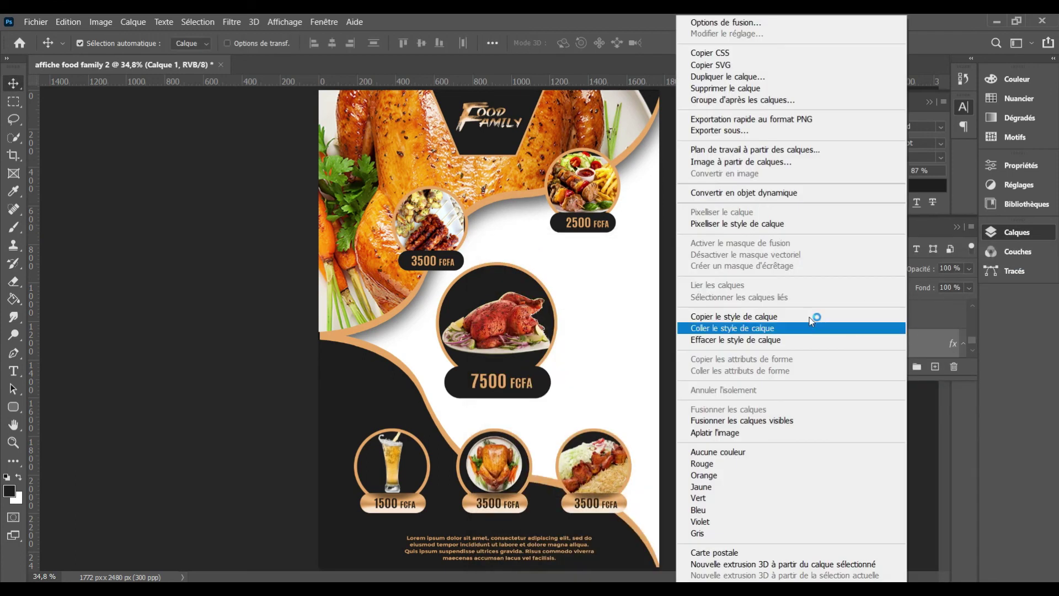
Paste Calque 1's drop shadow style onto the other Calque 1 layer
left_click(746, 328)
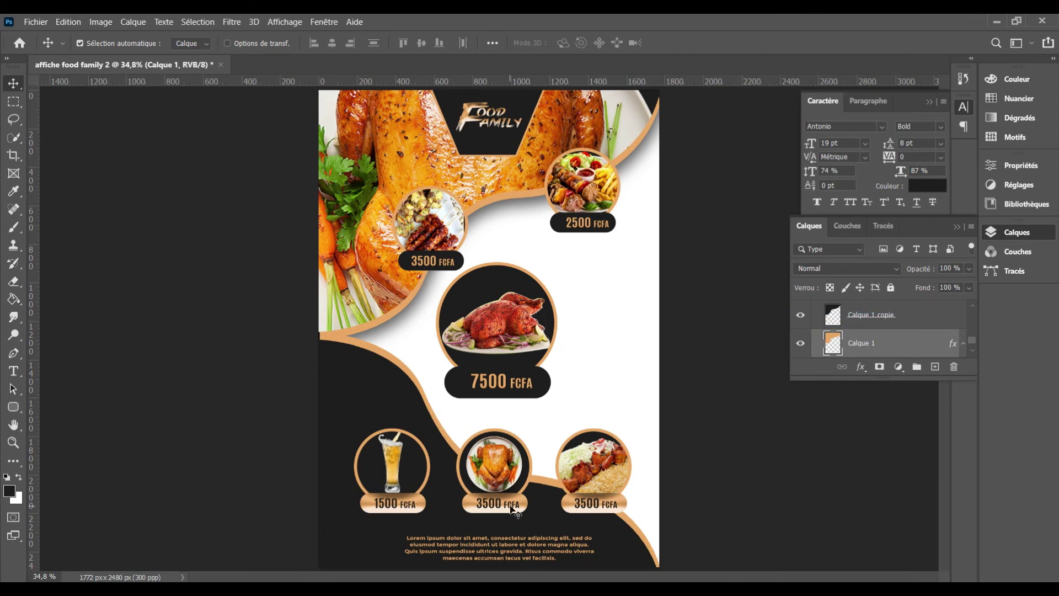
key("ctrl+z")
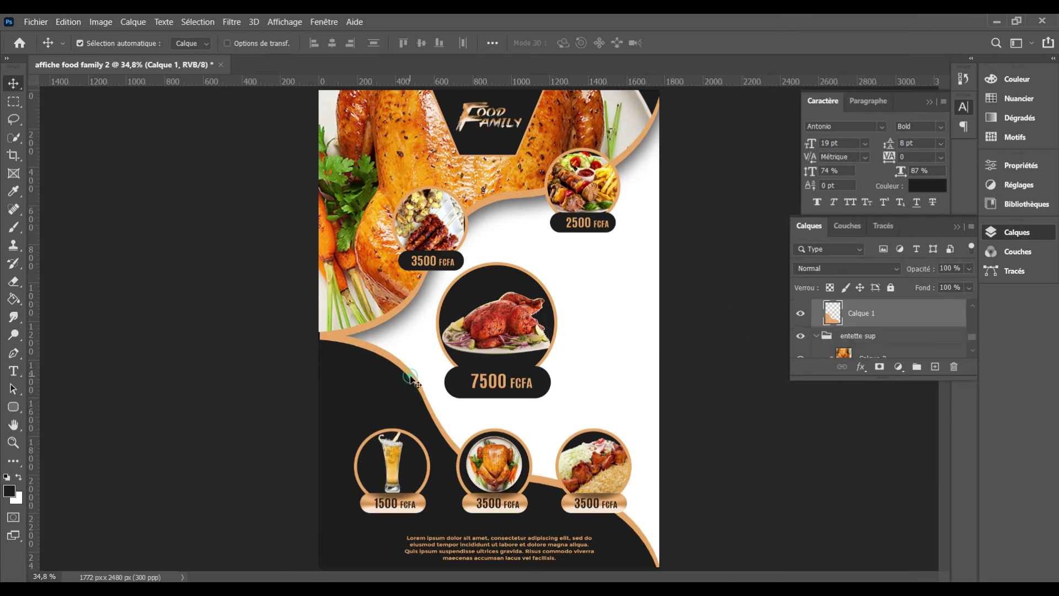
right_click(928, 329)
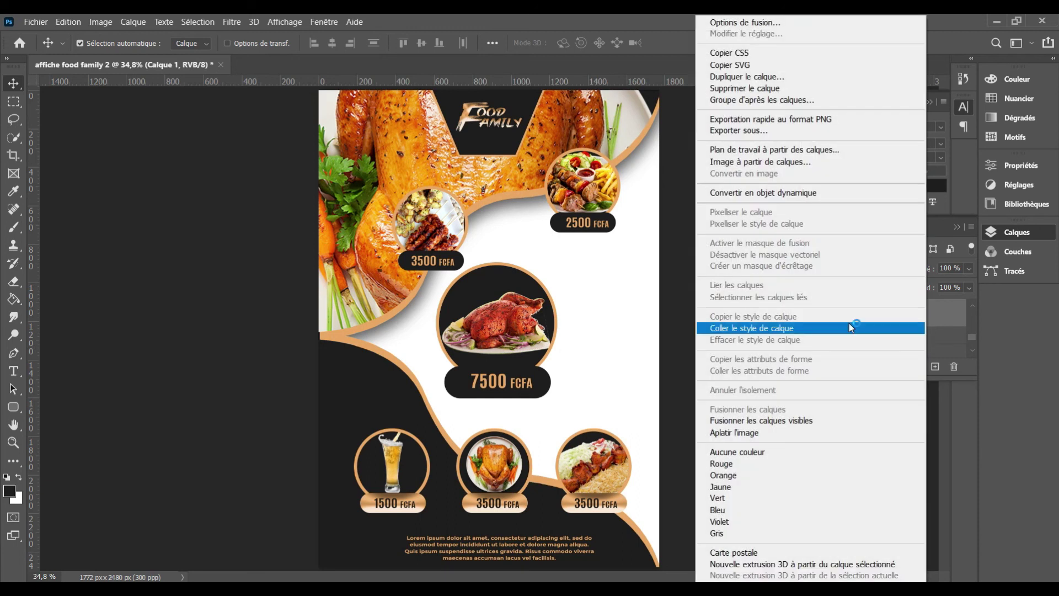
left_click(812, 329)
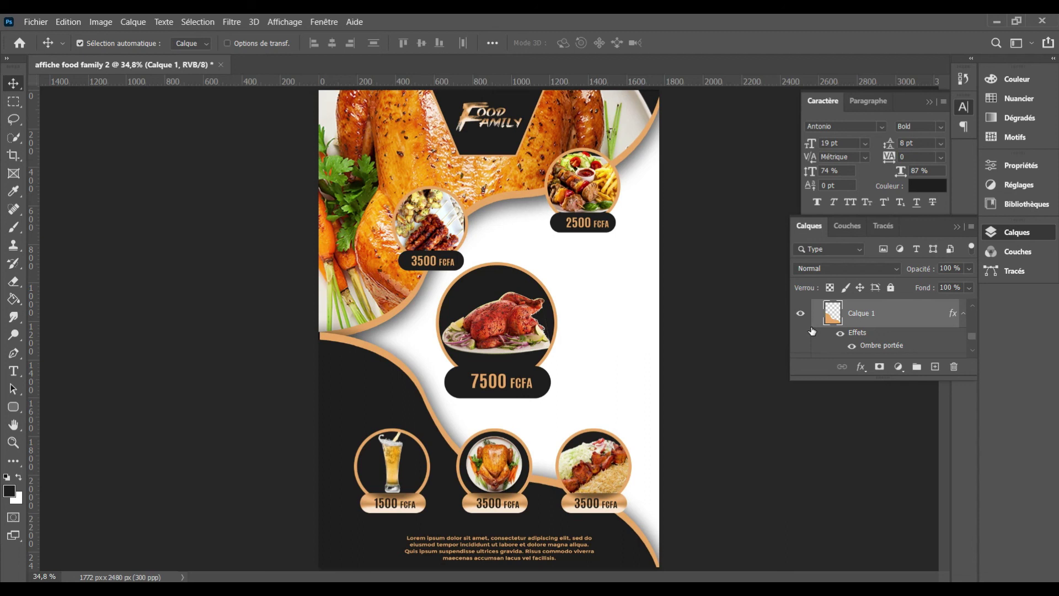
left_click(470, 226)
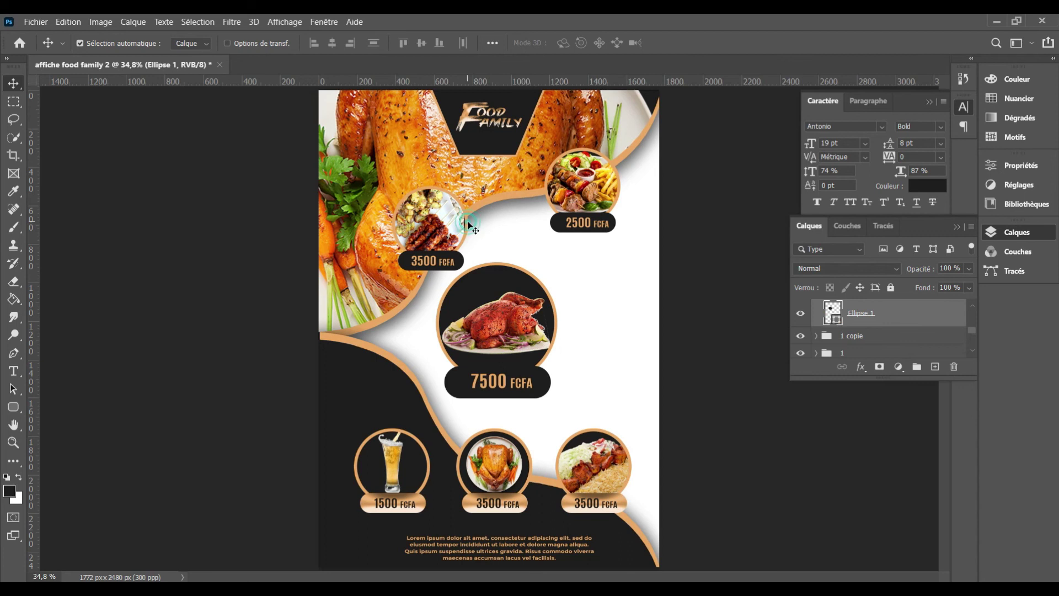
Give Ellipse 1 a drop shadow at −129°, 14 px distance, 15% spread, 106 px size
double_click(929, 319)
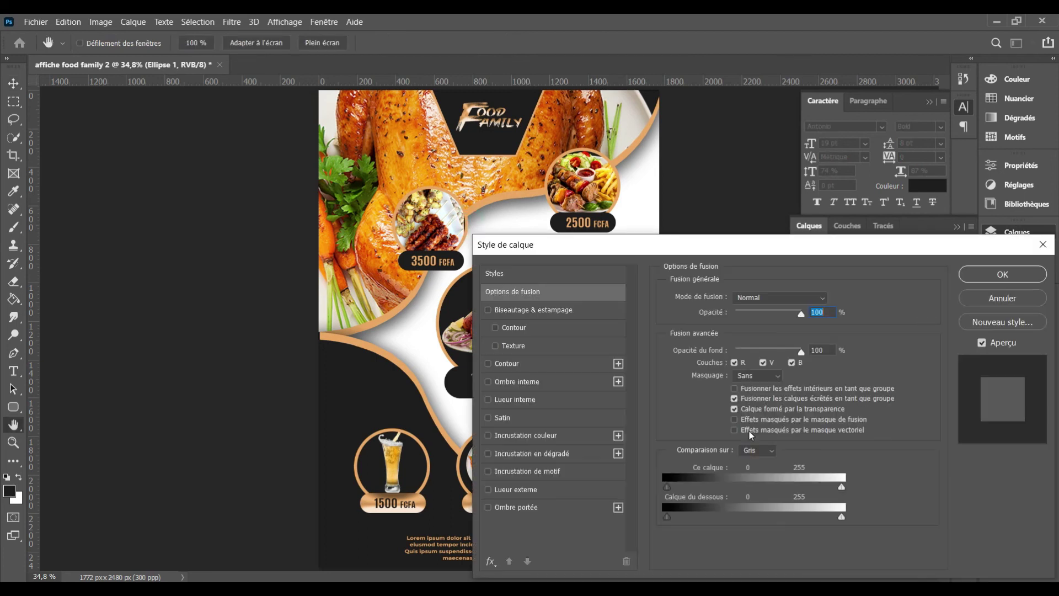
left_click(517, 508)
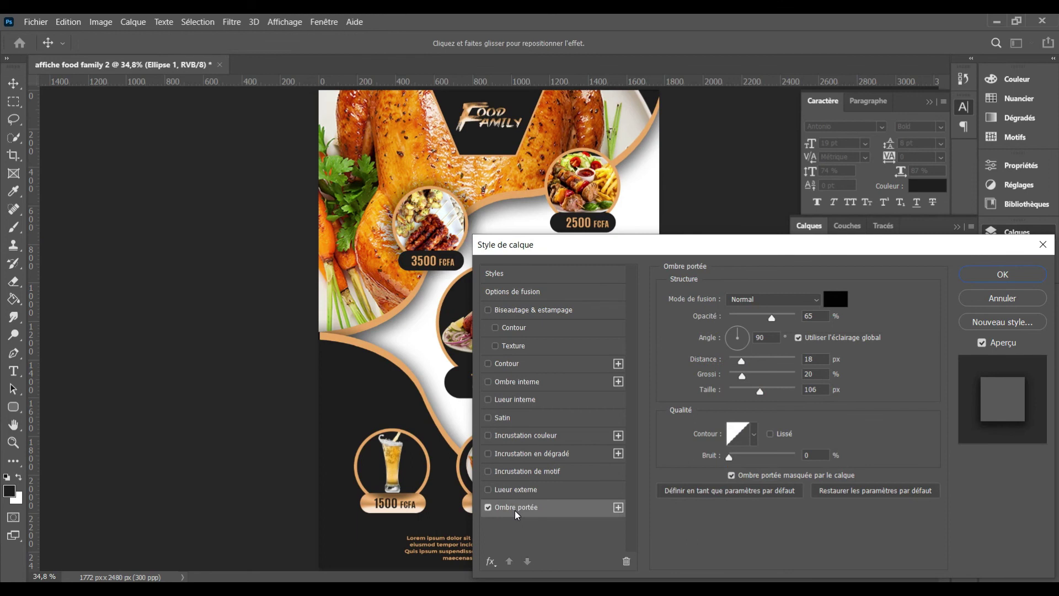
left_click(745, 392)
left_click_drag(745, 393, 742, 393)
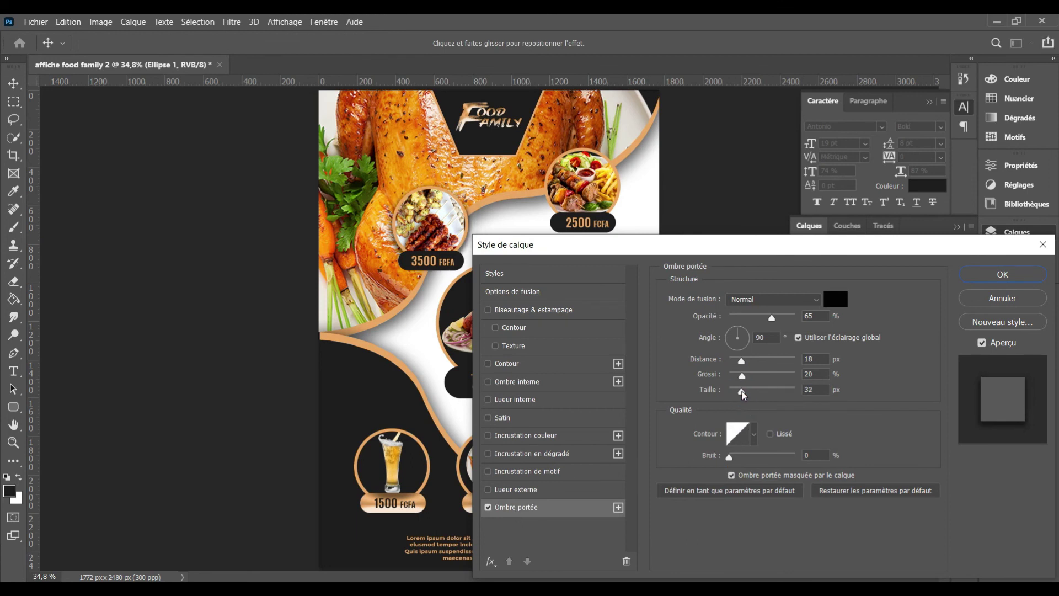
left_click_drag(443, 241, 443, 238)
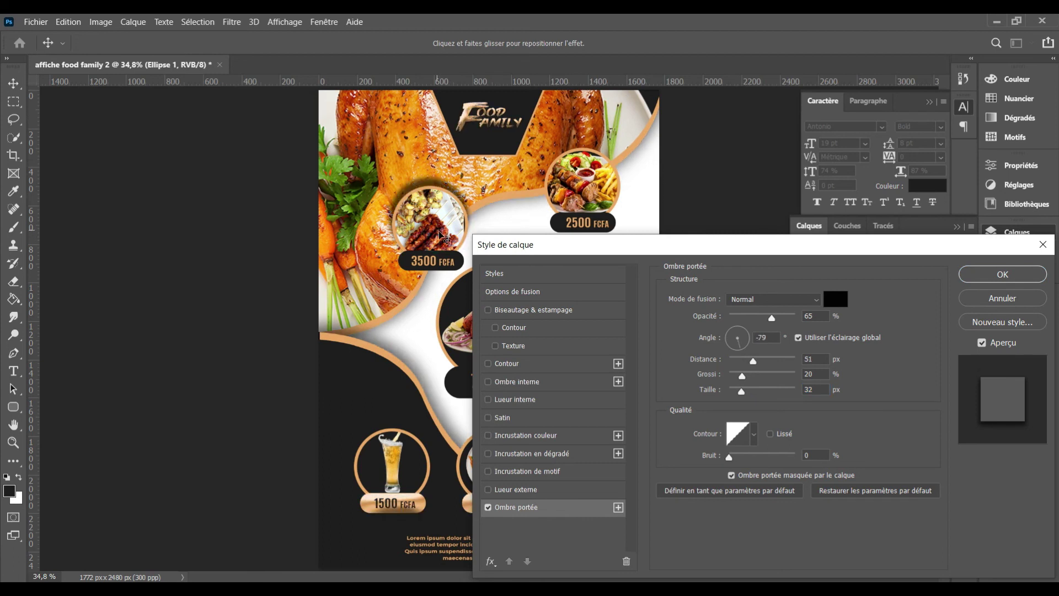
type("106")
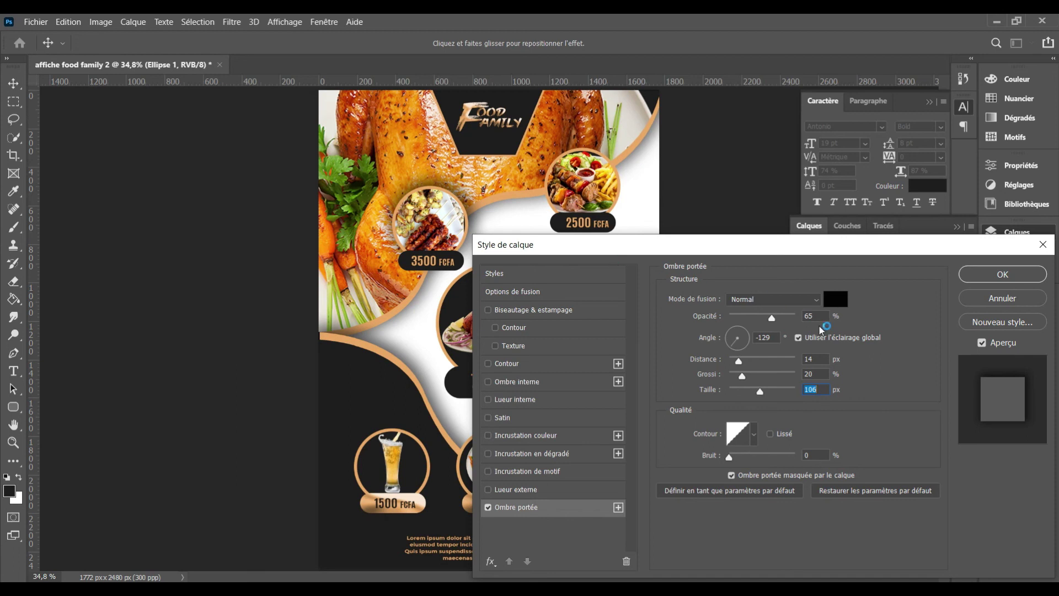
left_click_drag(742, 376, 740, 378)
left_click(994, 276)
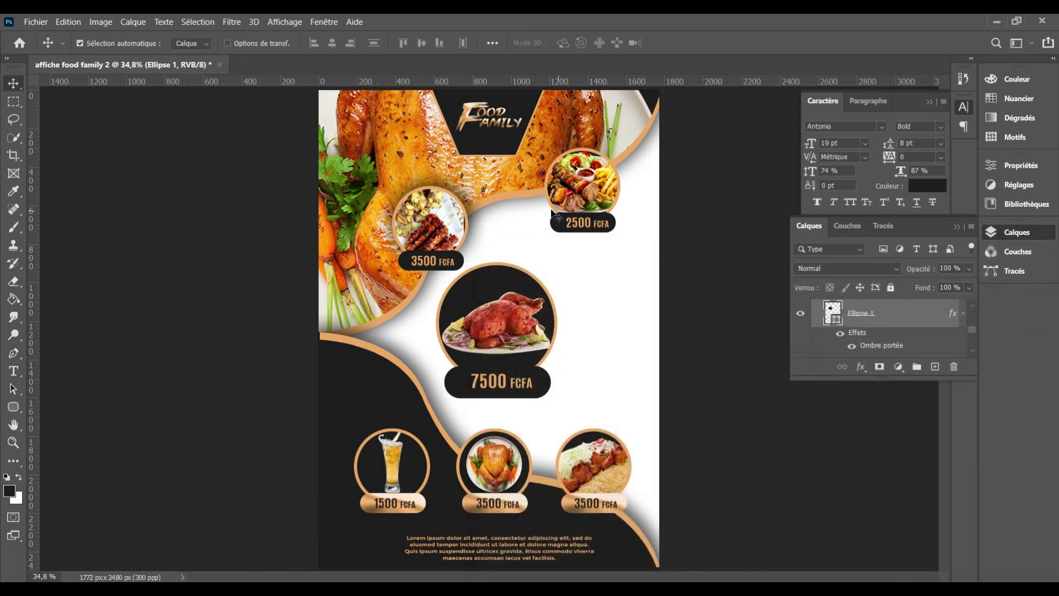
Add a 50% opacity drop shadow (8 px distance, 10% spread, 57 px size) to the second Ellipse 1
left_click(964, 315)
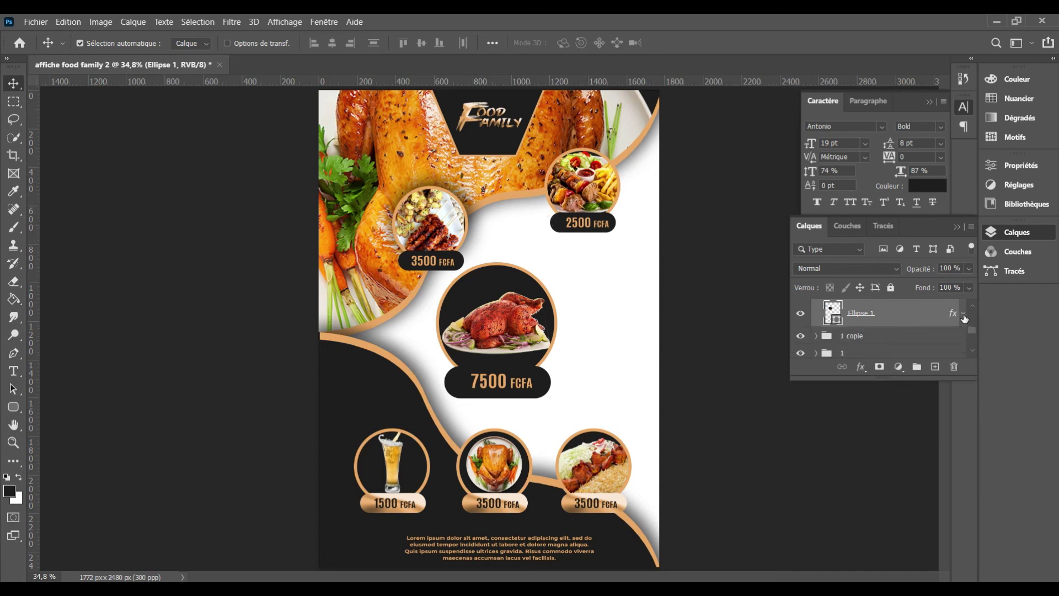
left_click(616, 168)
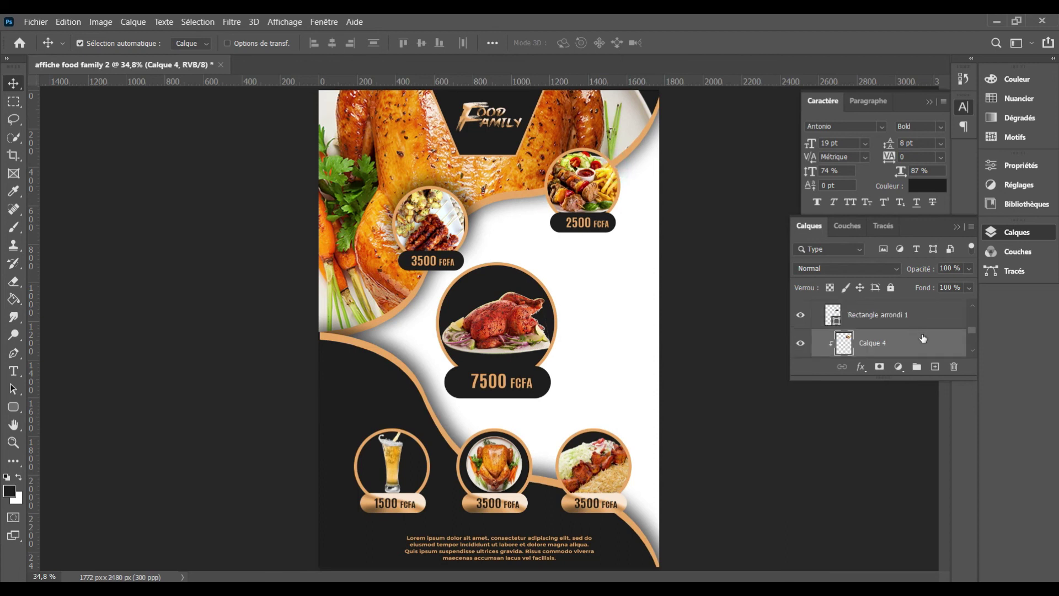
left_click(972, 351)
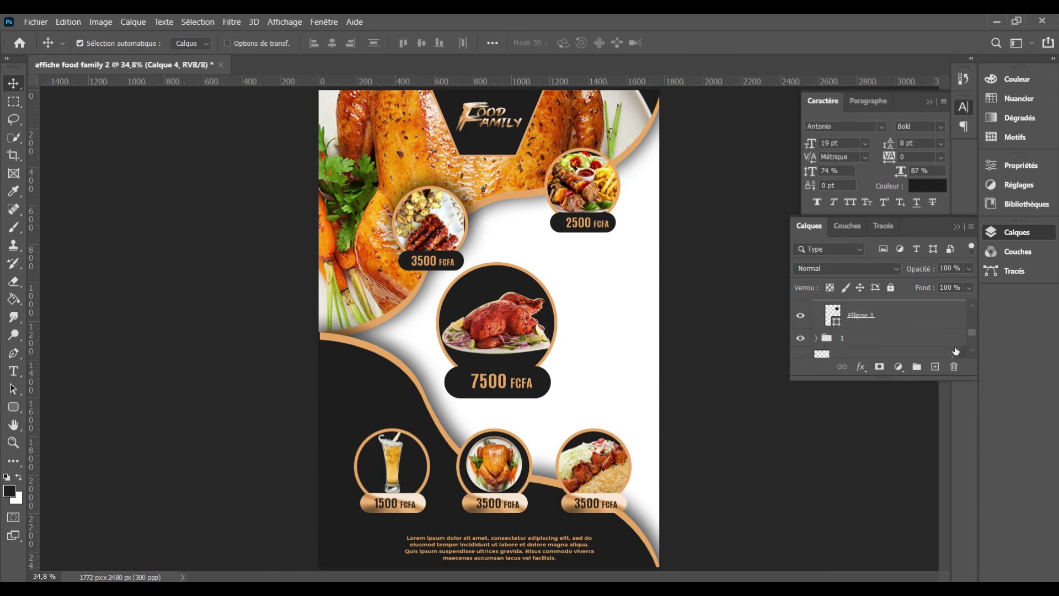
left_click(923, 326)
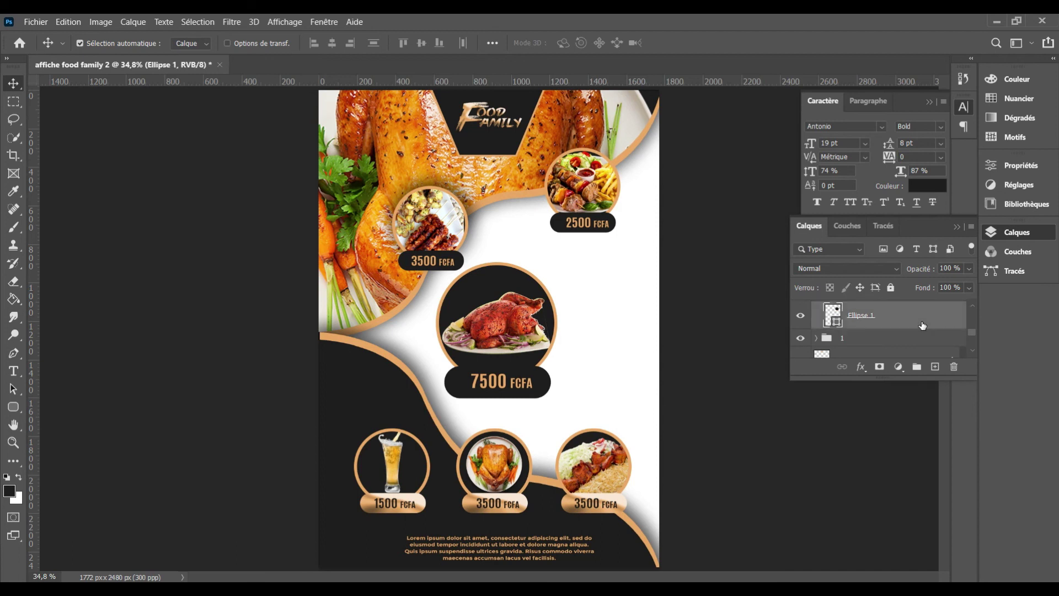
double_click(923, 325)
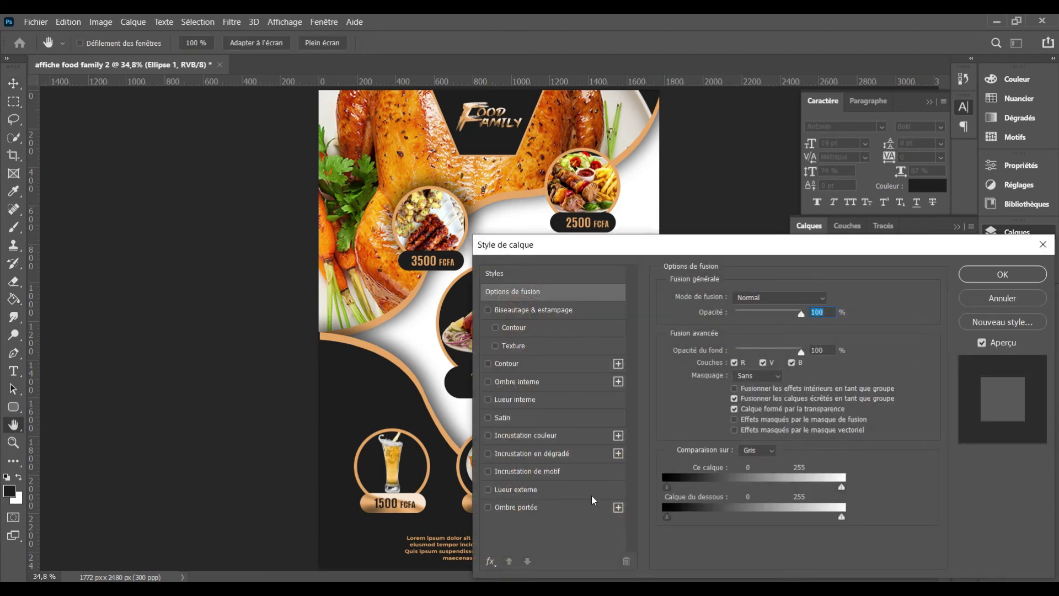
left_click(563, 508)
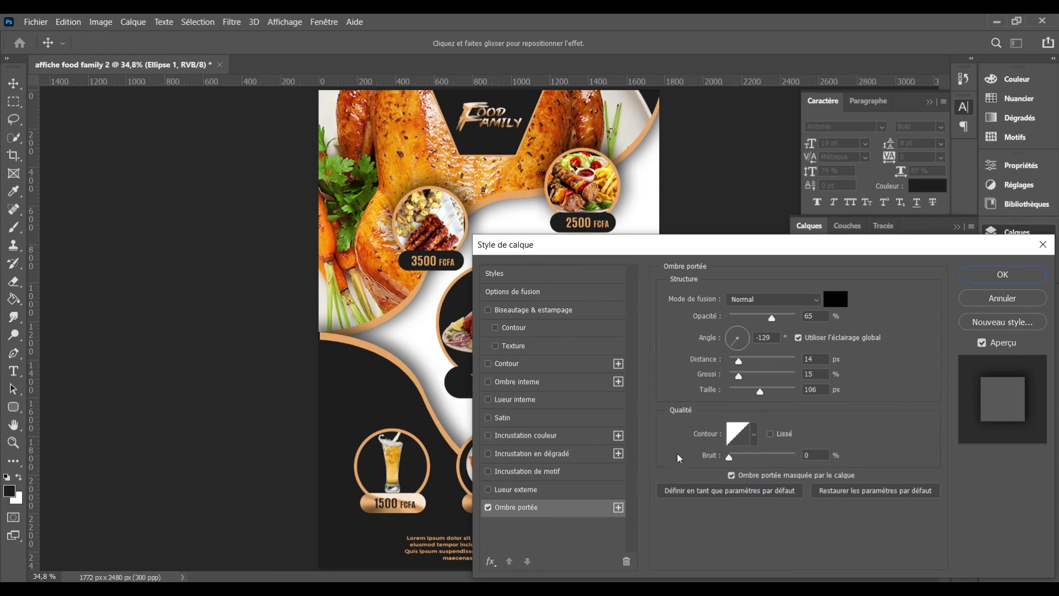
left_click(742, 389)
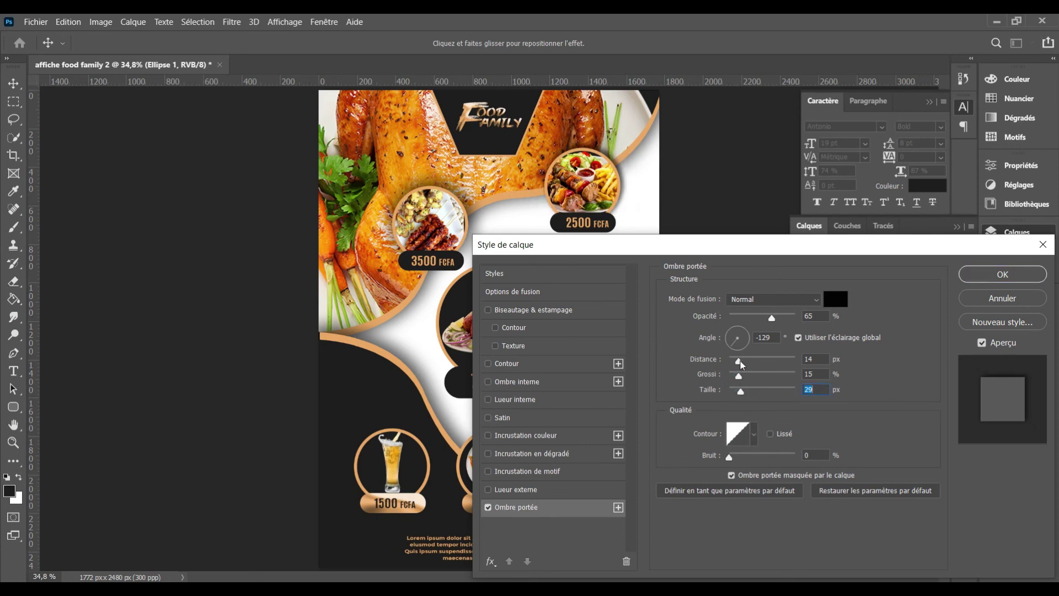
left_click_drag(738, 361, 738, 375)
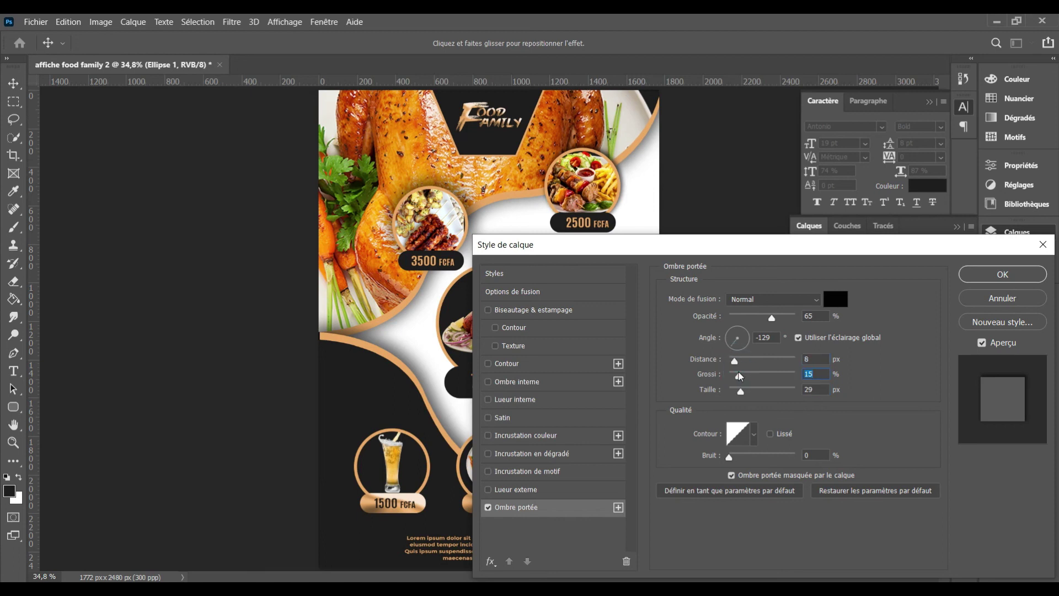
left_click_drag(741, 392, 750, 394)
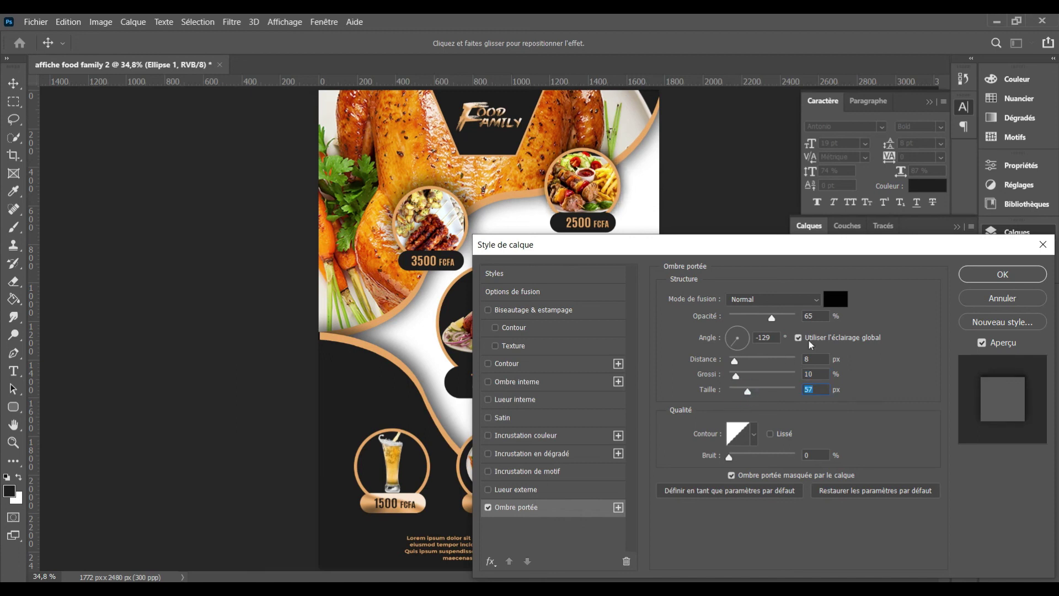
left_click_drag(772, 319, 762, 319)
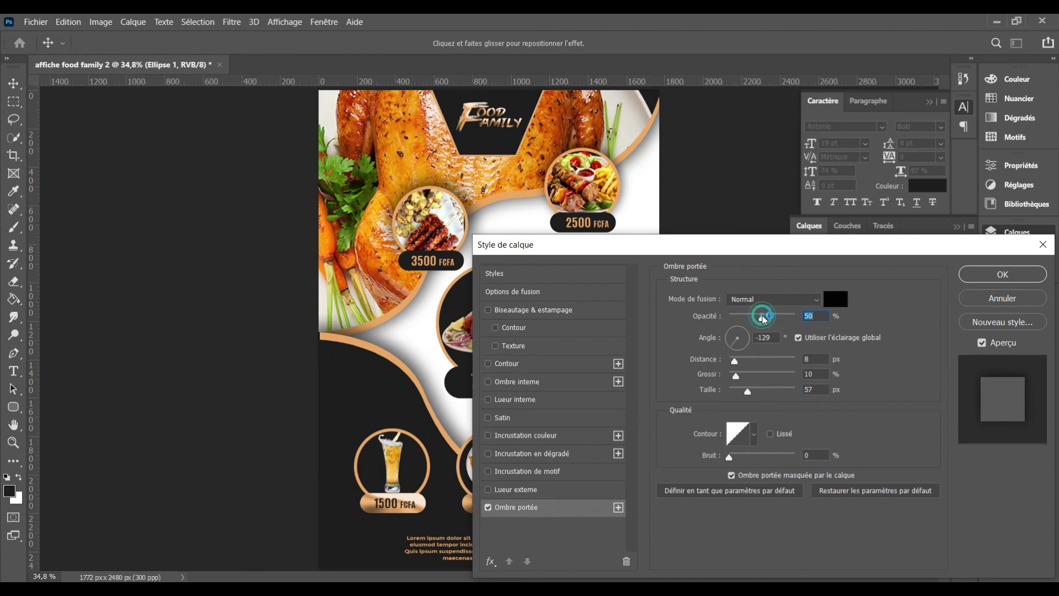
left_click(962, 275)
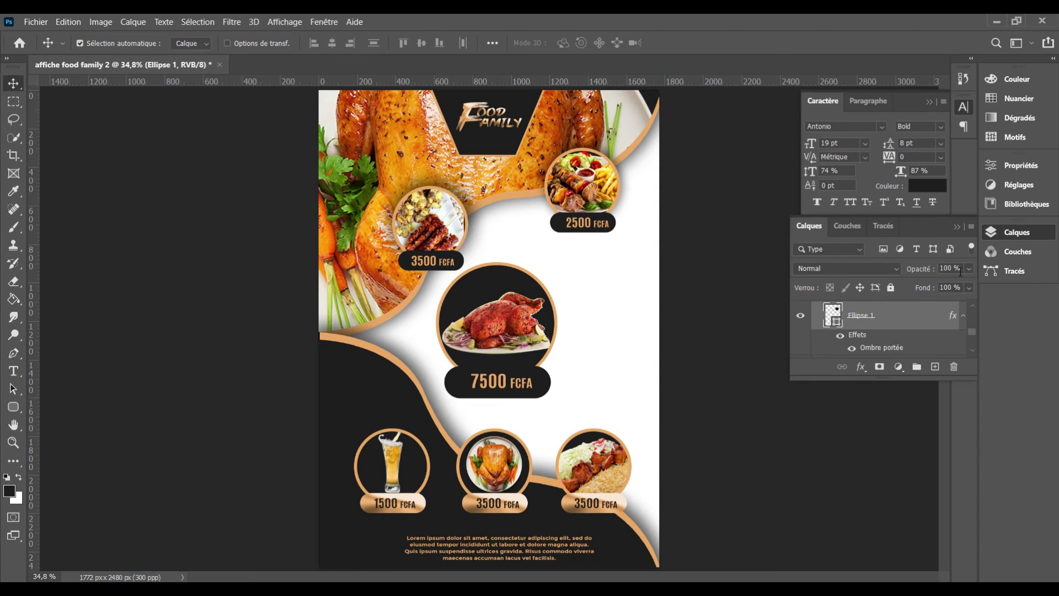